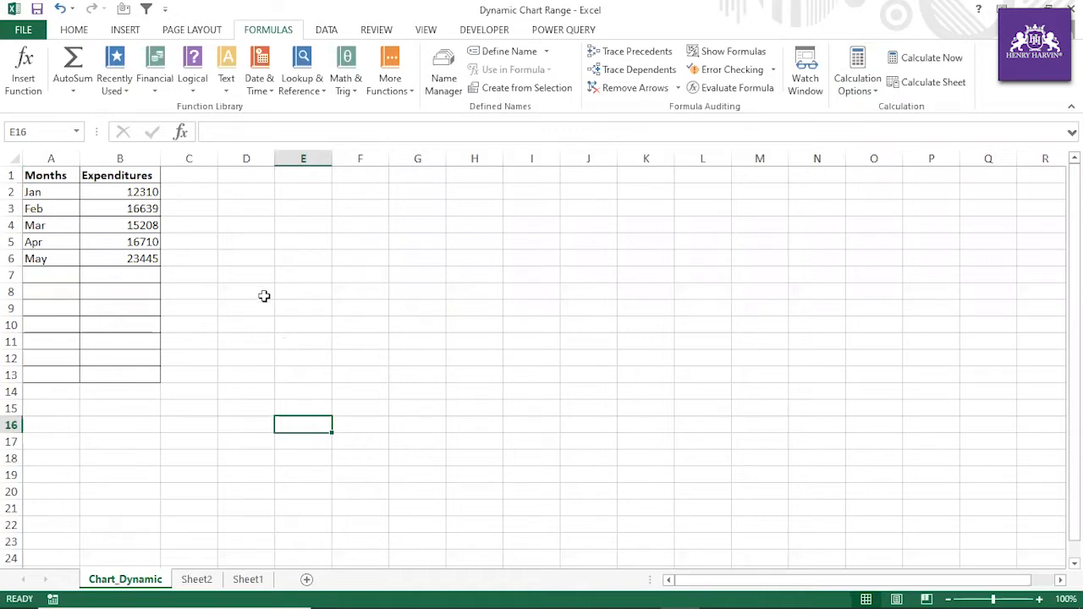
Examine the Months and Expenditures columns in A1:B13, the next empty month row, and the blank area beside the table.
left_click_drag(53, 180, 125, 254)
left_click(243, 276)
left_click_drag(72, 175, 54, 378)
left_click_drag(127, 180, 139, 378)
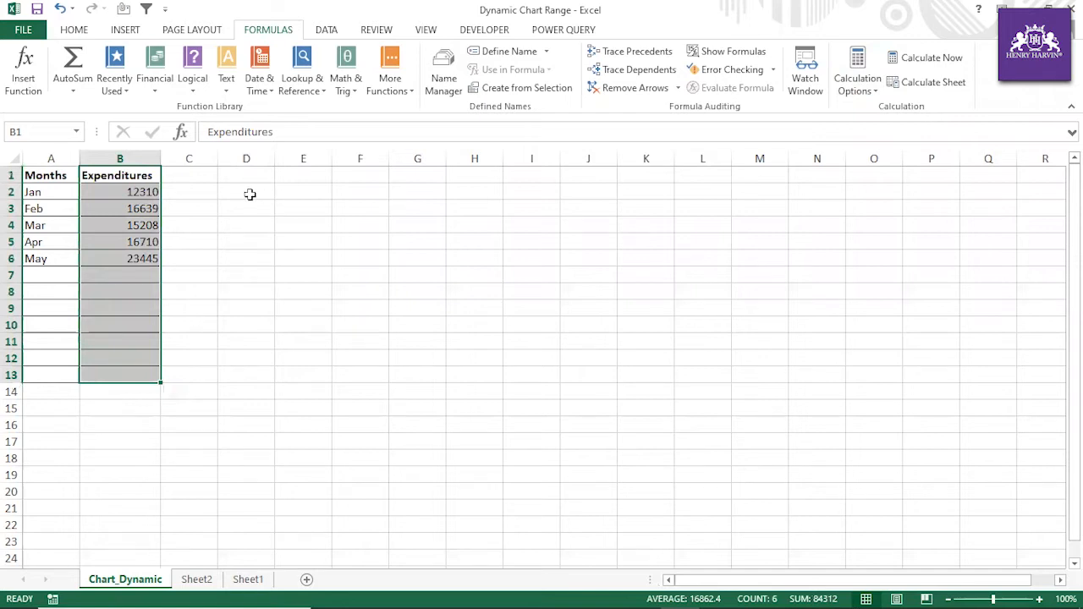
left_click(44, 178)
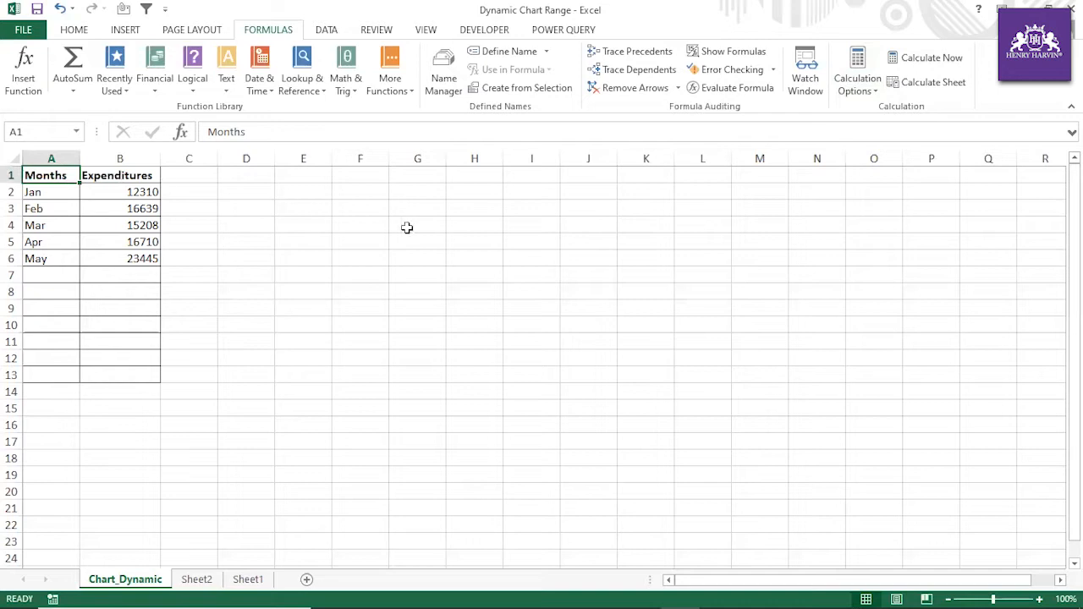
left_click(49, 275)
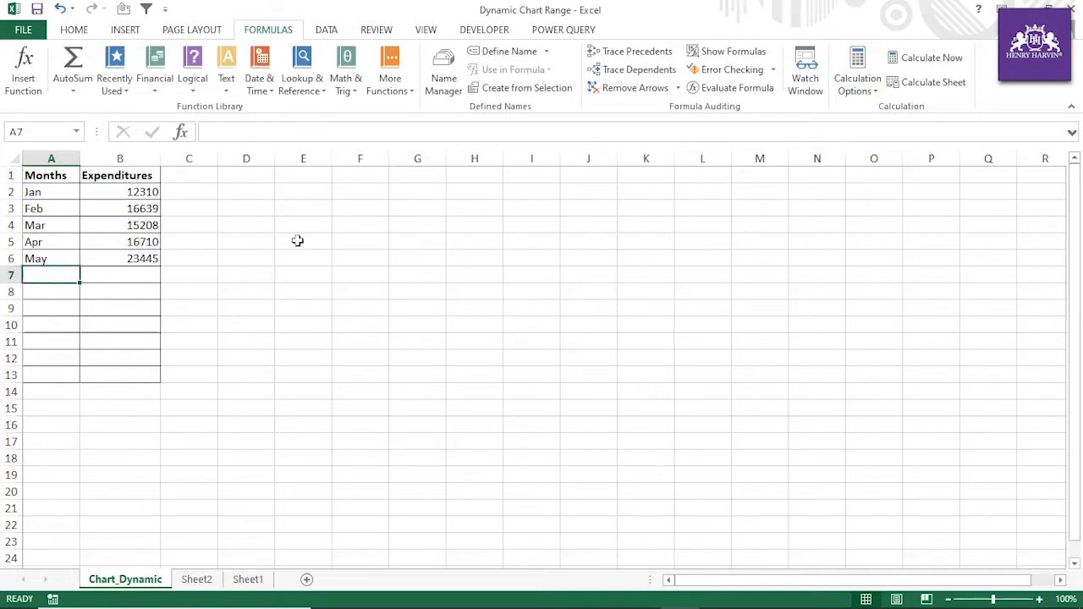
left_click_drag(259, 203, 614, 341)
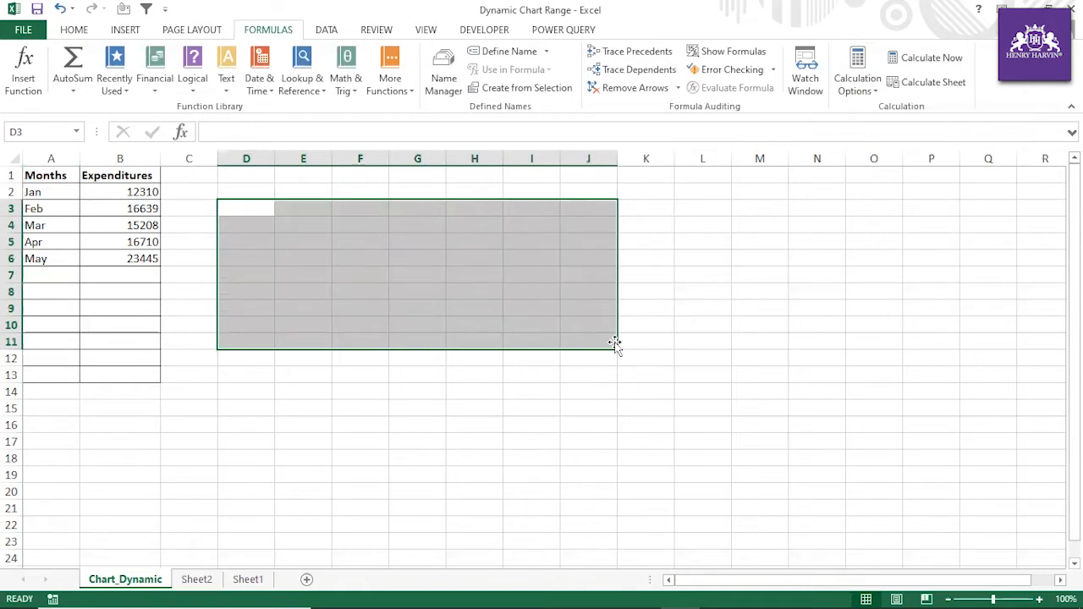
left_click(564, 430)
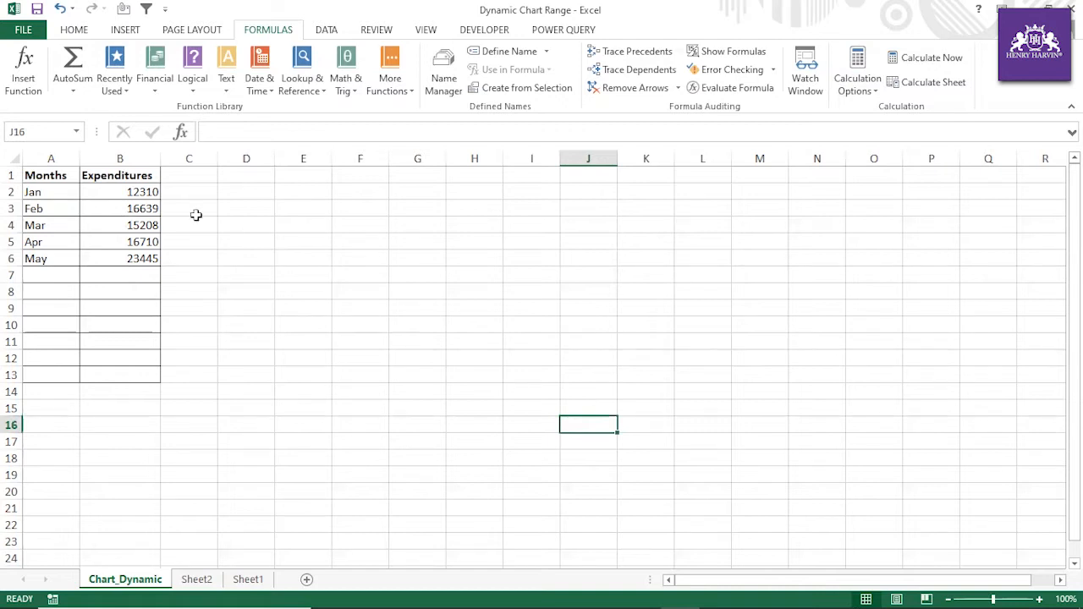
left_click_drag(39, 176, 170, 367)
left_click(246, 342)
left_click_drag(58, 175, 50, 378)
left_click_drag(133, 175, 127, 375)
left_click(235, 308)
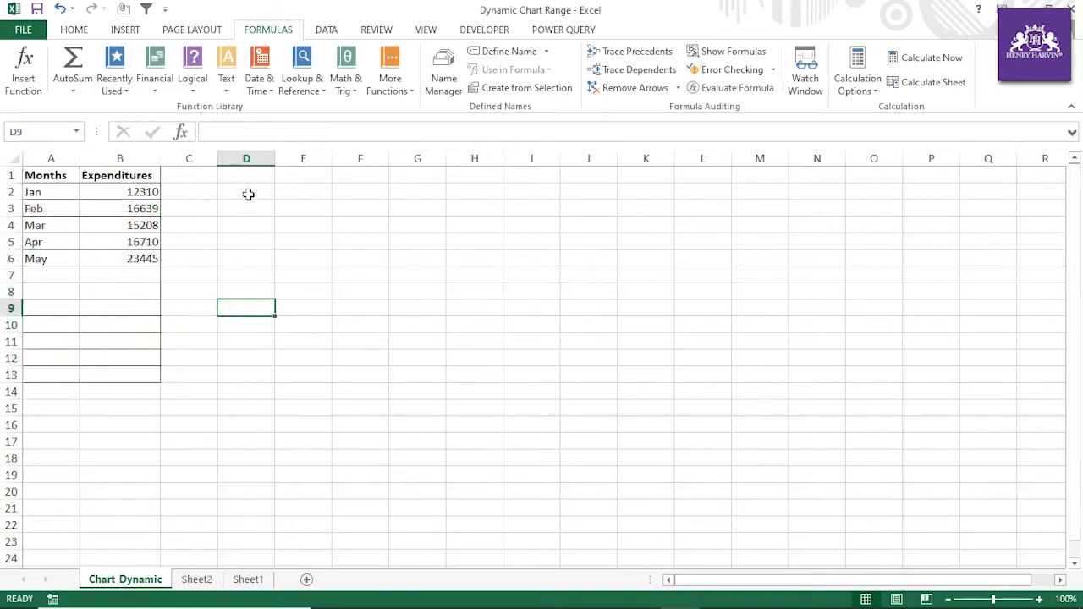
Enter the label "Month" in cell D2.
left_click(248, 195)
type("Month")
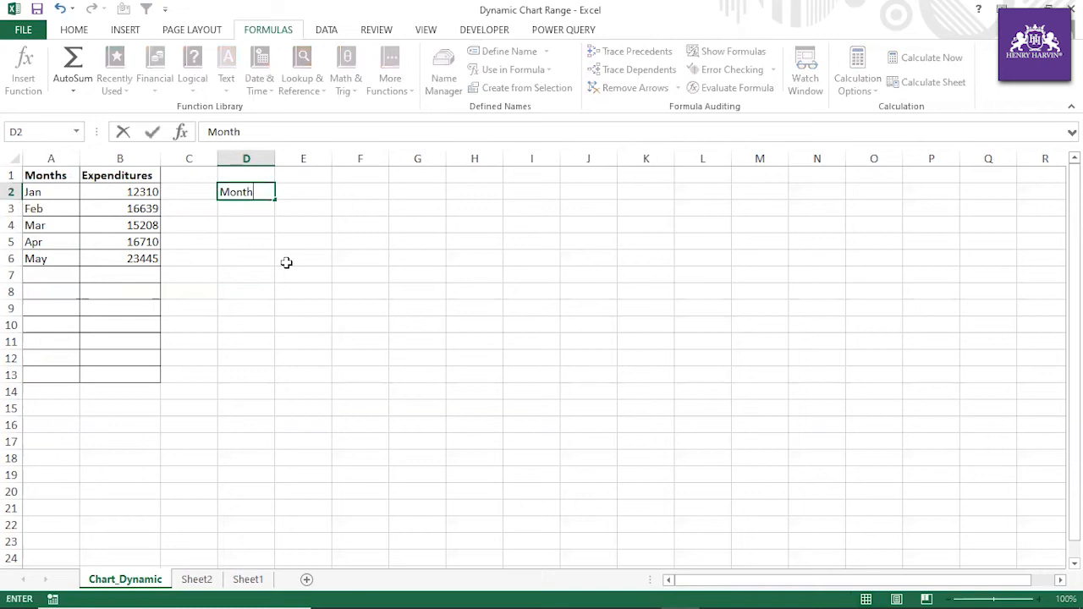
left_click(407, 274)
Enter the dynamic months formula =OFFSET(A2,,,COUNTIF(A2:A13,"<>")) in cell E2.
left_click(307, 193)
type("=offset")
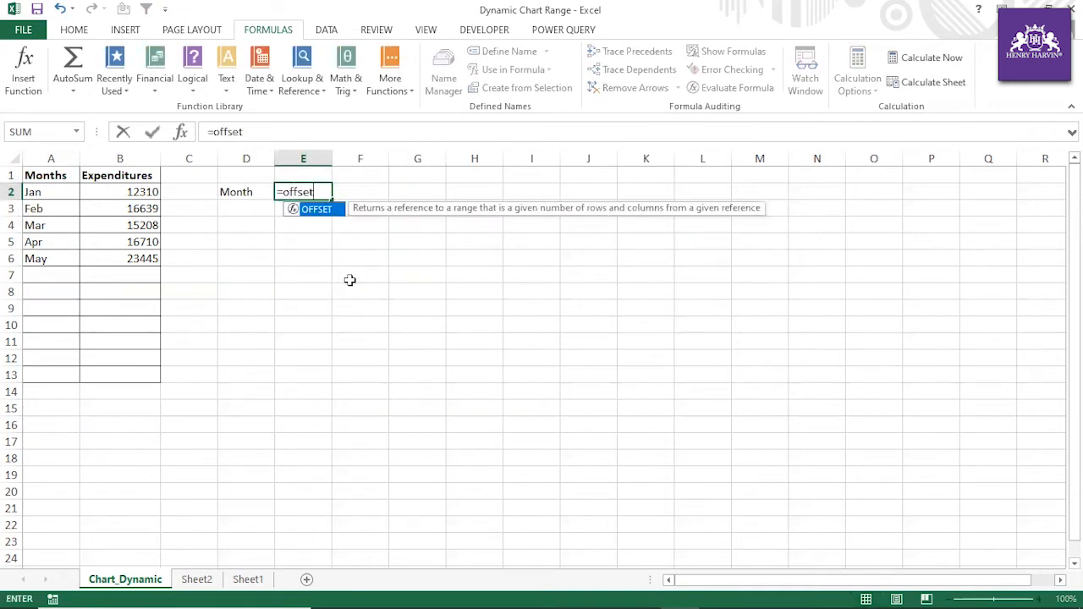
type("(")
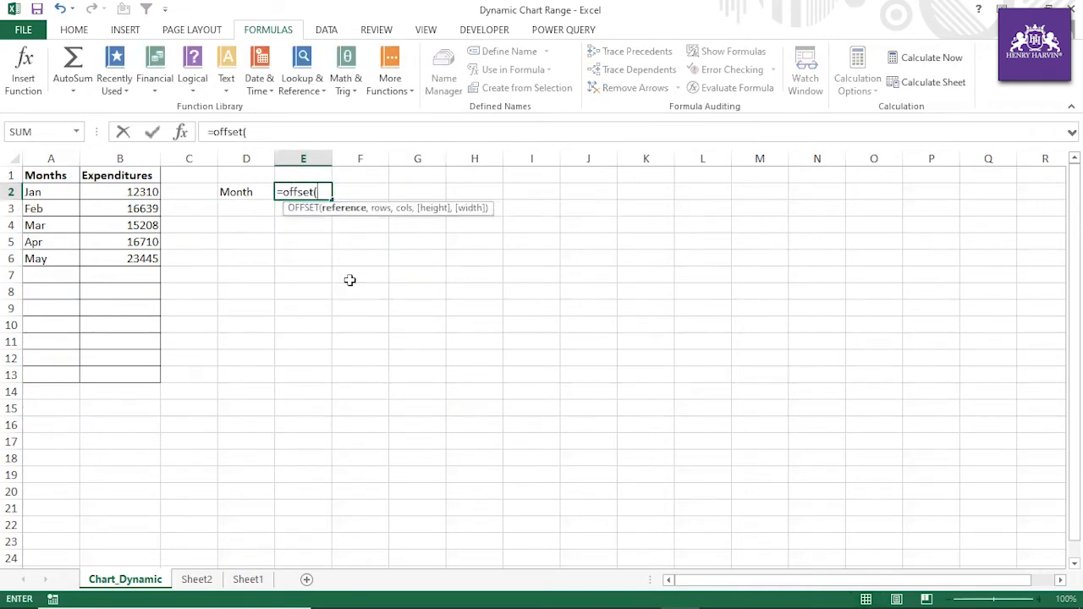
left_click(33, 191)
type(",,,")
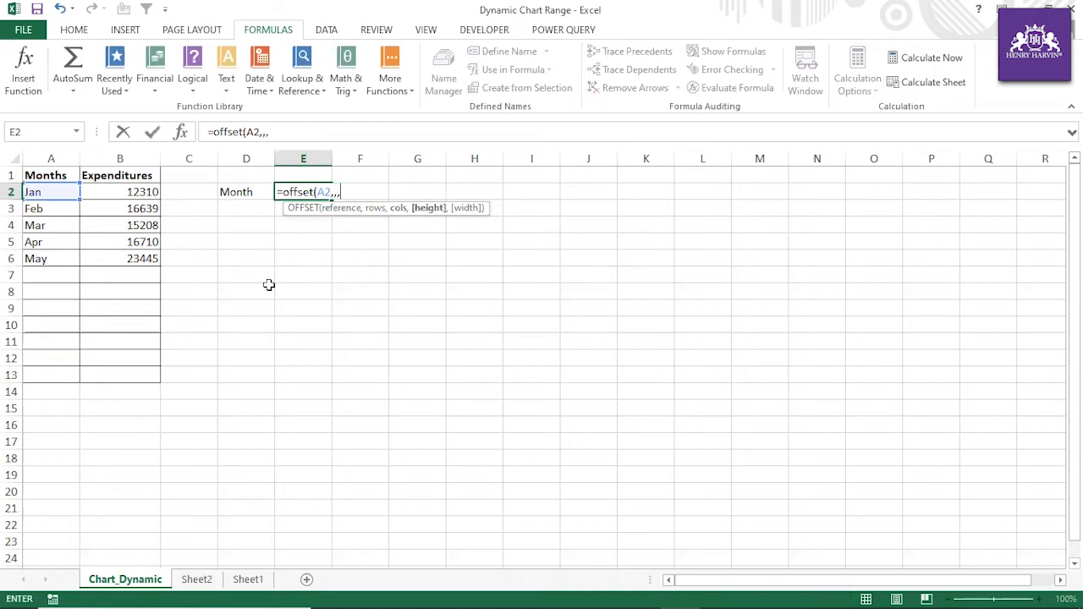
type("Count")
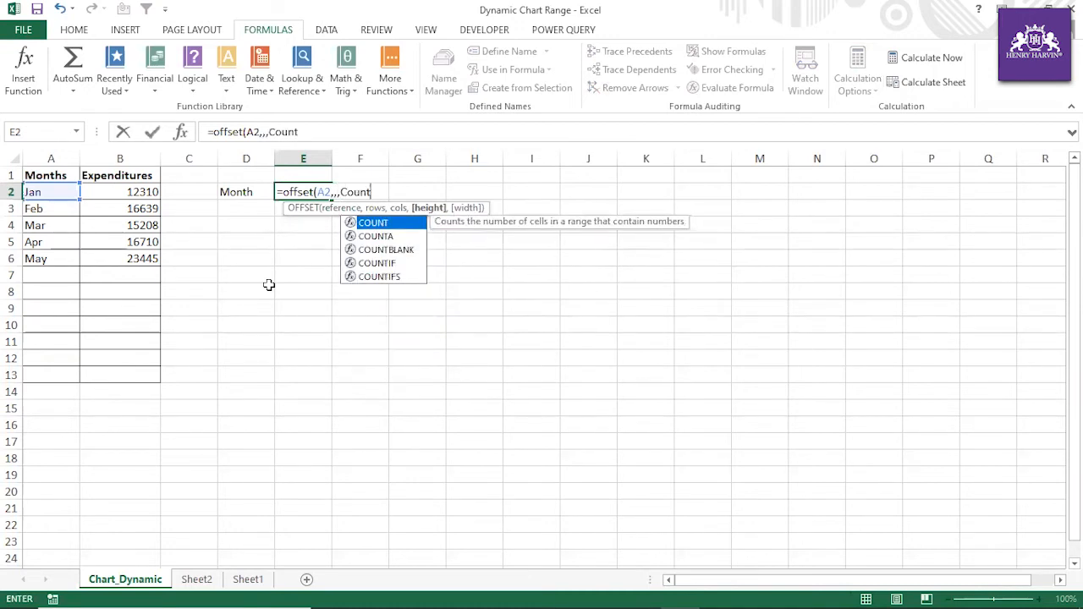
type("if(")
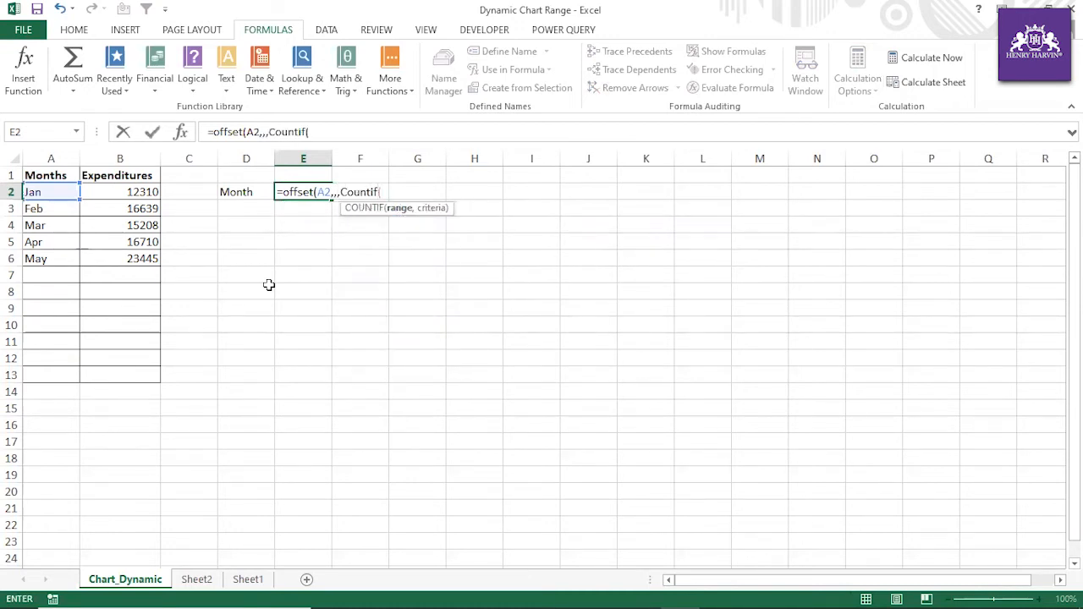
left_click_drag(51, 192, 48, 380)
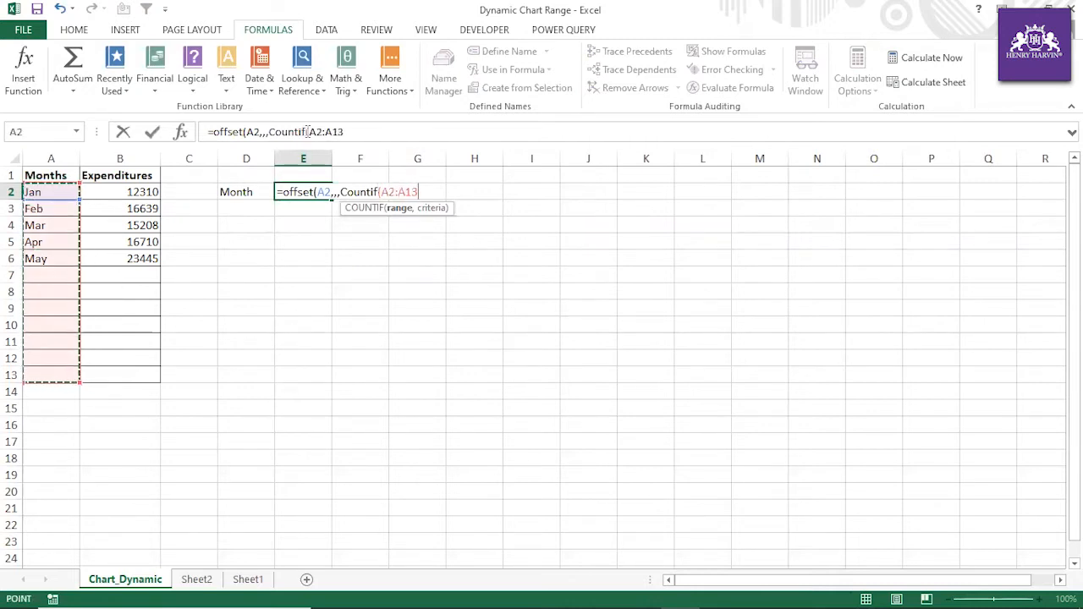
left_click(349, 132)
type(",\"<>")
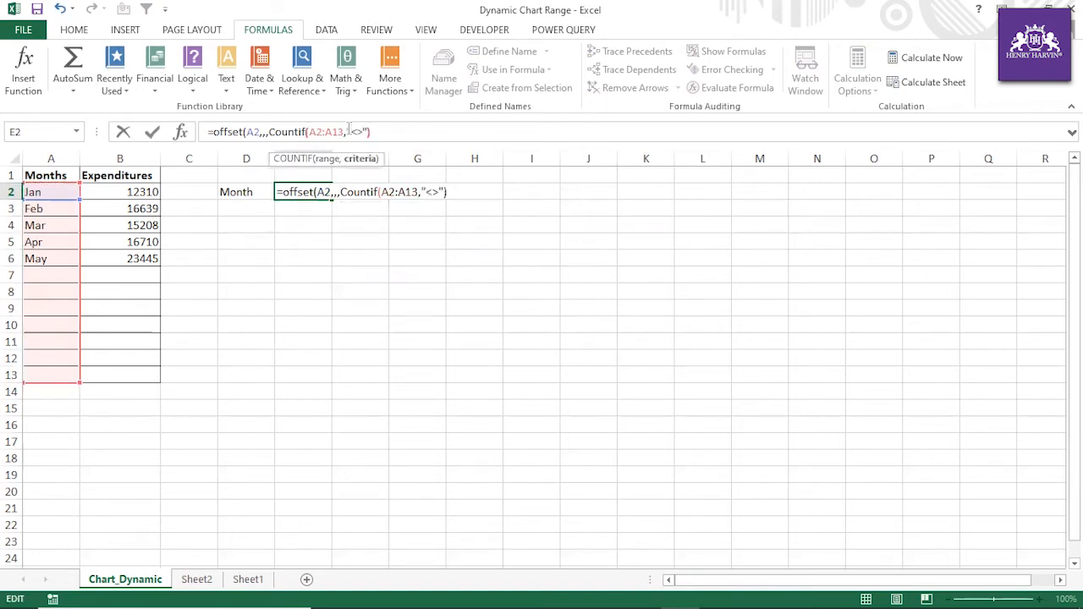
key("Return")
left_click(508, 370)
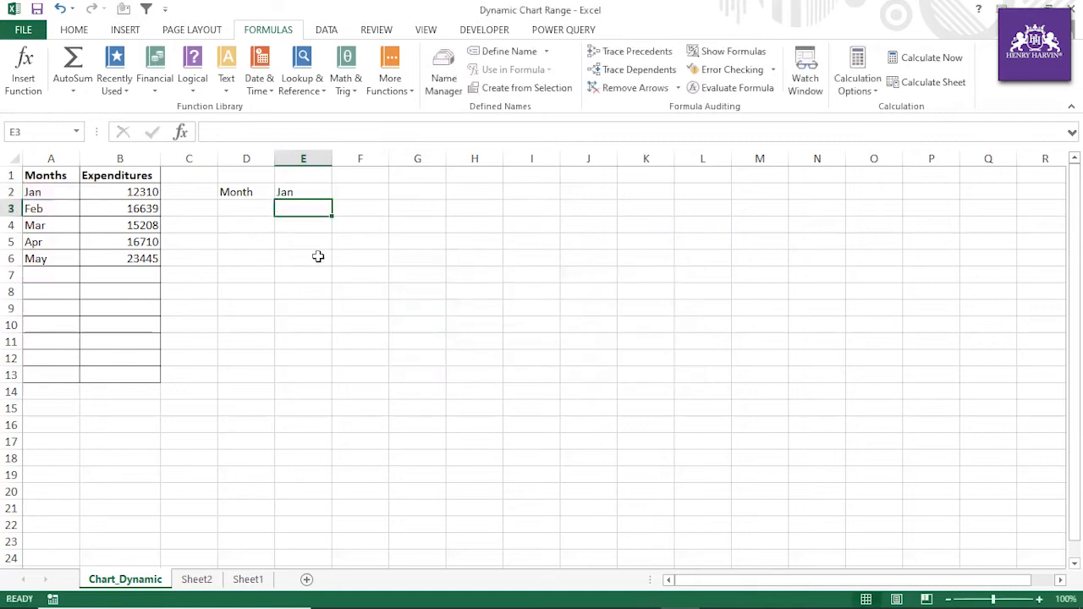
Evaluate the full OFFSET expression in E2 to preview its array of months, and discard the evaluation.
left_click(306, 193)
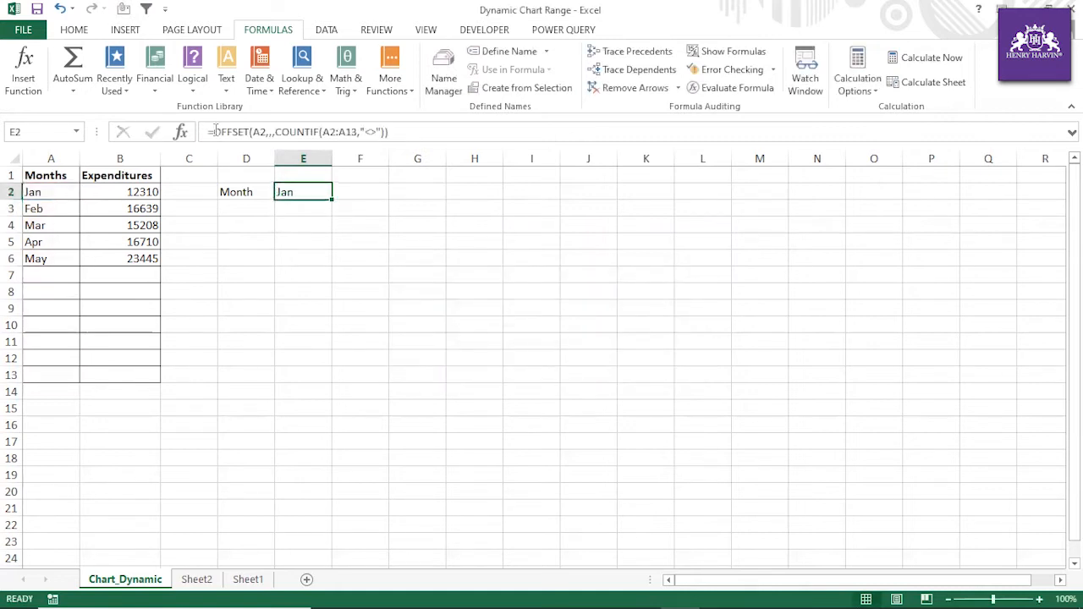
left_click_drag(216, 131, 389, 132)
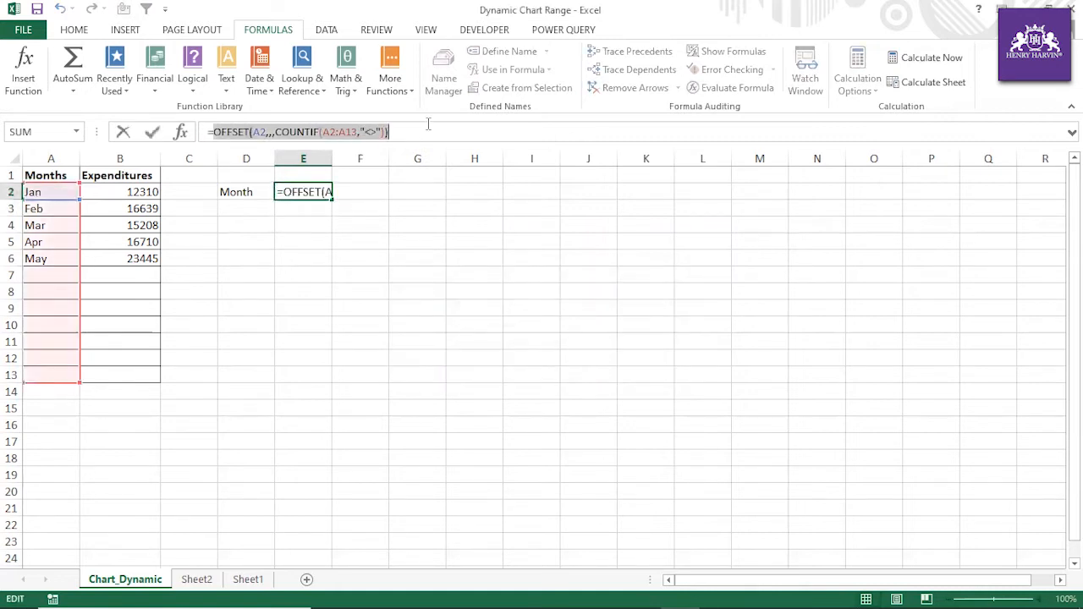
key("F9")
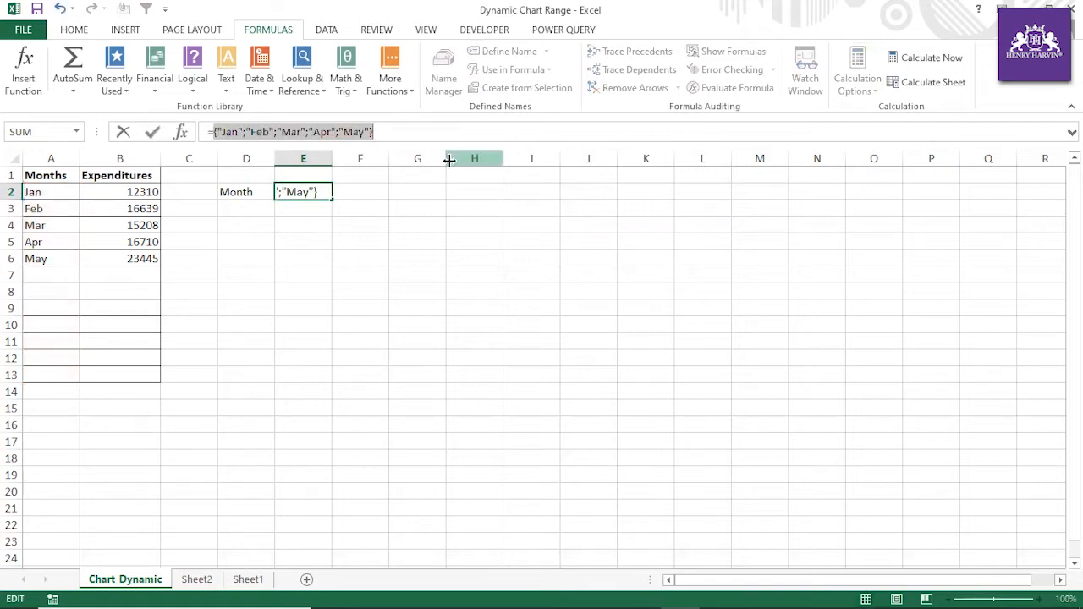
key("Escape")
Add the month "Jun" in cell A7 below May.
left_click(48, 278)
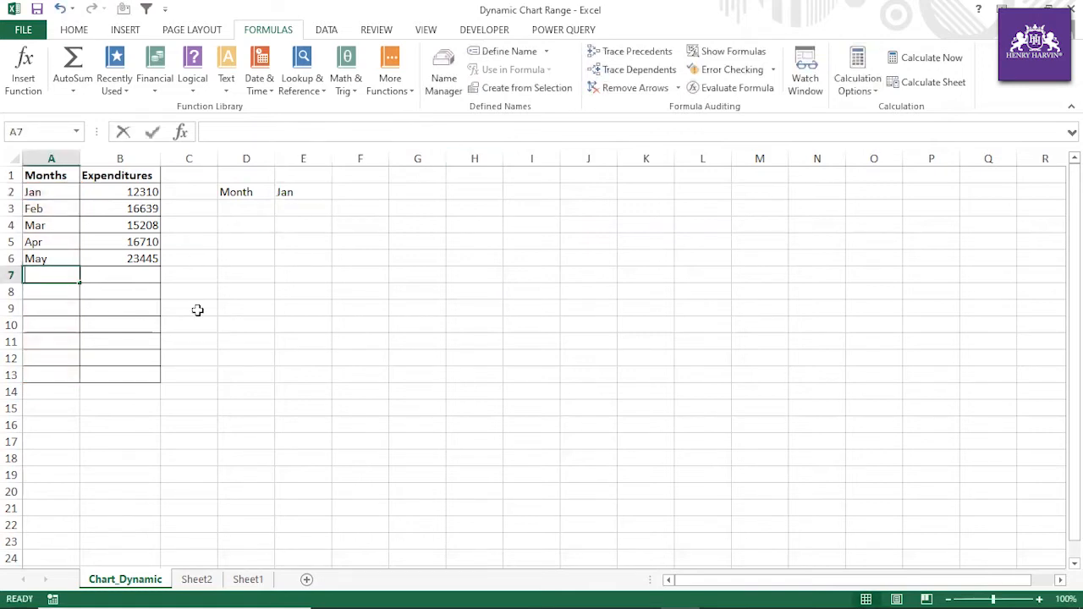
type("Jun")
left_click(210, 318)
Evaluate the E2 formula again to check whether its array picks up the added month, and cancel the edit.
left_click(299, 194)
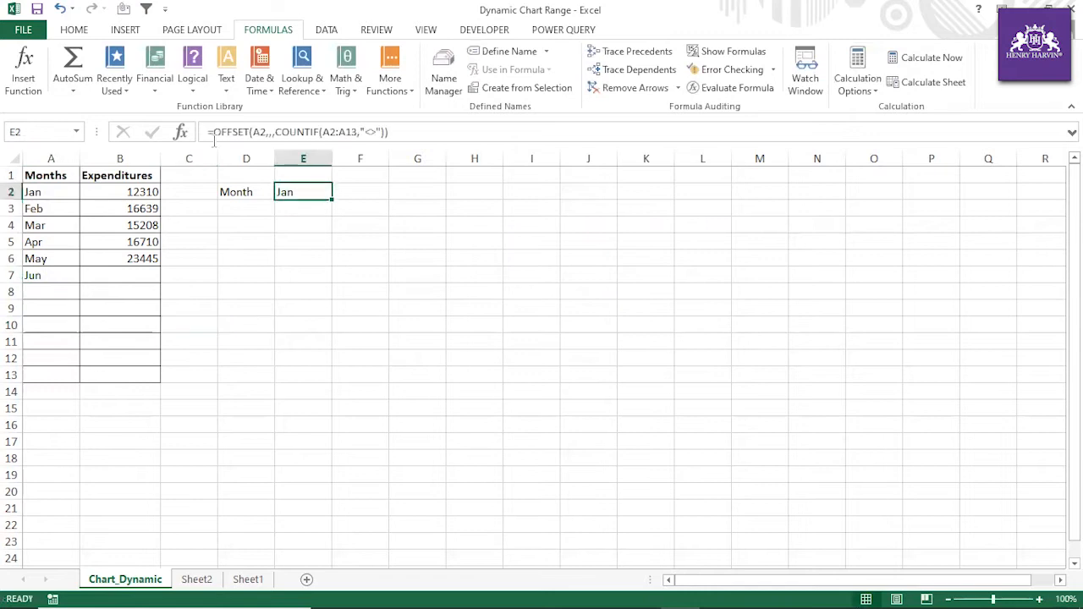
left_click_drag(216, 132, 412, 127)
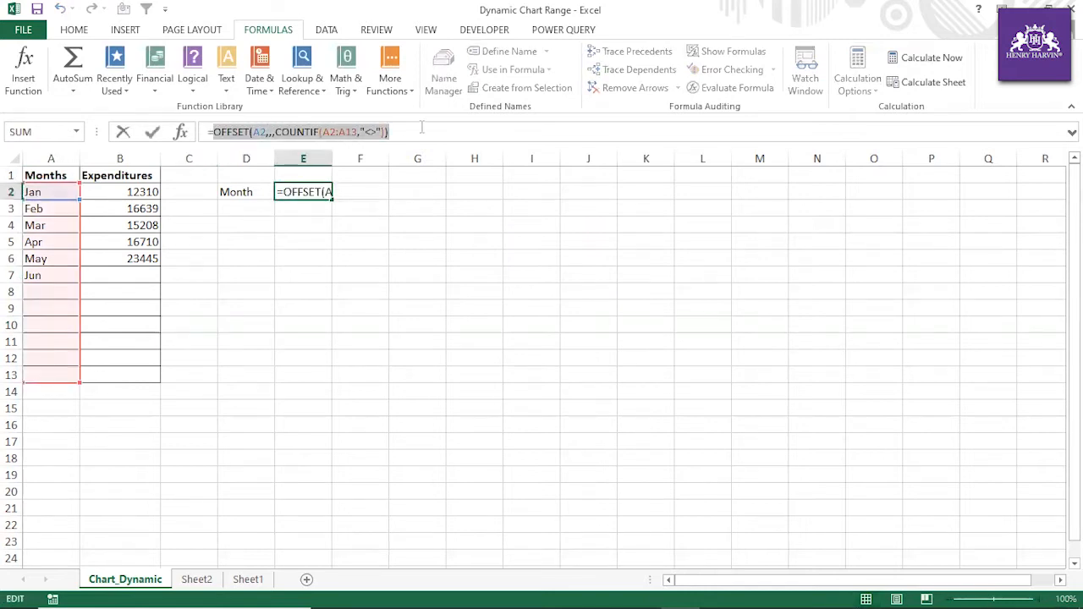
key("F9")
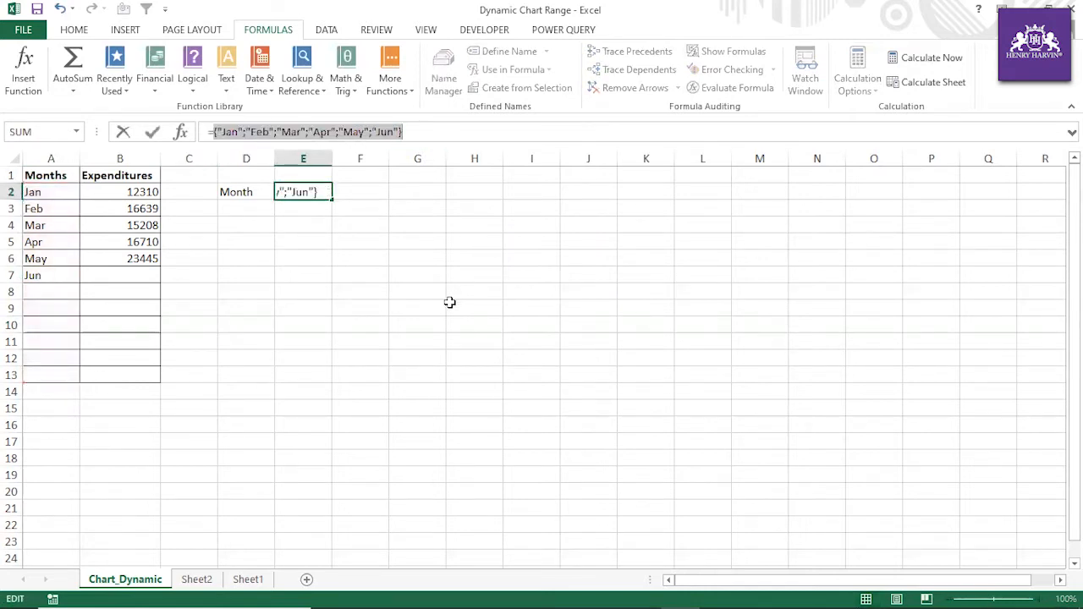
key("Escape")
left_click(335, 280)
left_click(52, 279)
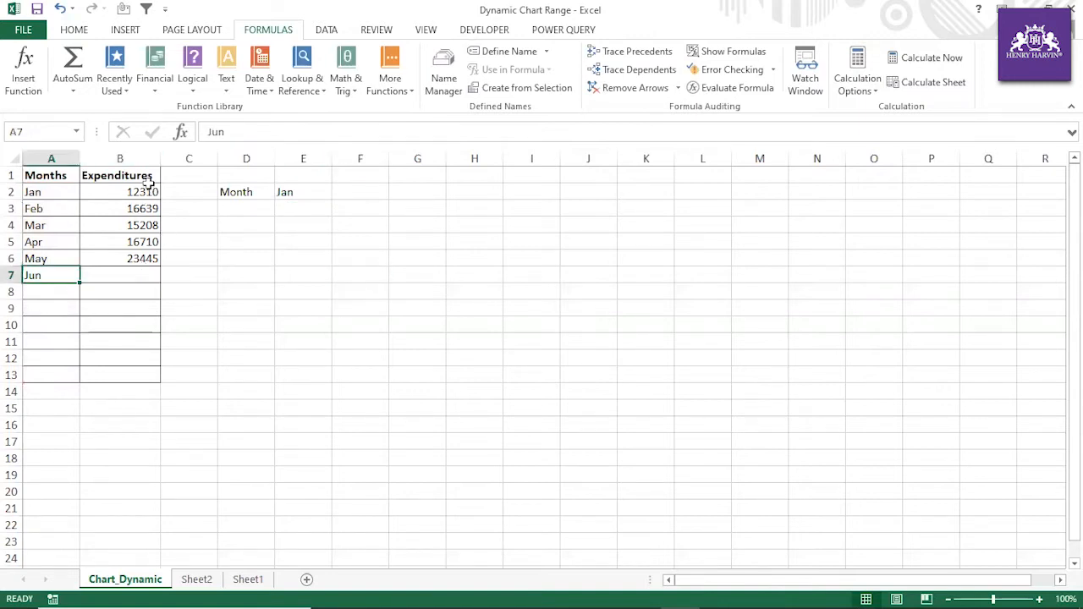
Enter the label "Values" in cell D3.
left_click(229, 210)
type("V")
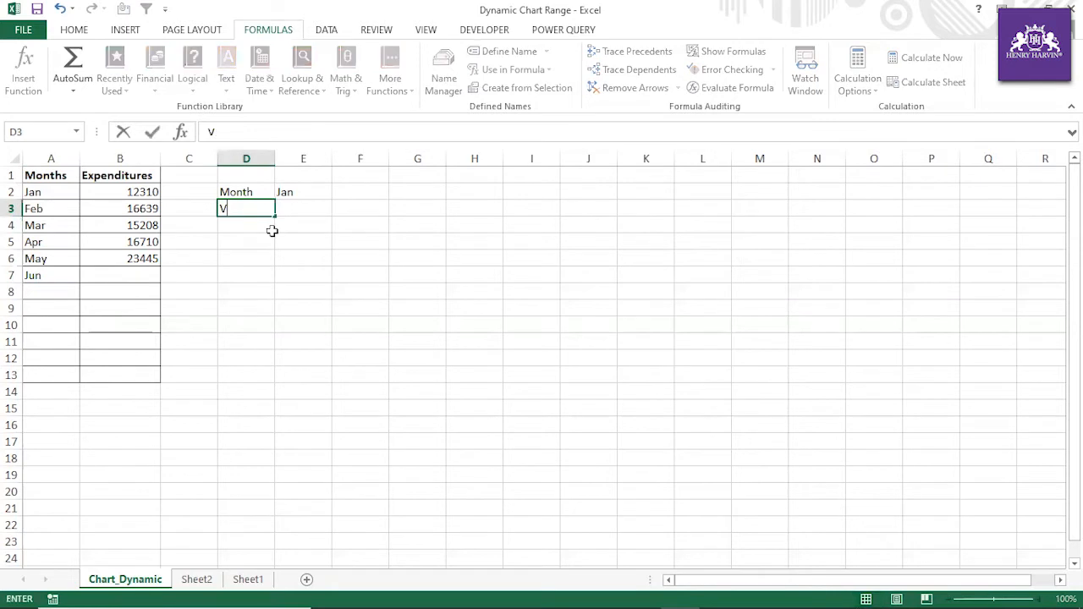
type("alues")
left_click(297, 259)
Enter the dynamic expenditures formula =OFFSET(B2,,,COUNTIF(B2:B13,"<>")) in cell E3.
left_click(304, 212)
type("=off")
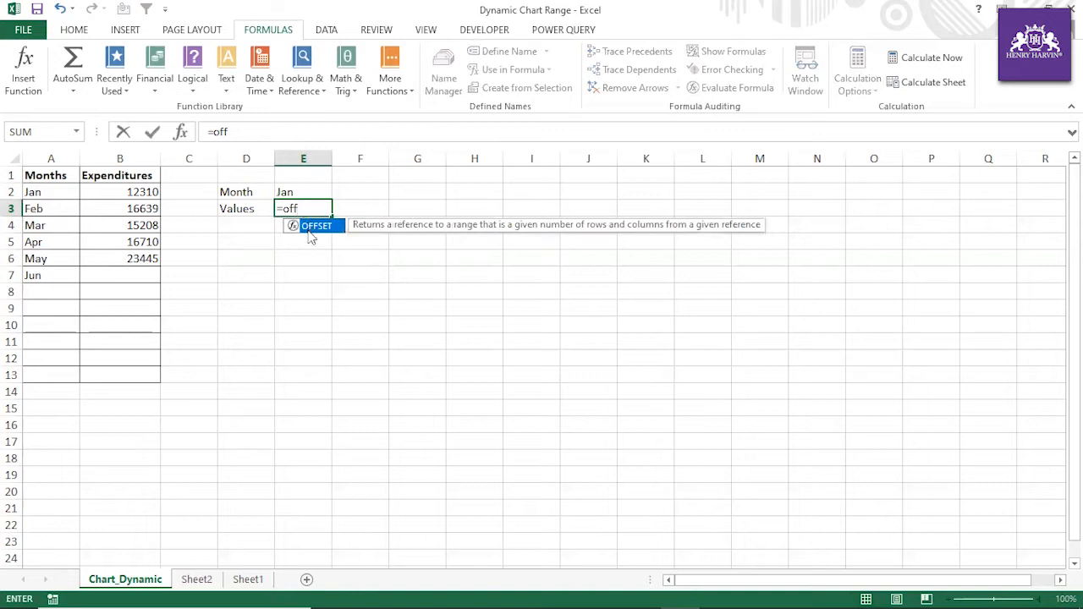
double_click(315, 230)
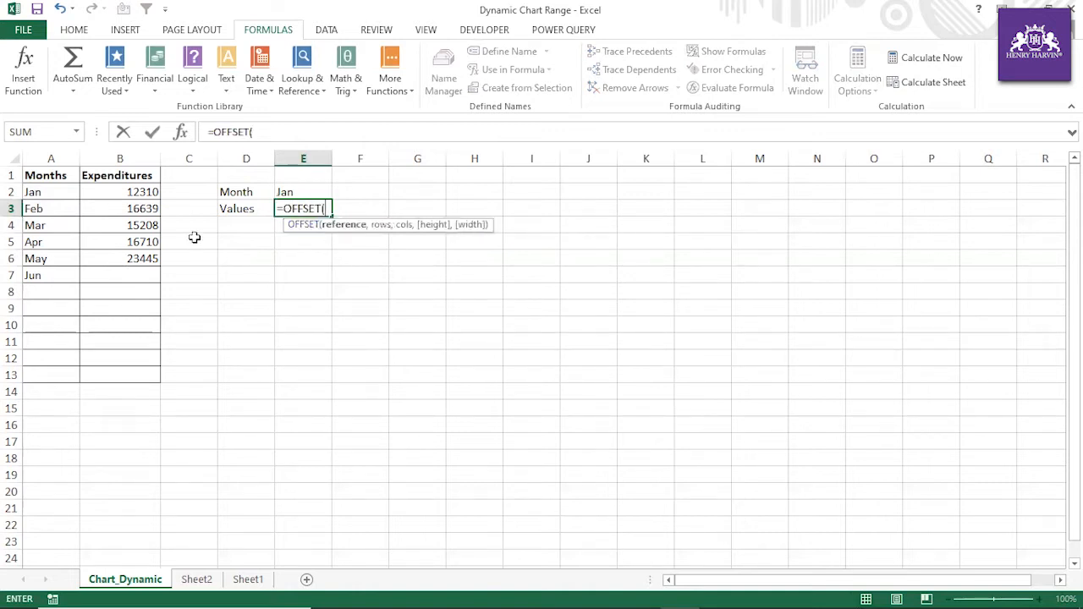
left_click(150, 194)
type(",")
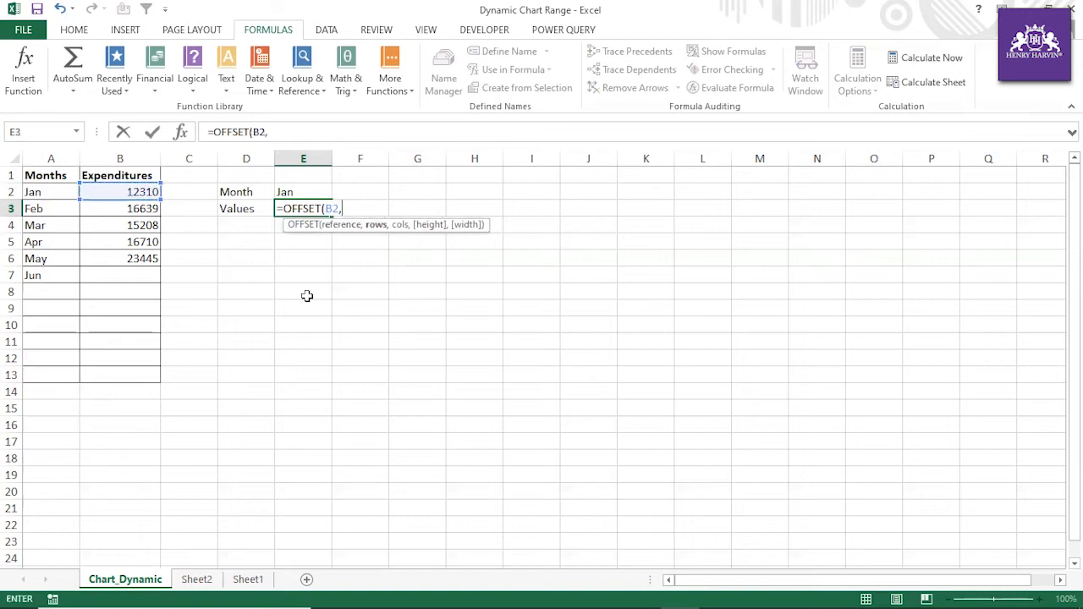
type(",,")
type("Coun")
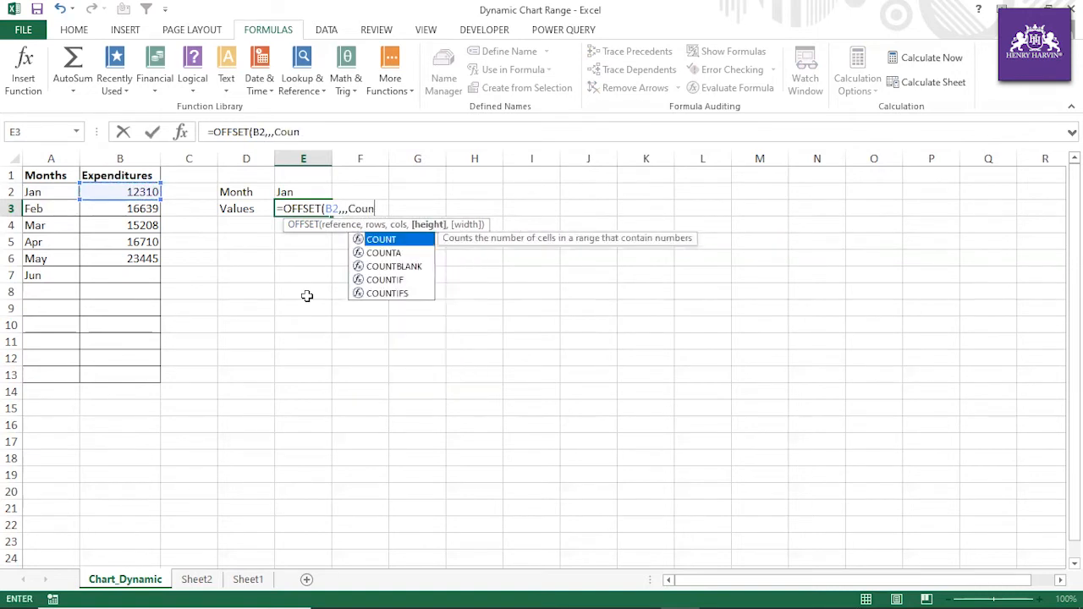
type("tif(")
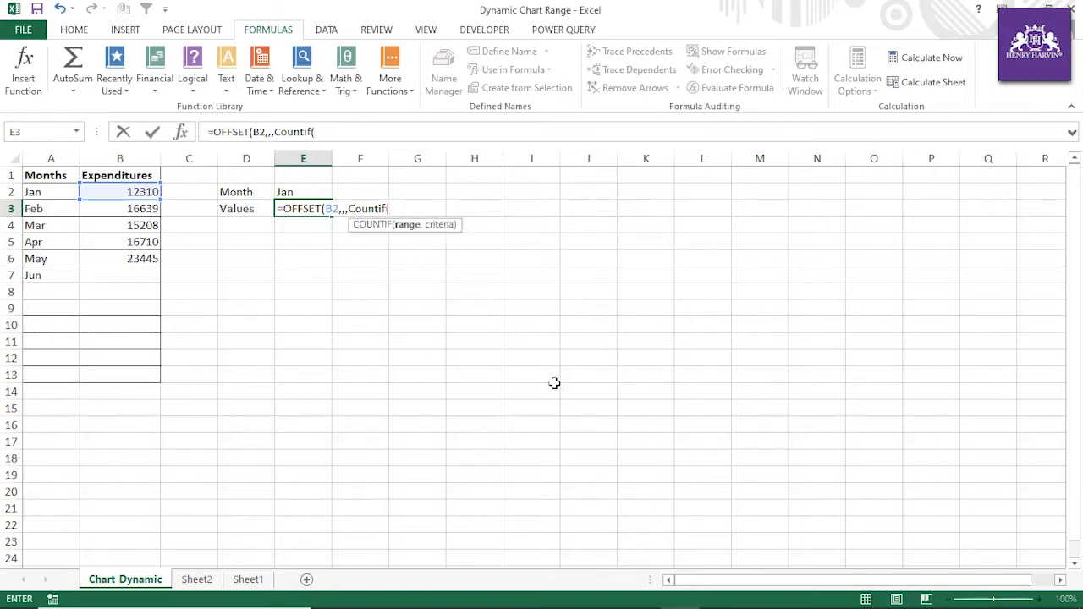
left_click_drag(127, 188, 117, 375)
type(",")
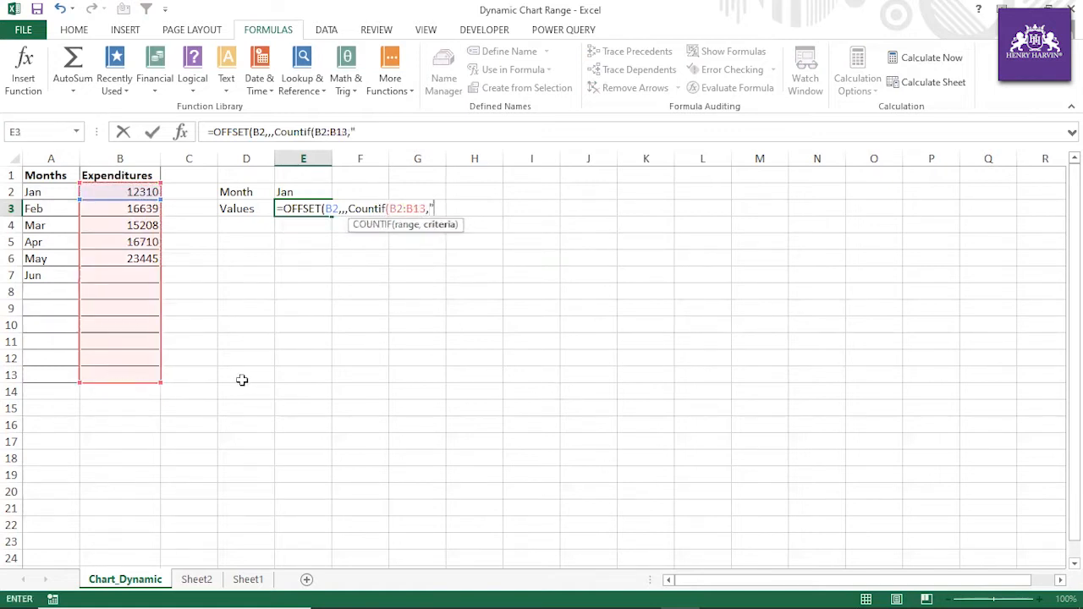
type("\"<>\")")
key("Return")
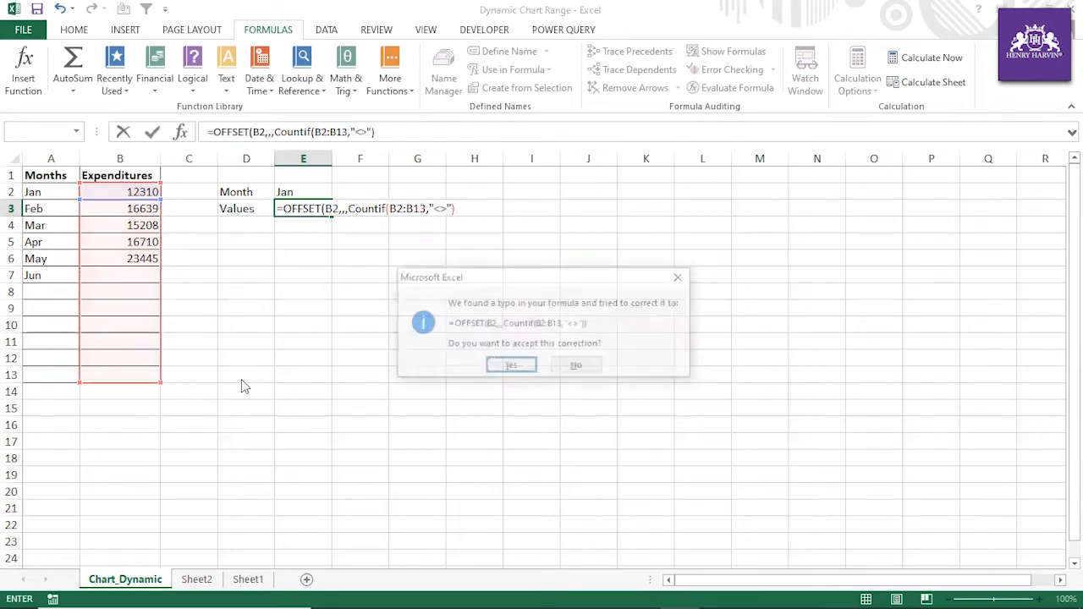
left_click(511, 366)
Evaluate the E3 formula to preview its array of expenditures, cancel the edit, and select the June expenditure cell B7.
left_click(296, 210)
left_click_drag(214, 138, 427, 135)
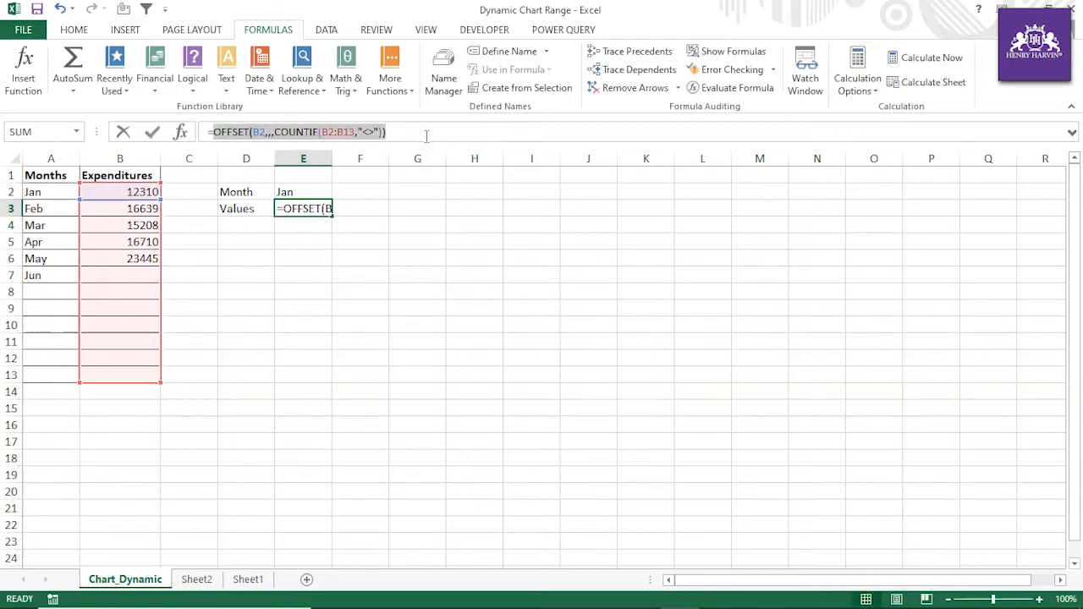
key("F9")
key("ctrl+z")
key("F9")
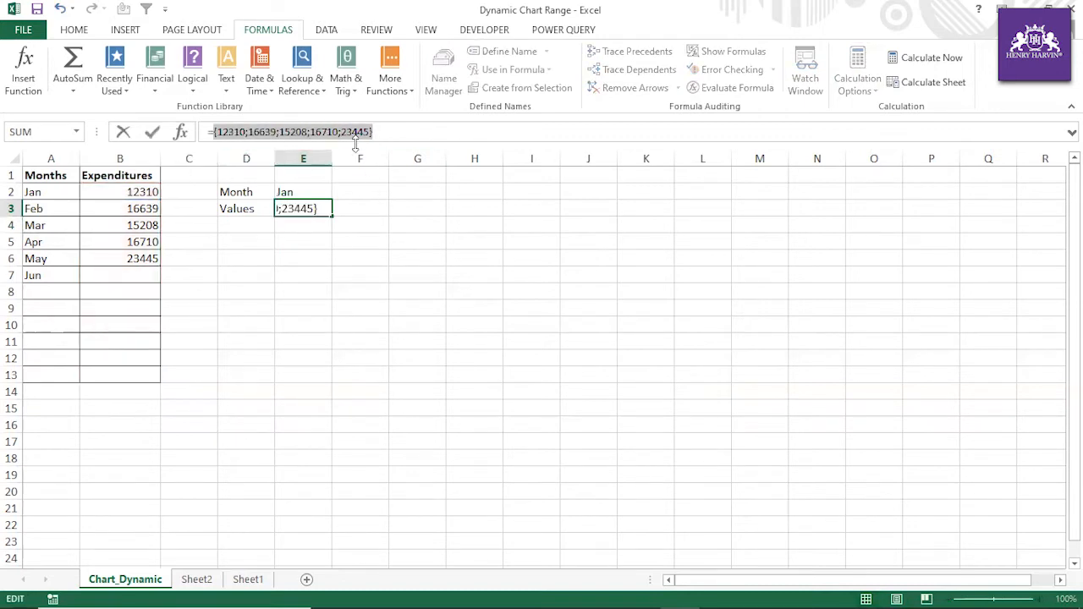
left_click(149, 276)
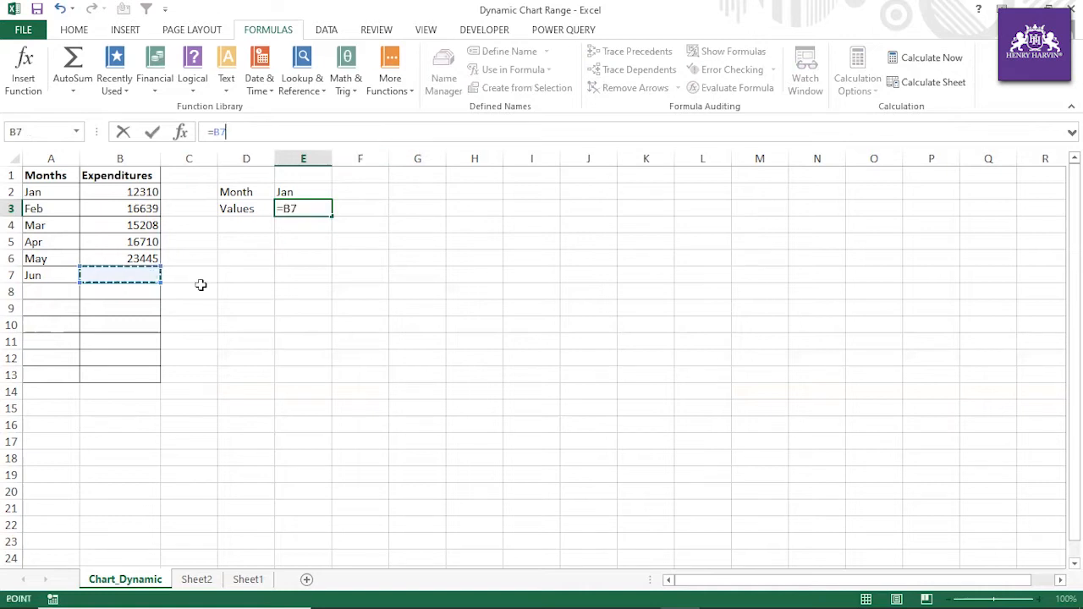
key("Escape")
left_click(128, 276)
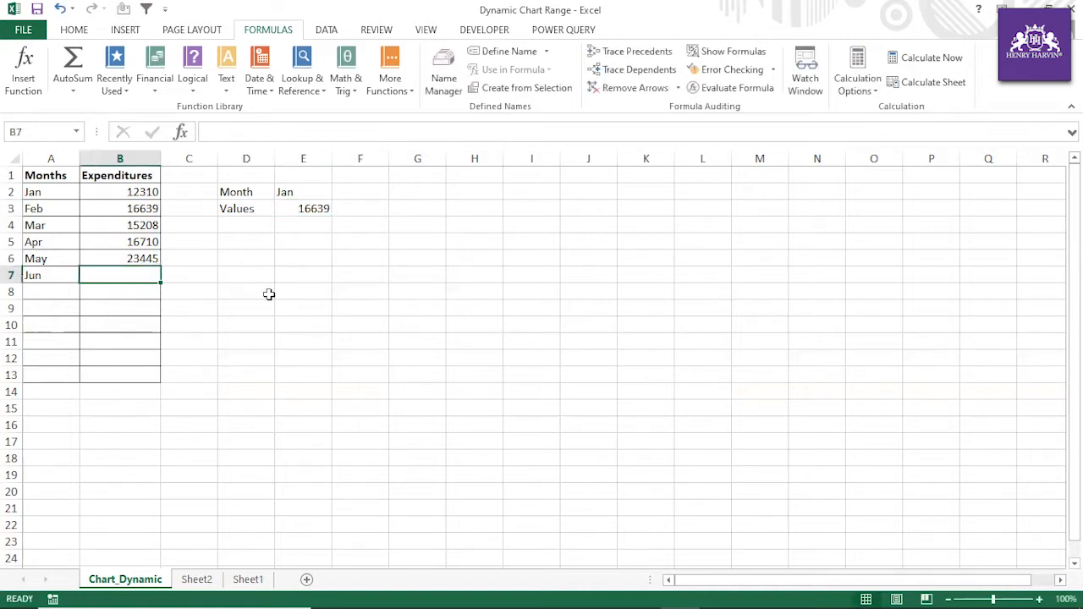
Enter 234 as the June expenditure in B7, then evaluate the E3 formula to preview its array and cancel the edit.
type("234")
left_click(298, 308)
left_click(310, 208)
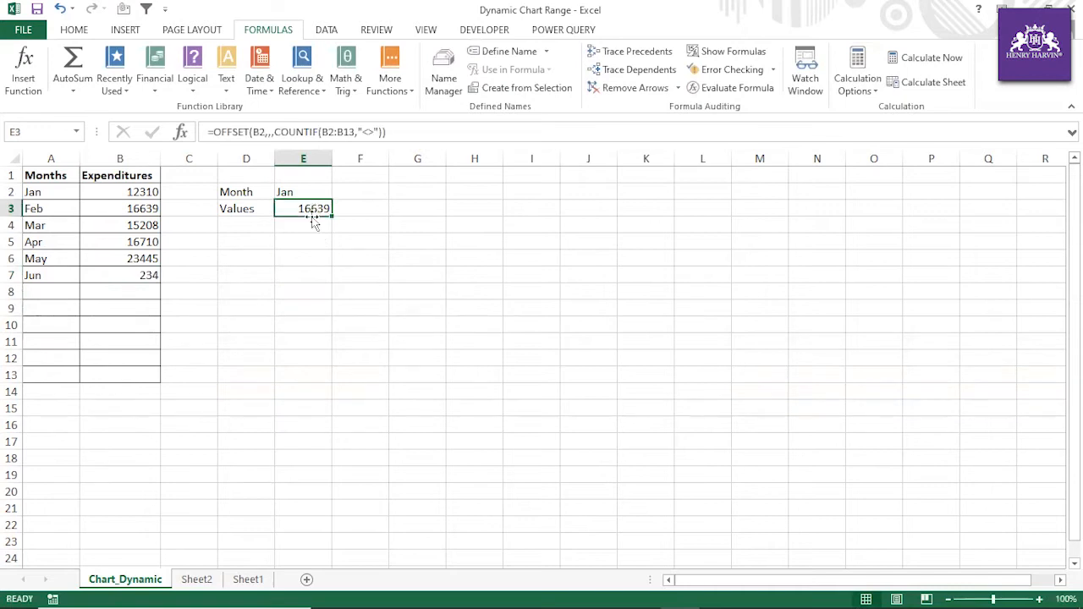
left_click_drag(216, 131, 405, 131)
key("F9")
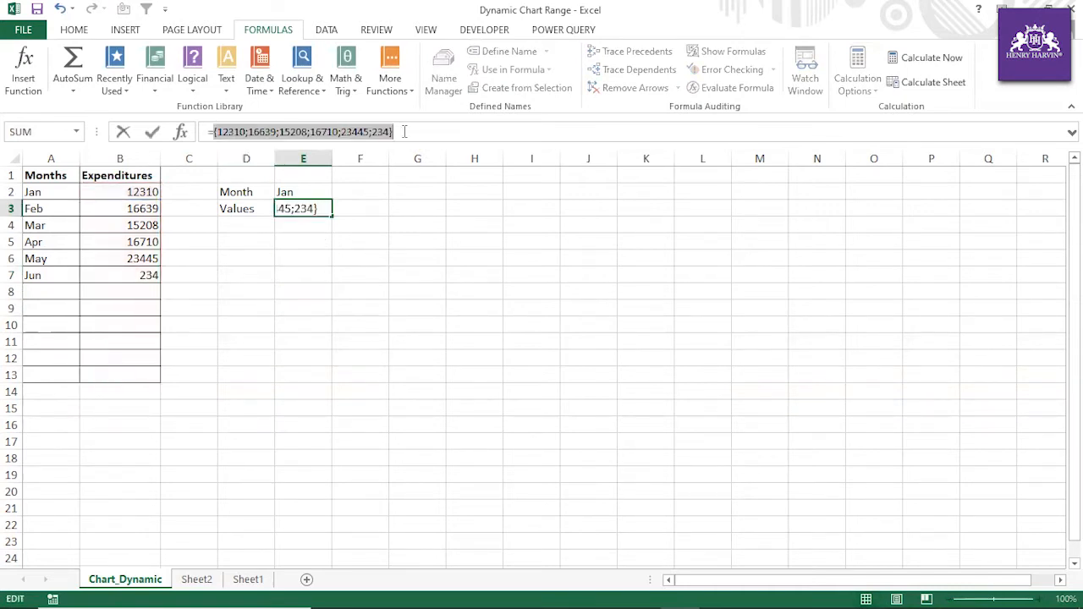
key("Escape")
left_click(305, 307)
Copy the OFFSET formula text from cell E2 without its equals sign, and leave the cell unchanged.
left_click(296, 188)
left_click(314, 210)
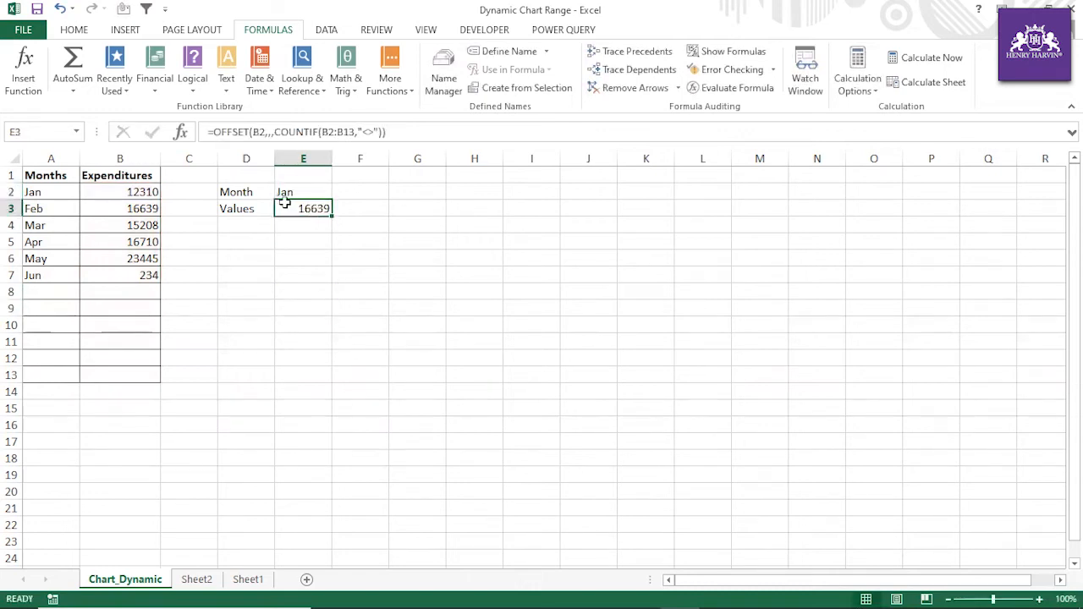
left_click(285, 192)
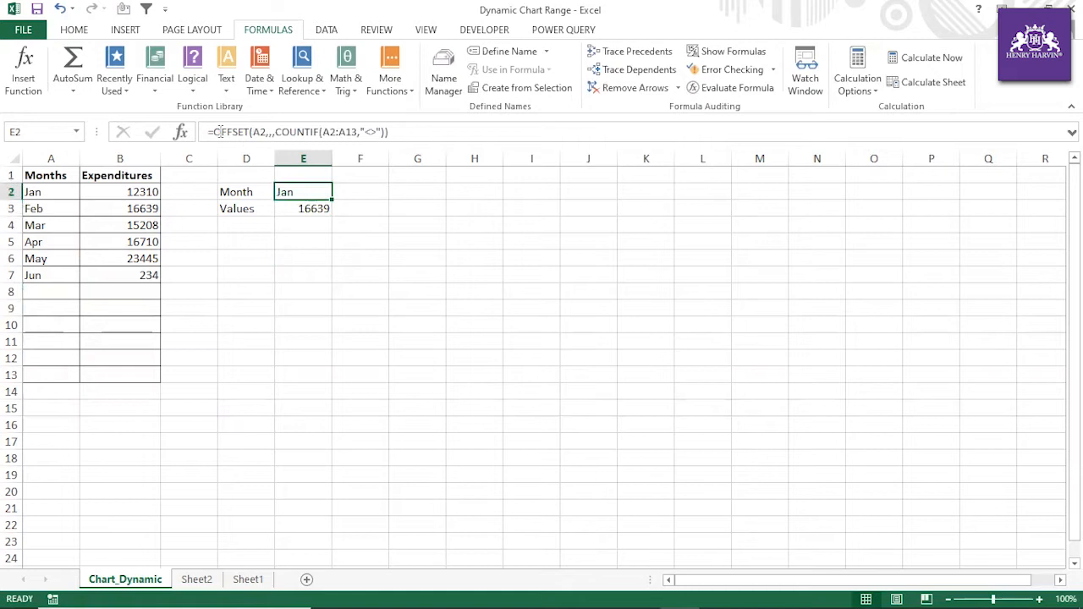
left_click_drag(213, 132, 403, 135)
key("ctrl+c")
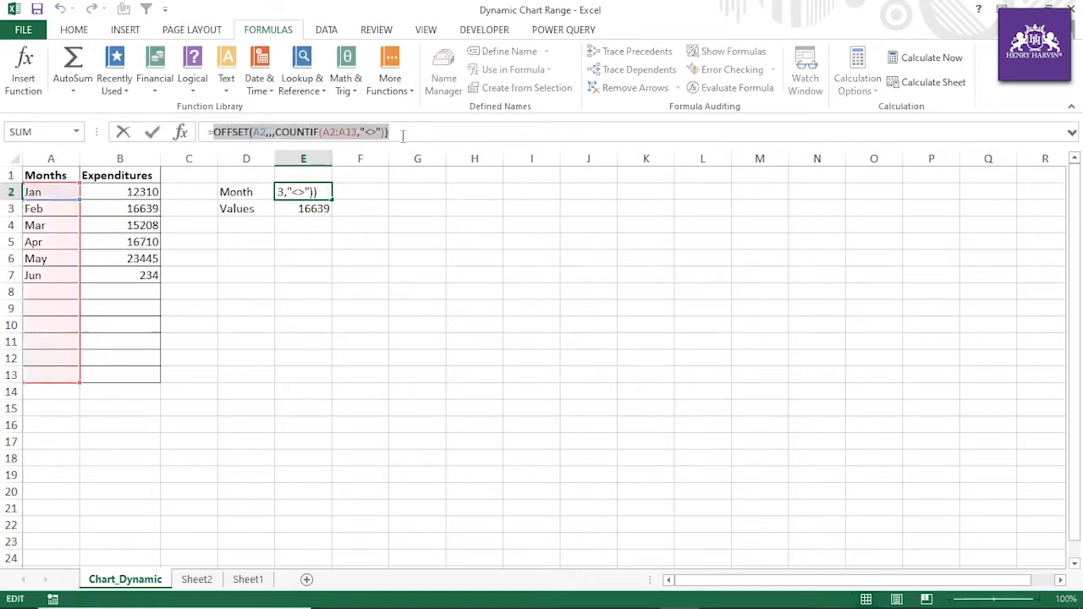
key("Escape")
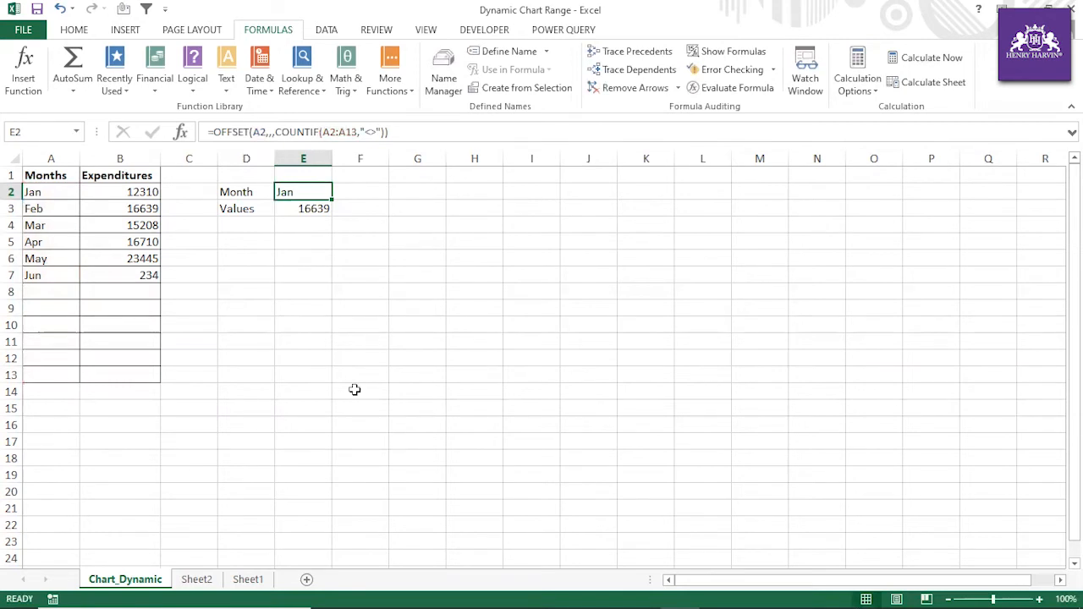
Start a new workbook-scoped name Chart_Months that refers to the copied formula =OFFSET(A2,,,COUNTIF(A2:A13,"<>")).
key("ctrl+F3")
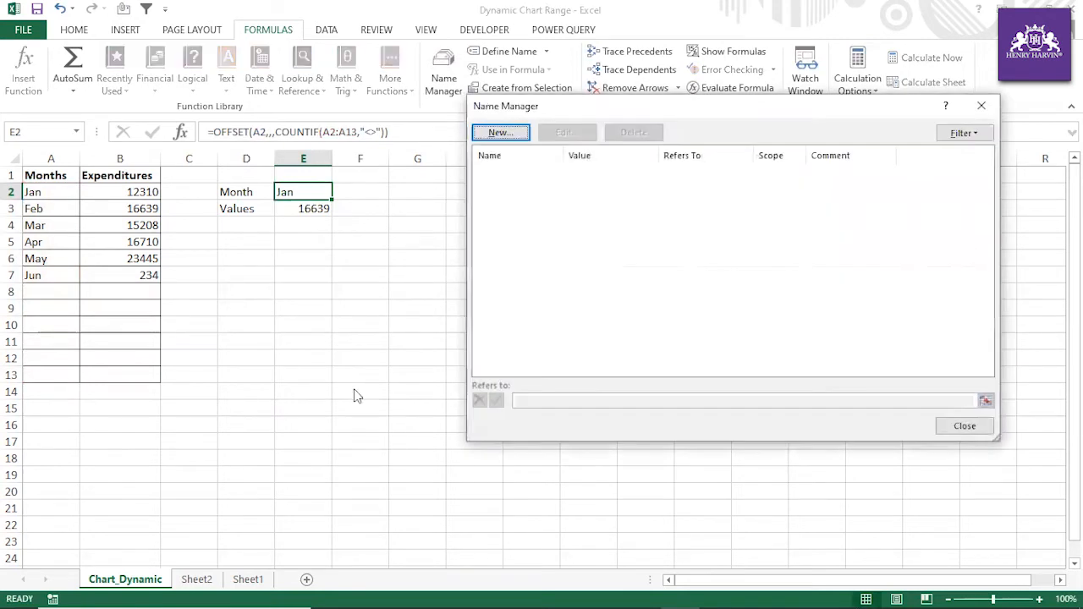
left_click(500, 132)
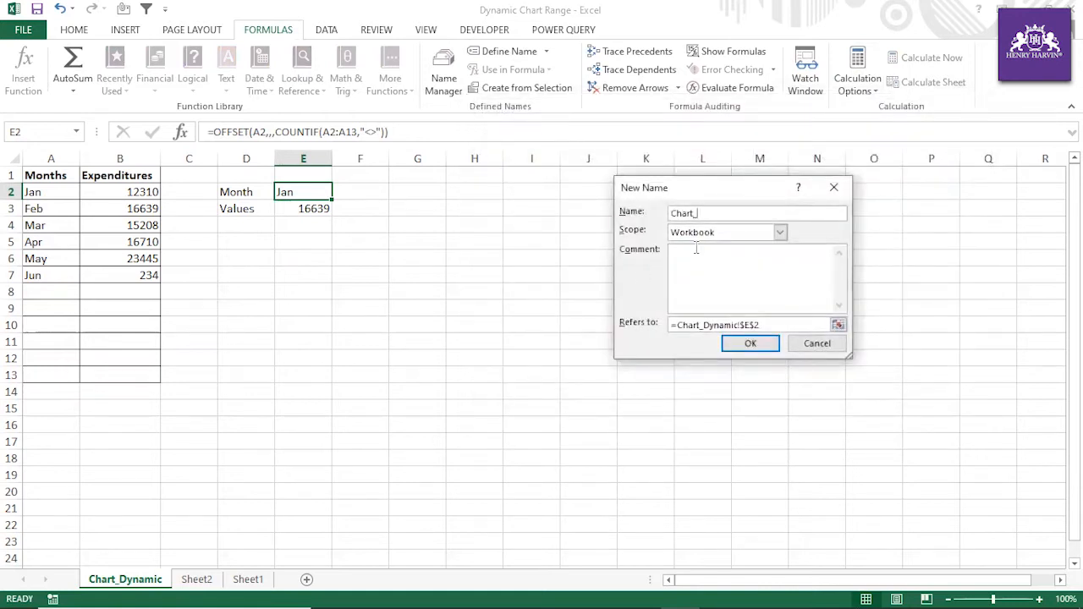
left_click(760, 324)
left_click_drag(762, 324, 637, 330)
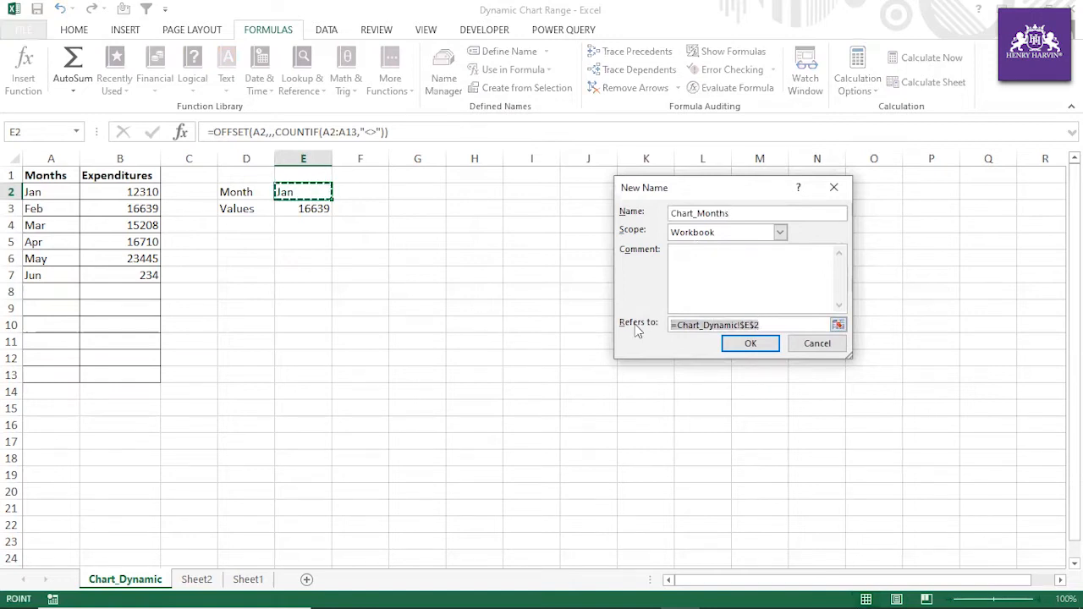
type("=")
key("ctrl+v")
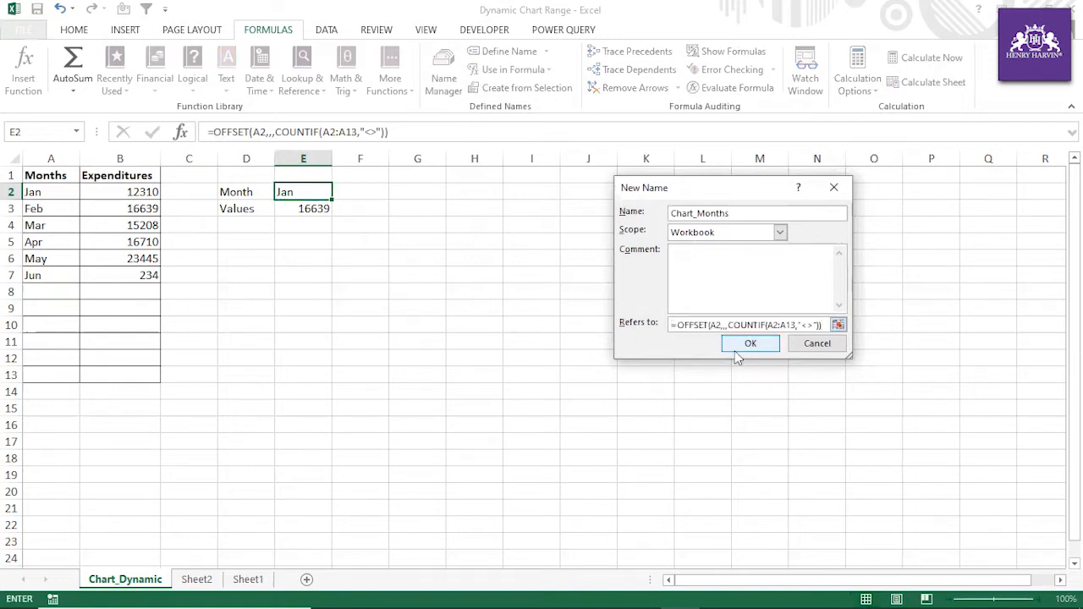
Make the Chart_Months references absolute as $A$2 and $A$2:$A$13, save the name, and close the Name Manager.
double_click(714, 325)
key("F4")
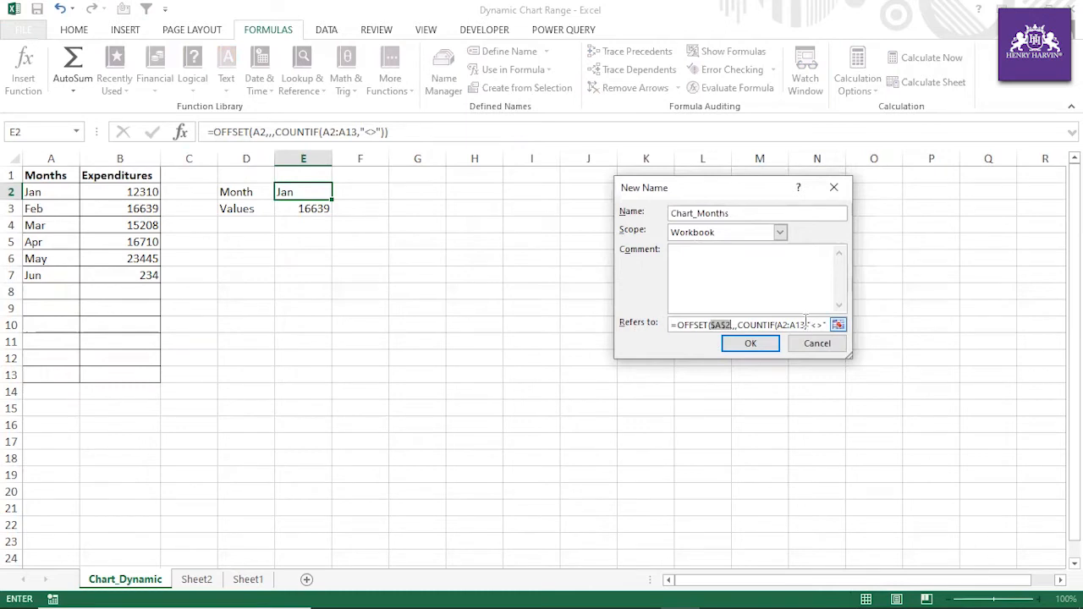
left_click_drag(806, 325, 775, 325)
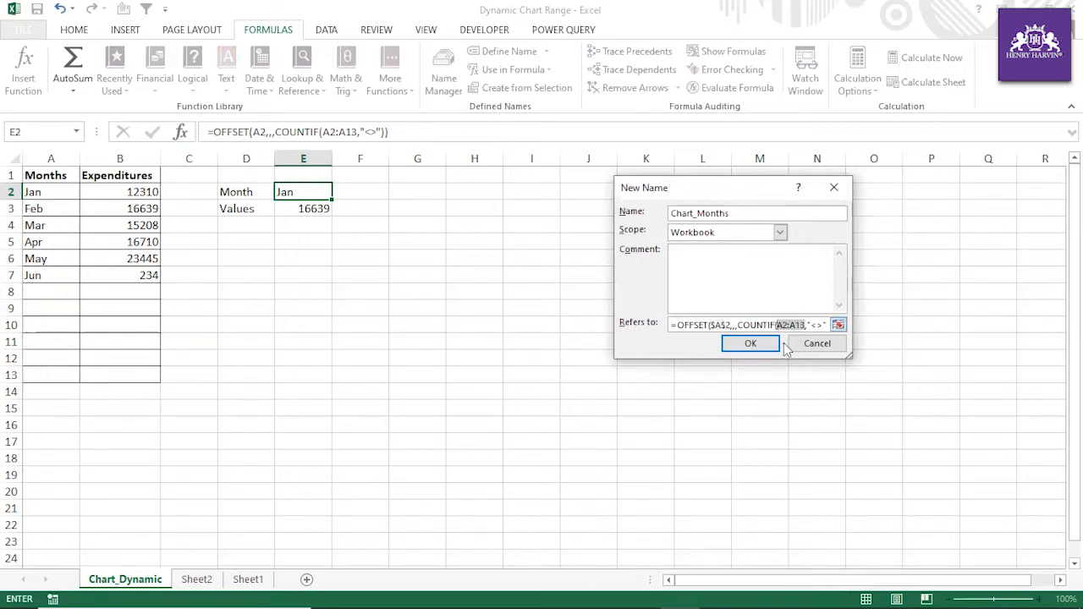
key("F4")
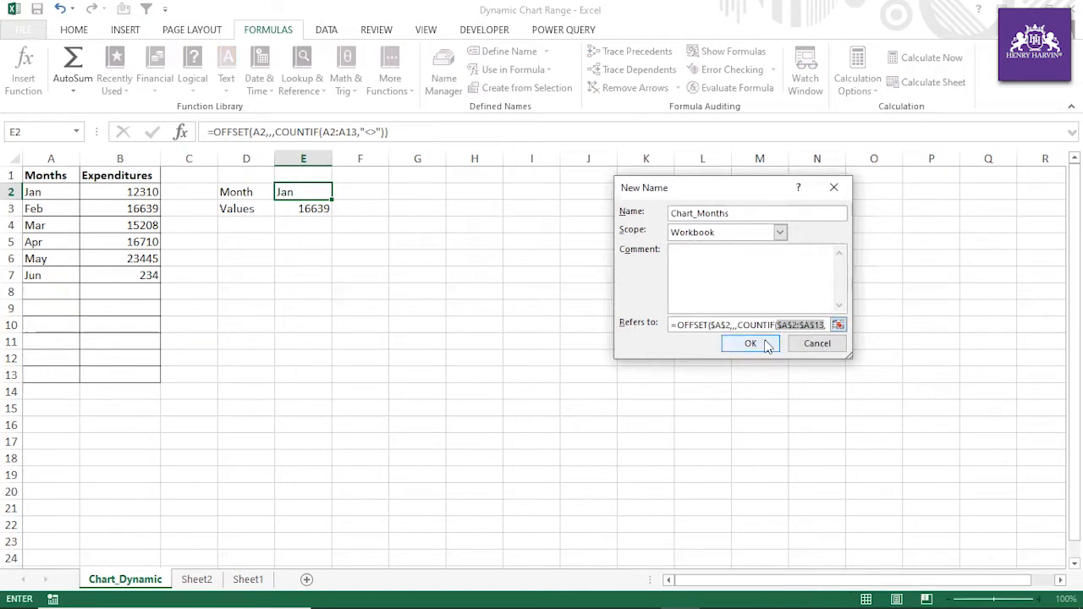
left_click(759, 347)
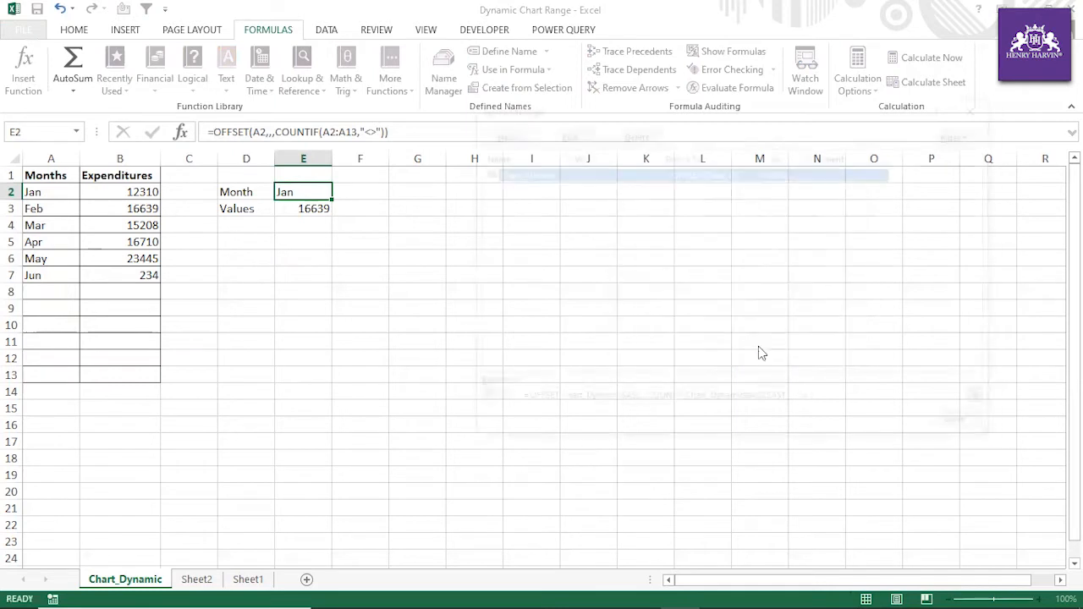
left_click(942, 427)
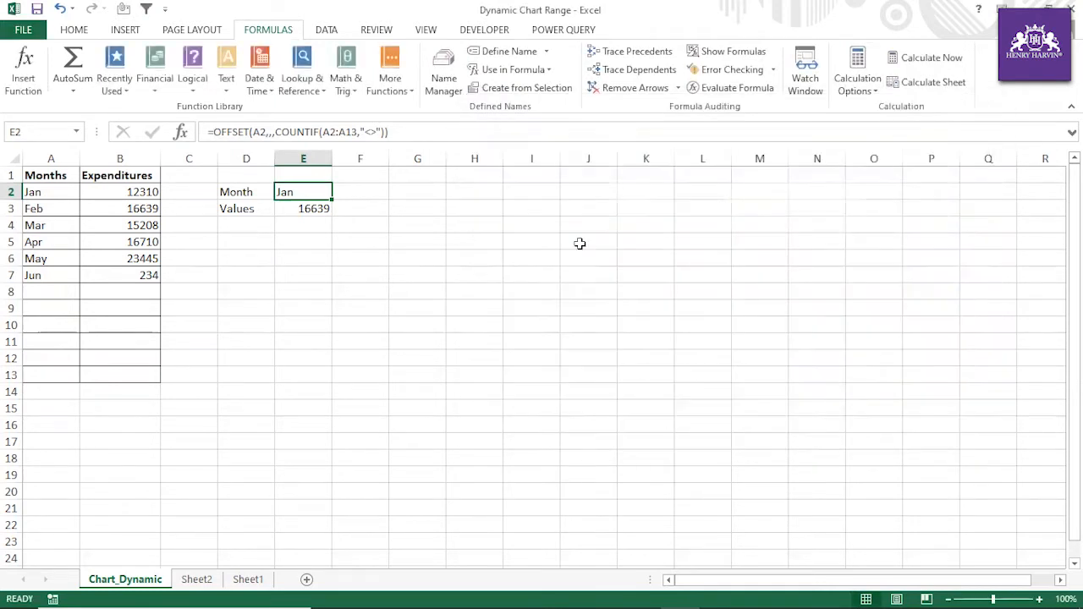
Make the references in the E3 formula absolute: =OFFSET($B$2,,,COUNTIF($B$2:$B$13,"<>")).
left_click(309, 210)
left_click_drag(209, 132, 405, 133)
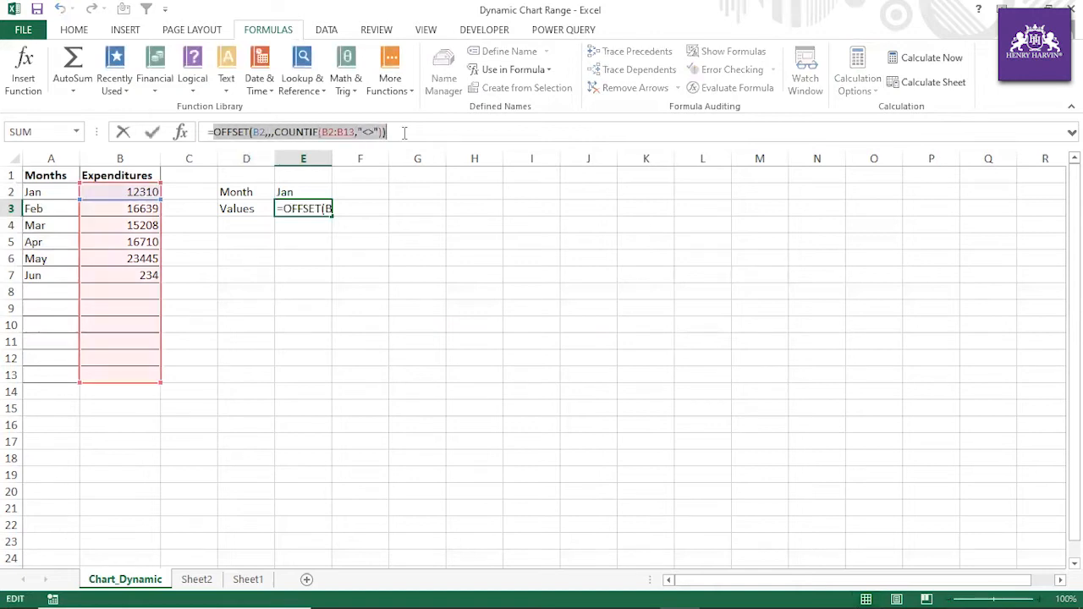
double_click(264, 131)
key("F4")
left_click_drag(366, 131, 332, 131)
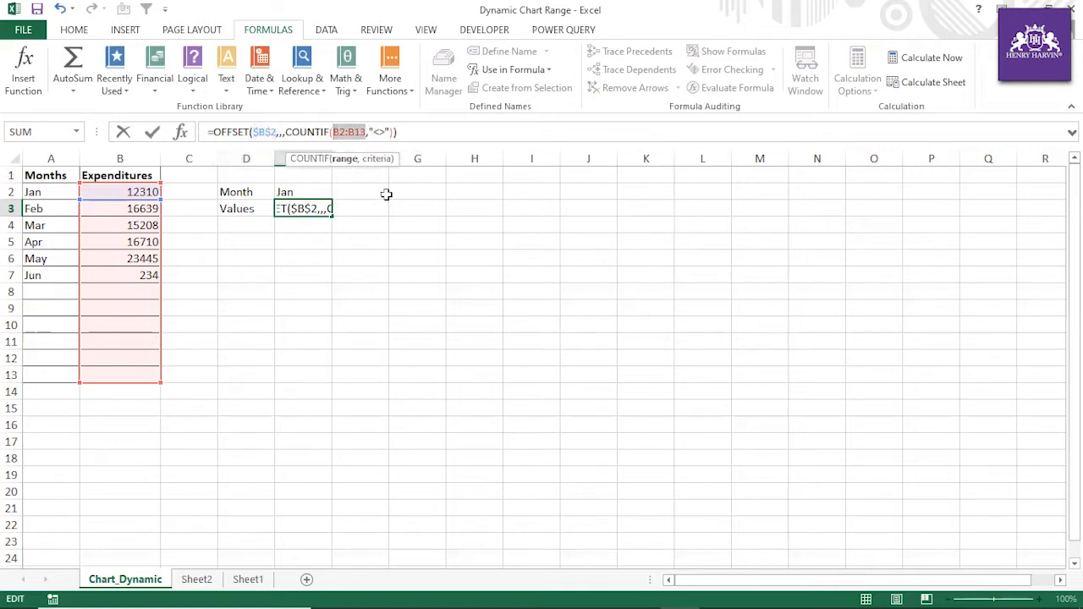
key("F4")
key("Return")
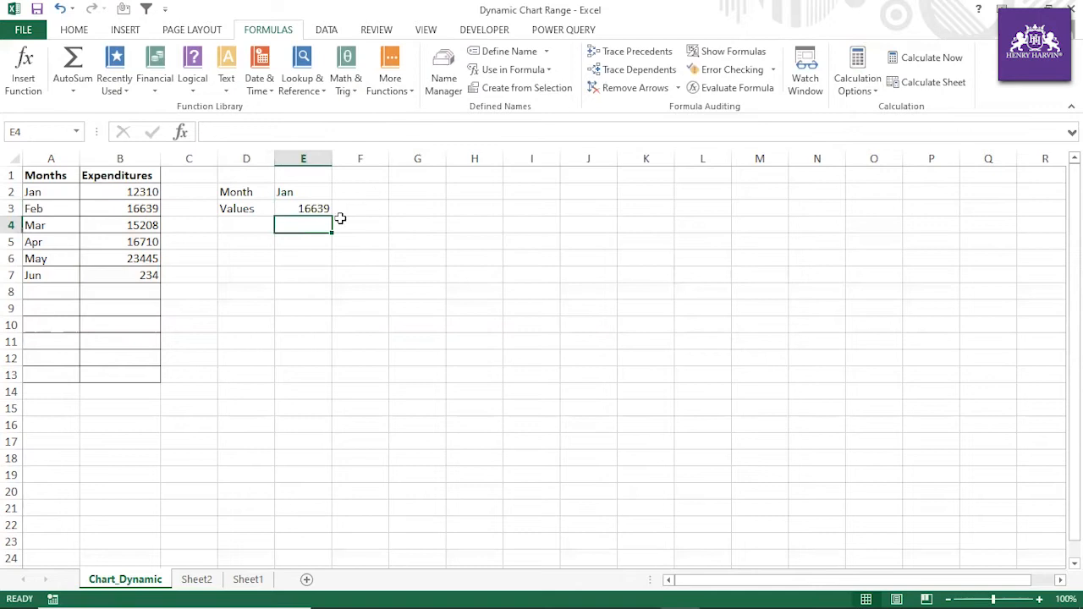
Copy the absolute OFFSET formula text from cell E3 without its equals sign, and exit the cell.
left_click(315, 210)
left_click_drag(215, 131, 498, 129)
key("Escape")
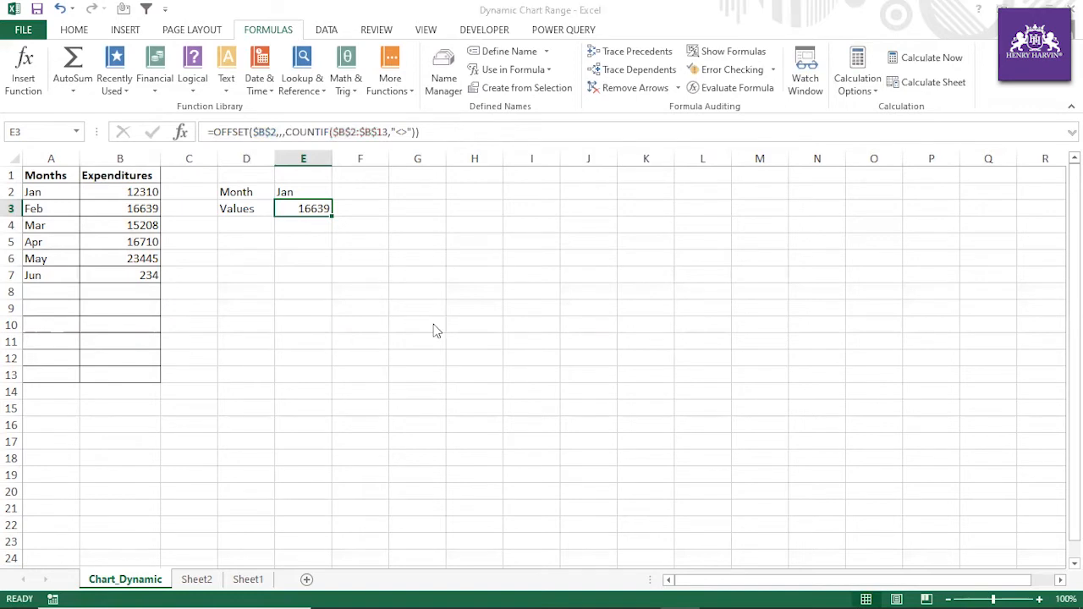
Define the workbook name Chart_Values with the copied formula =OFFSET($B$2,,,COUNTIF($B$2:$B$13,"<>")), and close the Name Manager.
key("ctrl+F3")
left_click(508, 131)
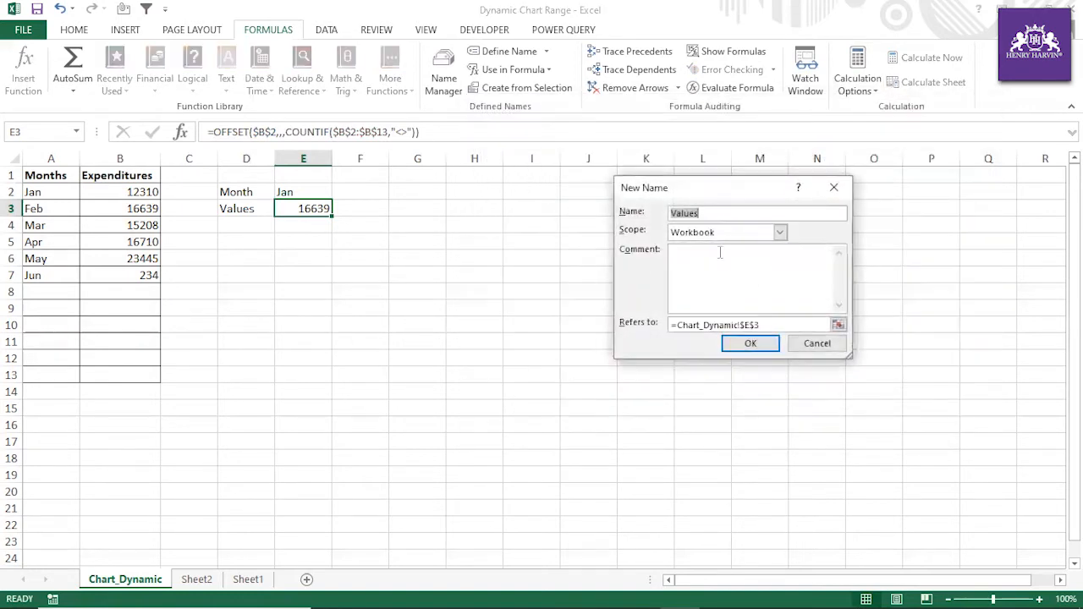
type("Chart_")
left_click(758, 325)
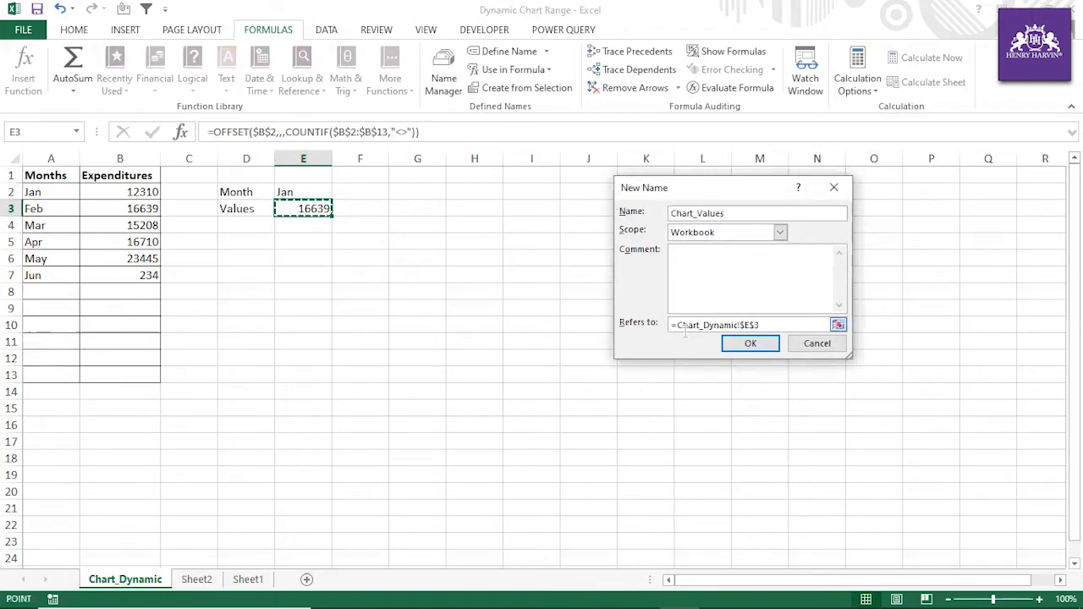
left_click_drag(683, 330, 678, 330)
key("BackSpace")
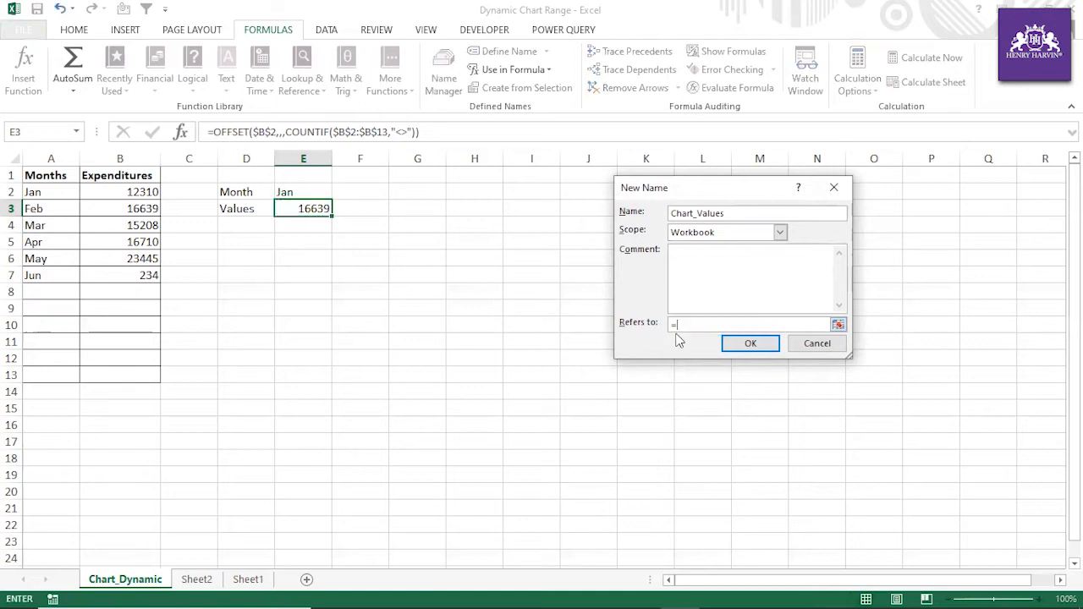
key("ctrl+v")
key("shift+Home")
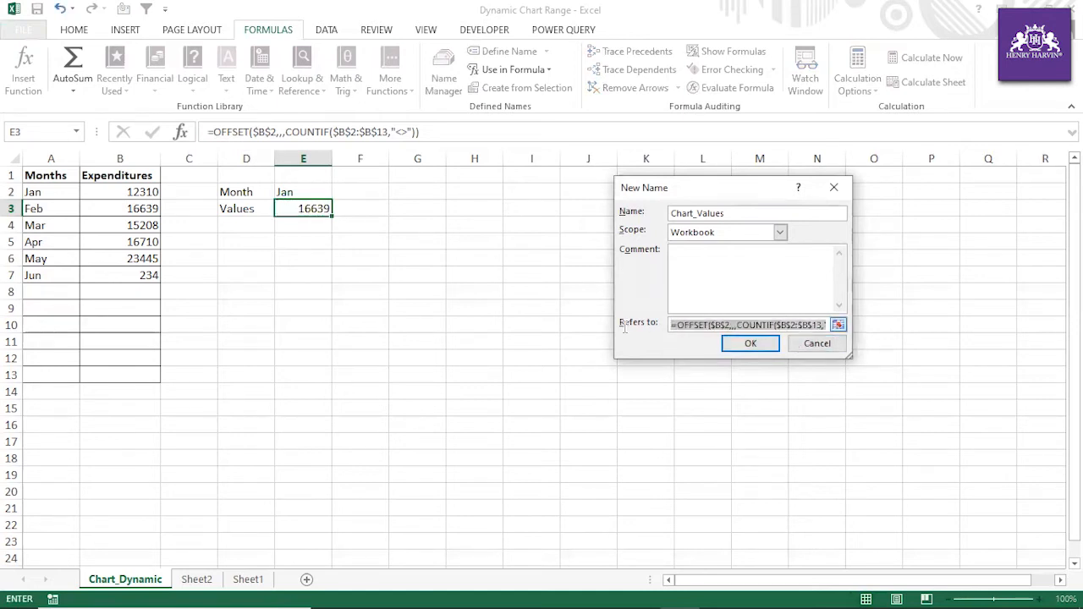
left_click(736, 350)
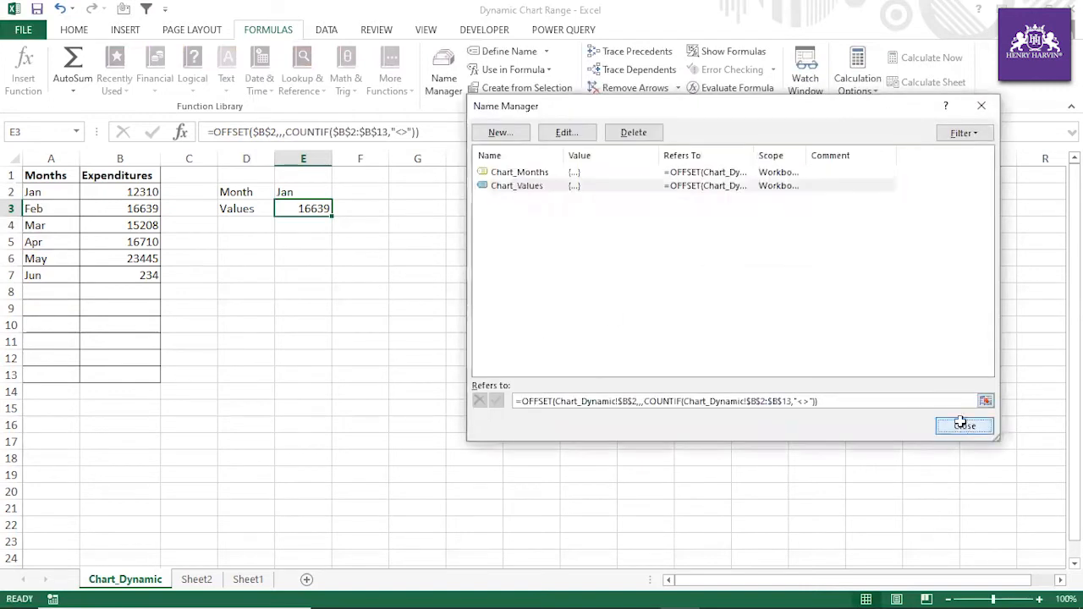
left_click(962, 424)
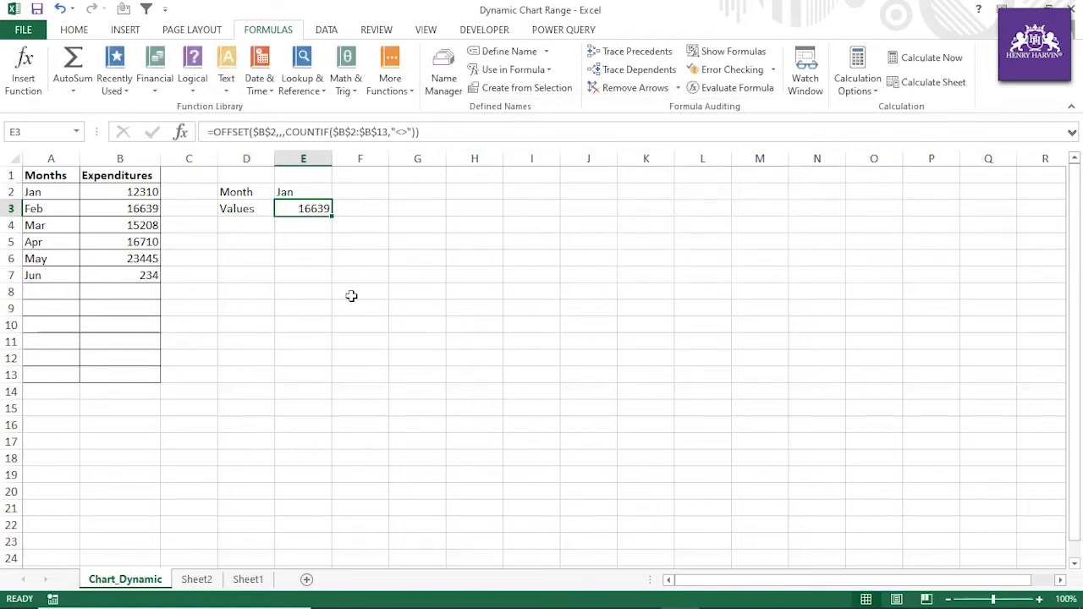
left_click_drag(50, 292, 42, 371)
left_click_drag(121, 295, 121, 373)
Insert a blank clustered column chart from empty cell C10 and move it up so its upper edge is at row 3.
left_click(208, 322)
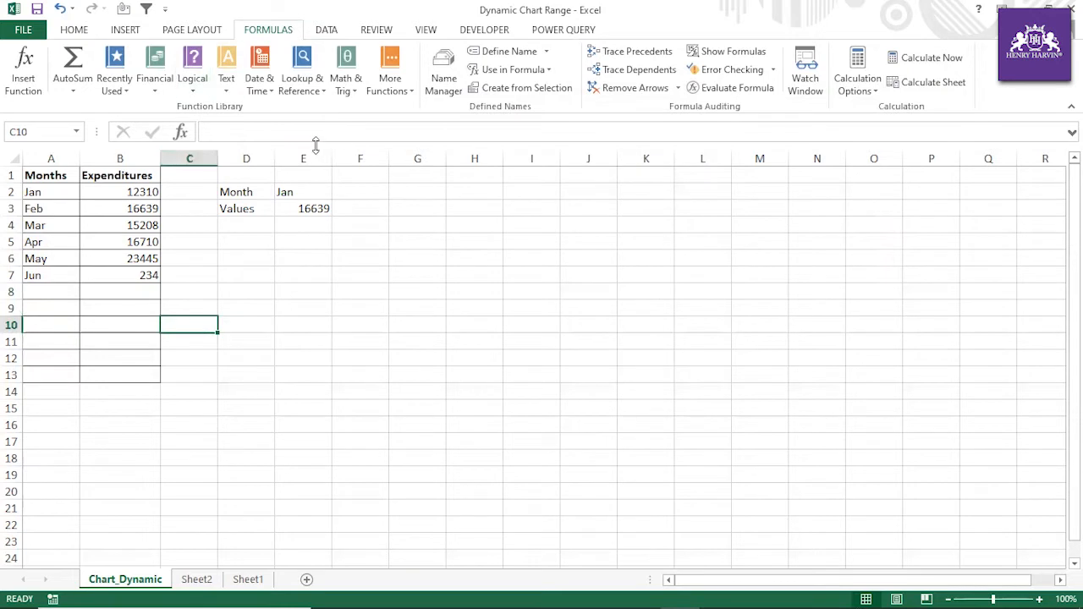
left_click(126, 30)
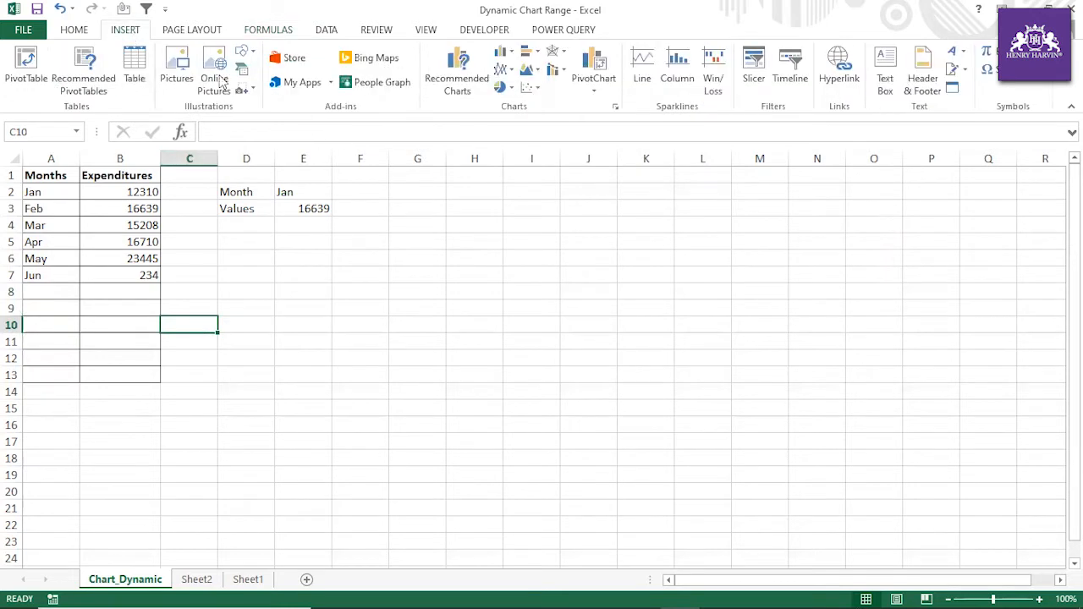
left_click(501, 58)
left_click(514, 104)
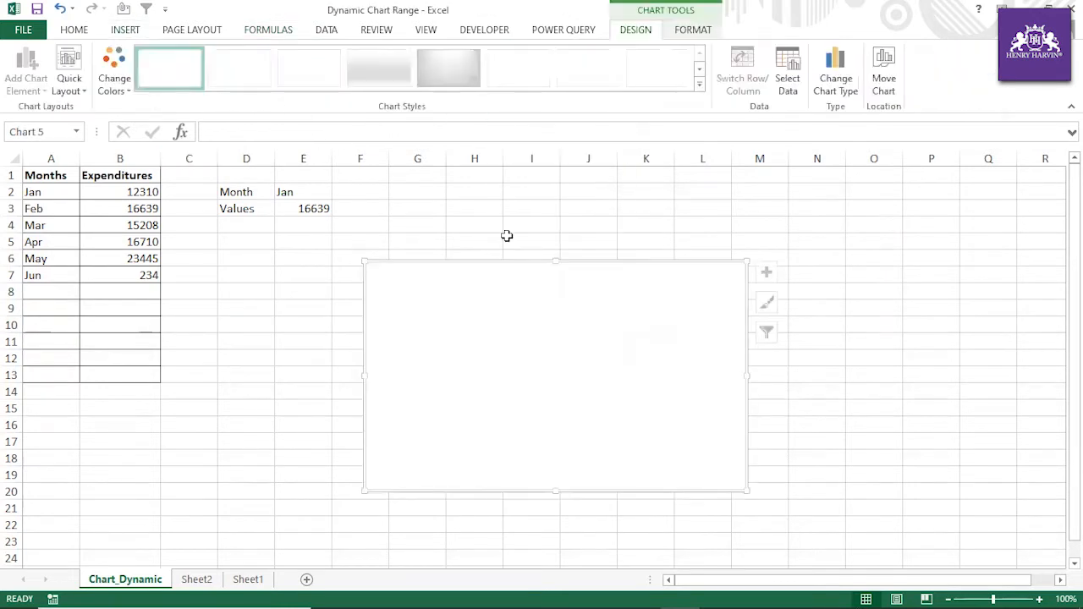
left_click_drag(502, 268, 503, 216)
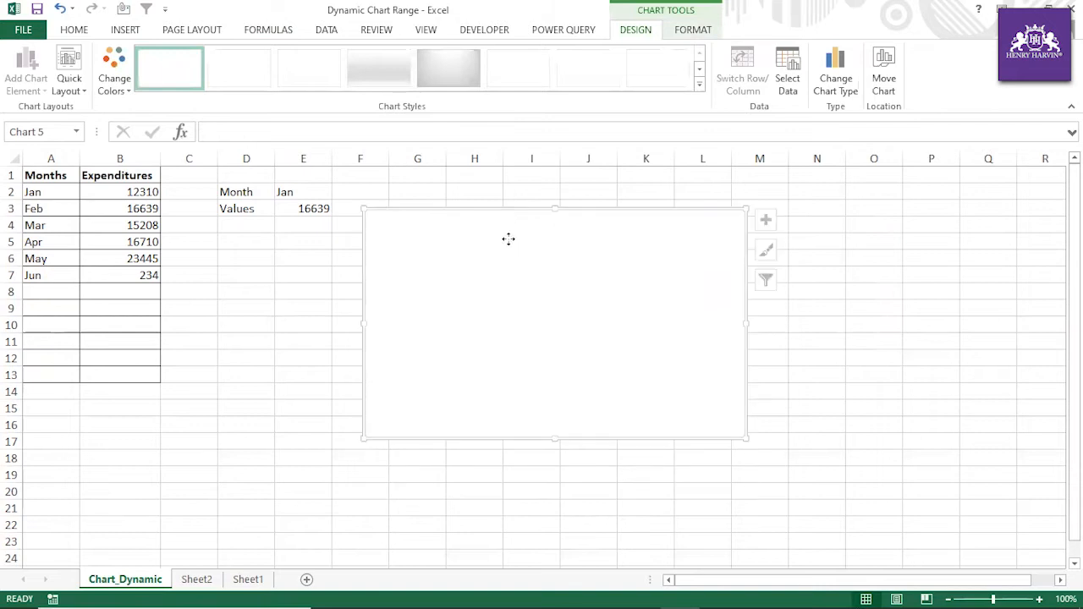
Add a data series to the blank chart with its values set to =Chart_Dynamic!Chart_Values.
right_click(508, 240)
left_click(558, 410)
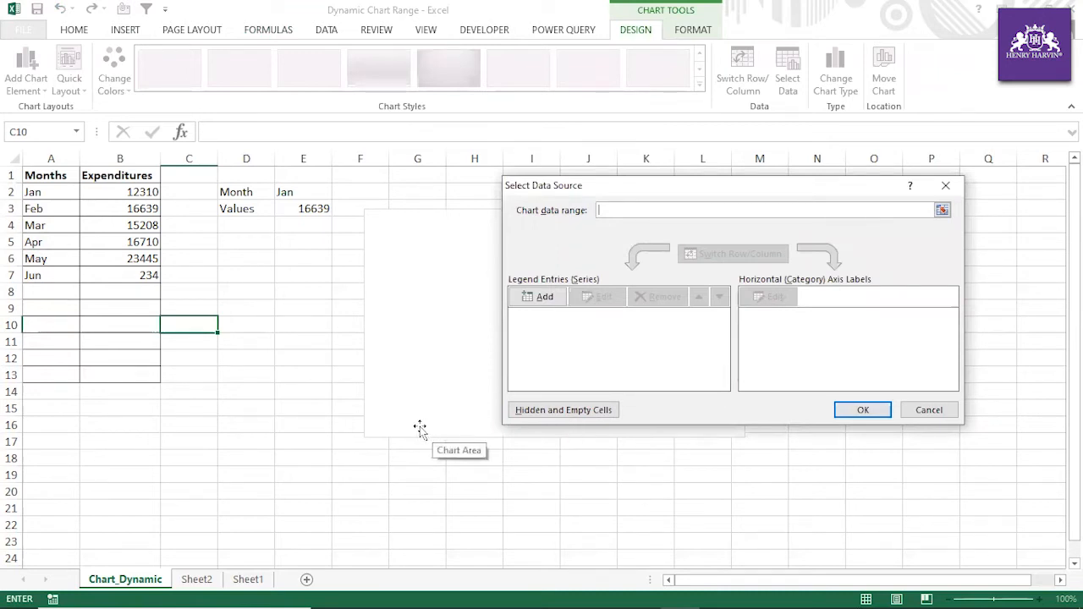
left_click(540, 300)
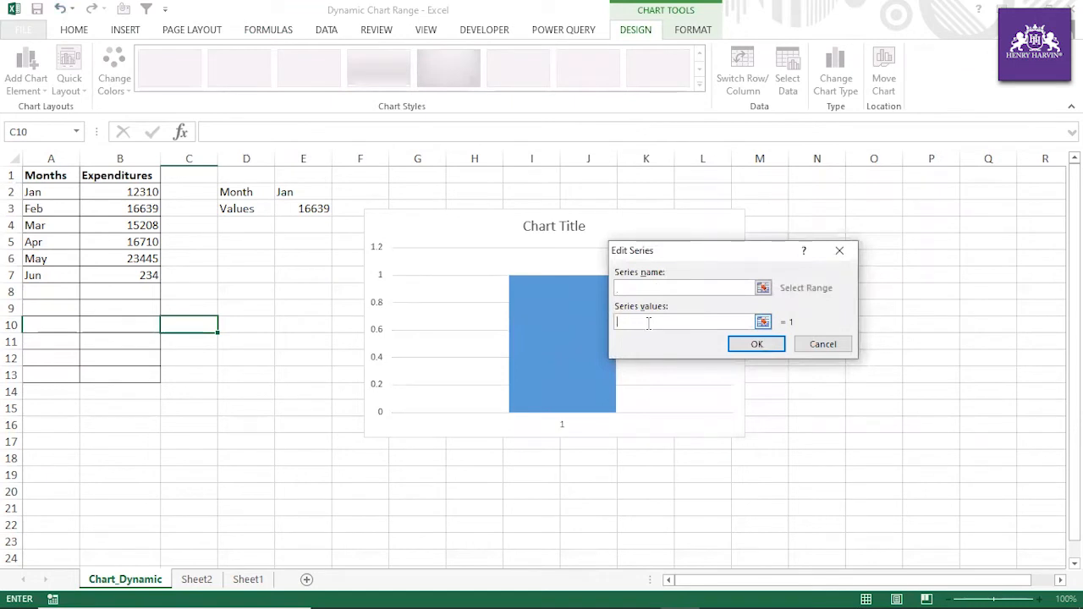
left_click(648, 323)
type("=Chart_Dynamic!")
key("F3")
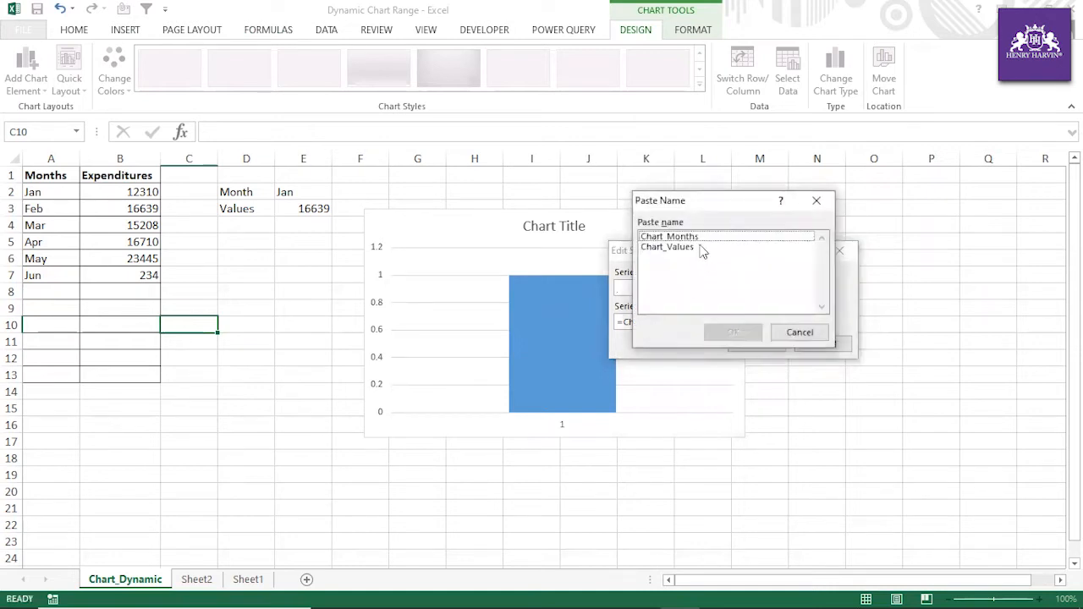
left_click_drag(730, 199, 831, 164)
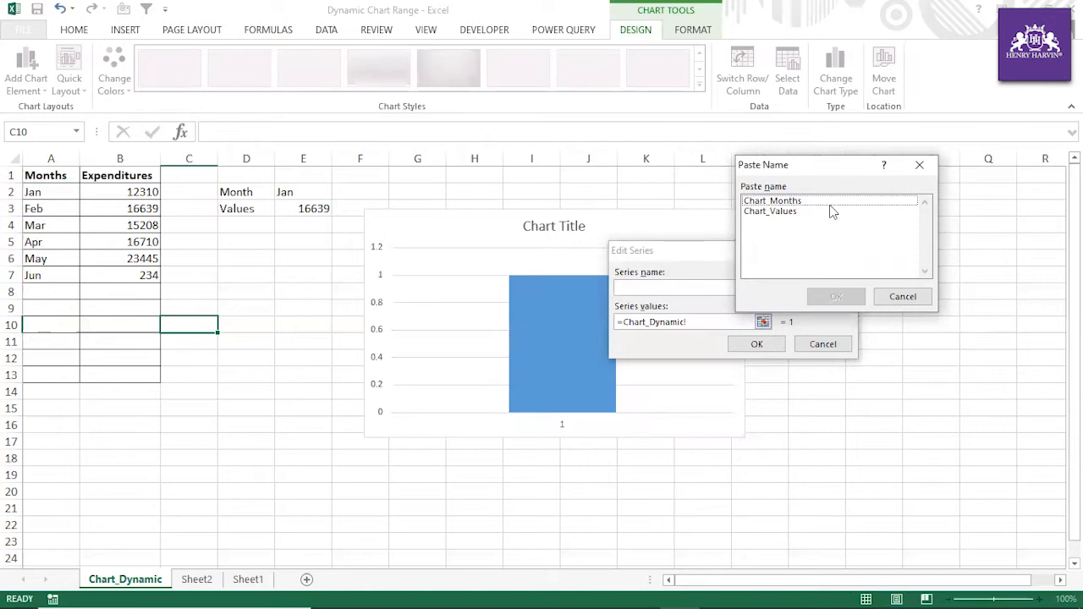
left_click(780, 211)
left_click(834, 296)
left_click(756, 343)
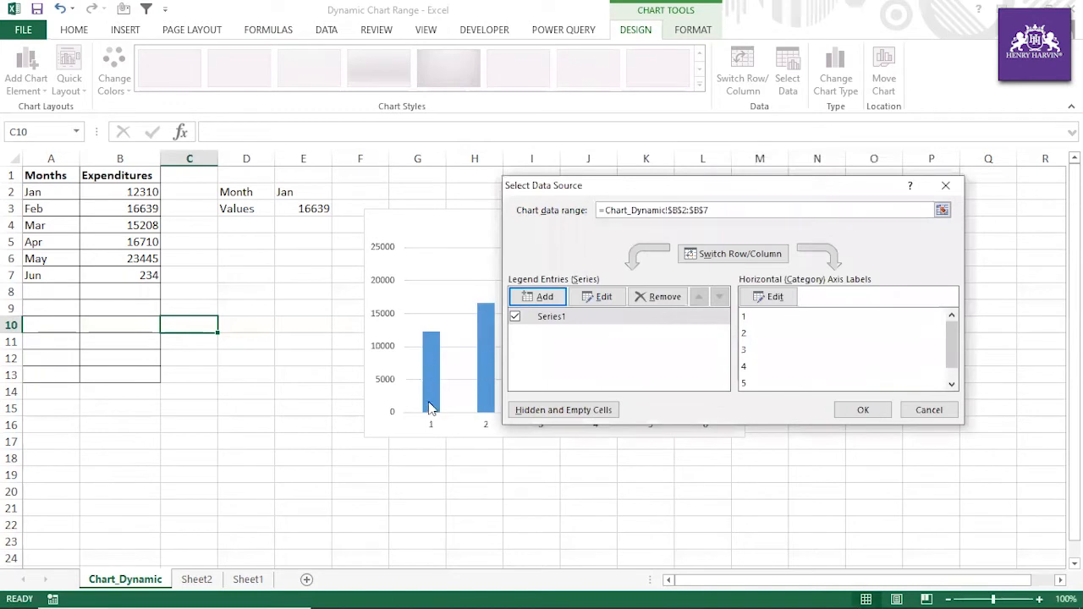
Set the chart's horizontal axis labels to =Chart_Dynamic!Chart_Months, and move the chart up so its upper edge is at row 2.
left_click(775, 297)
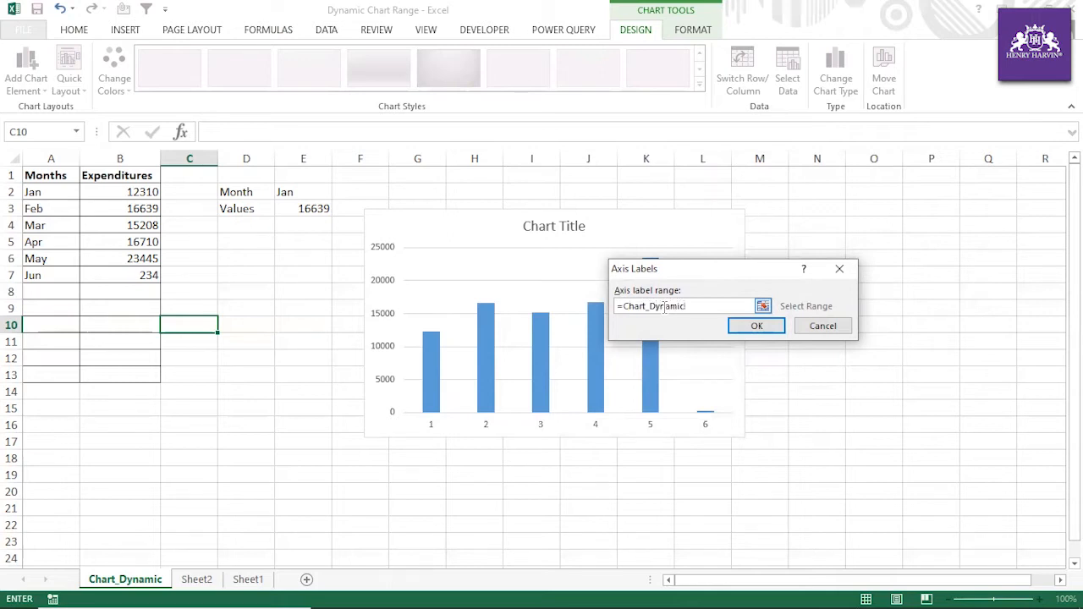
key("F3")
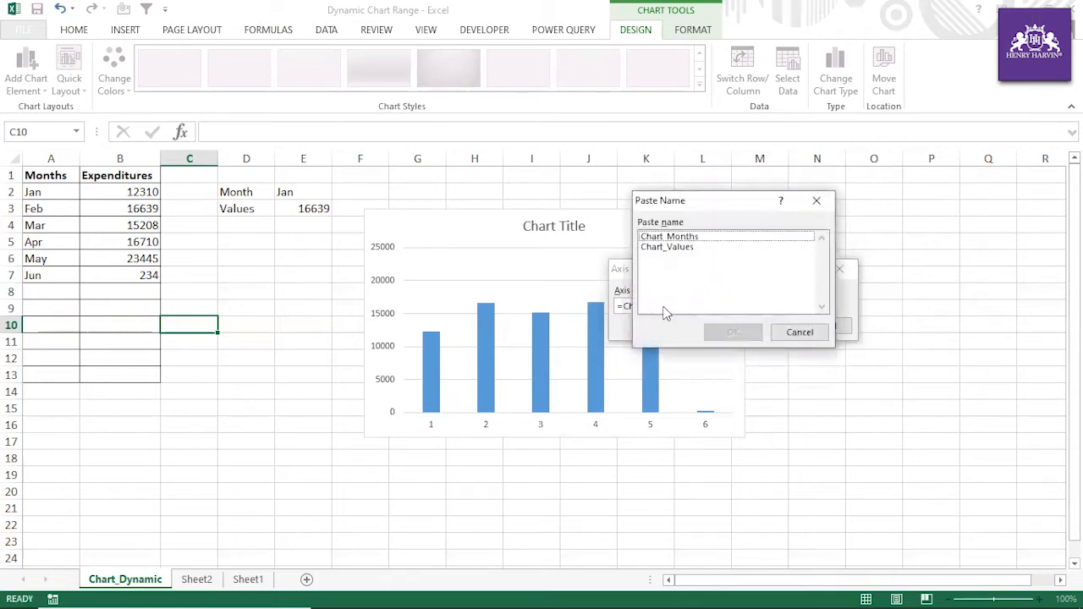
left_click(698, 237)
left_click(733, 332)
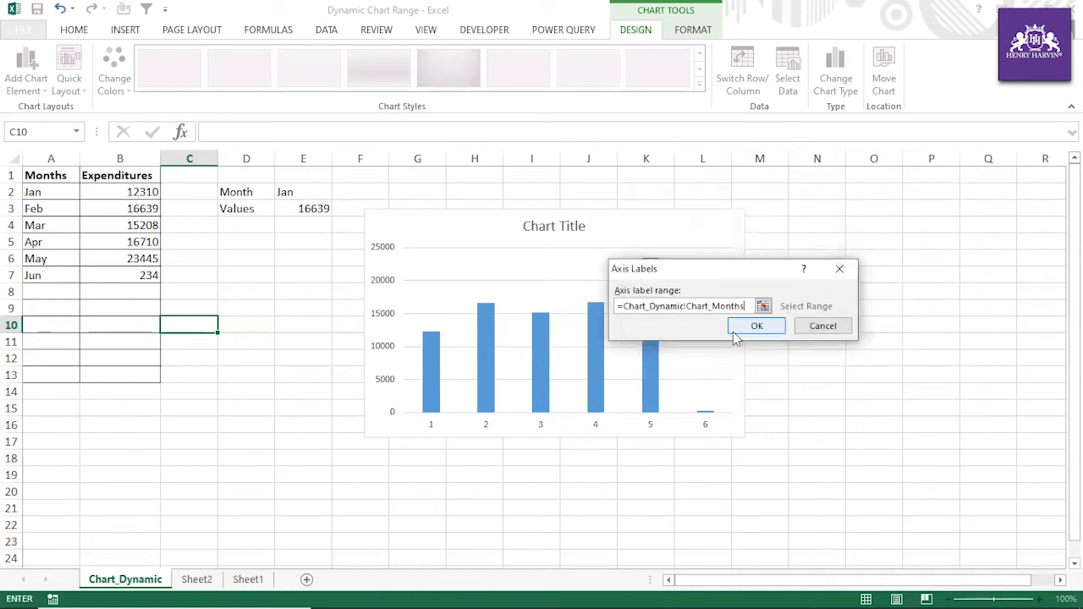
left_click(745, 331)
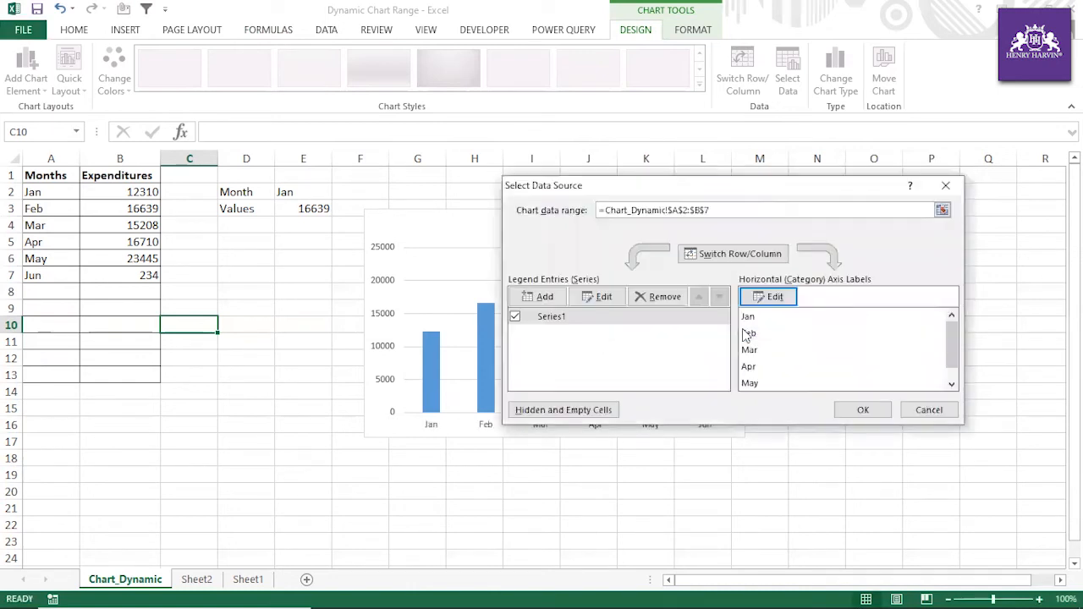
left_click(863, 410)
left_click_drag(641, 218, 675, 195)
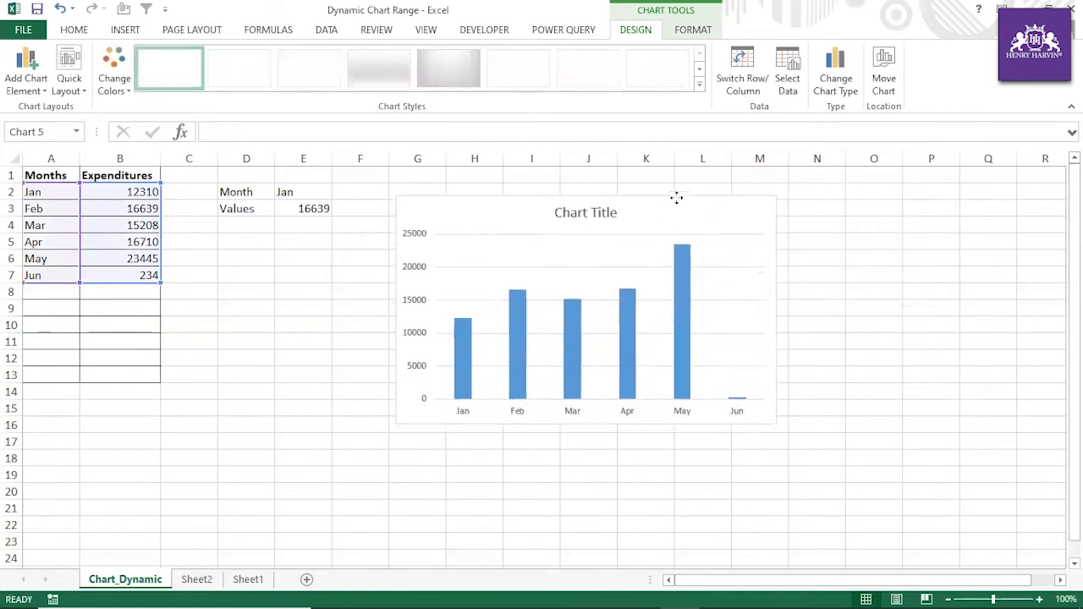
Clear the June entry from cells A7:C7 to test the chart's dynamic range.
left_click(115, 385)
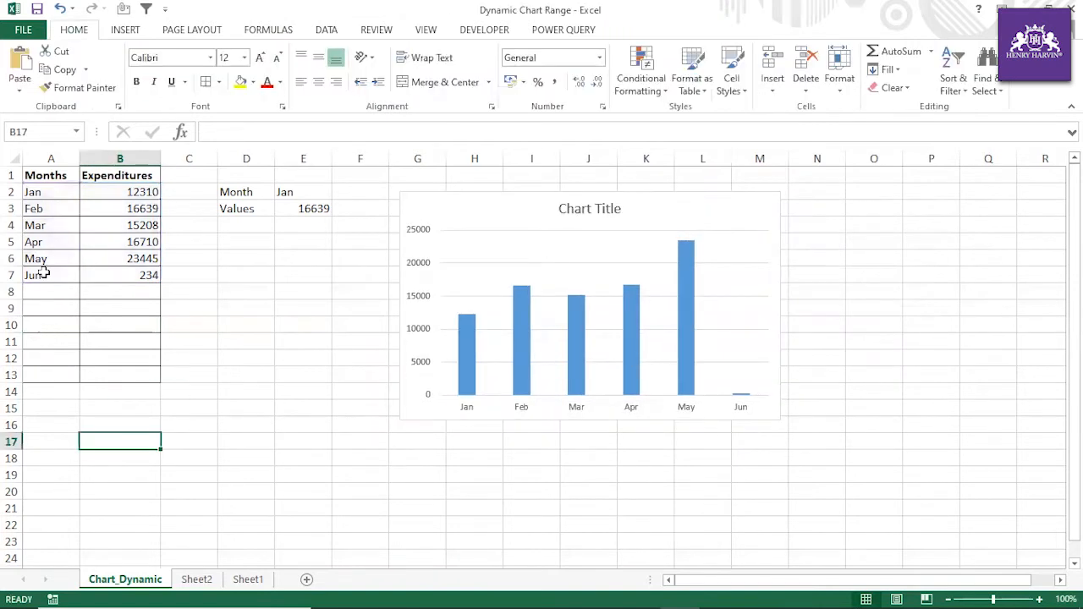
left_click_drag(36, 273, 164, 279)
key("Delete")
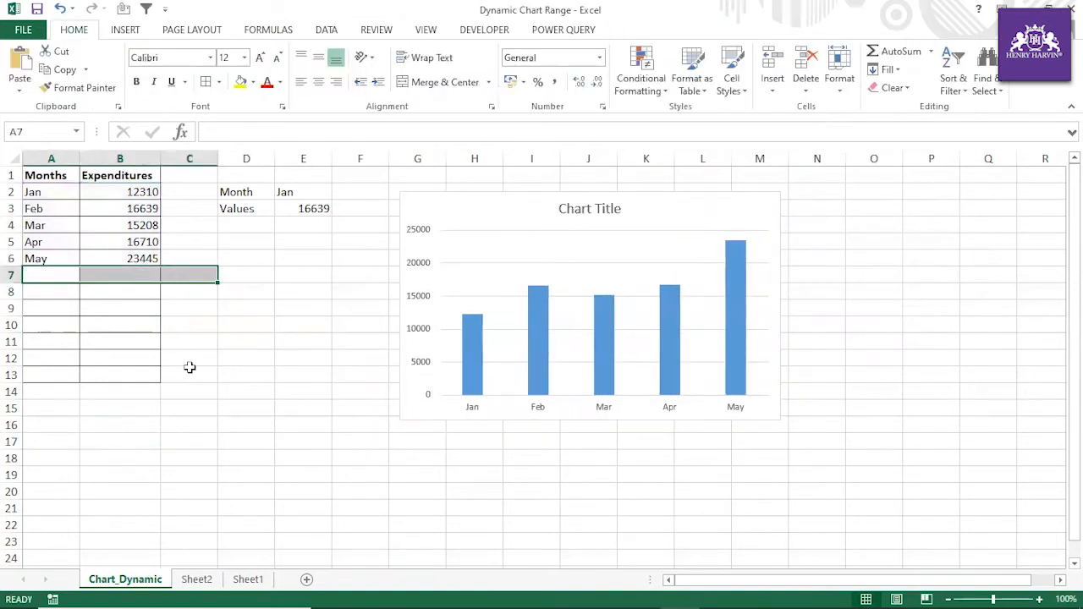
left_click(189, 408)
Apply the dark grey gradient-background chart style to the column chart.
left_click(621, 251)
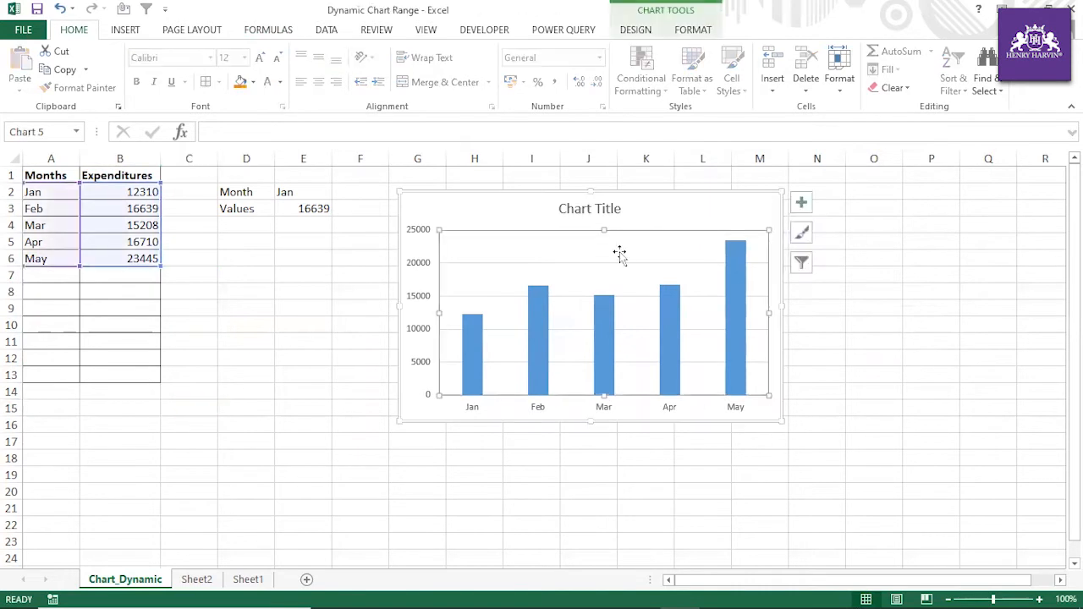
left_click(647, 34)
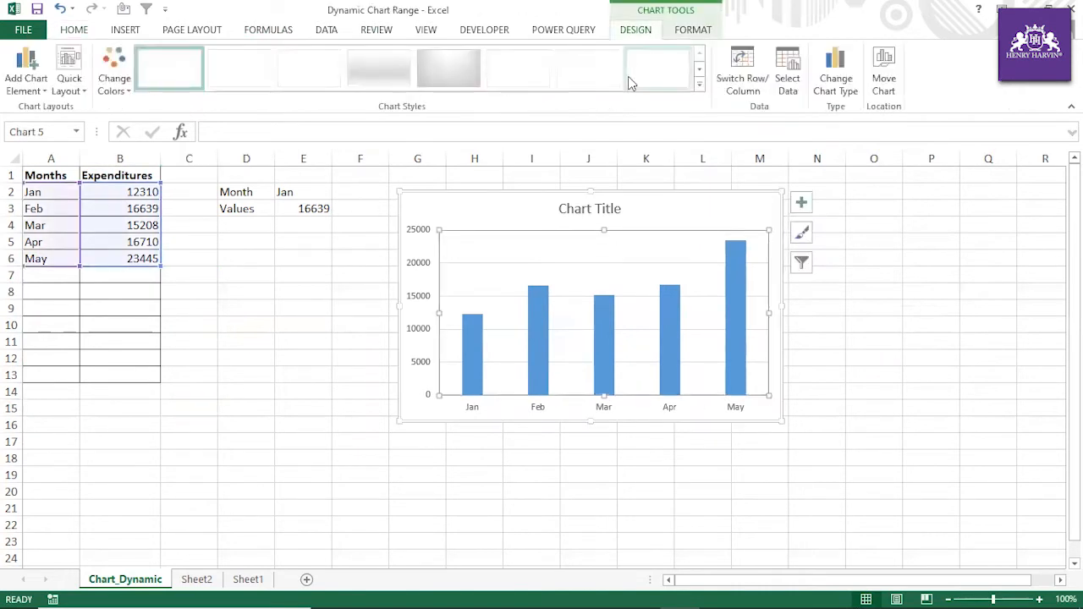
left_click(701, 95)
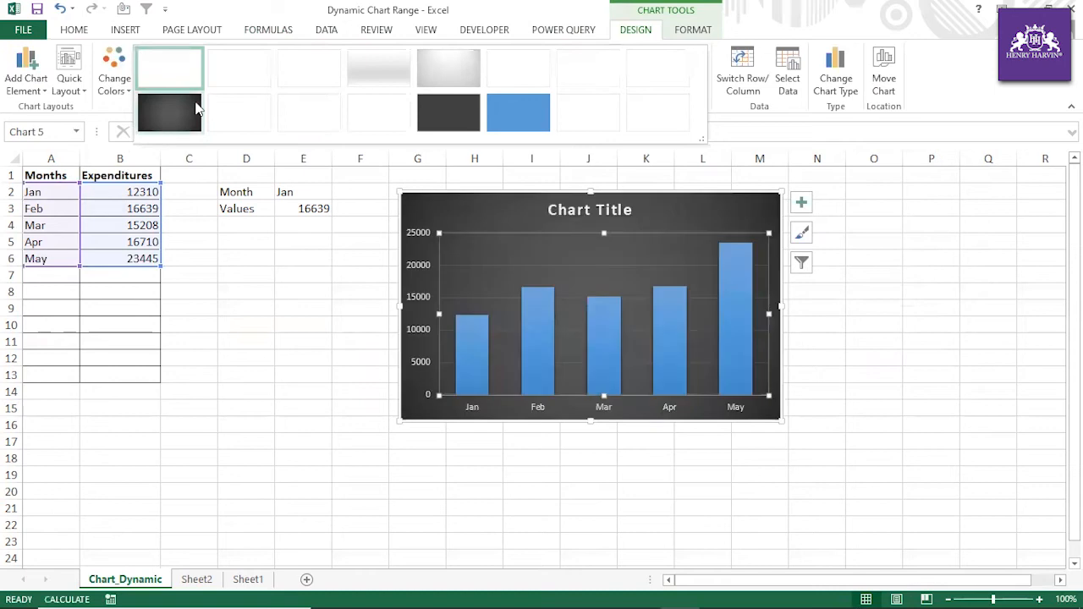
left_click(191, 109)
left_click(297, 321)
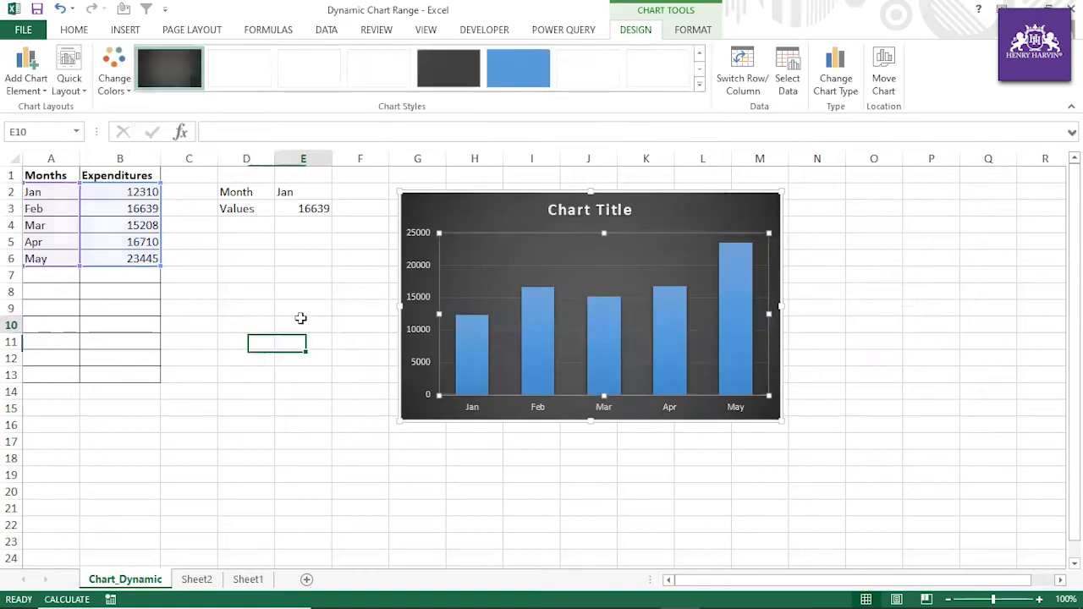
left_click(227, 380)
Enter Jun in cell A7 and 12344 as its expenditure in cell B7.
left_click(51, 274)
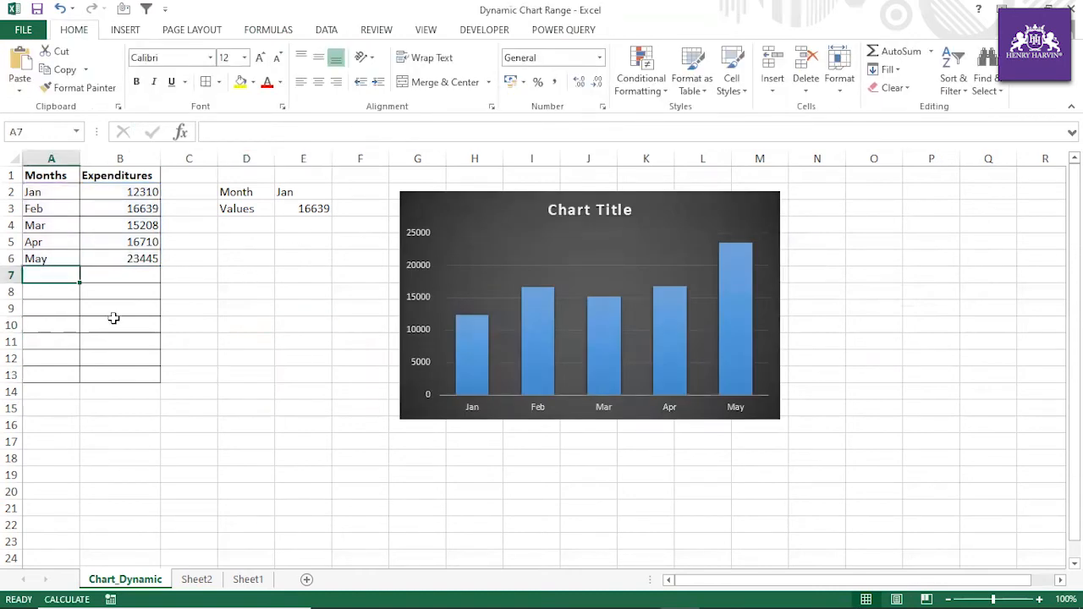
type("Jun")
left_click(202, 338)
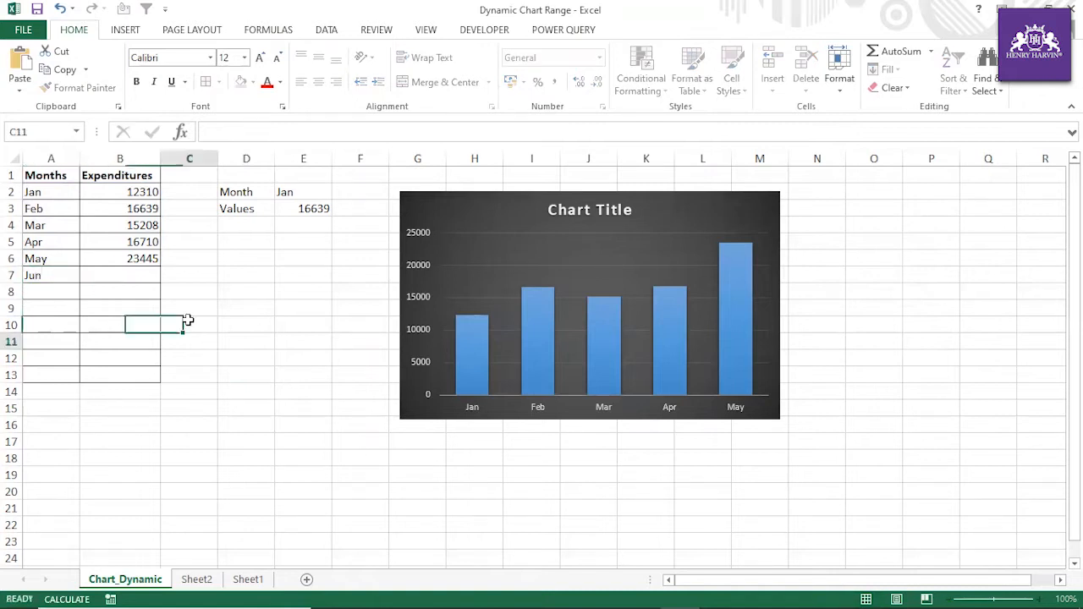
left_click(145, 276)
type("123")
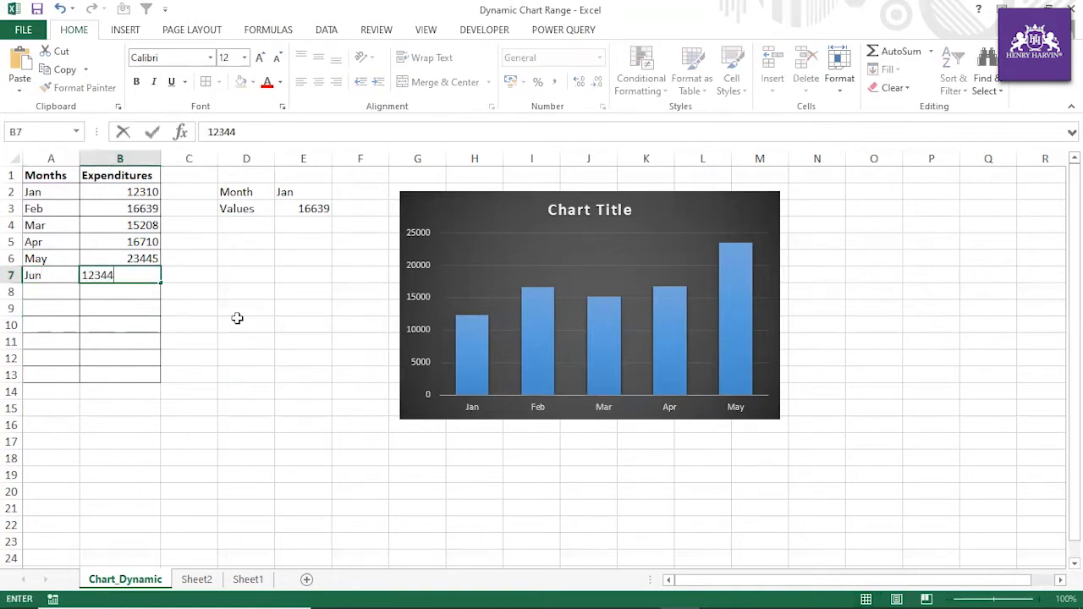
type("44")
left_click(237, 318)
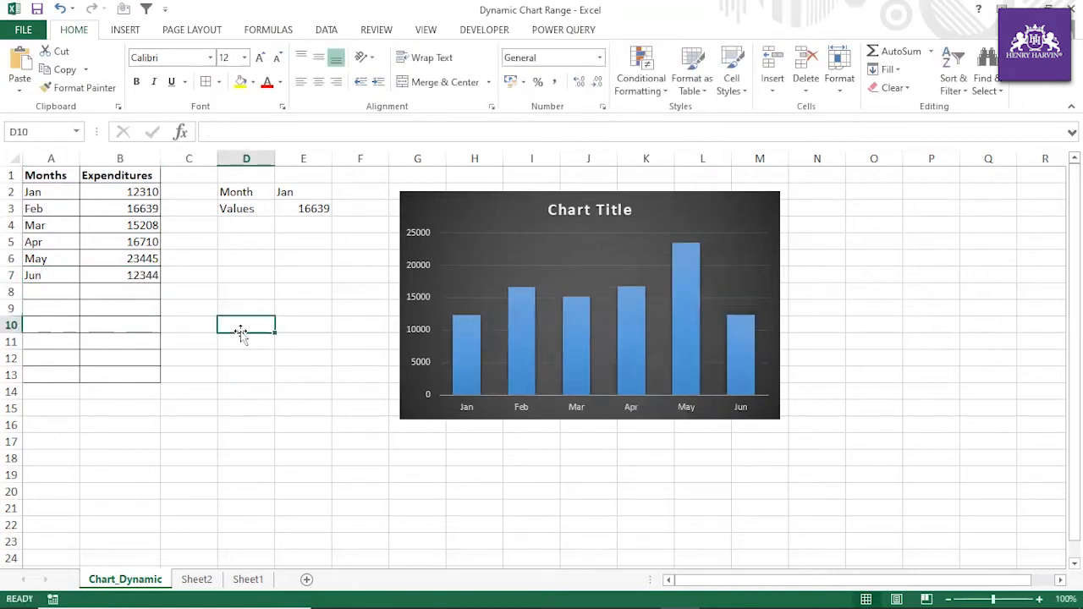
Add data labels to the columns of the chart and widen the chart into column N.
right_click(743, 348)
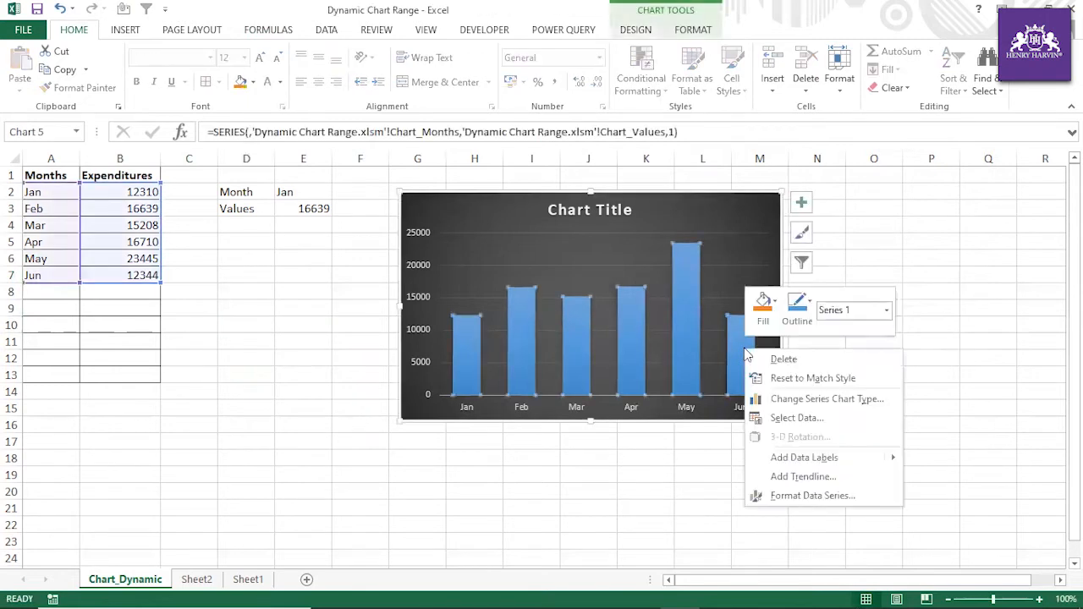
mouse_move(814, 462)
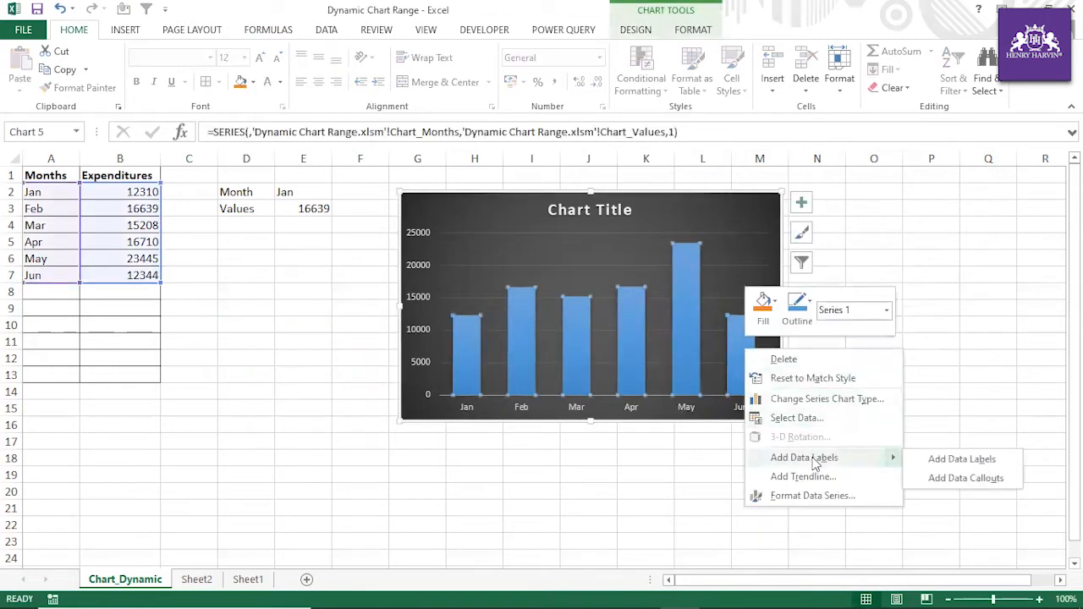
left_click(944, 460)
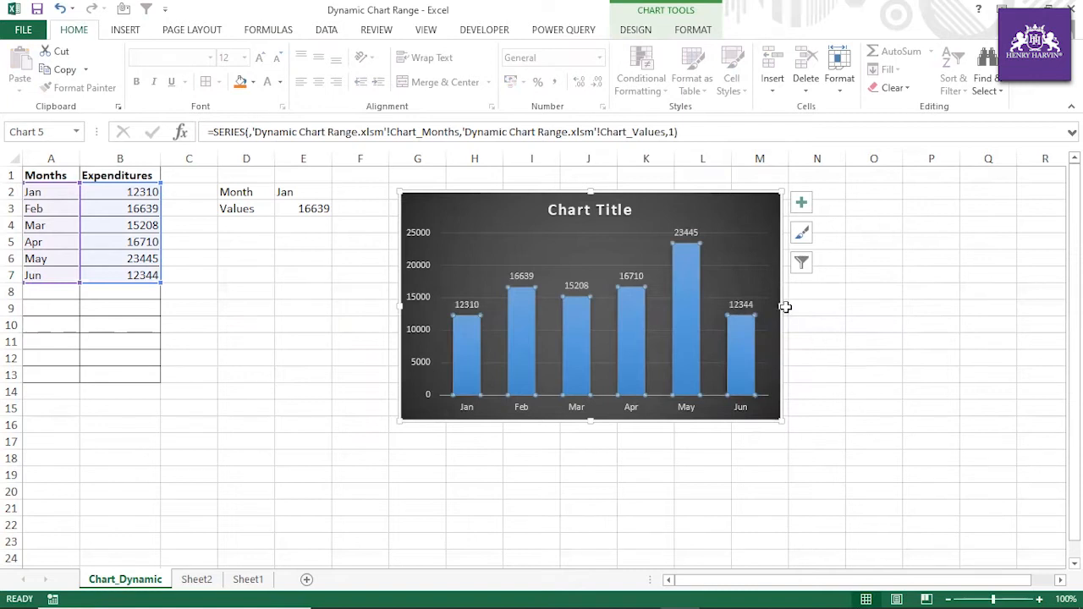
left_click_drag(780, 307, 810, 307)
left_click(303, 341)
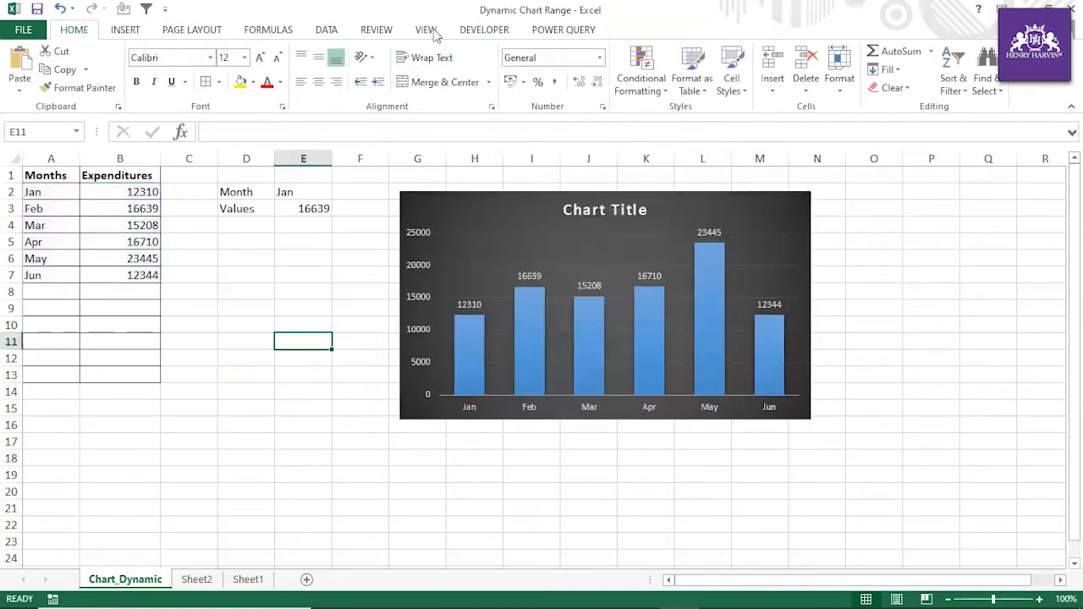
Hide the worksheet gridlines and clear the Month and Values helper cells D2:E3.
left_click(434, 34)
left_click(174, 82)
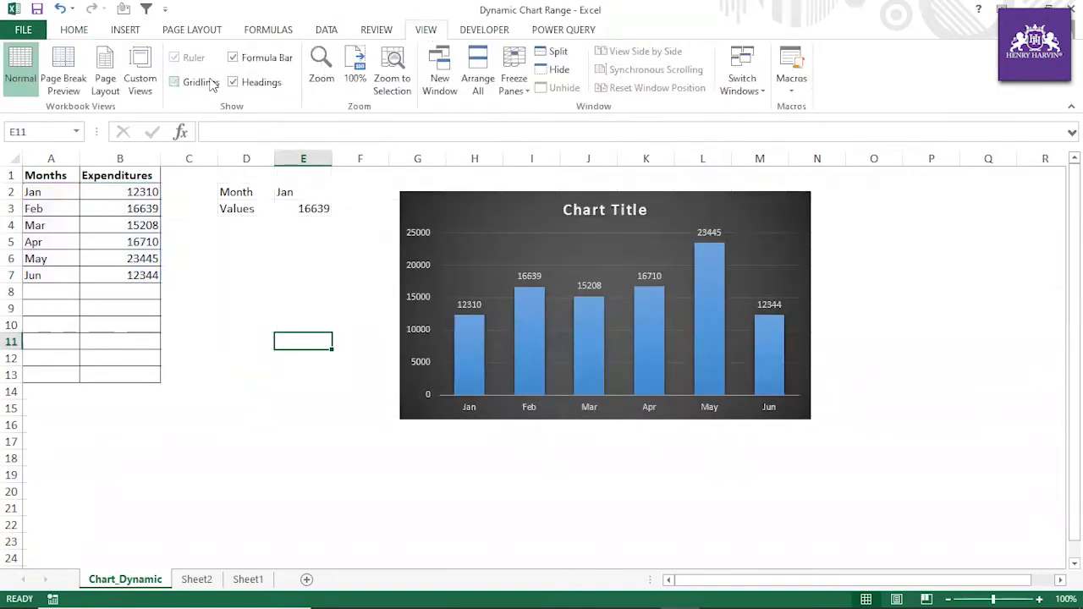
left_click(227, 308)
left_click_drag(223, 200, 314, 205)
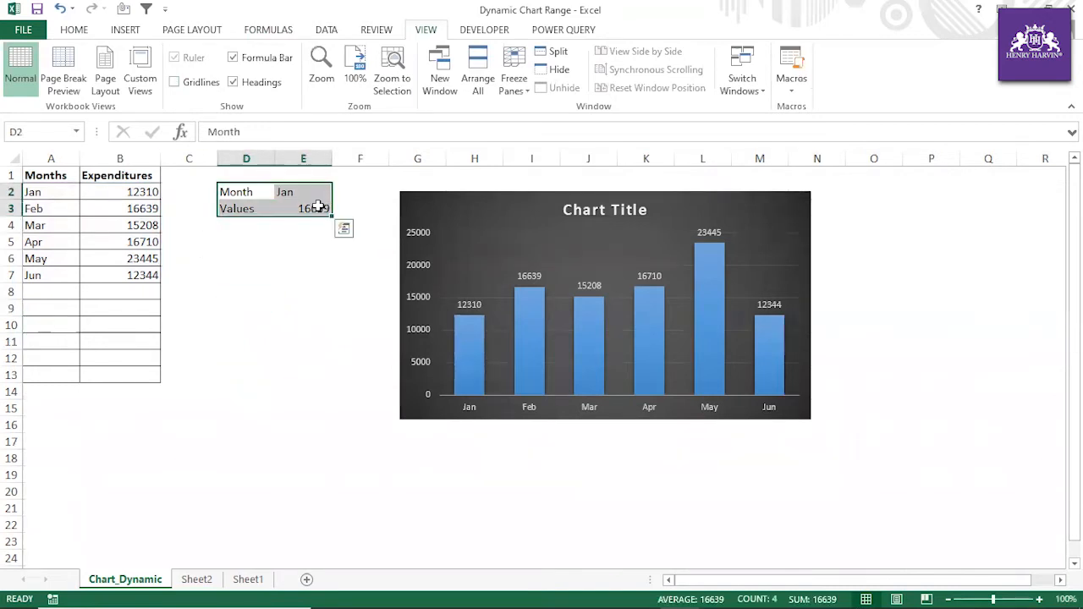
key("Delete")
left_click(301, 258)
Add a new table row with July in cell A8 and 16756 in cell B8.
left_click(34, 292)
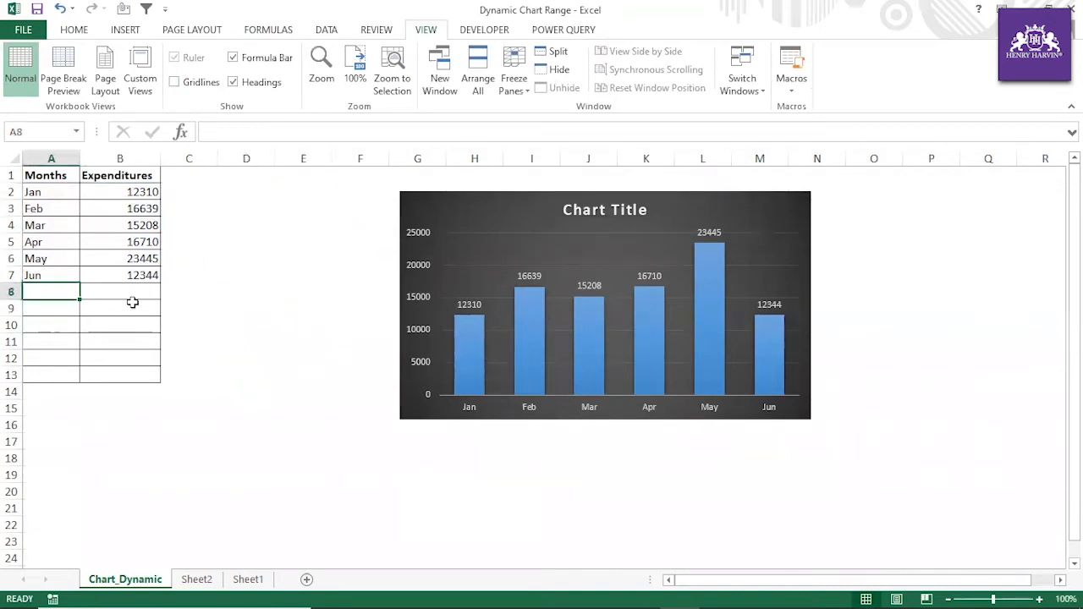
type("JUly")
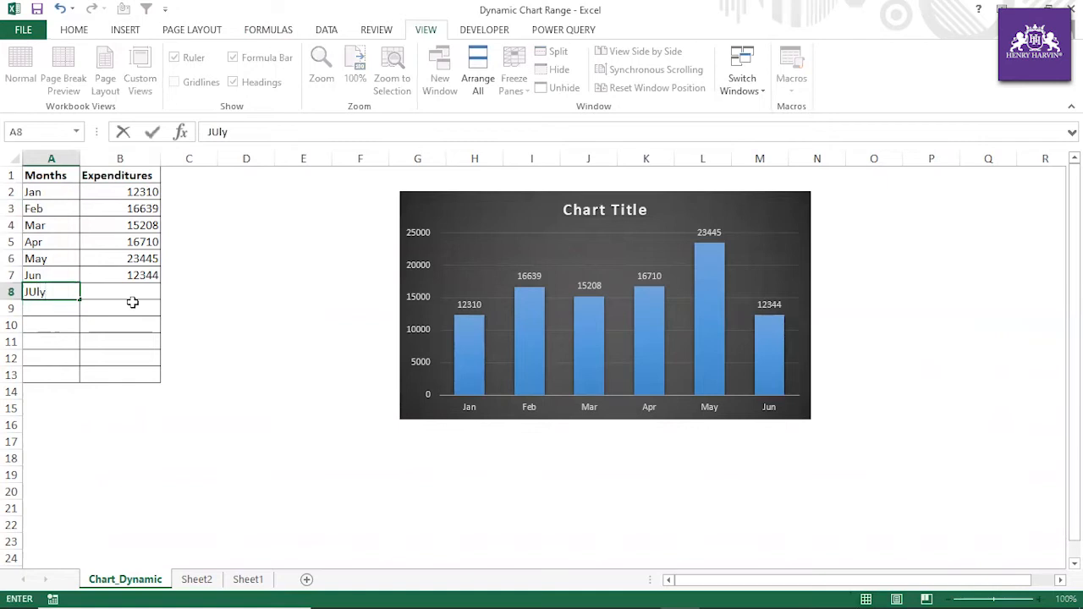
left_click(254, 337)
left_click(136, 292)
type("16756")
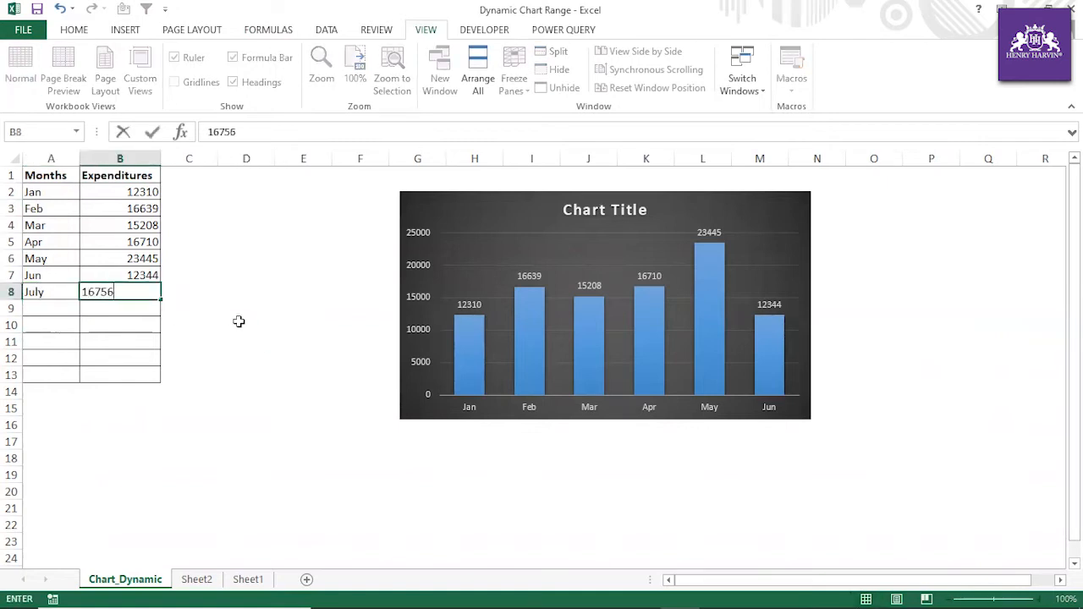
left_click(239, 322)
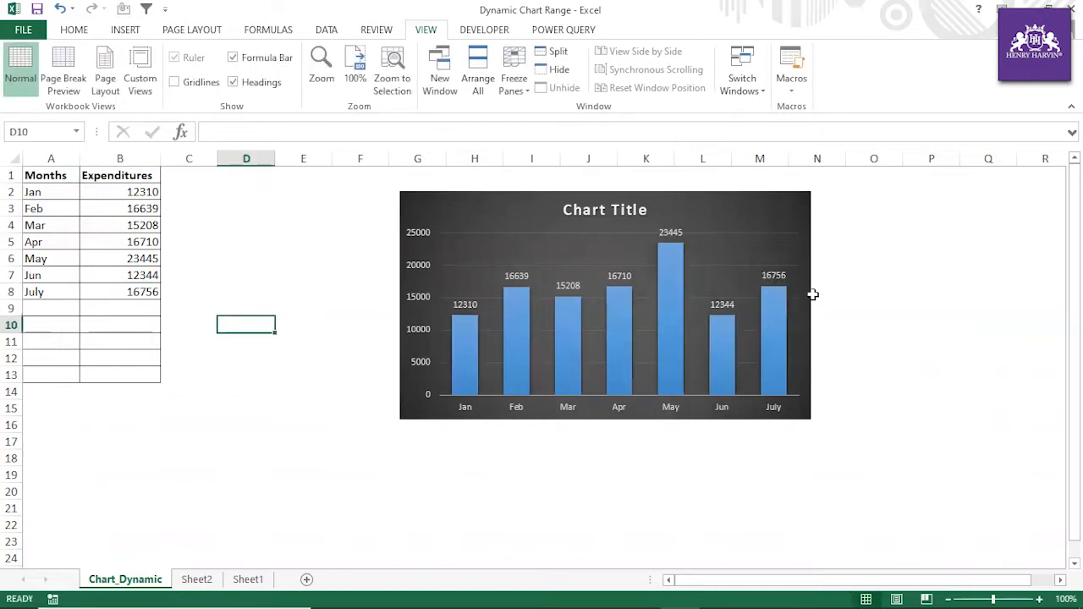
Open the formatting options of the chart's plot area and expand the fill settings.
left_click(743, 232)
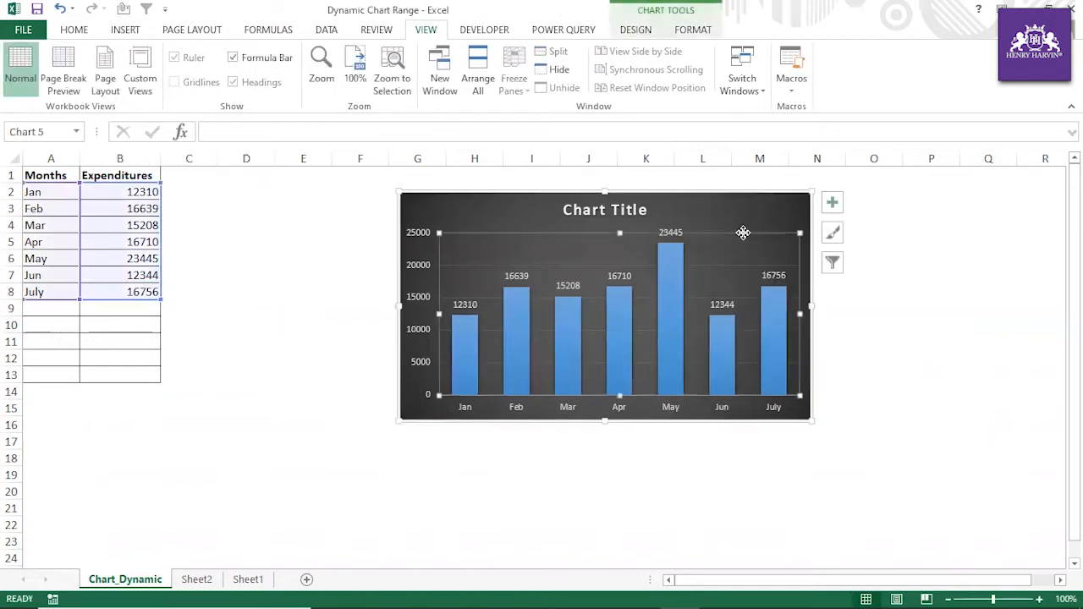
right_click(744, 237)
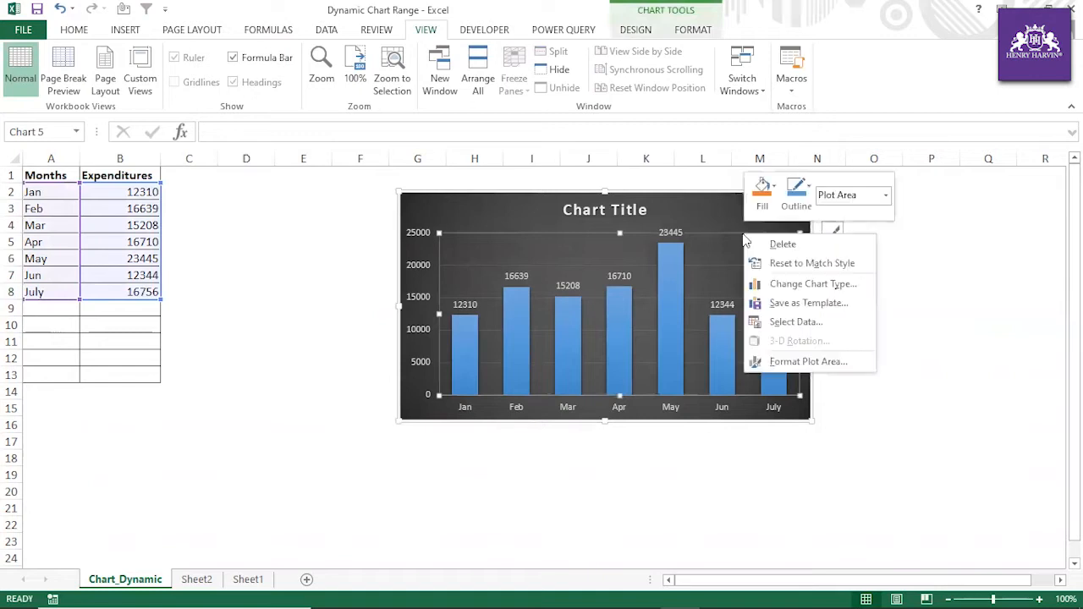
left_click(789, 362)
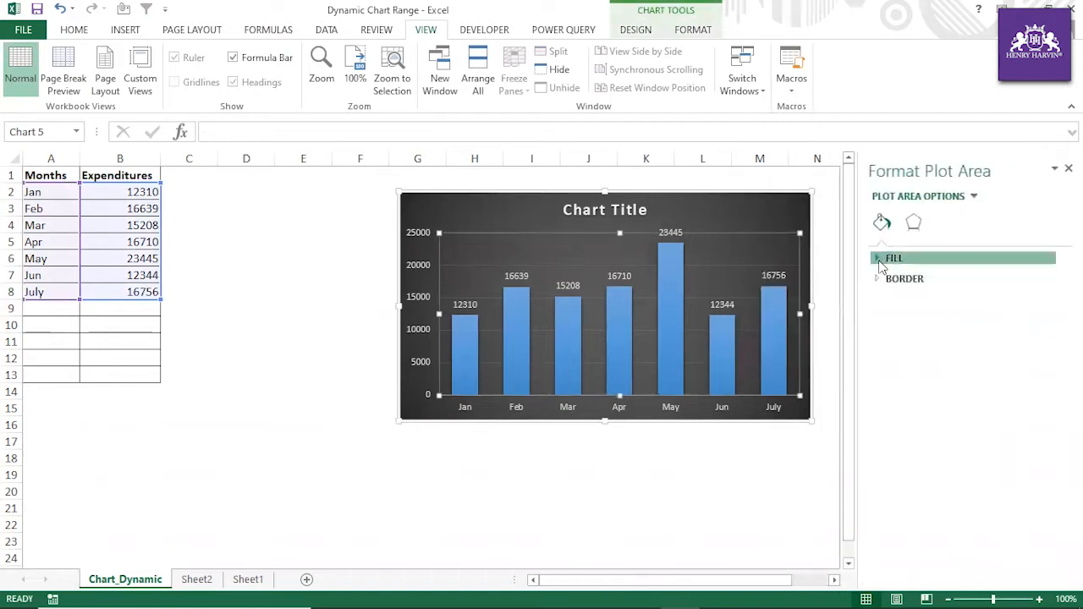
left_click(882, 262)
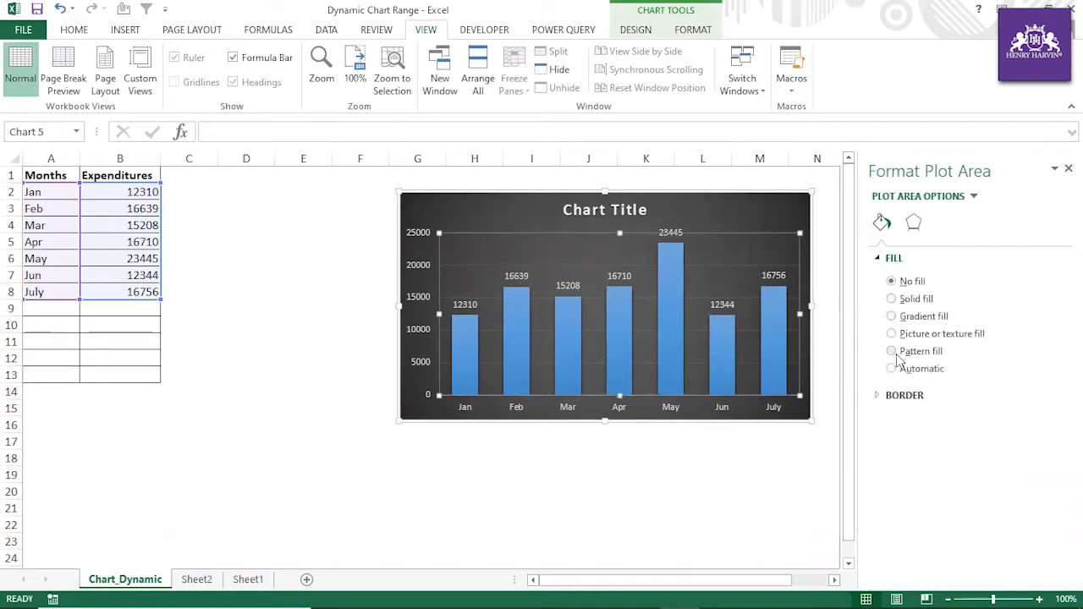
Try a solid fill and a solid line border on the plot area, returning to no fill and no line.
left_click(893, 300)
left_click(893, 282)
left_click(880, 396)
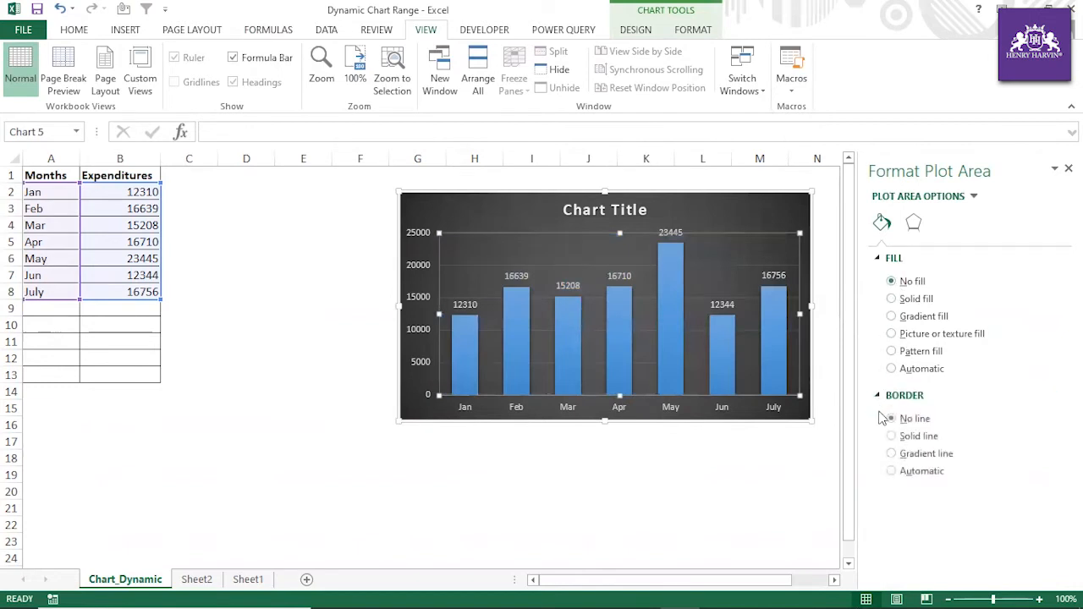
left_click(893, 437)
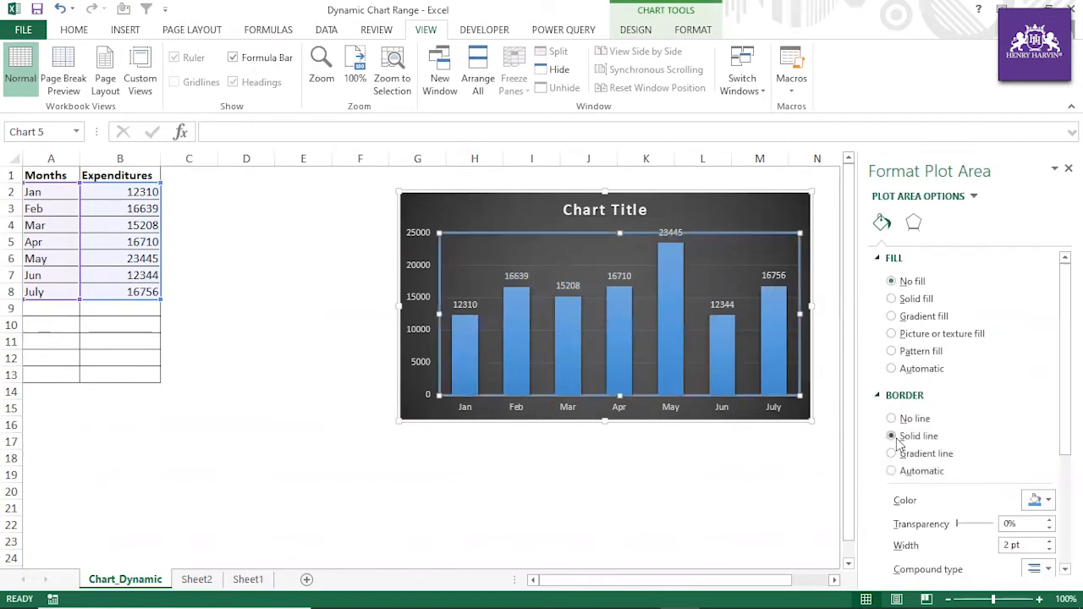
left_click(893, 418)
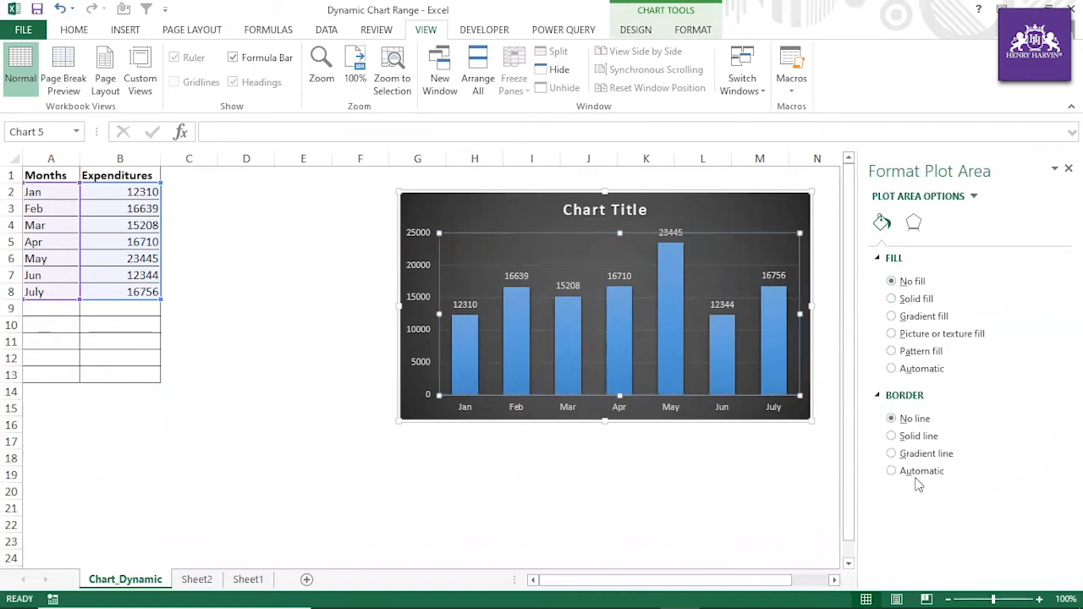
left_click(912, 224)
left_click(883, 223)
Fill the plot area with the solid orange theme color and set the fill transparency to 100%.
left_click(893, 370)
left_click(1049, 403)
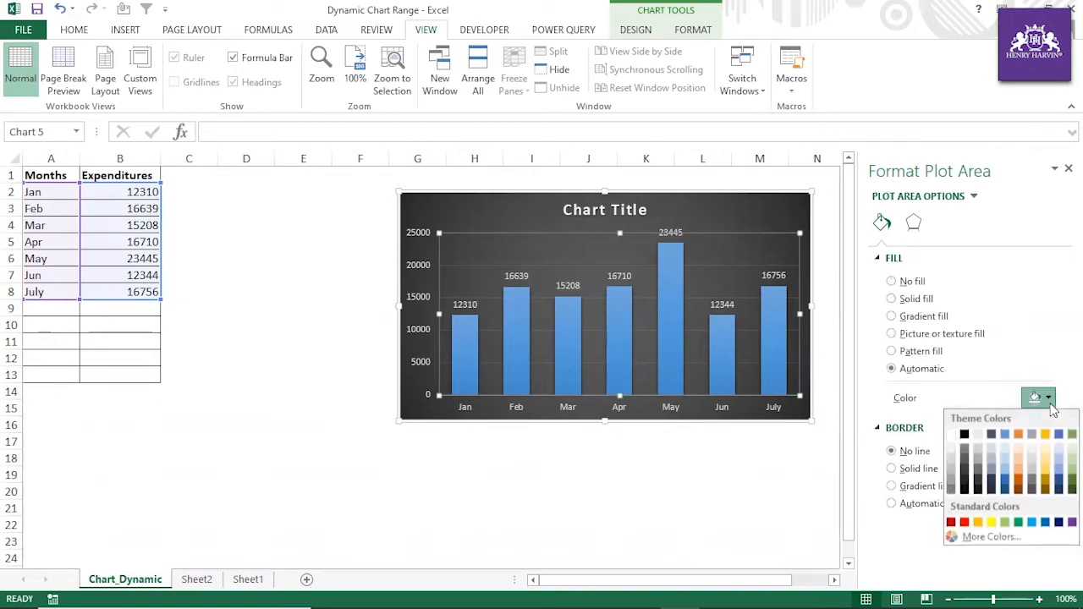
left_click(1018, 436)
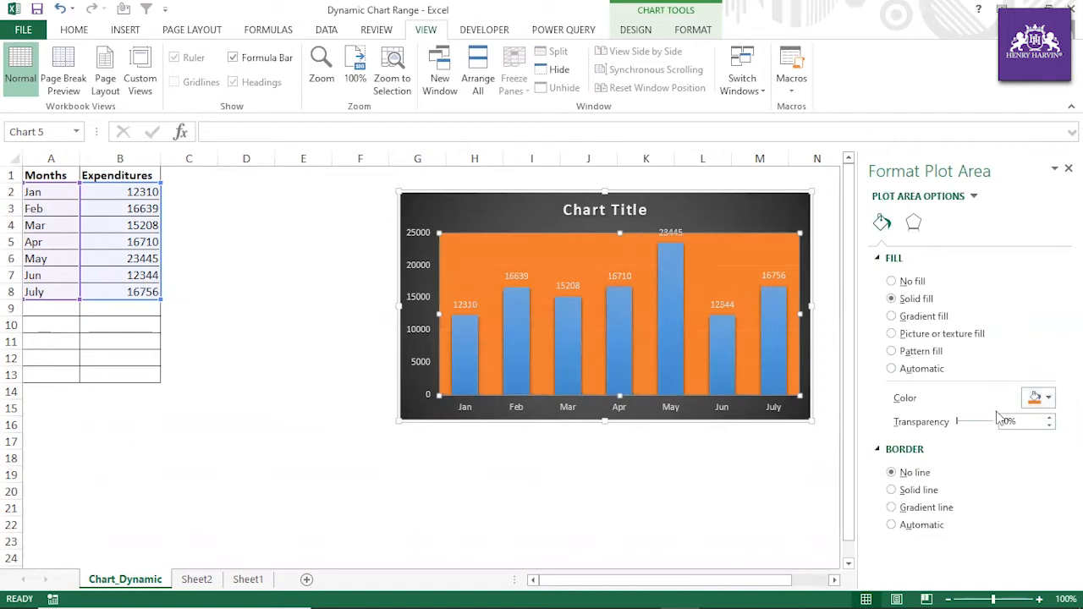
left_click_drag(957, 421, 1001, 431)
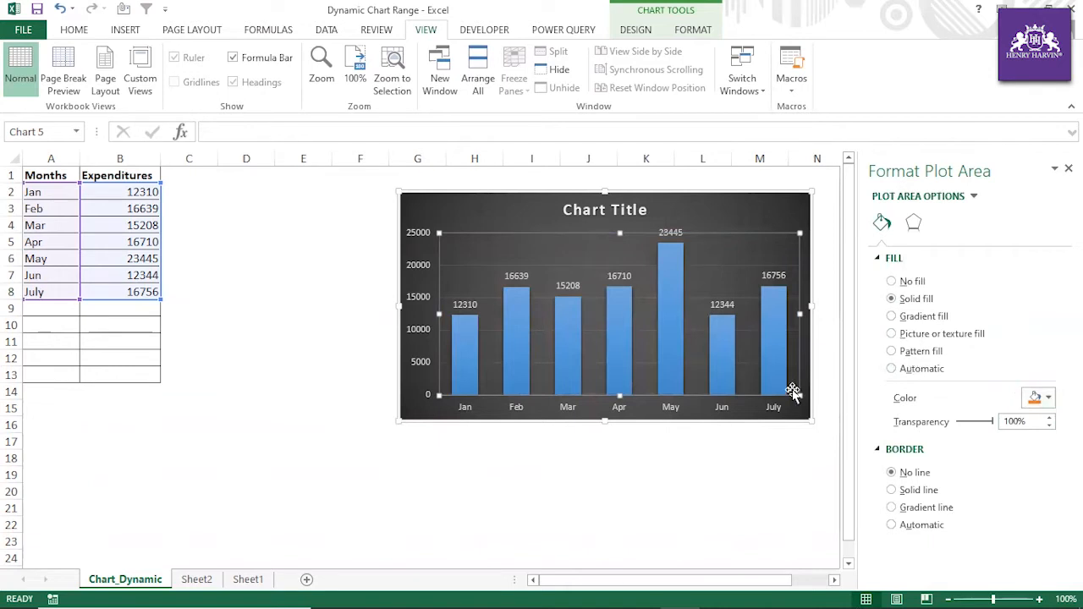
Close the plot area formatting options and widen the chart so its right edge extends into column O.
left_click(758, 441)
left_click(1068, 168)
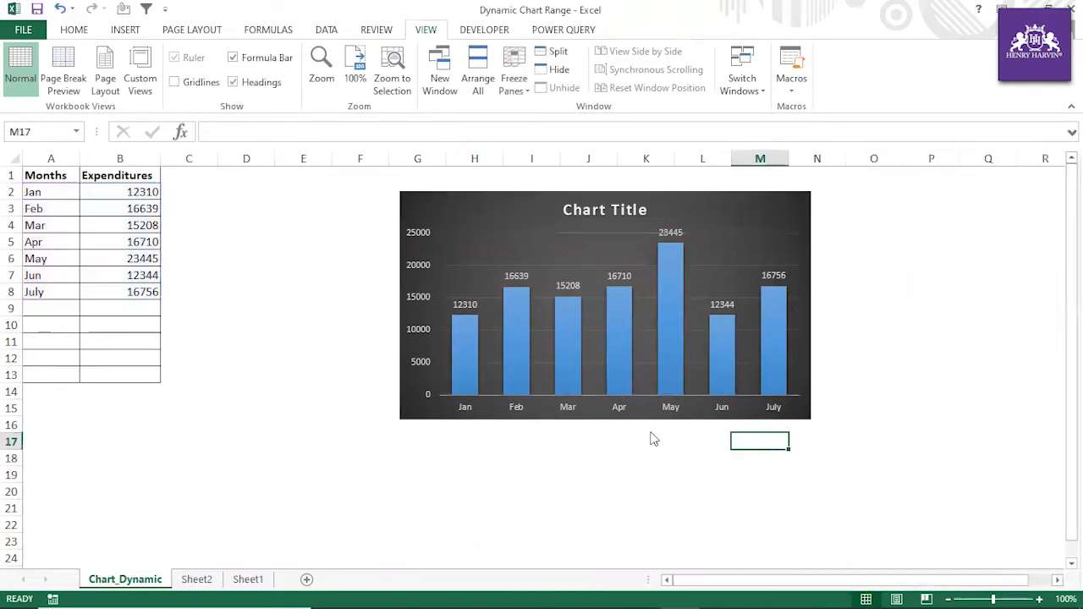
left_click(645, 457)
left_click(721, 263)
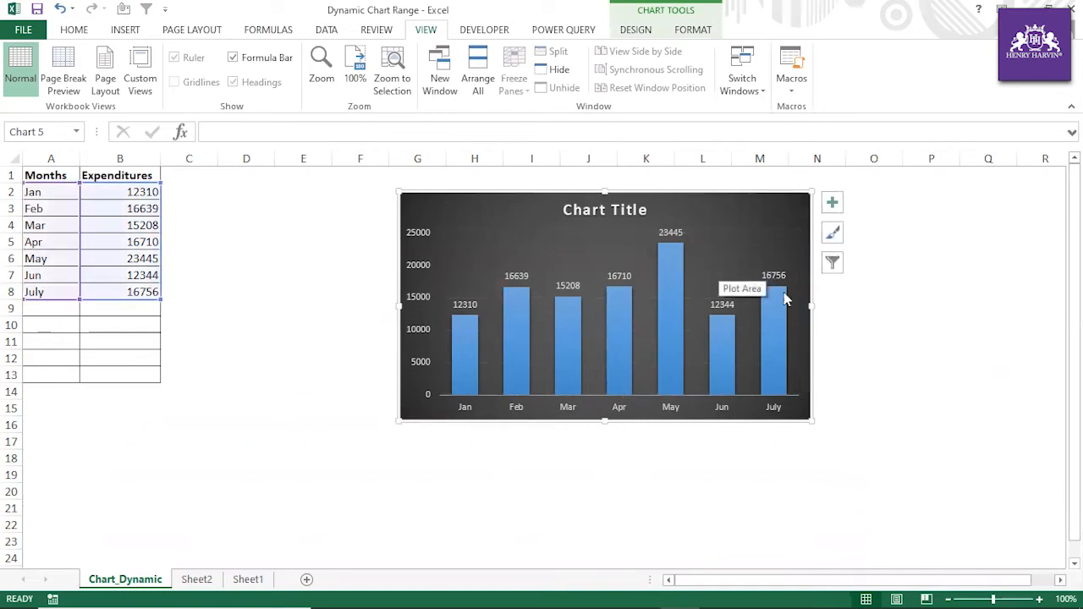
left_click_drag(814, 305, 869, 307)
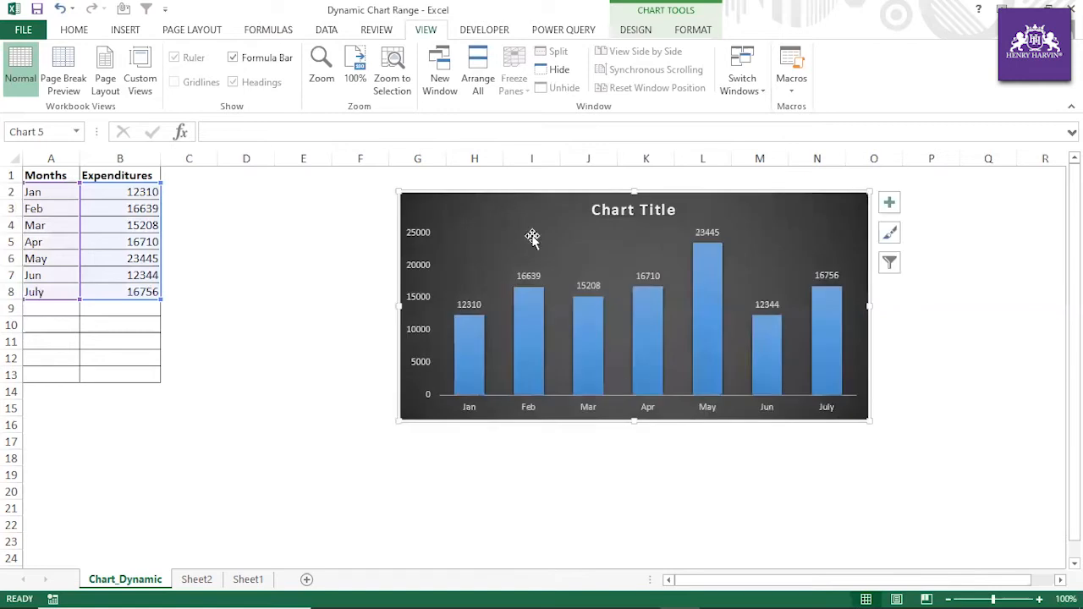
Replace the chart's placeholder title with "Expenditures".
left_click(604, 211)
left_click_drag(597, 210, 664, 212)
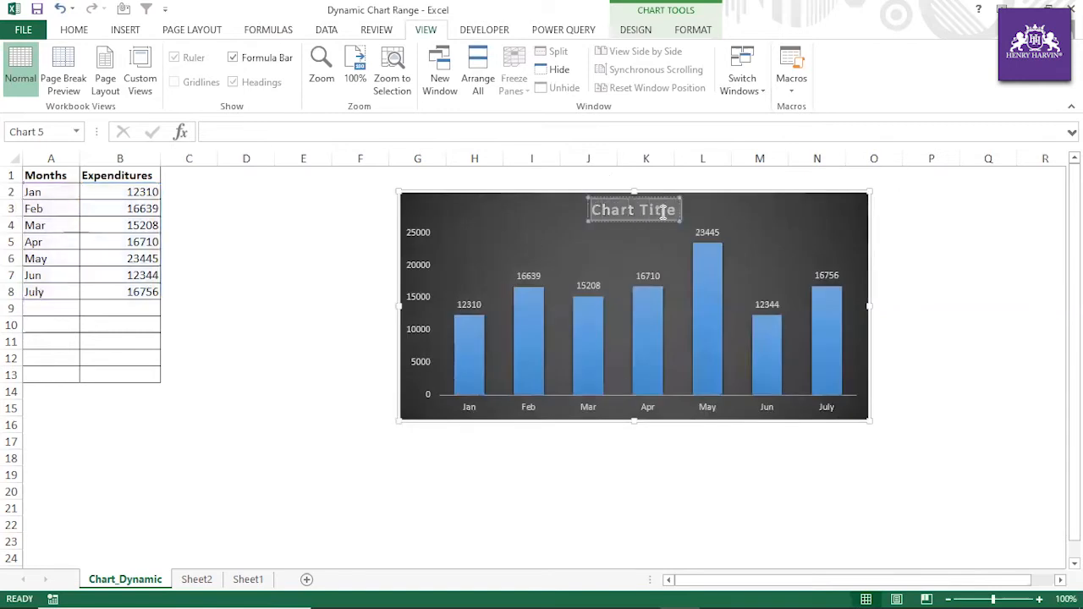
key("Delete")
type("E")
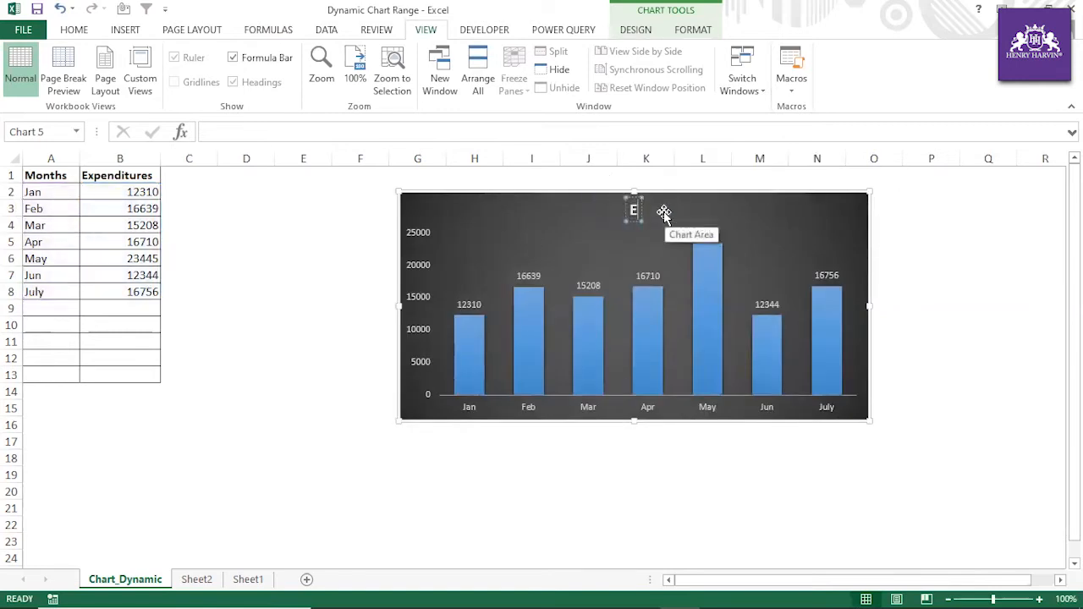
type("xpenditures")
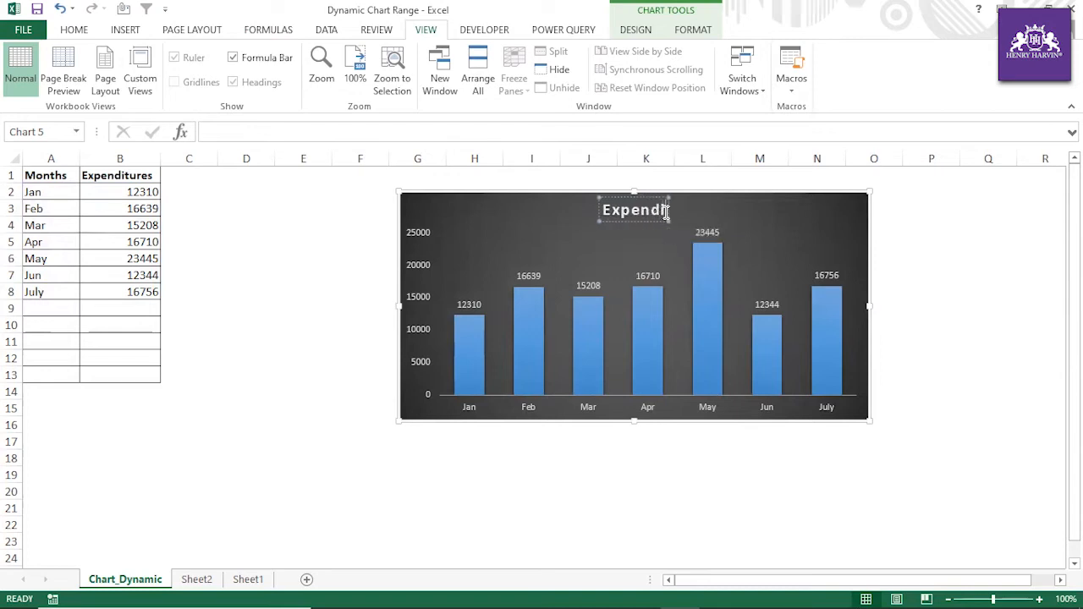
left_click(508, 454)
Enlarge the chart so it spans from column F to column P and extends down to row 18.
left_click(448, 292)
left_click_drag(403, 305, 377, 304)
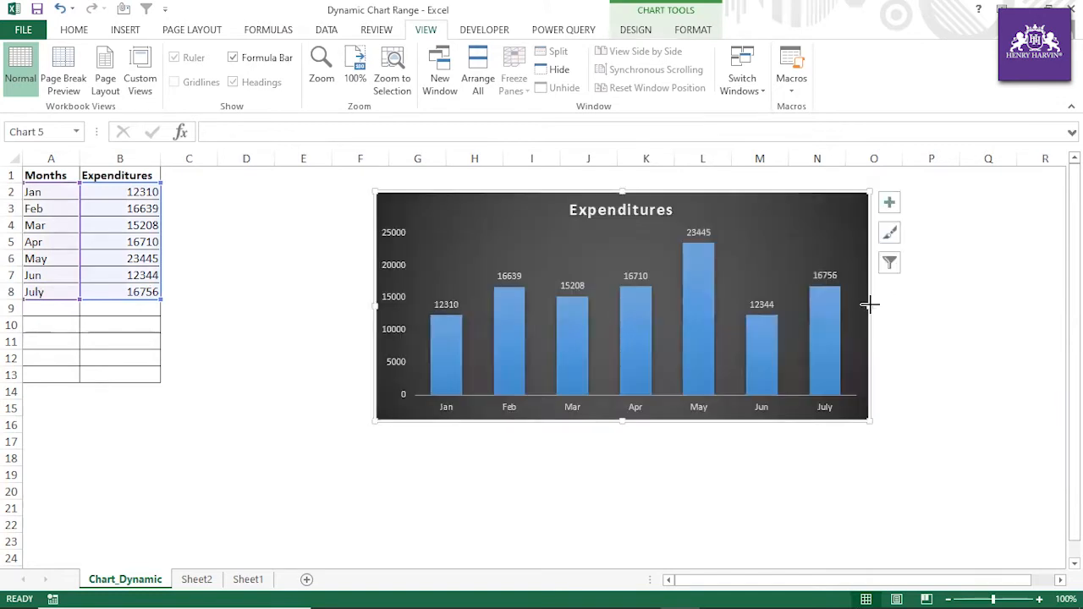
left_click_drag(869, 305, 919, 305)
left_click(646, 425)
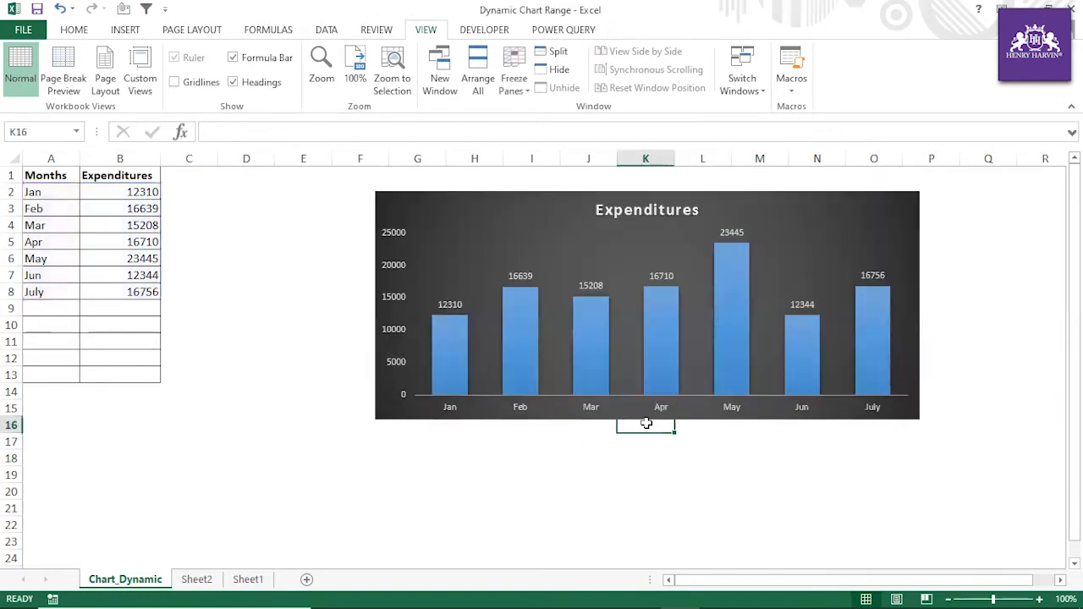
left_click(645, 418)
left_click_drag(647, 447, 648, 461)
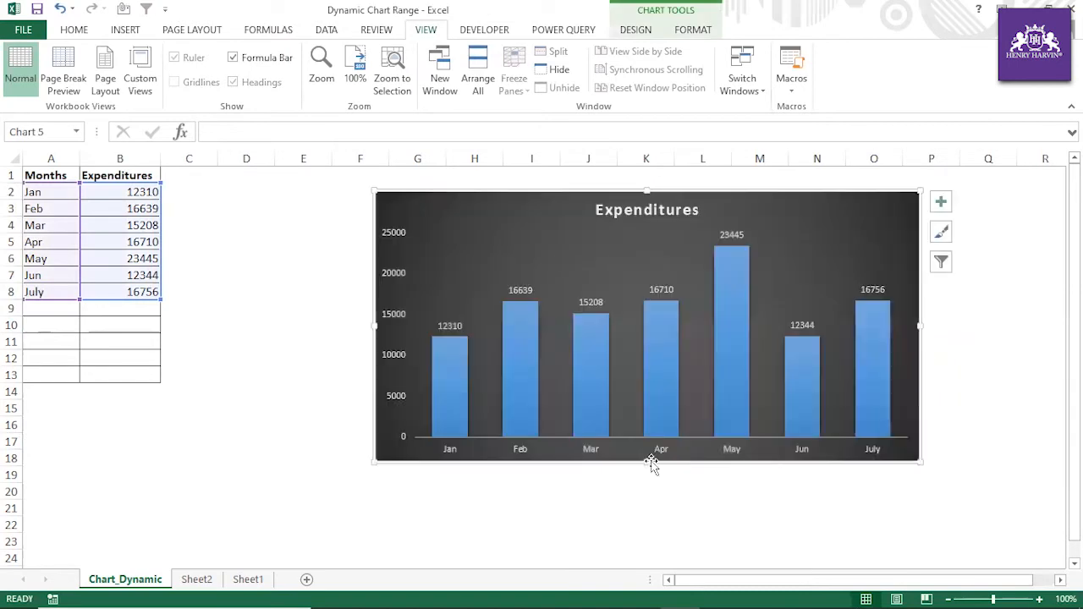
Add a new table row with Aug in cell A9 and 234566 in cell B9.
left_click(222, 340)
left_click(69, 310)
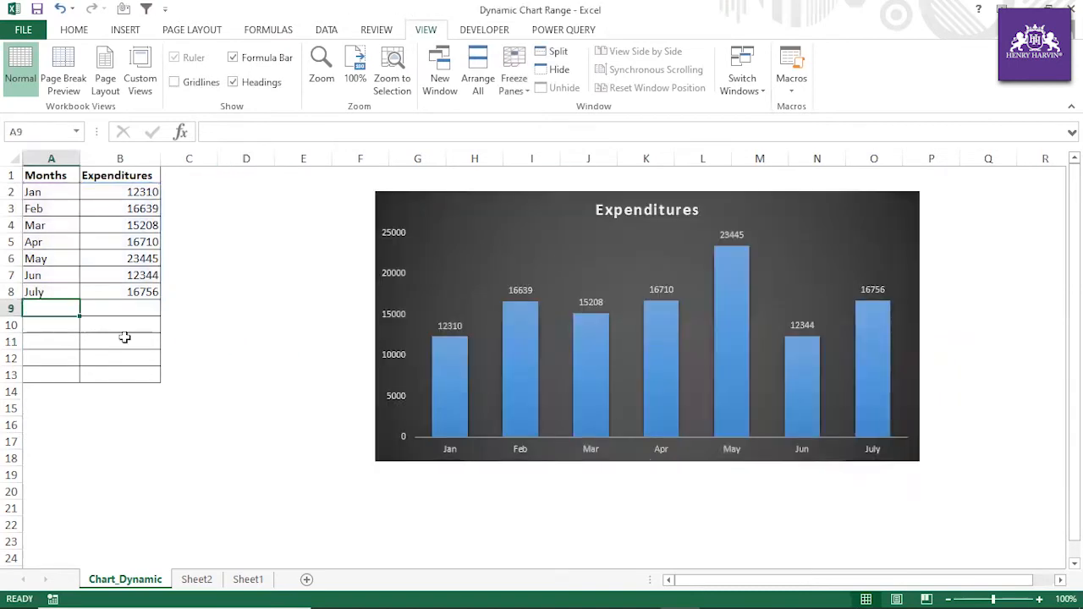
type("Aug")
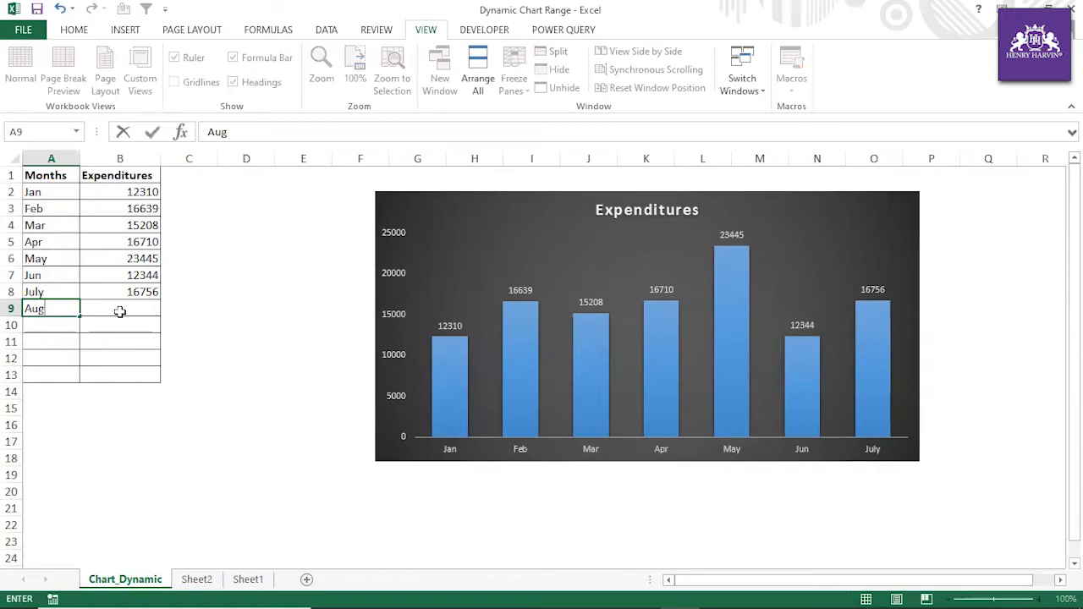
left_click(119, 310)
type("234566")
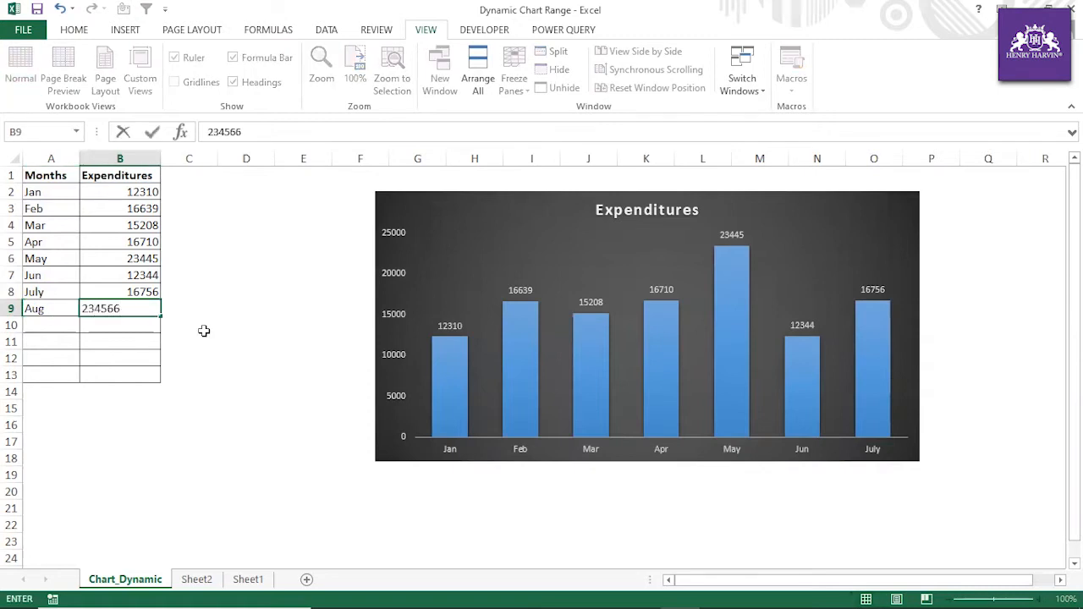
left_click(204, 331)
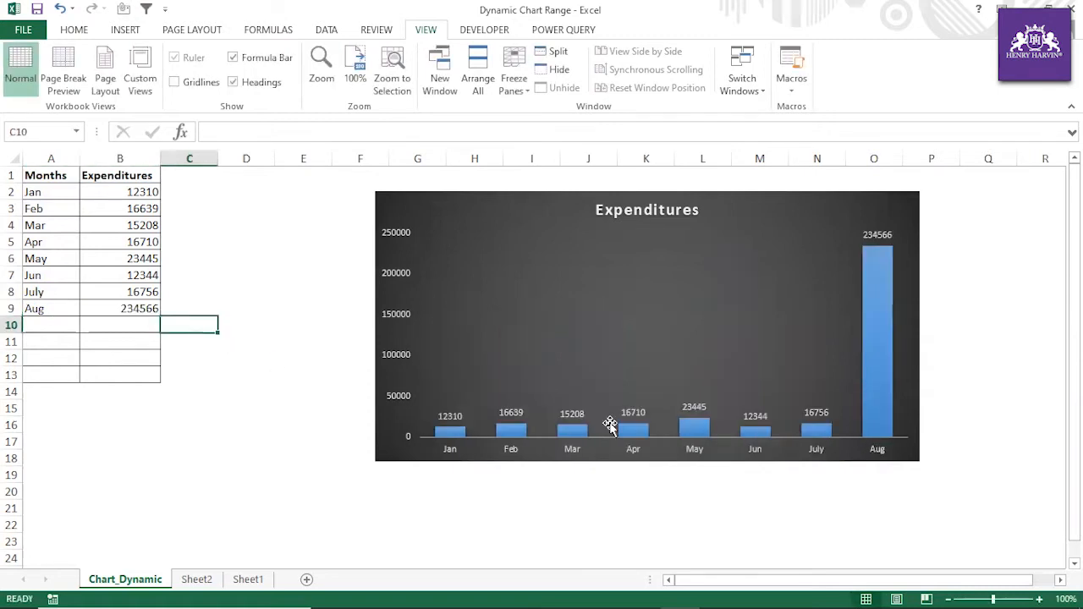
left_click(402, 237)
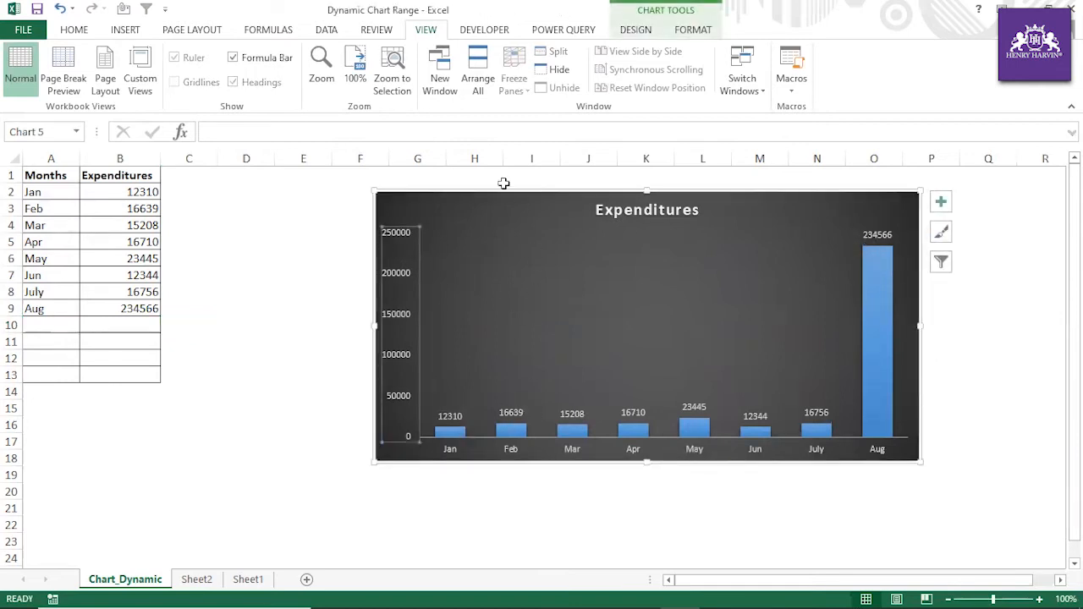
left_click(307, 196)
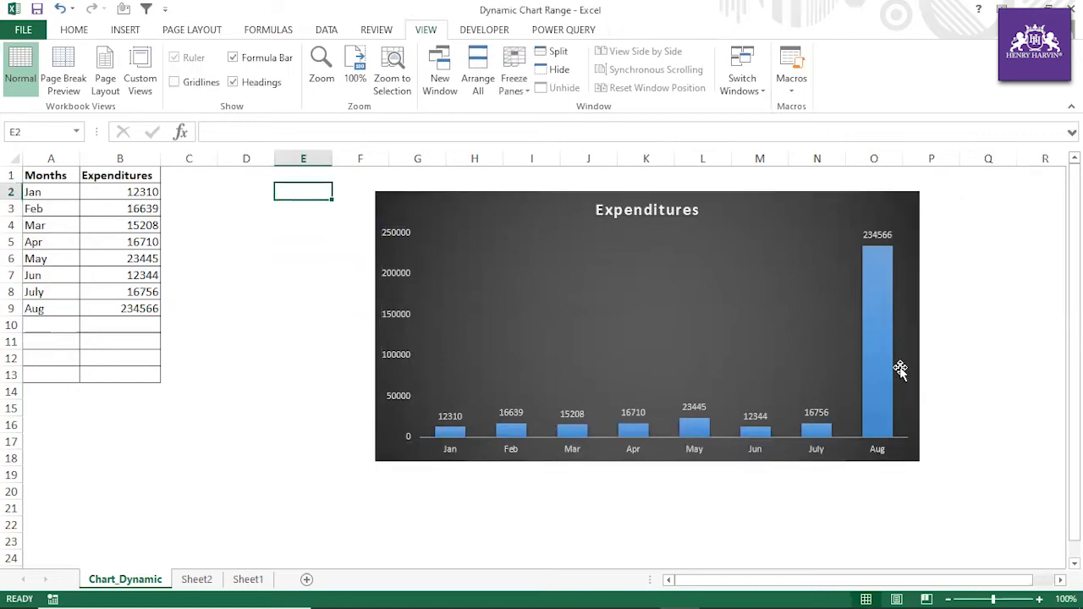
Clear the month and expenditure entries in cells A5:B10, leaving only Jan to Mar in the table.
left_click(268, 320)
left_click_drag(39, 246, 125, 316)
key("Delete")
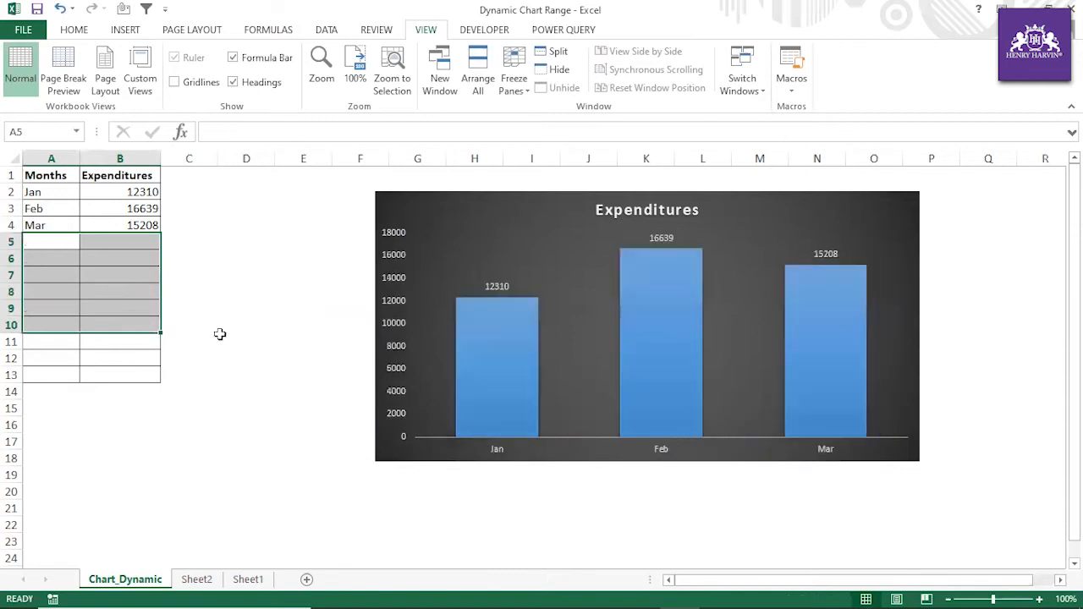
left_click(239, 326)
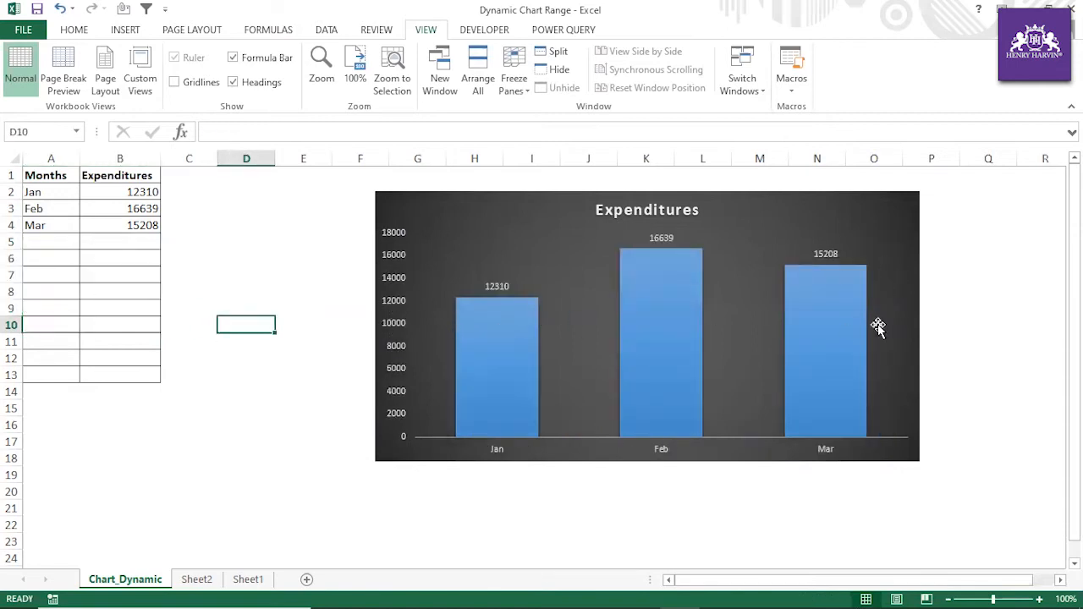
Enter Apr and 25000 in cells A5 and B5, and fill the month names from A2 down to Dec in A13.
left_click(56, 242)
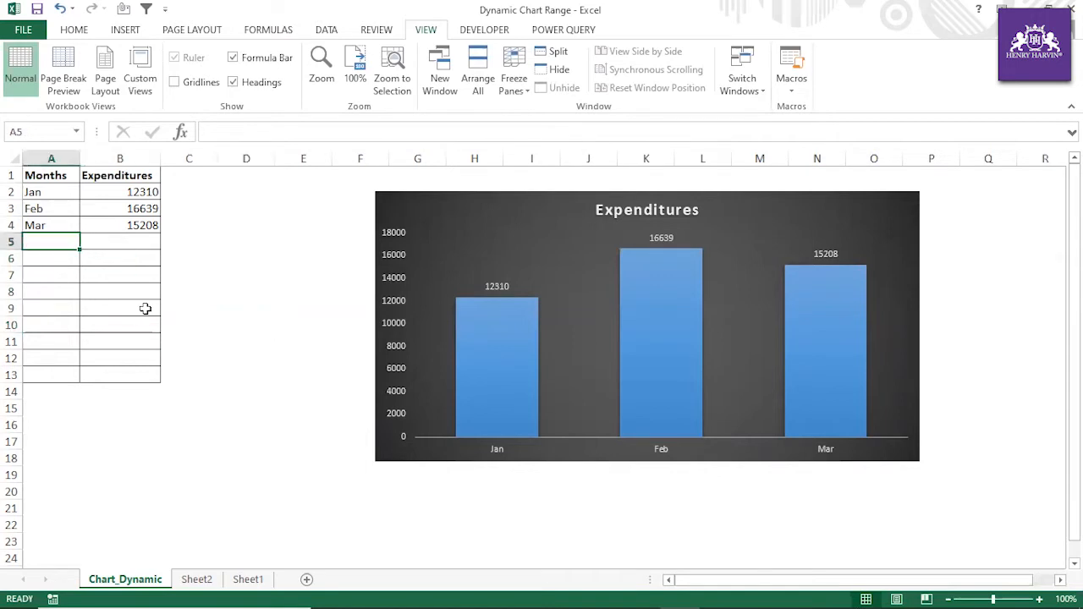
type("Apr")
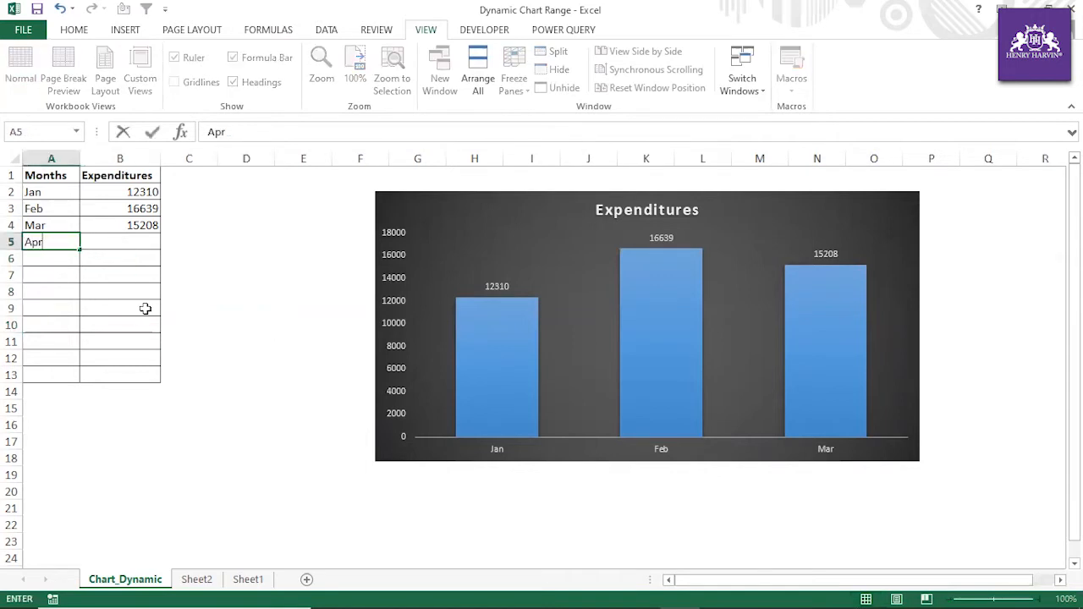
key("Tab")
type("2500")
key("Return")
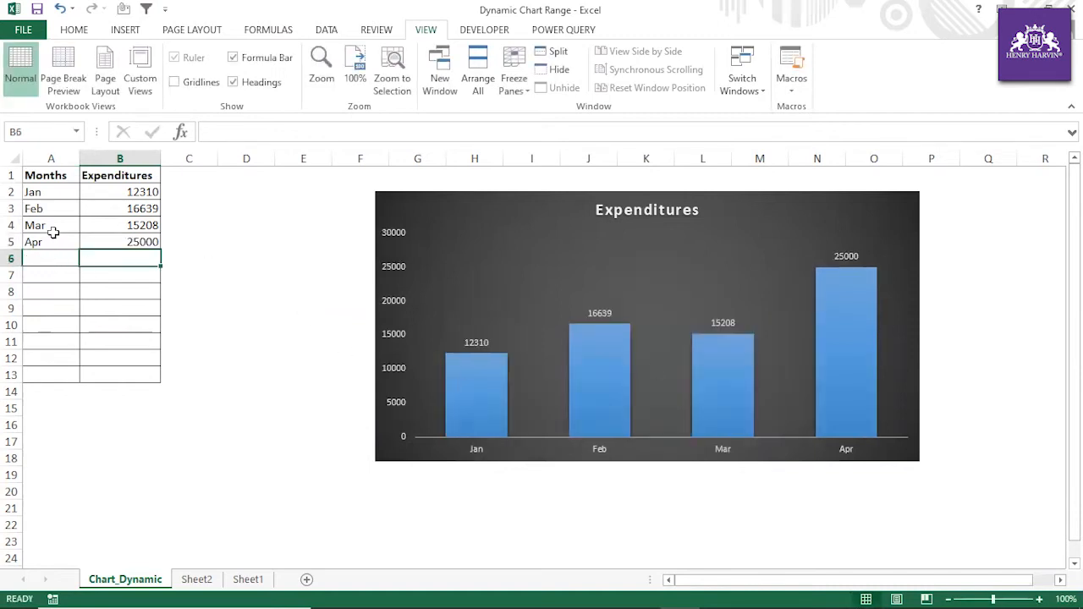
left_click(59, 191)
left_click_drag(78, 199, 87, 377)
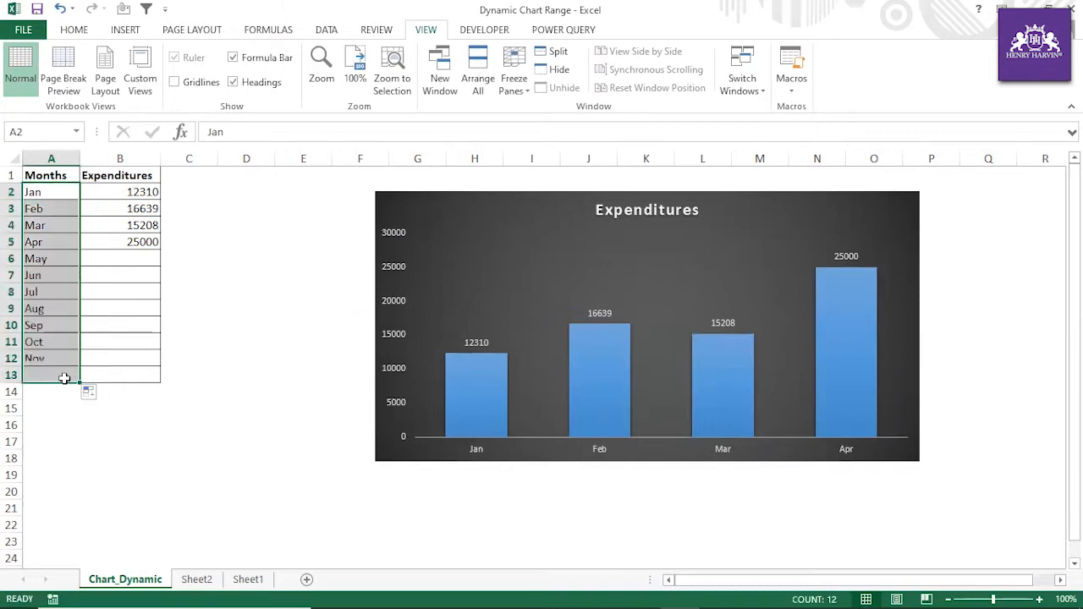
Replace the Jan expenditure in cell B2 with the formula =RANDBETWEEN(12000,26000).
left_click(154, 192)
key("Delete")
type("=Rand")
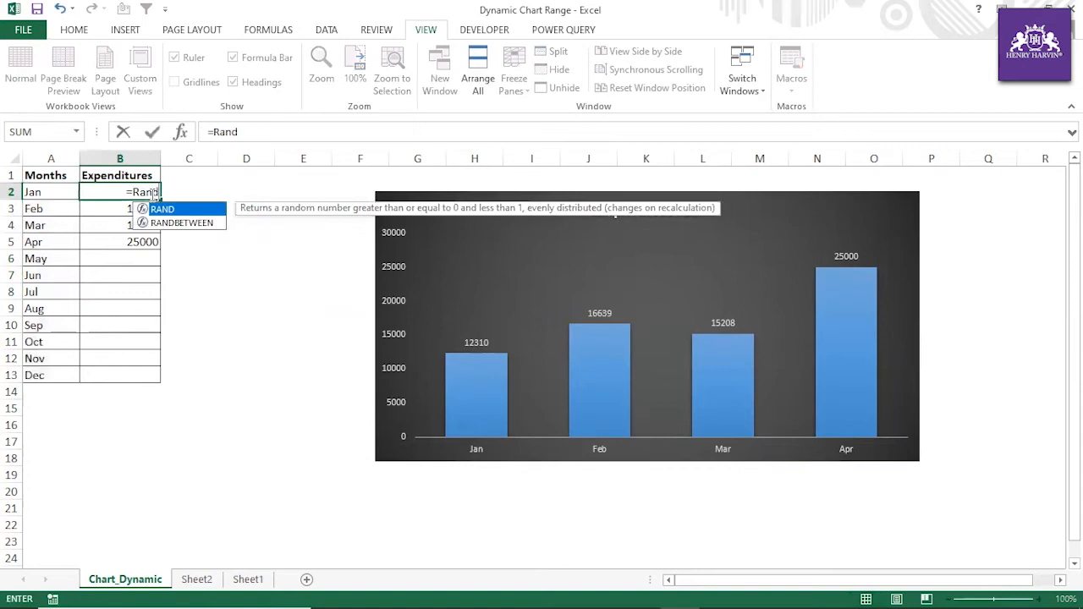
left_click(191, 226)
double_click(191, 227)
type("12000,2")
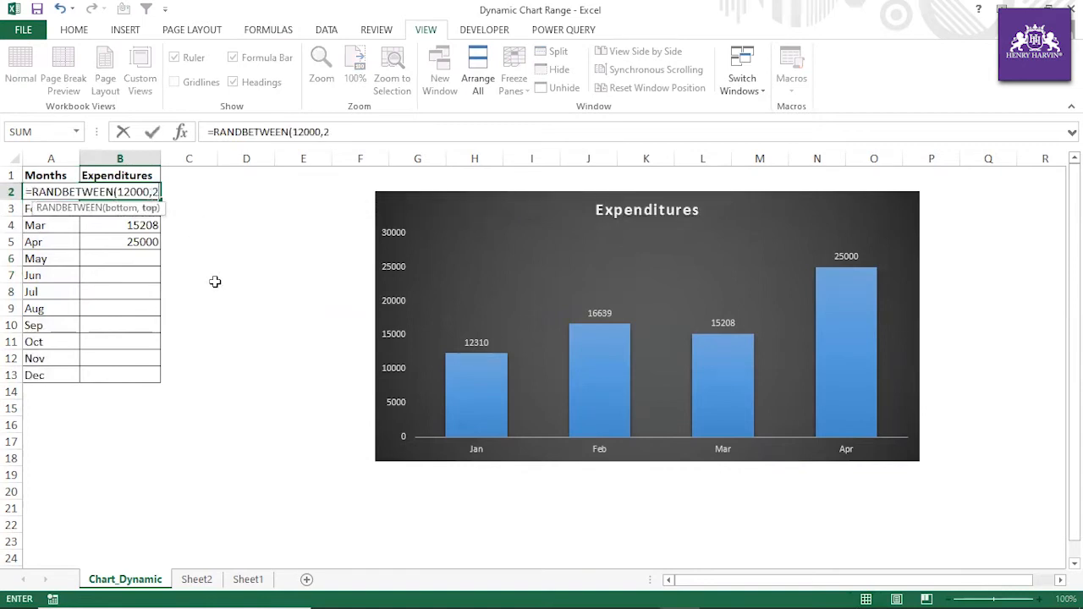
type("6000")
key("ctrl+Return")
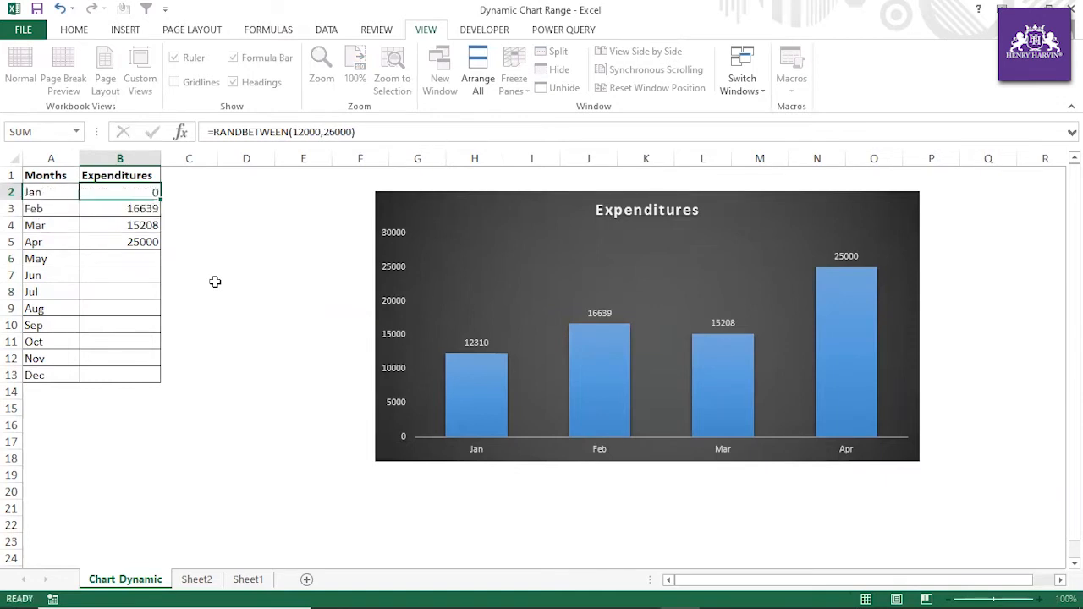
Copy the RANDBETWEEN formula from cell B2 down through B13 for all twelve months.
left_click(206, 292)
right_click(207, 292)
key("Escape")
left_click(150, 192)
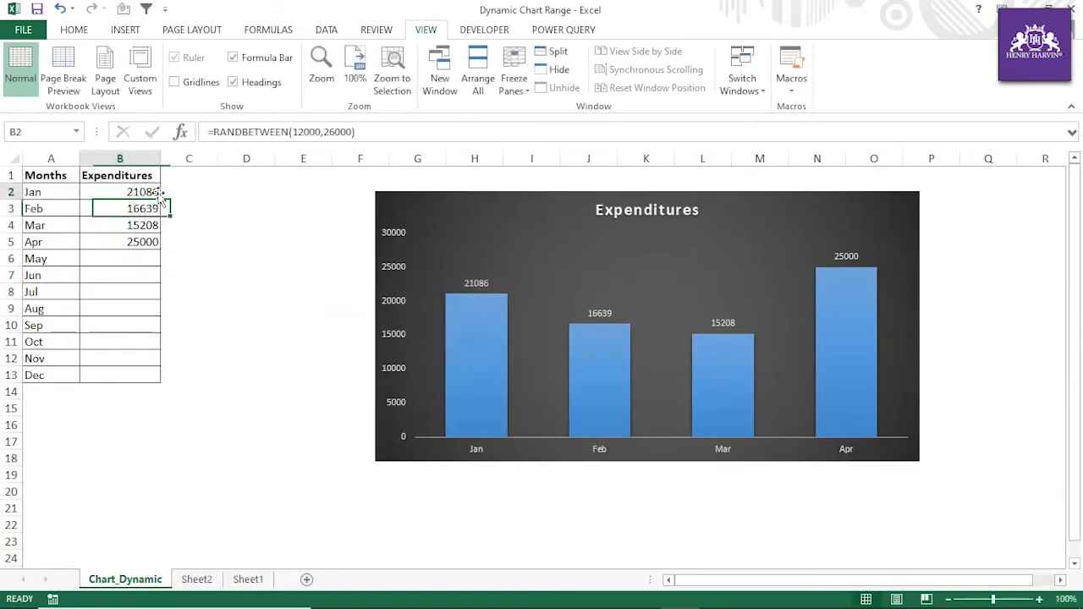
left_click_drag(161, 200, 162, 381)
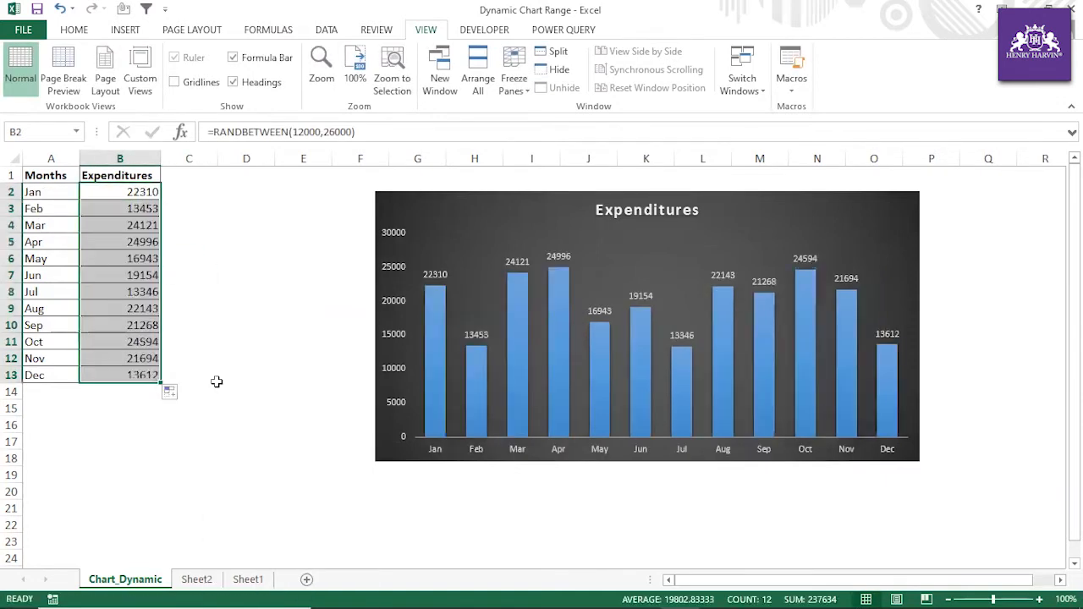
left_click(256, 373)
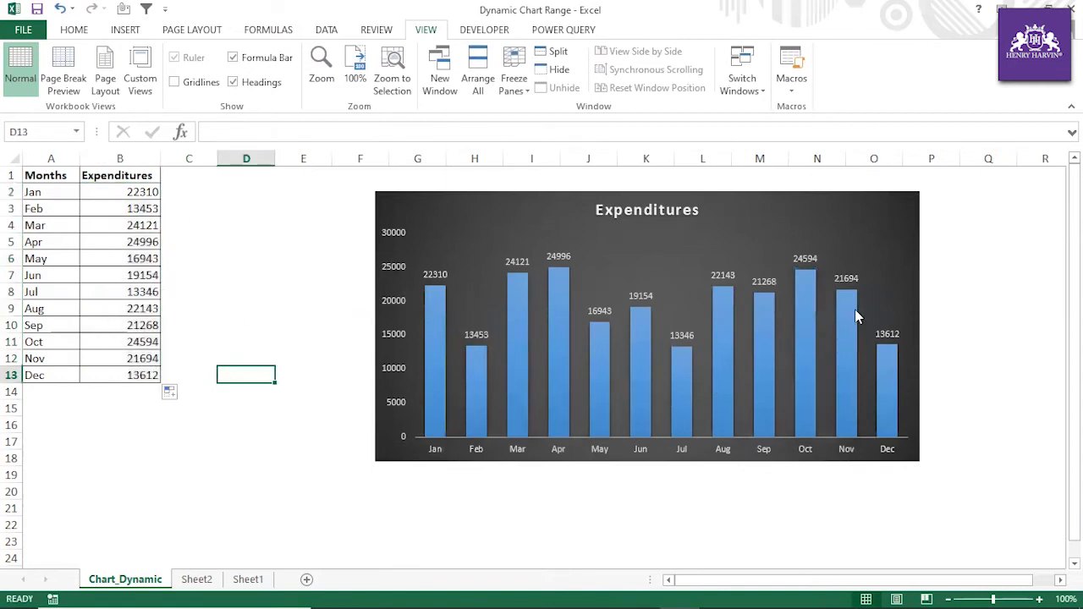
Clear the Jun to Dec months and expenditures in cells A7:B13.
left_click(191, 441)
left_click_drag(52, 278, 116, 375)
key("Delete")
left_click(150, 455)
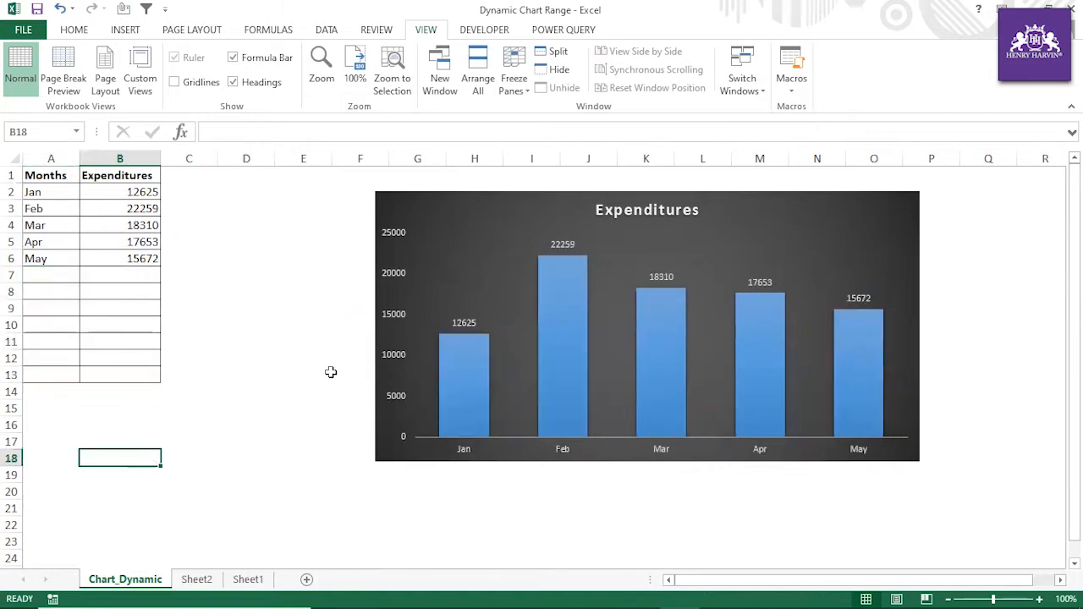
left_click_drag(42, 192, 39, 391)
left_click_drag(128, 192, 127, 258)
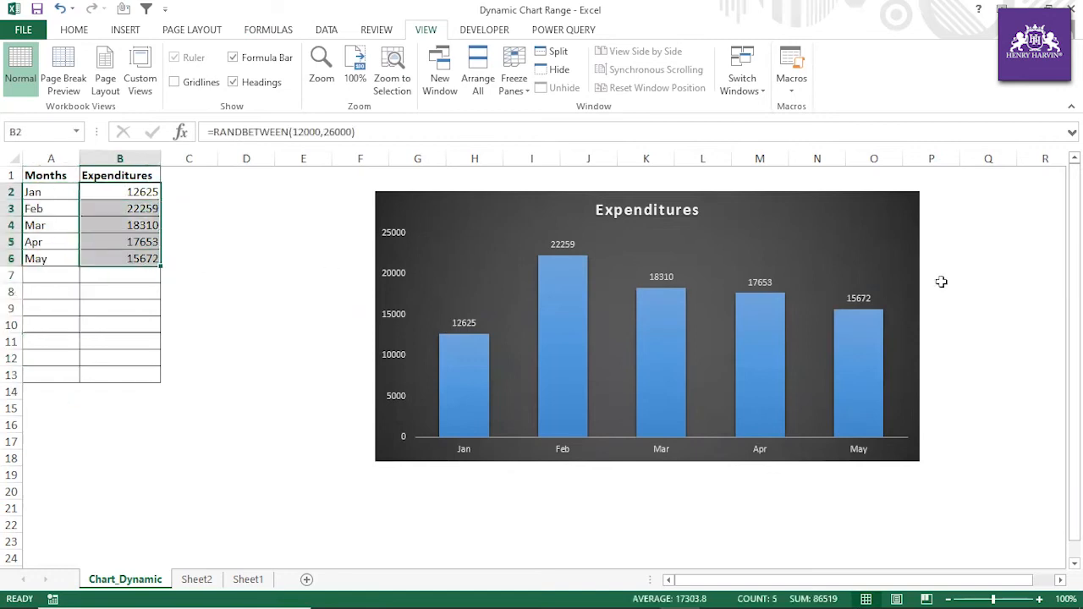
left_click(189, 325)
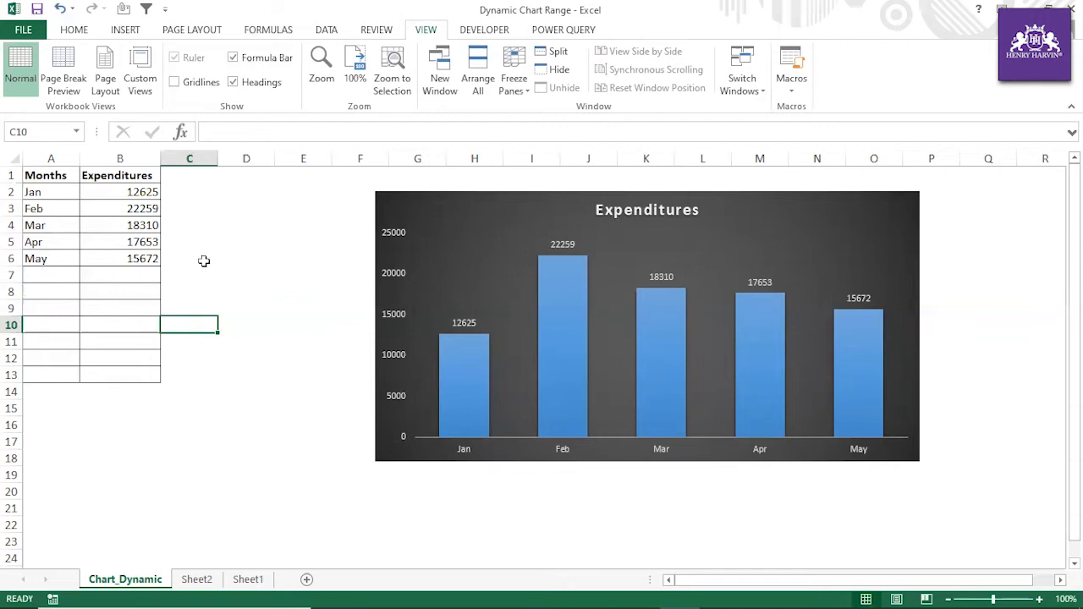
Switch to Sheet2 and examine the Months and Expenditures columns in C1:D13.
left_click(210, 584)
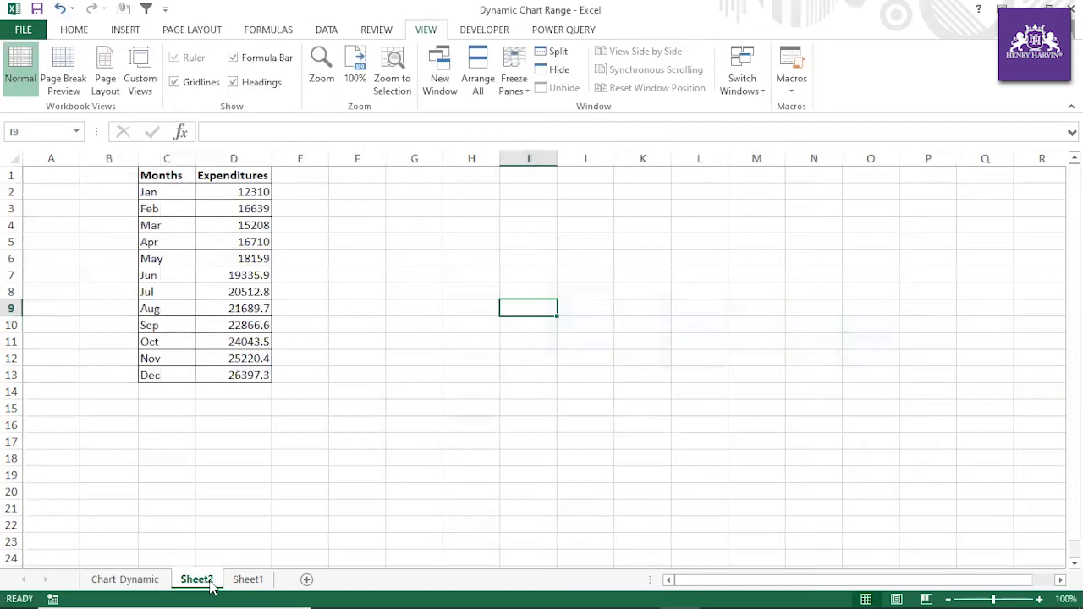
left_click_drag(174, 175, 165, 375)
left_click_drag(258, 175, 252, 375)
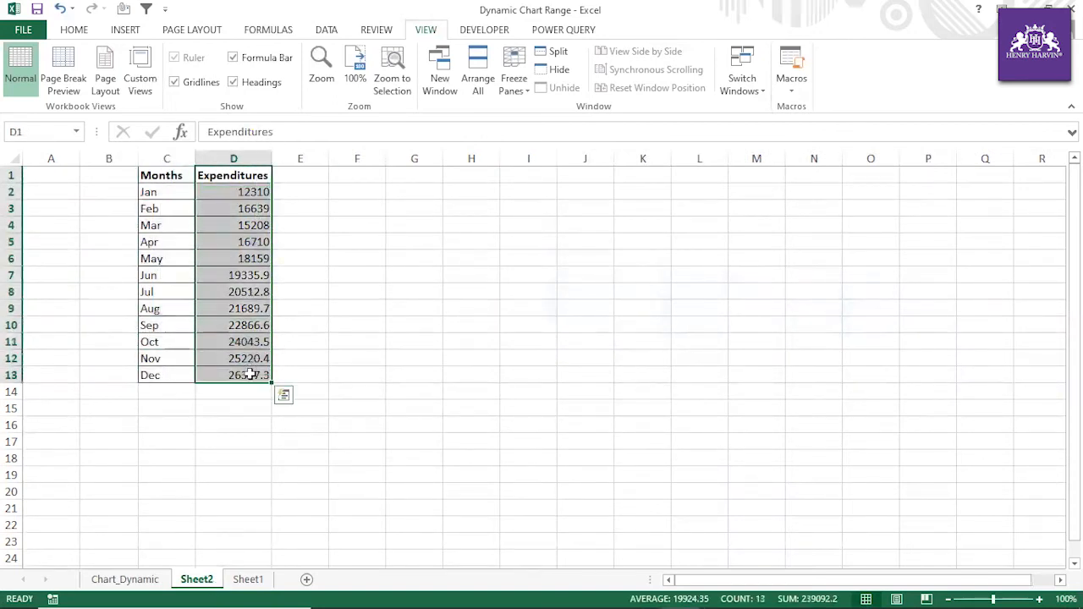
Fill cell G3 with the standard orange colour and widen column G slightly.
left_click(414, 208)
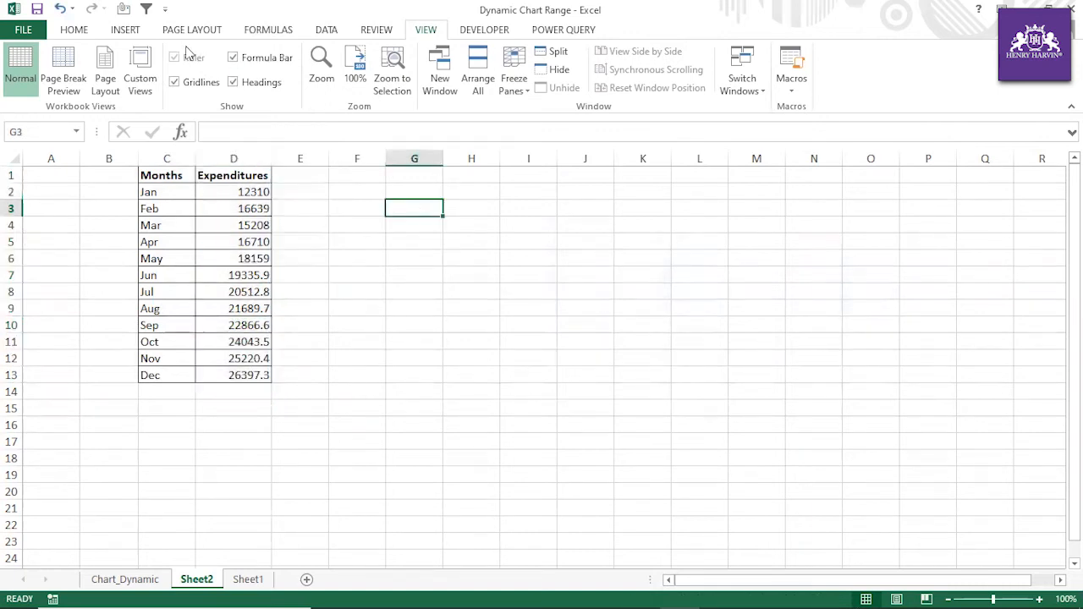
left_click(83, 30)
left_click(240, 81)
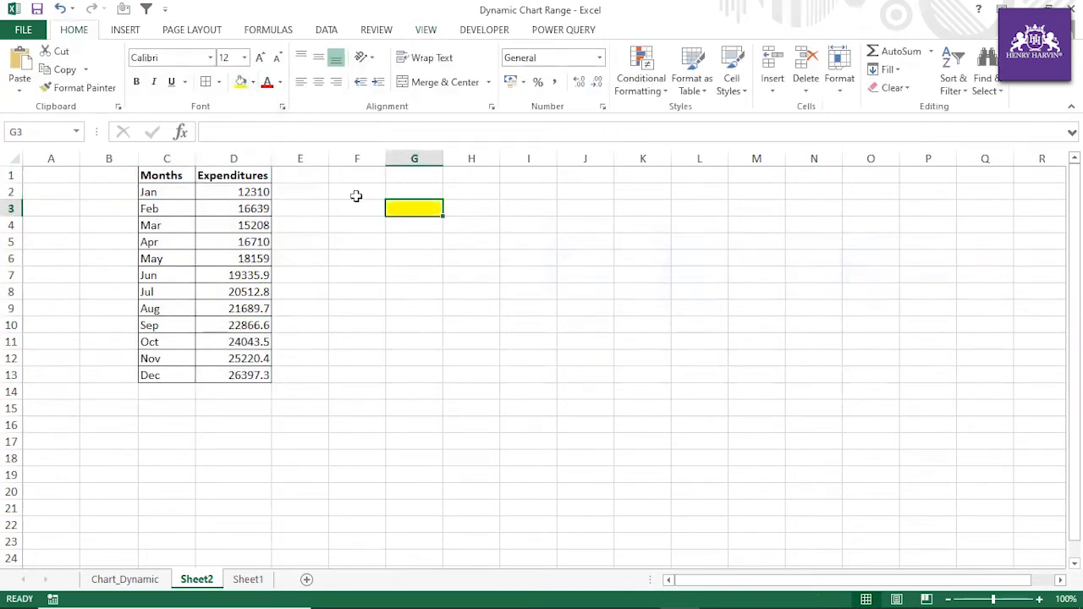
left_click(252, 81)
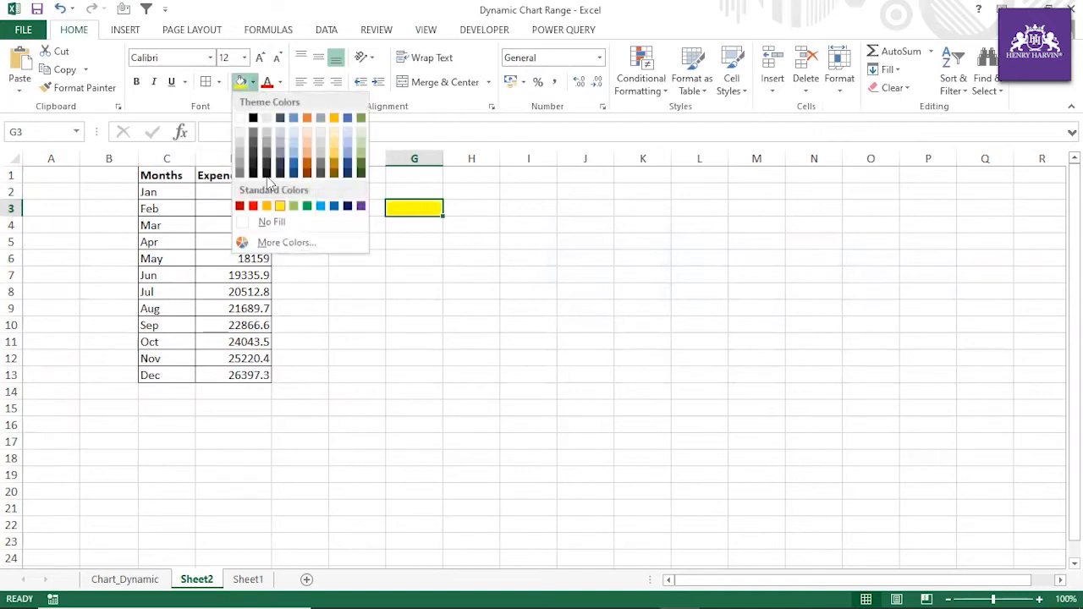
left_click(267, 206)
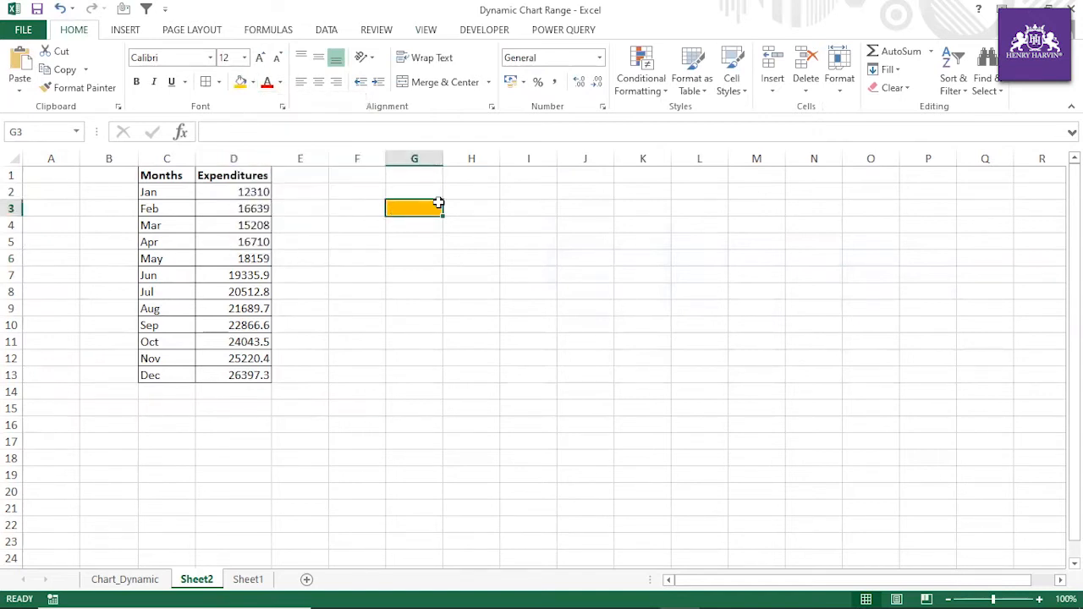
left_click_drag(438, 153, 444, 153)
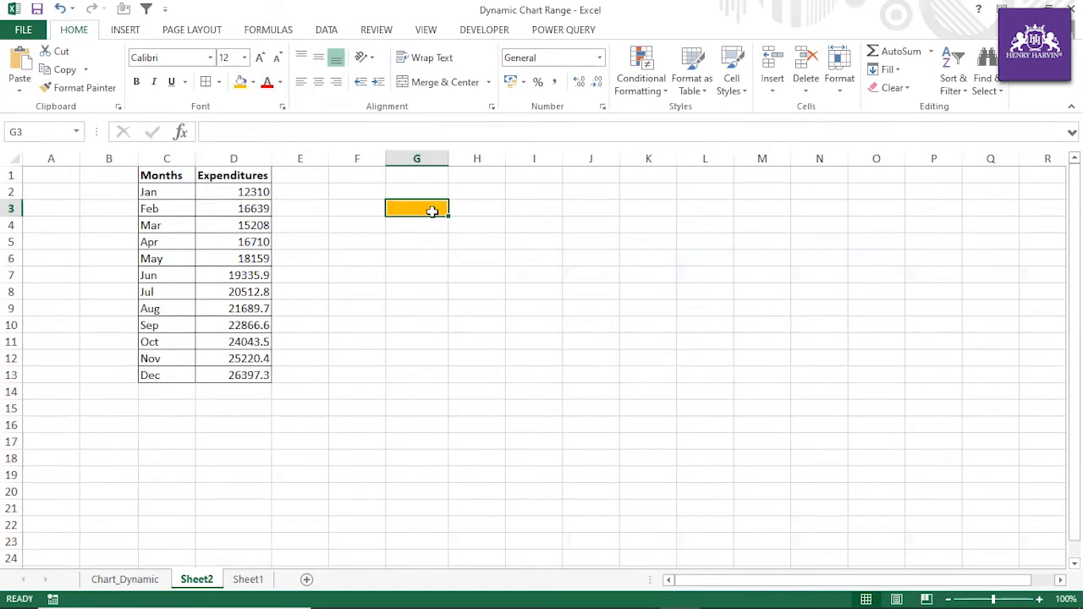
Enter the label Running Total in cell K1.
left_click_drag(253, 193, 252, 226)
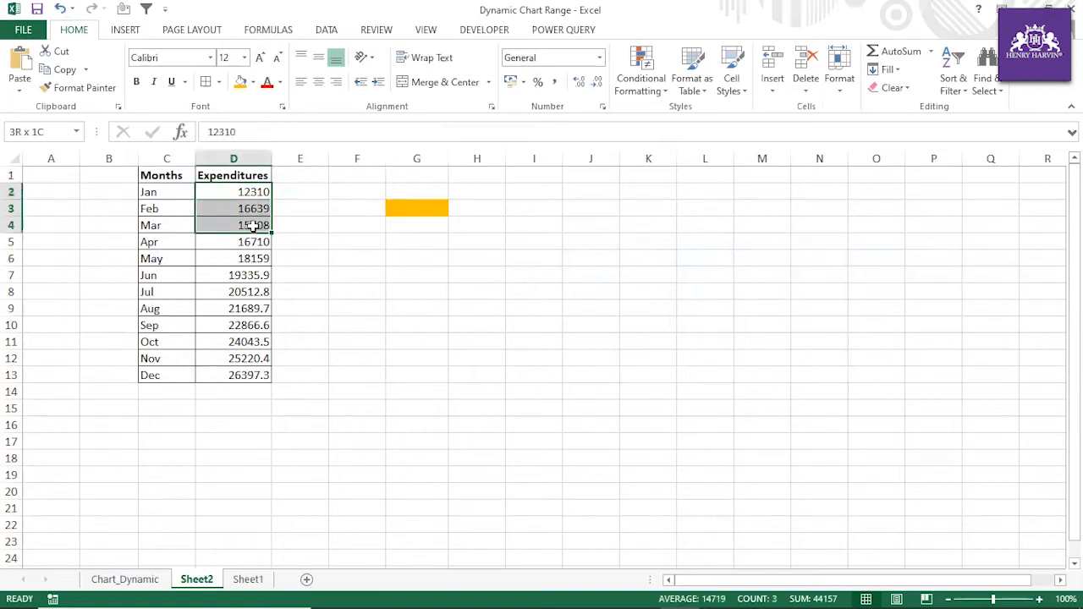
left_click(396, 208)
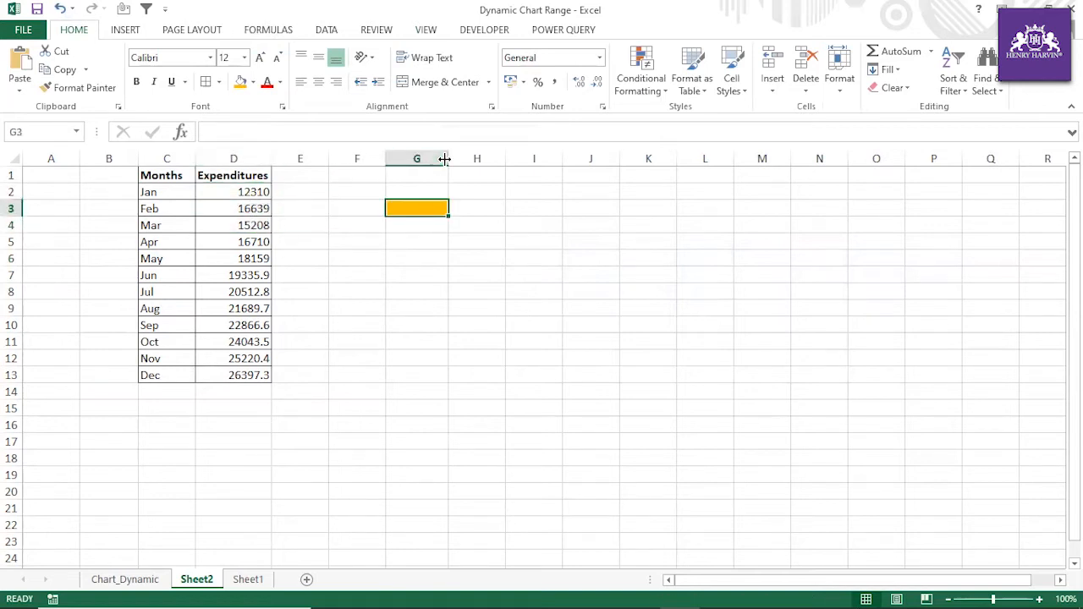
left_click(640, 177)
type("Running Total")
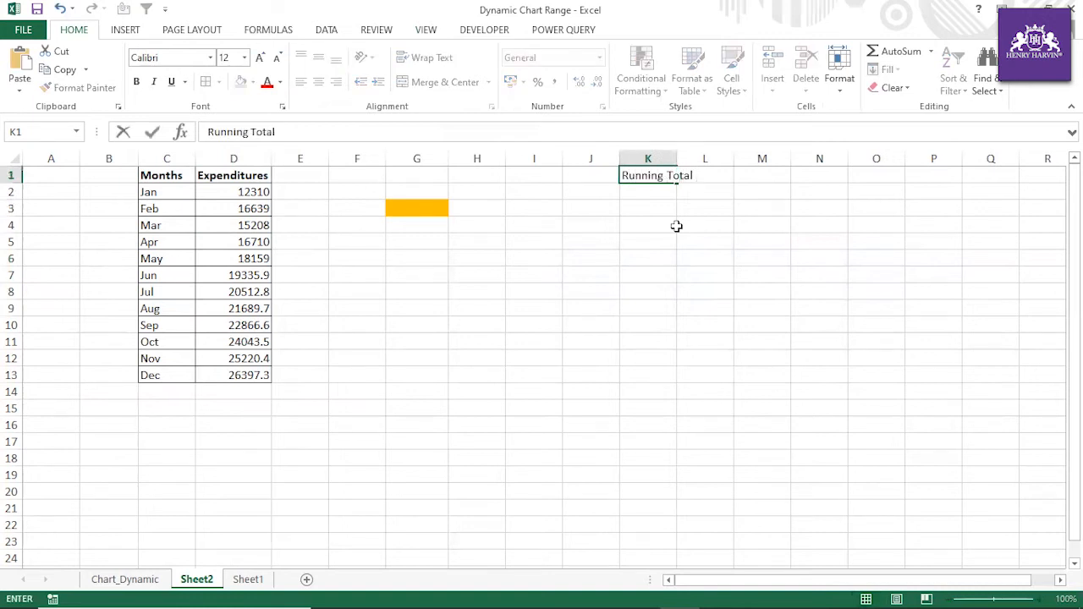
left_click(627, 269)
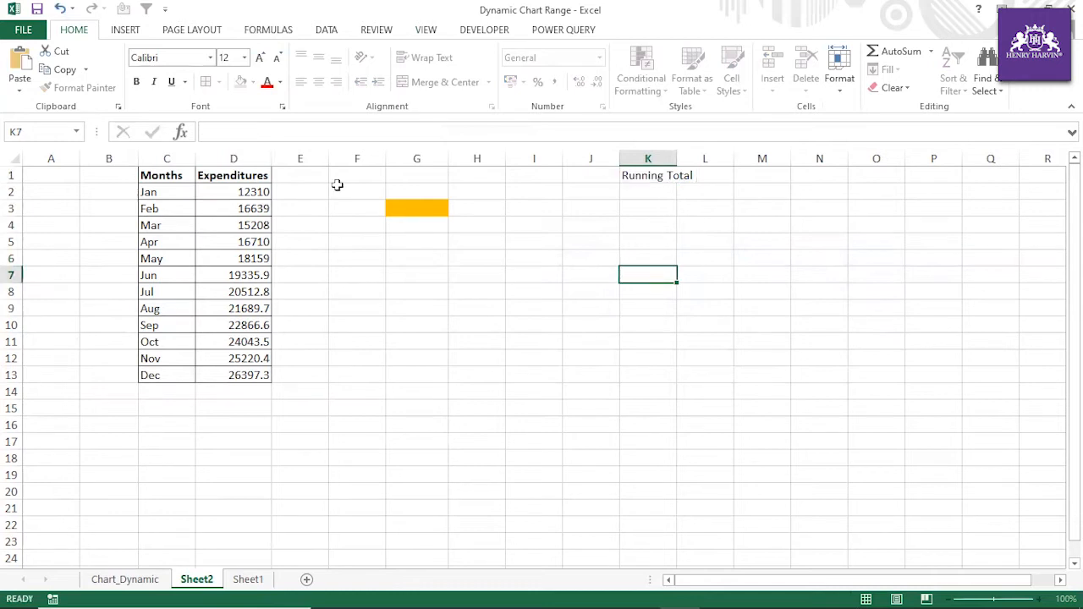
Copy the Jan expenditure from D2 into E2 and enter the cumulative formula =D3+E2 in E3.
left_click(290, 191)
key("ctrl+r")
left_click(314, 209)
type("=")
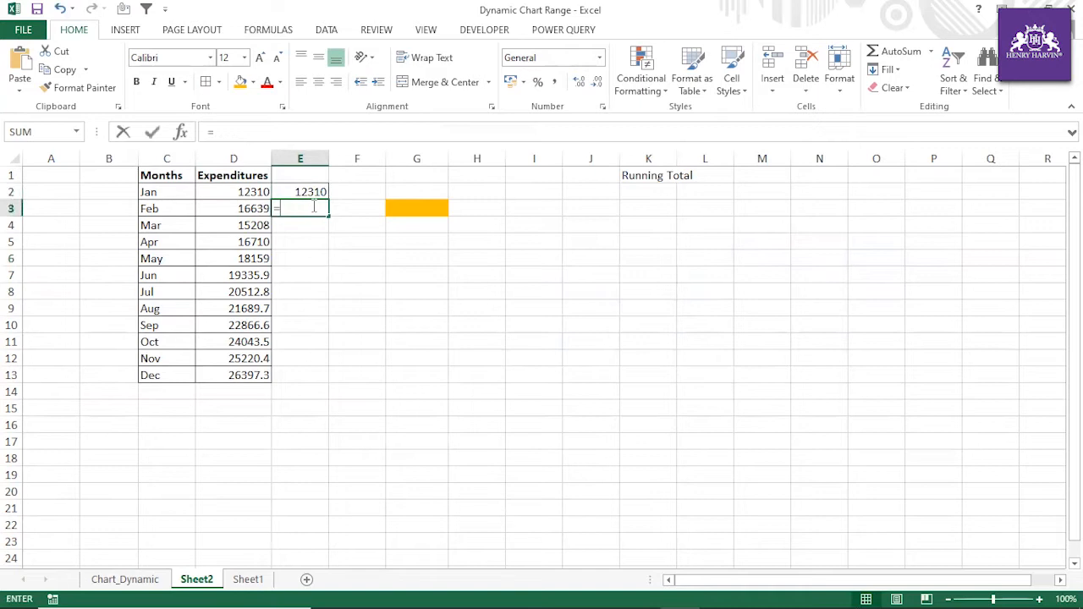
left_click(257, 208)
type("+")
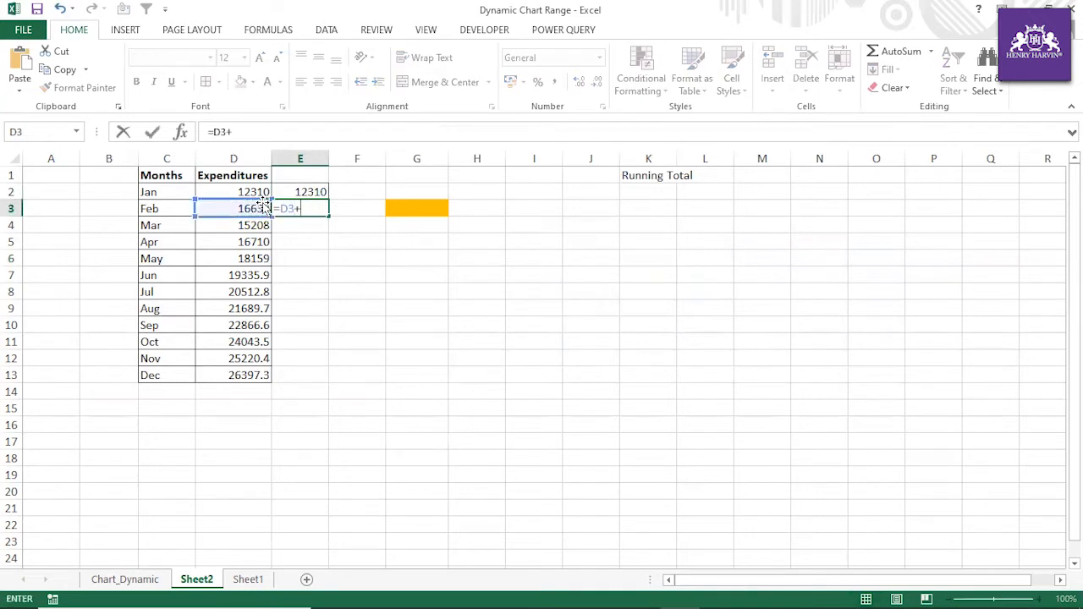
left_click(305, 192)
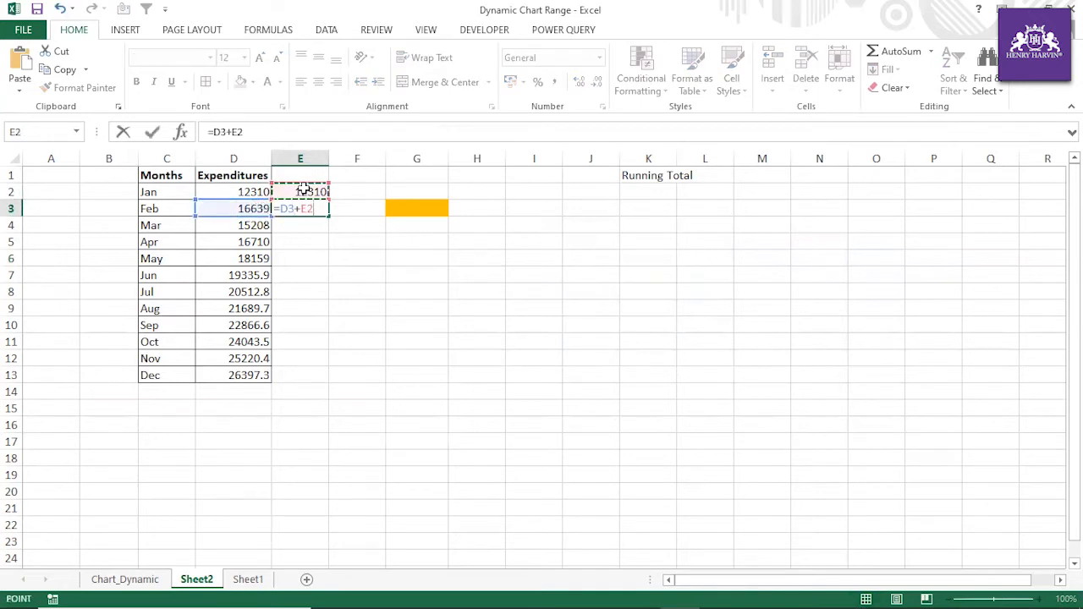
key("Return")
Fill the cumulative formula from E3 down through E13 and review the Expenditures and cumulative columns.
left_click(322, 209)
double_click(328, 214)
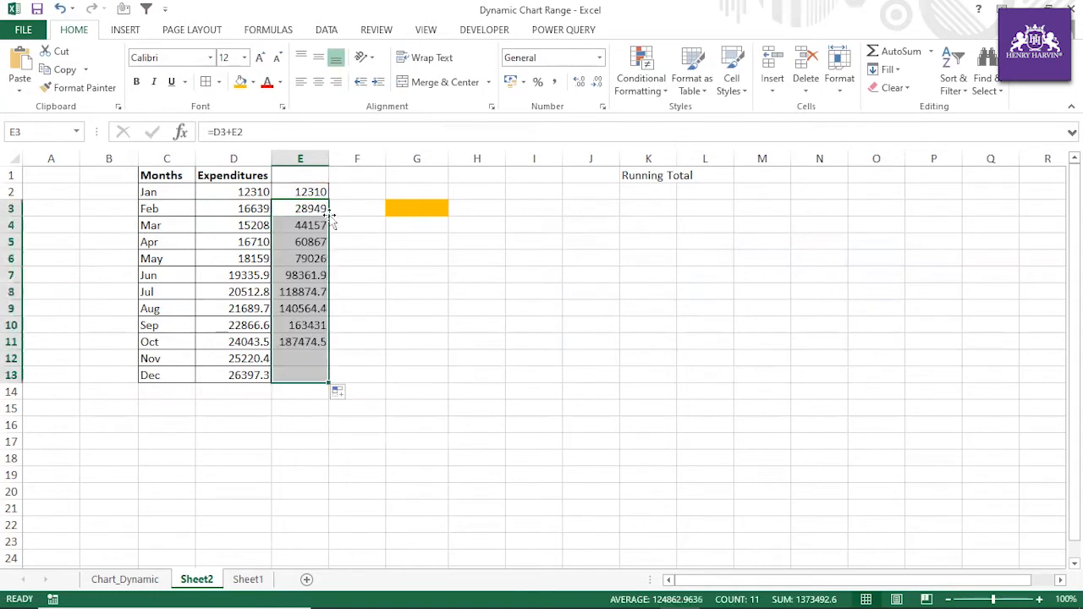
left_click_drag(253, 191, 253, 379)
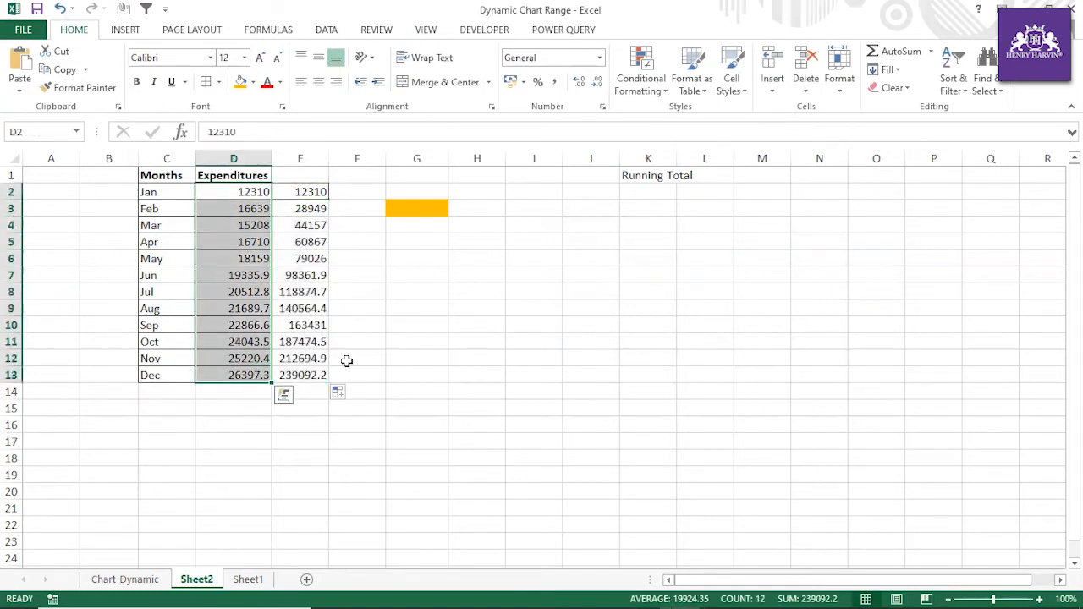
left_click(305, 375)
left_click(307, 441)
left_click_drag(296, 192, 317, 377)
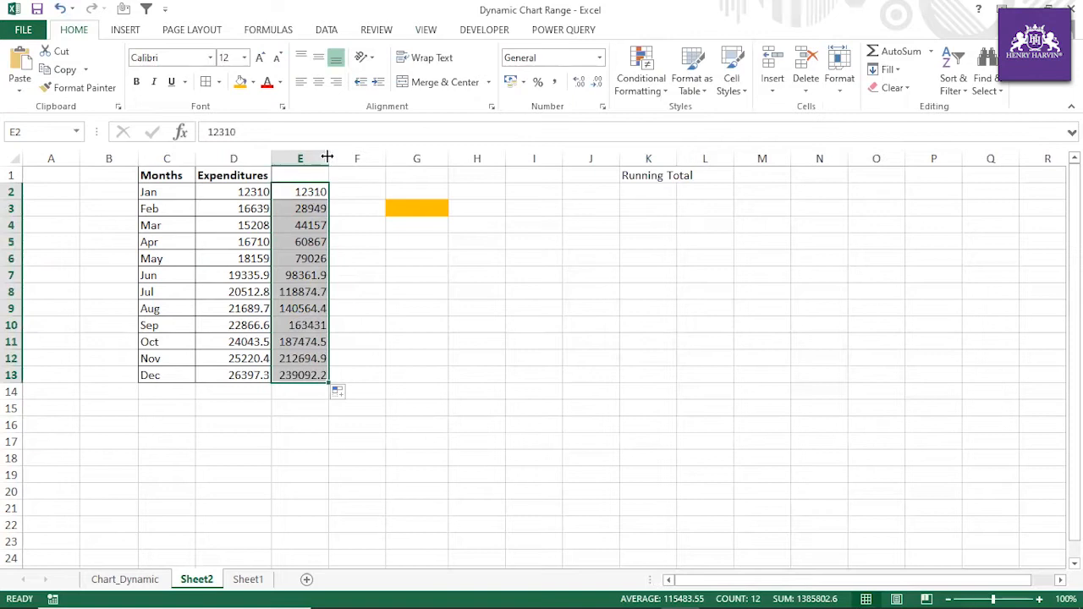
Widen column E slightly and enter the header C.f in cell E1.
left_click_drag(330, 161, 335, 159)
left_click(324, 173)
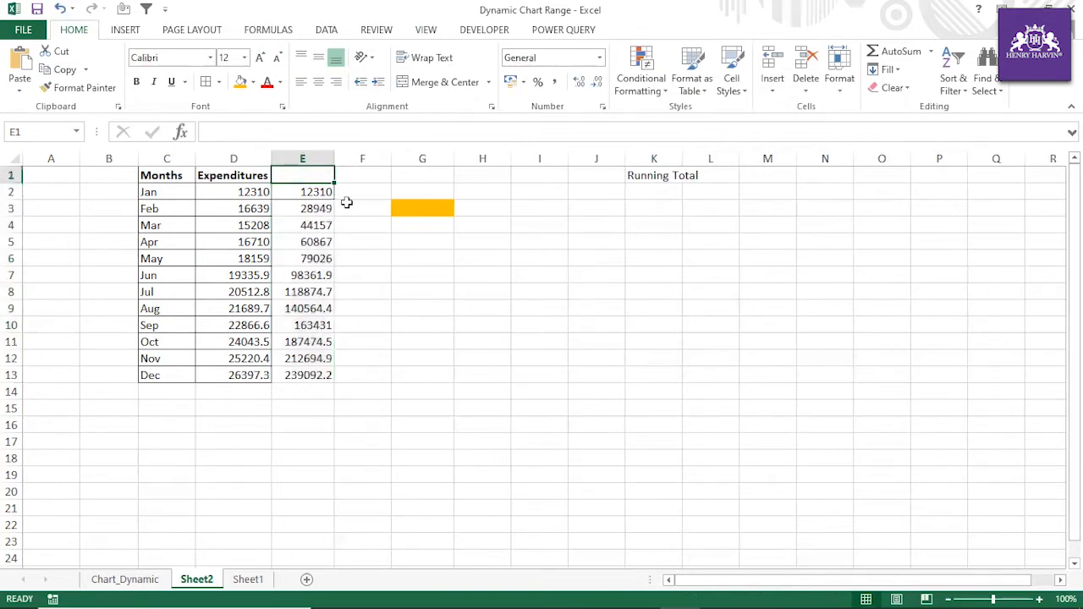
type("C")
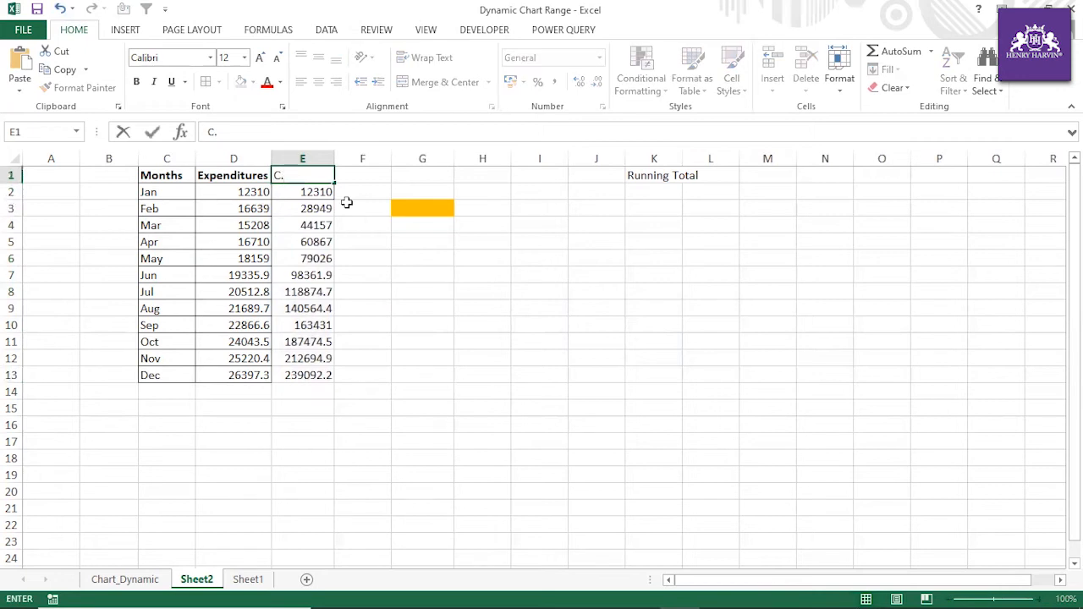
type(".f")
left_click(429, 303)
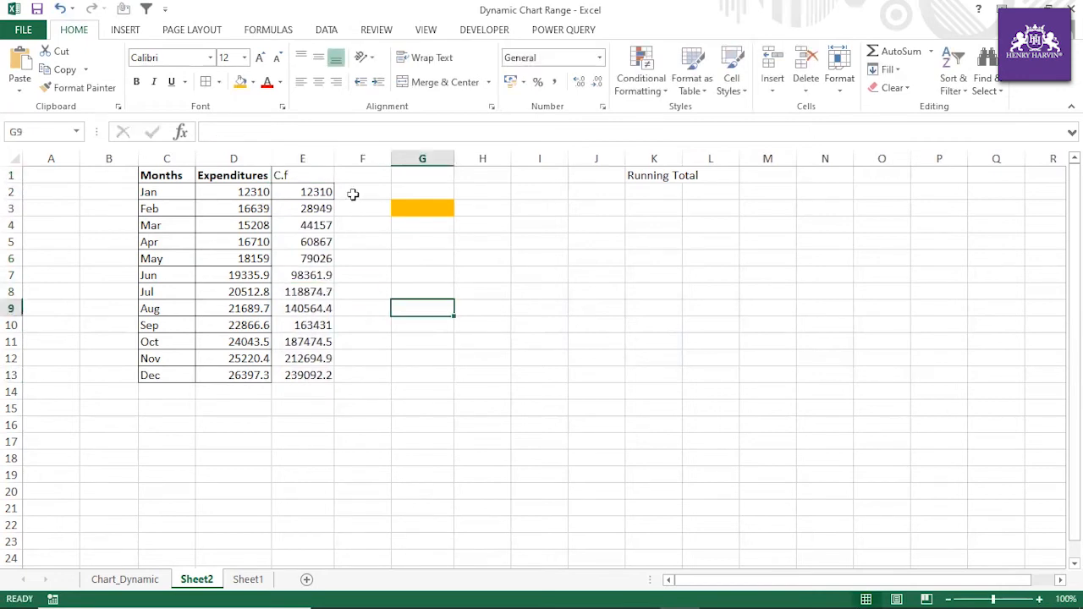
Make the C.f header in E1 bold, keeping its font size at 12.
left_click(295, 172)
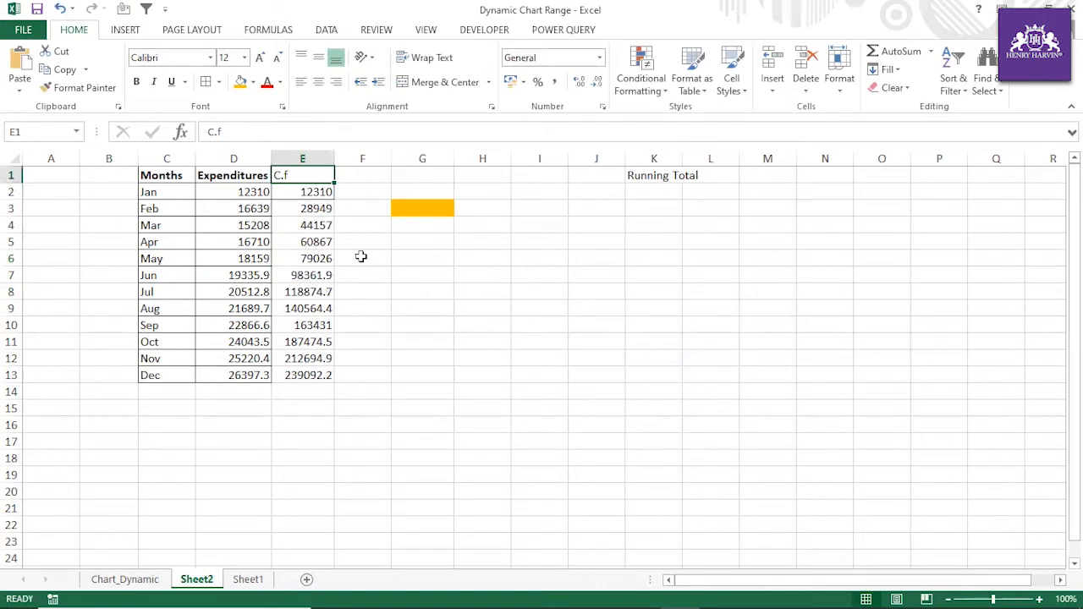
key("ctrl+b")
left_click(261, 57)
left_click(262, 56)
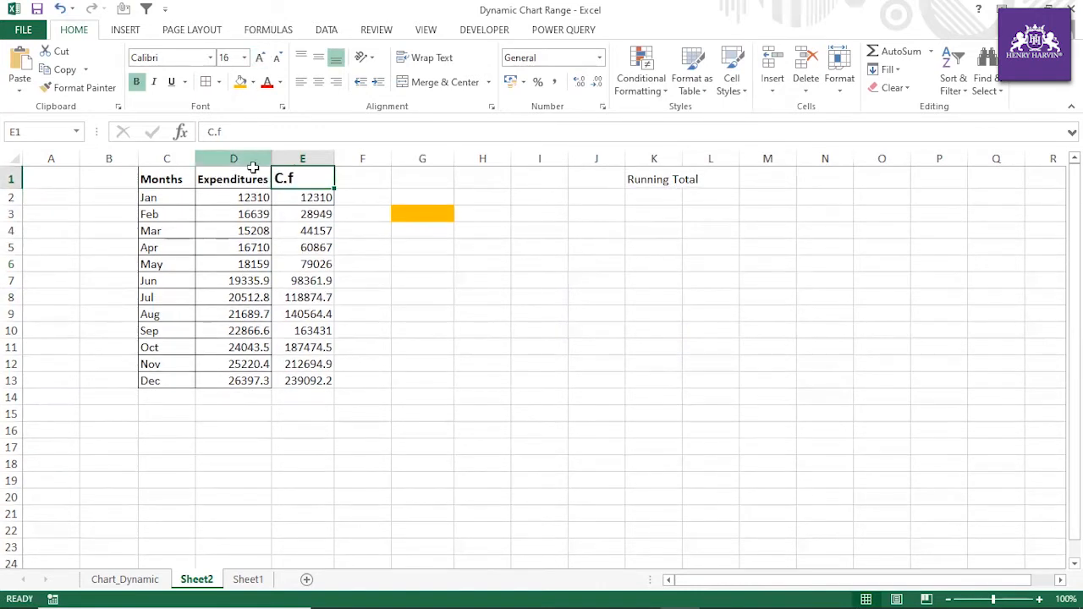
left_click(254, 176)
left_click(285, 176)
left_click(277, 57)
left_click(277, 57)
left_click(373, 274)
Widen column K so that the Running Total label fits inside it.
left_click_drag(161, 175, 309, 378)
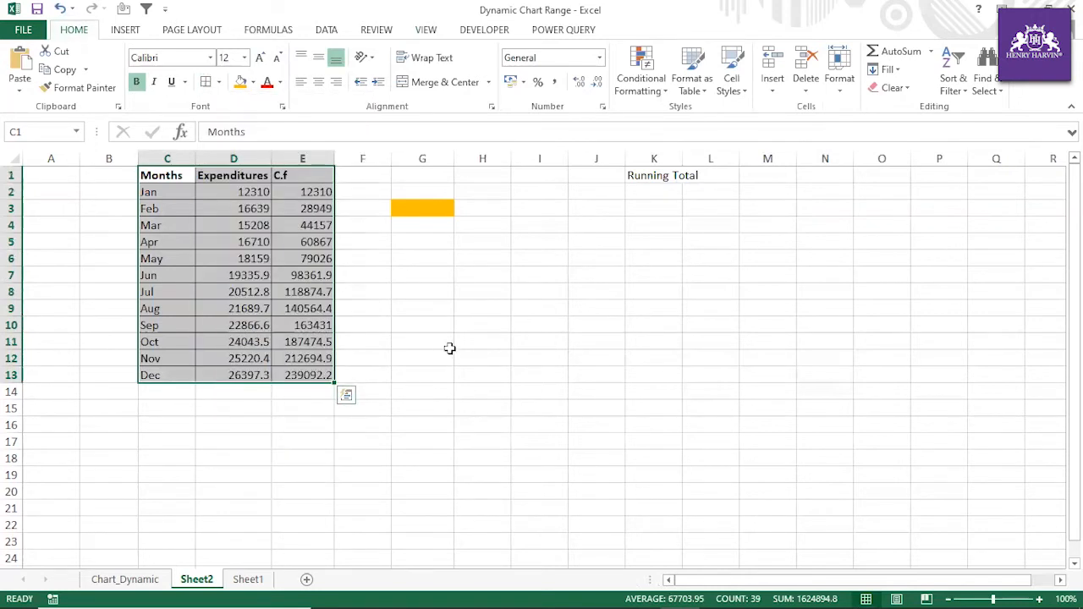
left_click_drag(683, 159, 705, 159)
left_click(446, 204)
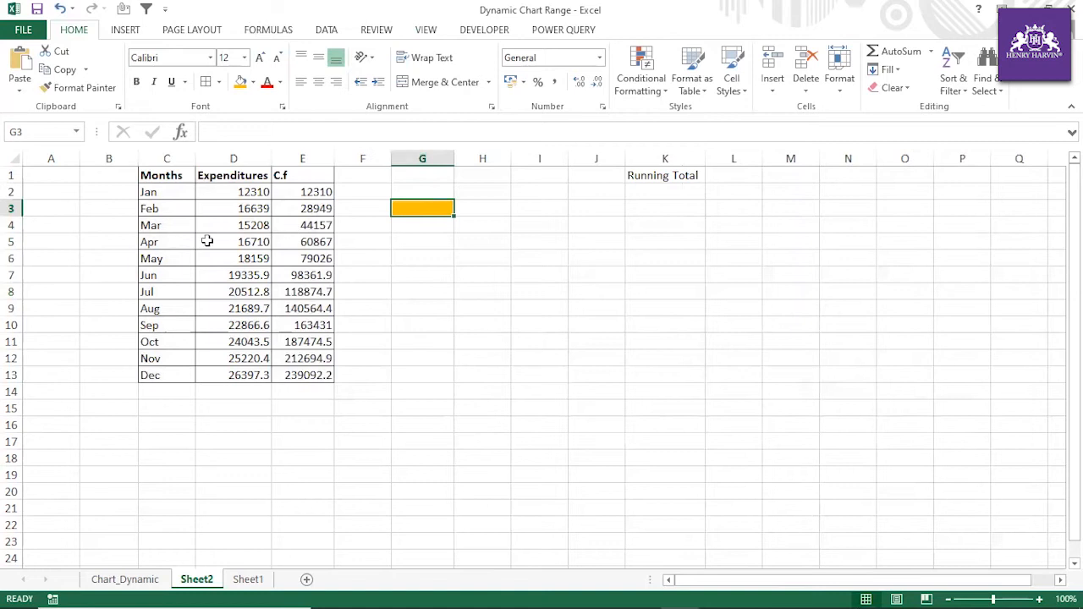
left_click_drag(254, 196, 254, 224)
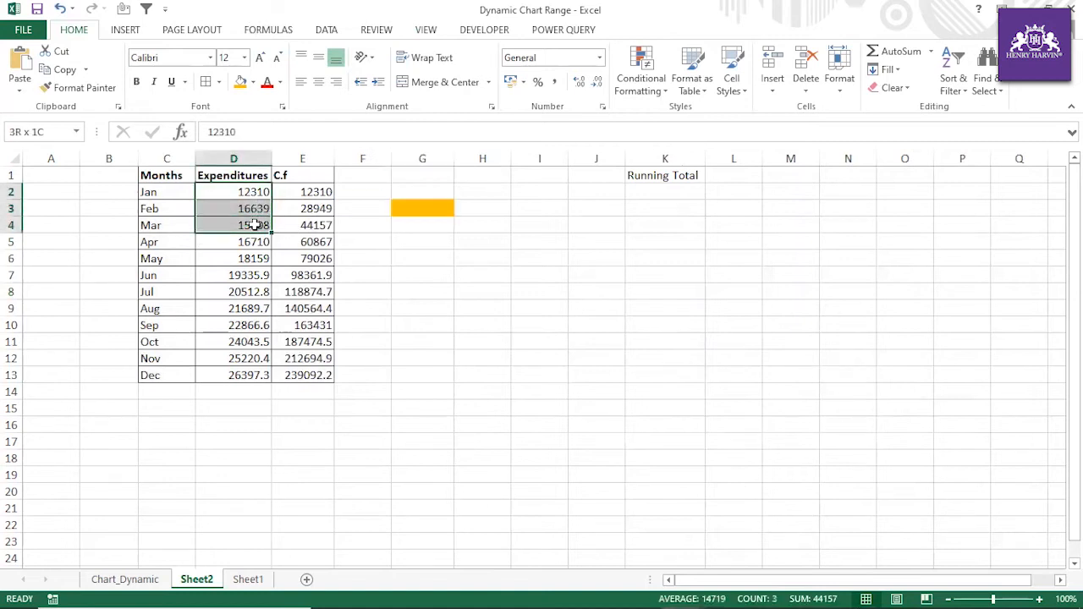
left_click_drag(296, 194, 291, 369)
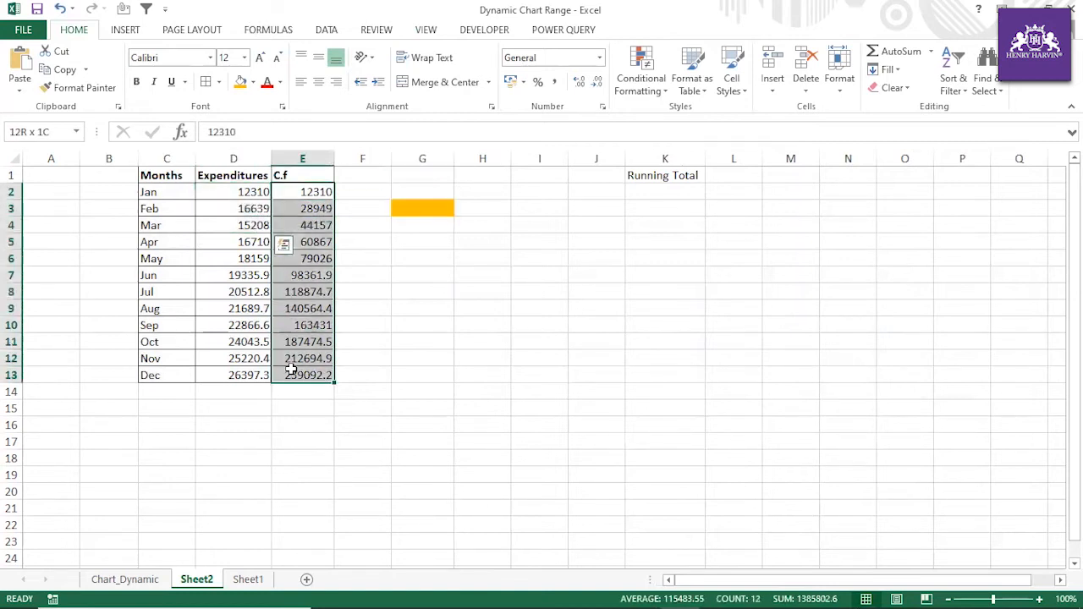
left_click(419, 342)
Add a list data validation to the orange cell G3 with the source =$C$2:$C$13.
left_click(414, 208)
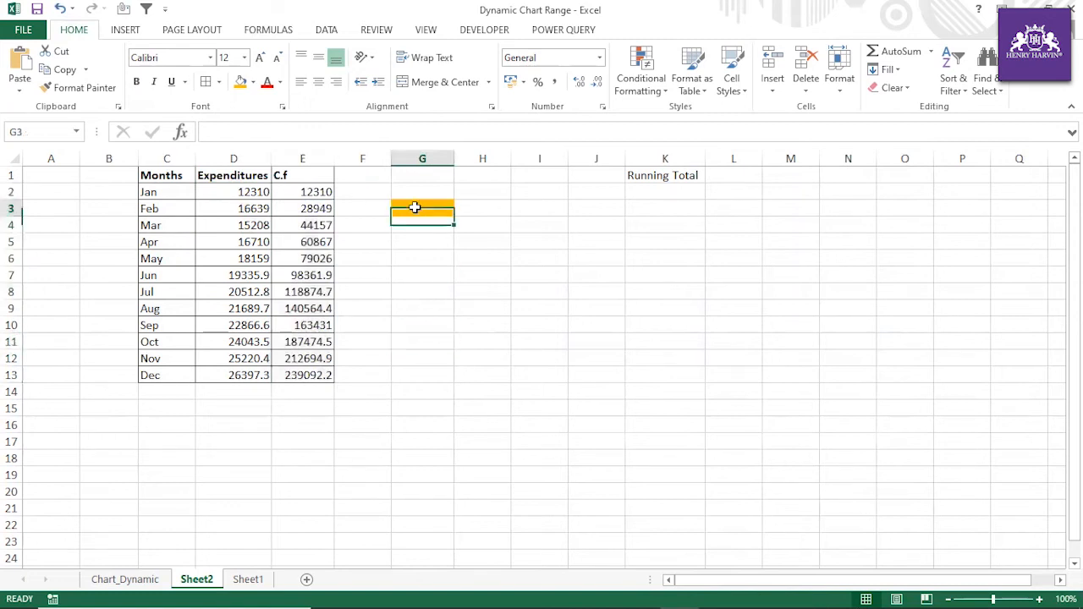
left_click(326, 30)
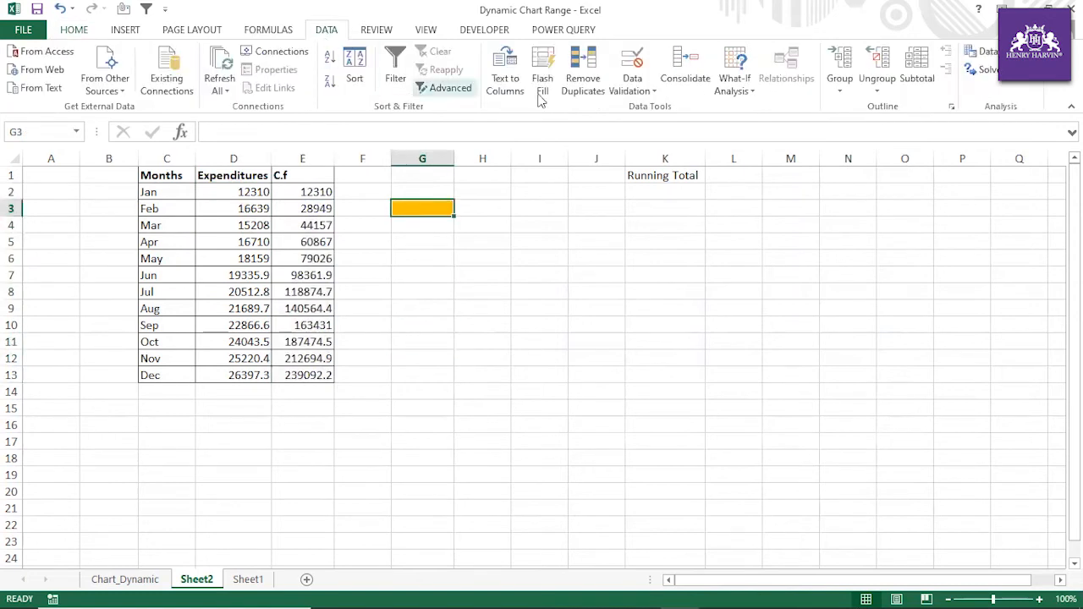
left_click(649, 88)
left_click(651, 106)
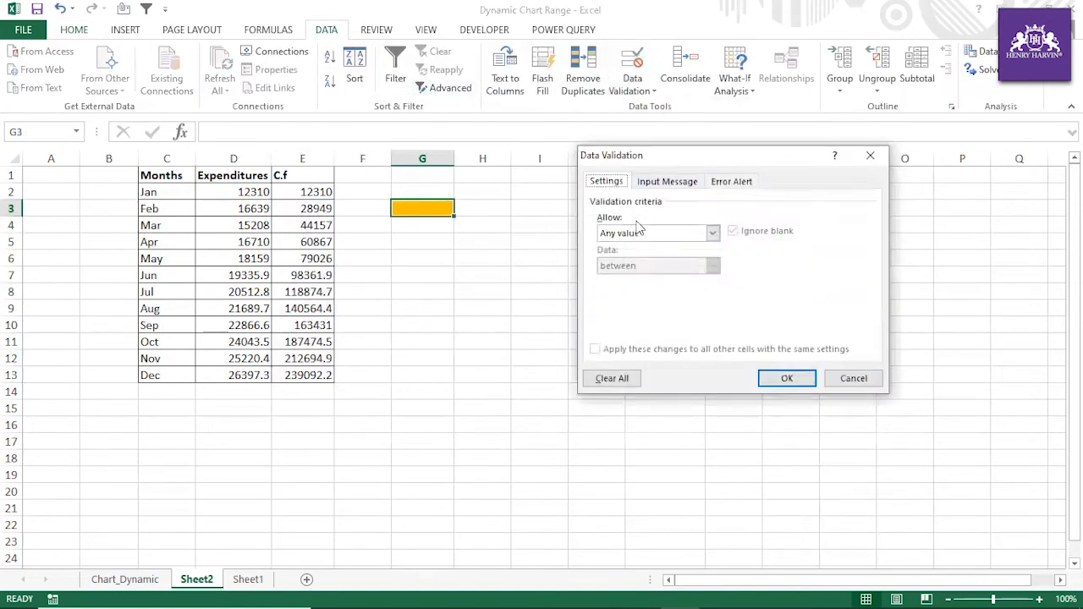
left_click(643, 233)
left_click(606, 277)
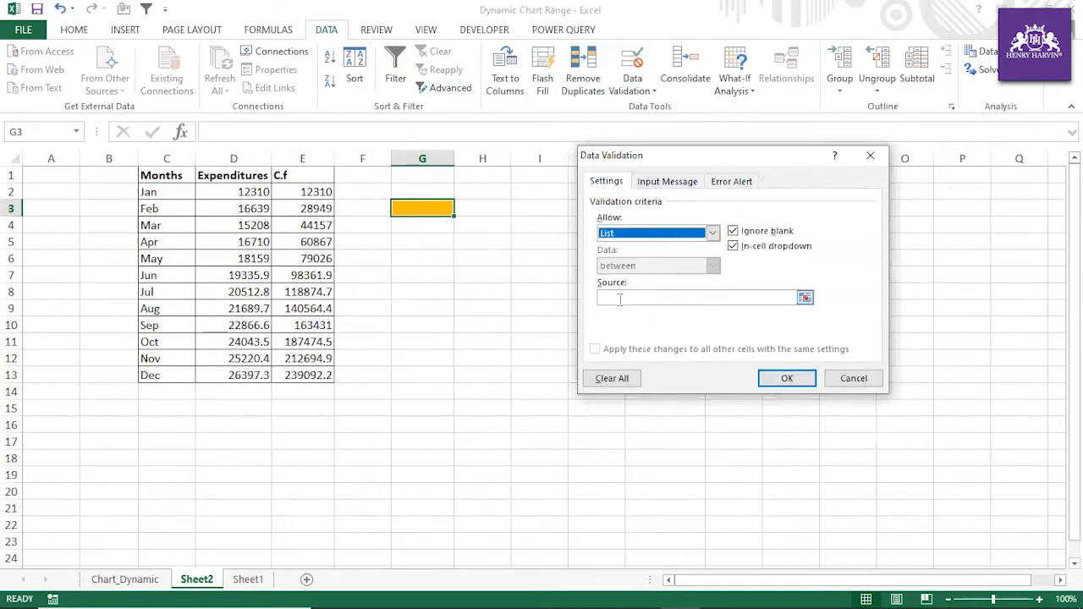
left_click(745, 297)
left_click_drag(169, 190, 181, 375)
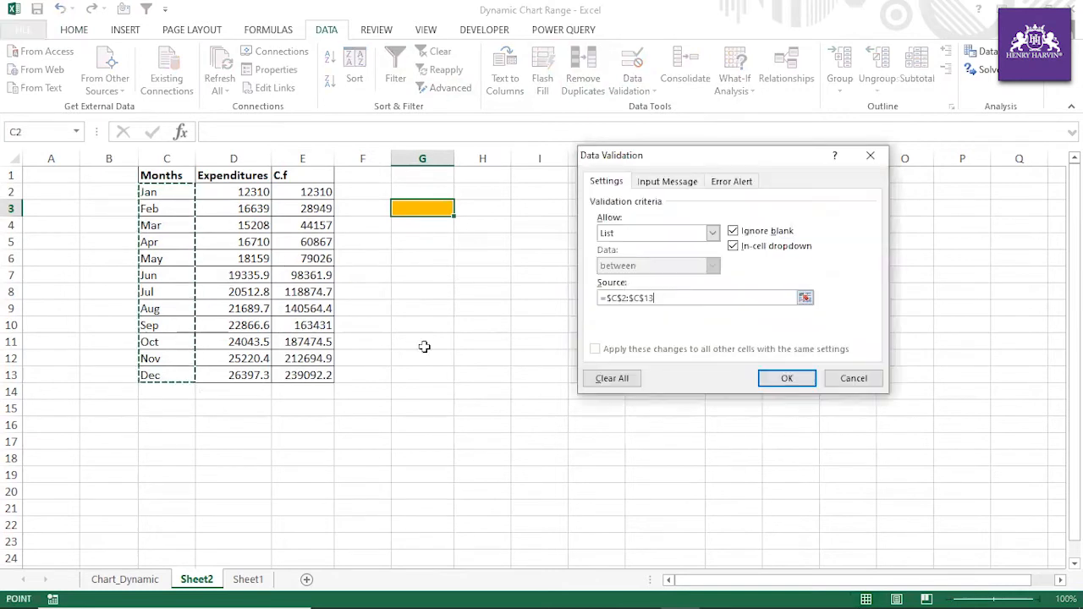
left_click(764, 378)
Choose Mar from the dropdown list in G3 and format it bold, two font sizes larger.
left_click(461, 209)
left_click(432, 243)
left_click(76, 31)
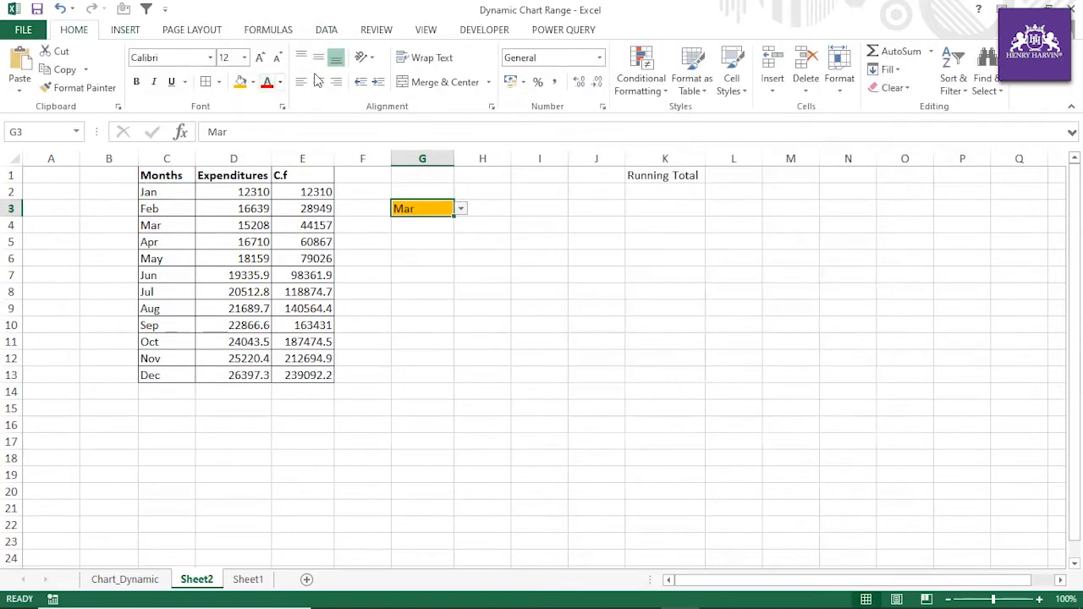
left_click(260, 58)
left_click(260, 57)
left_click(424, 306)
left_click(413, 209)
key("ctrl+b")
left_click(437, 288)
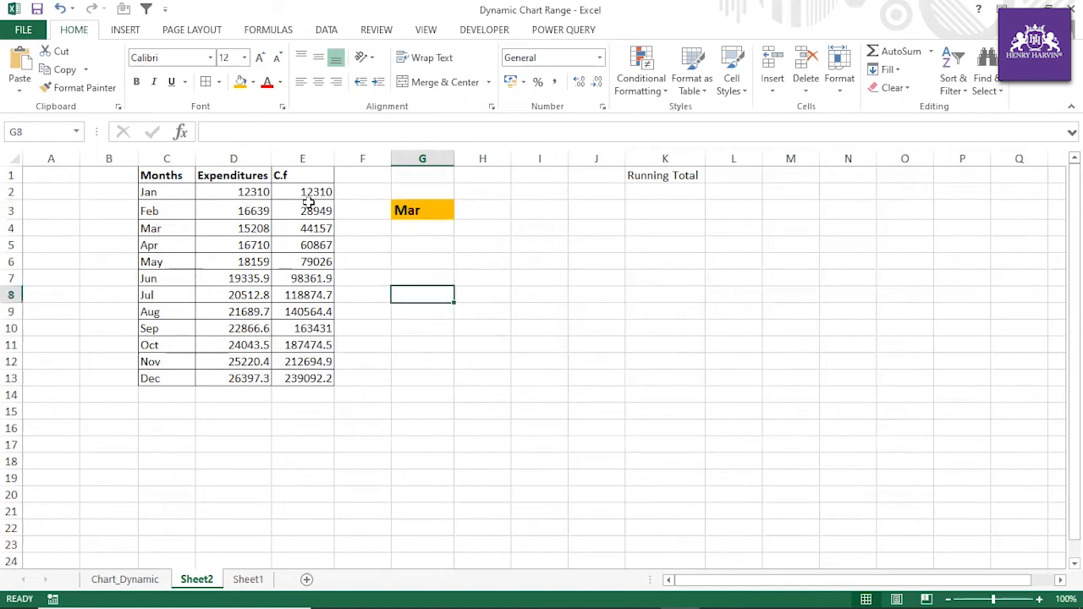
Enter the heading Running Total in cell H2 and autofit the width of column H.
left_click(212, 183)
double_click(284, 131)
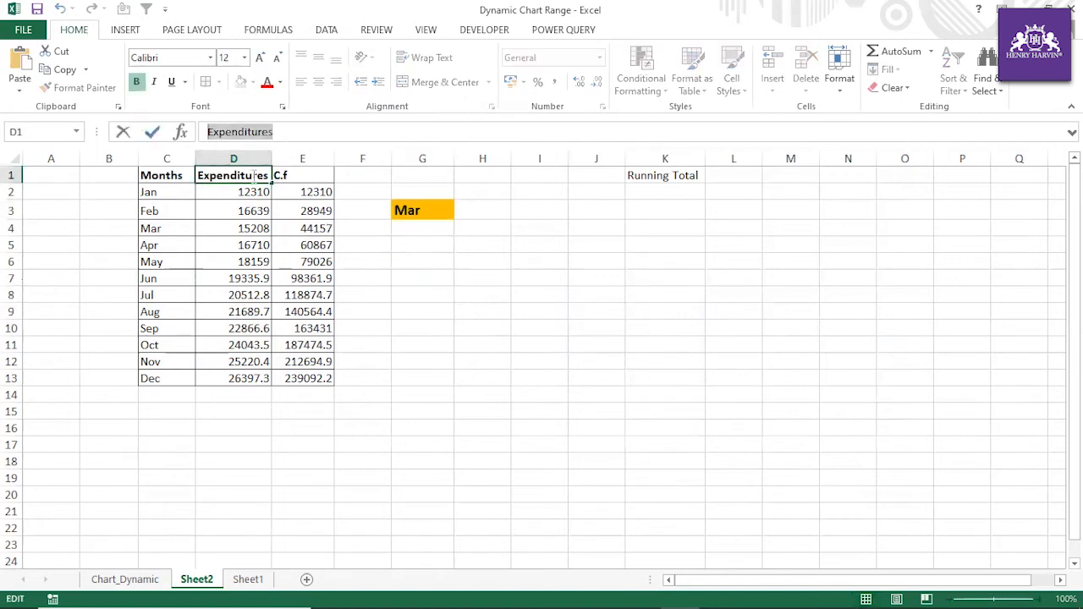
left_click(480, 195)
type("Running Total")
left_click(517, 260)
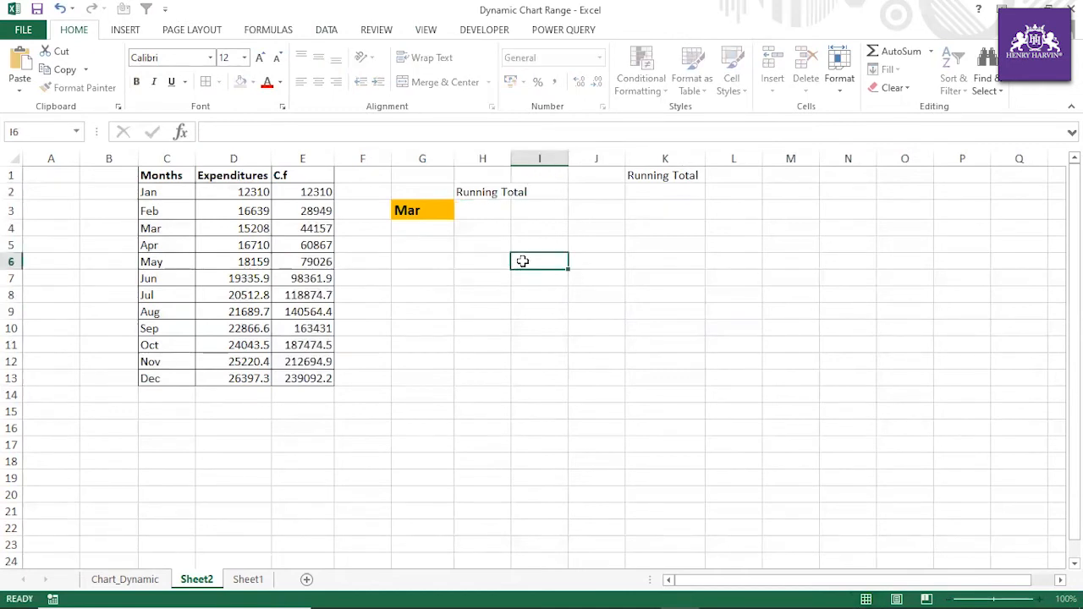
double_click(511, 158)
left_click(500, 191)
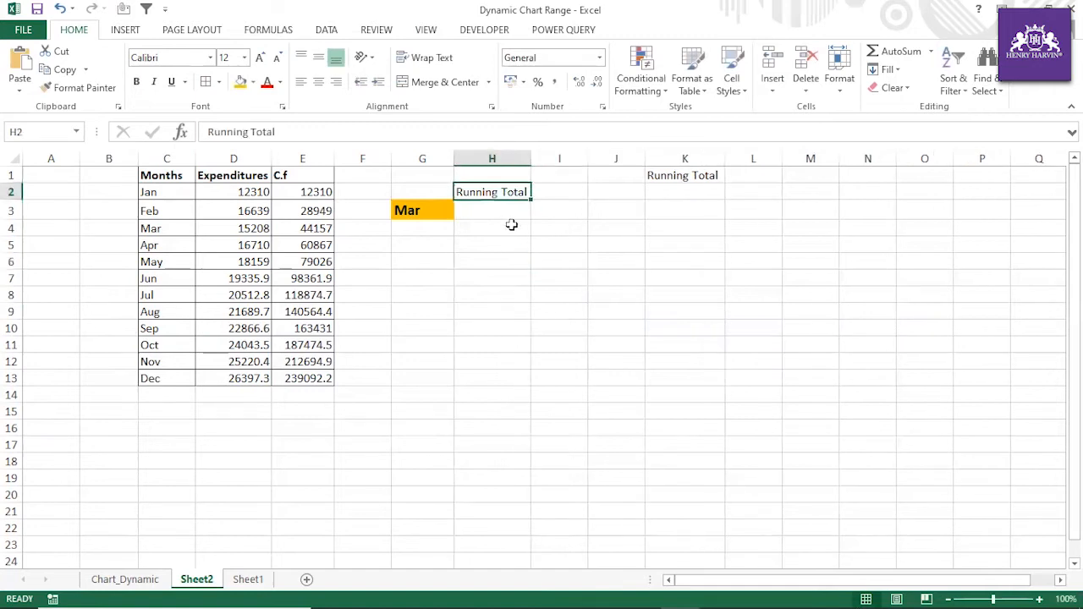
left_click(500, 227)
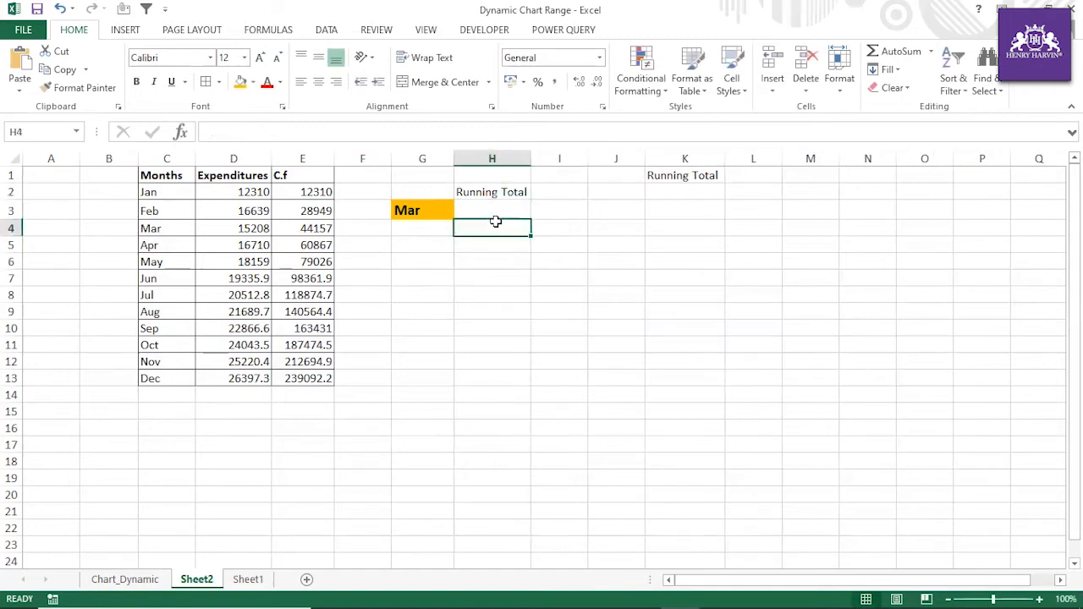
Enter the formula =MATCH(G3,C2:C13,0) in cell H3 to find the chosen month's position in the Months list.
left_click(492, 208)
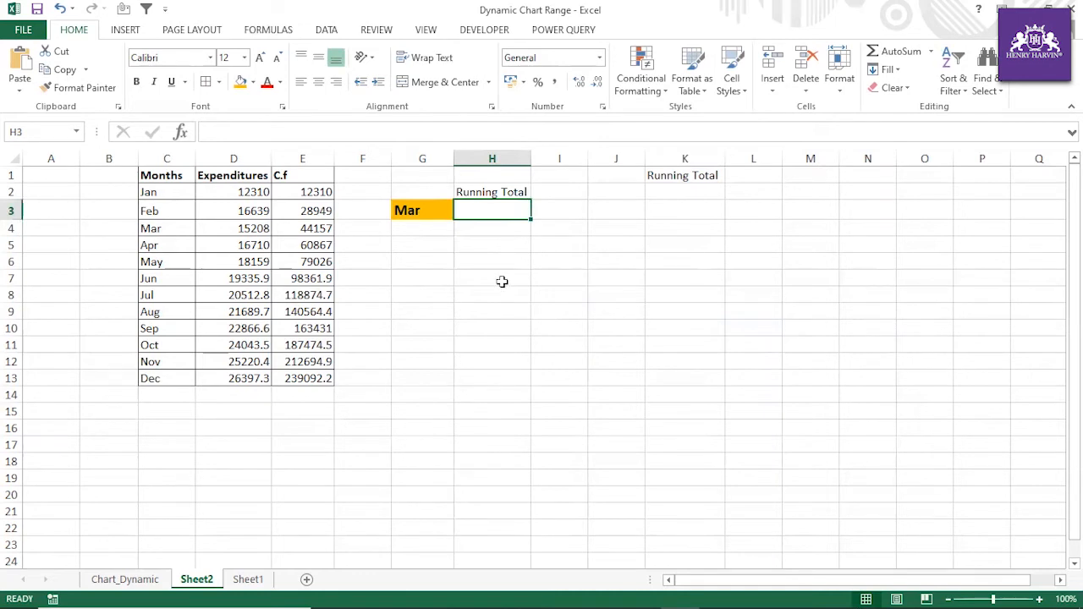
left_click(431, 209)
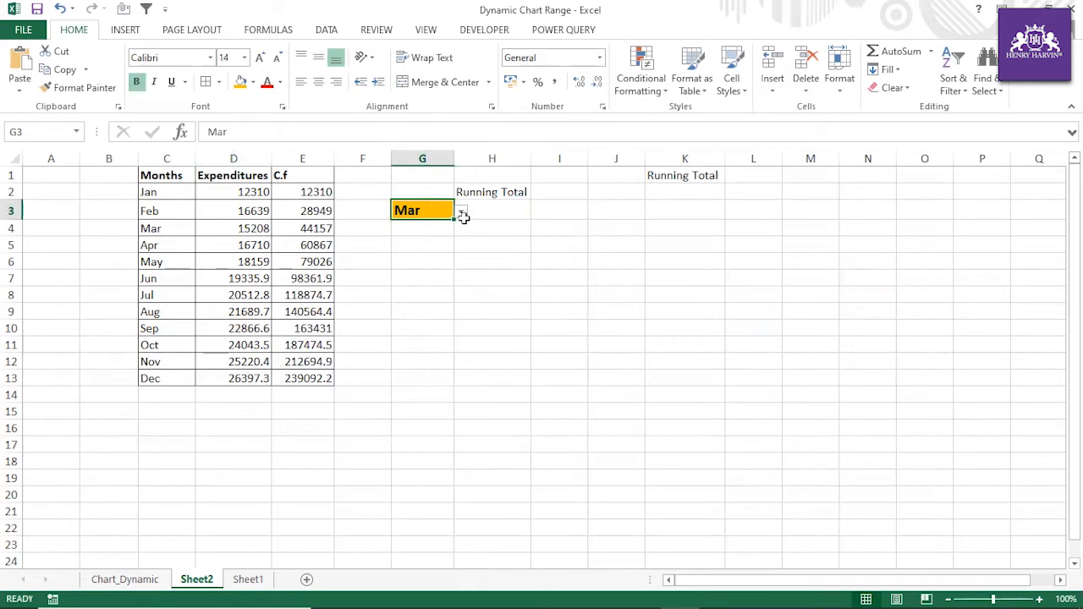
left_click(491, 209)
type("=match")
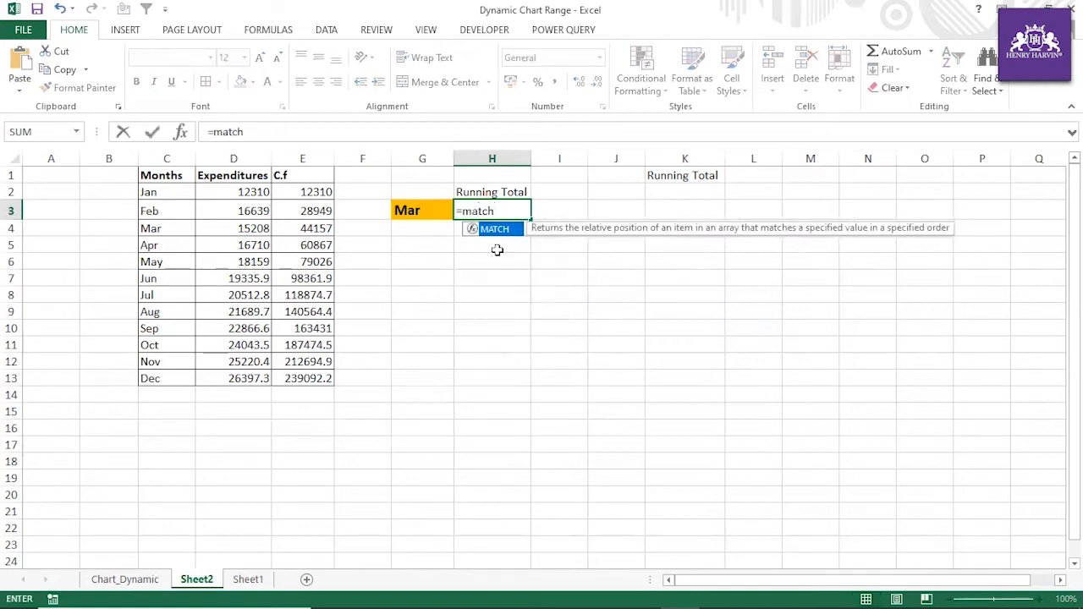
type("(")
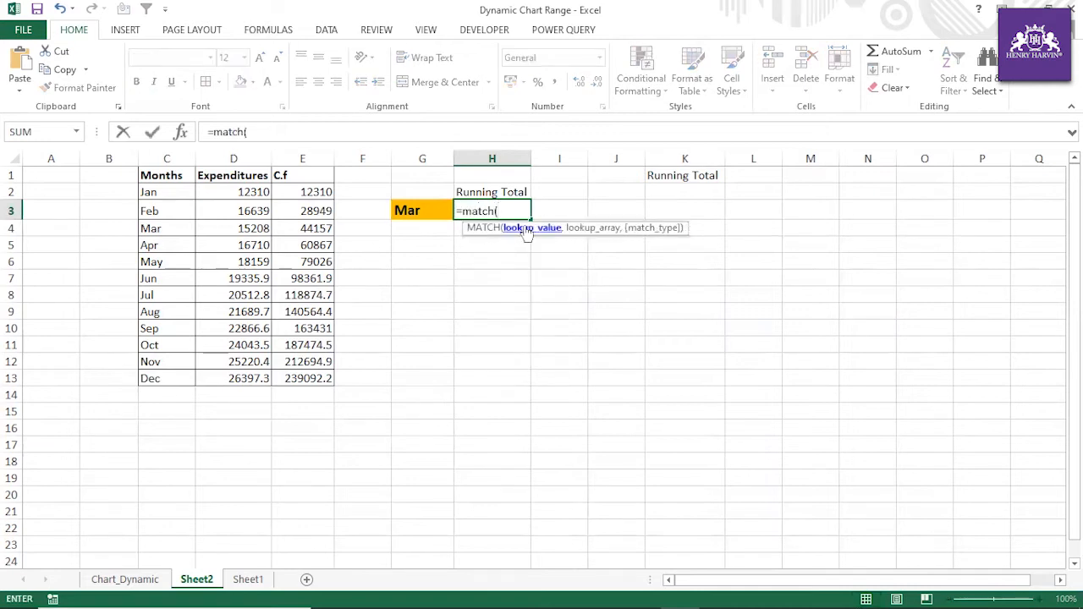
left_click(433, 207)
type(",")
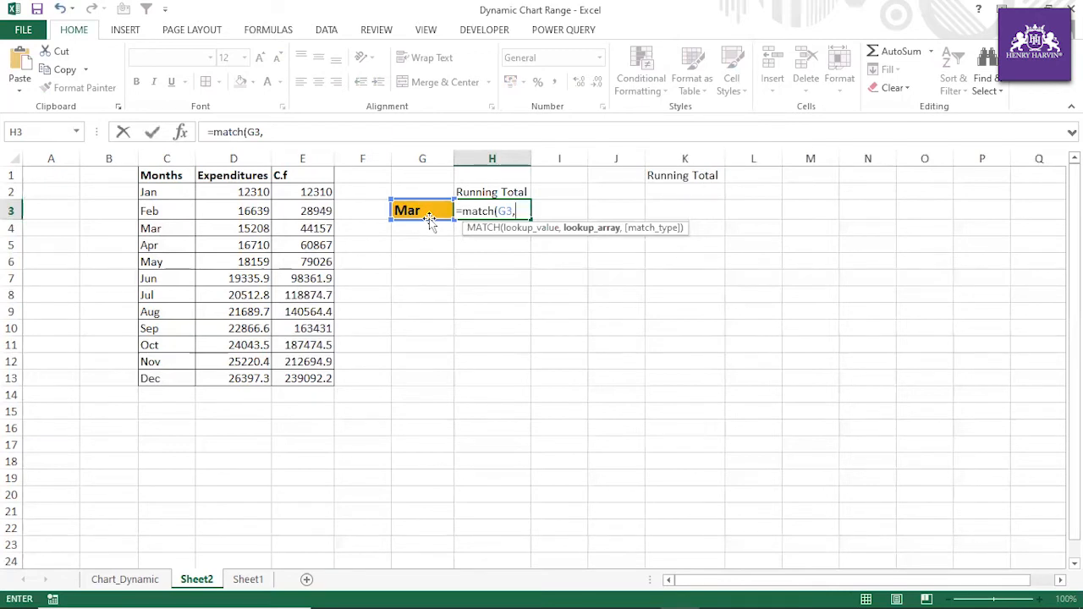
left_click_drag(176, 191, 178, 375)
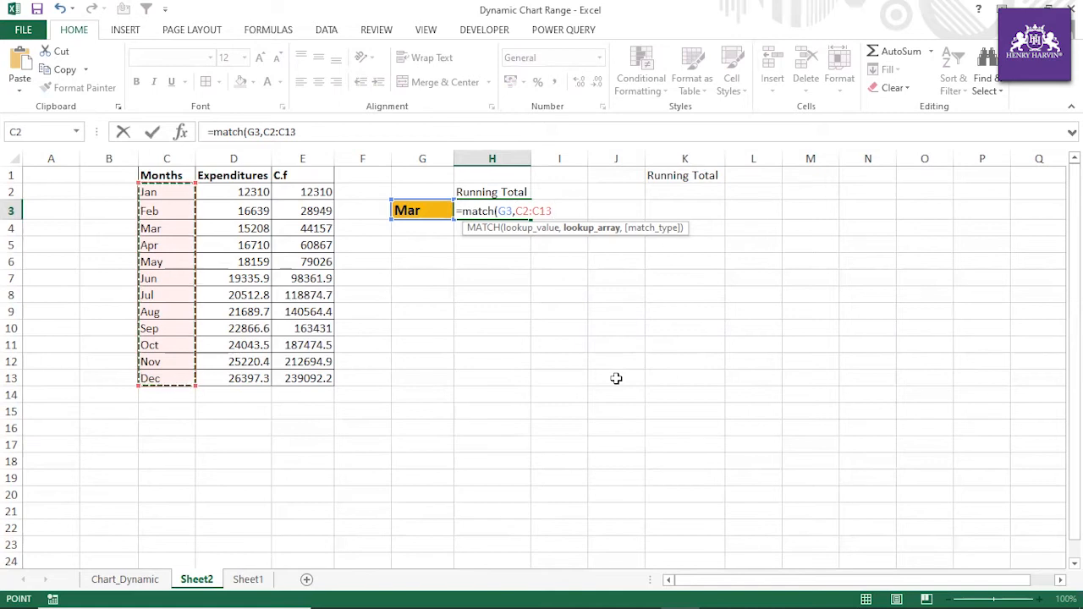
type(",0)")
key("Return")
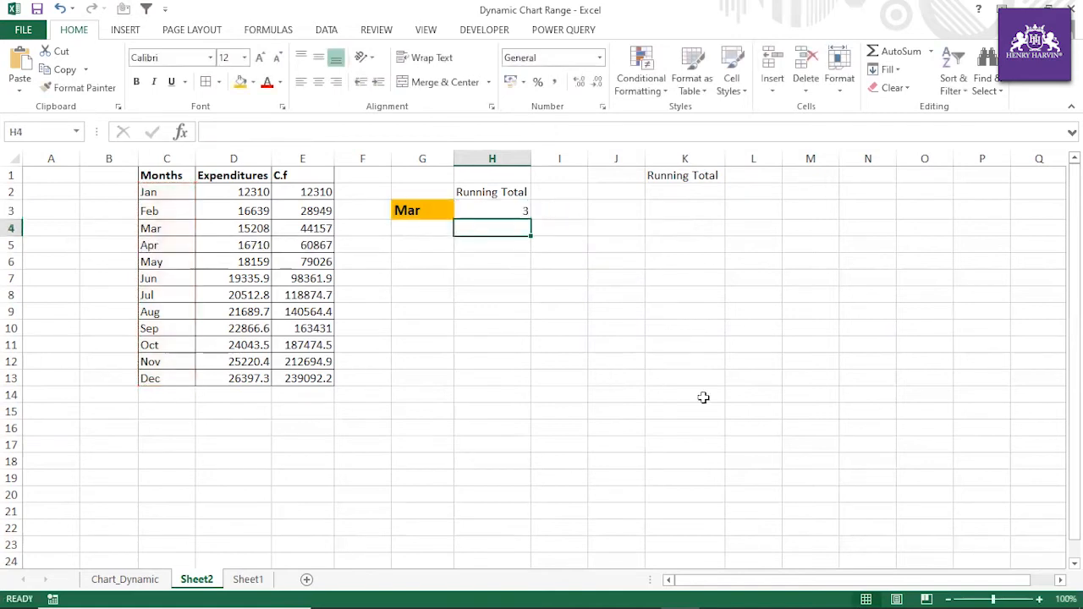
Test the MATCH formula in H3 against the Months list, switching the G3 dropdown to Jul.
left_click(516, 210)
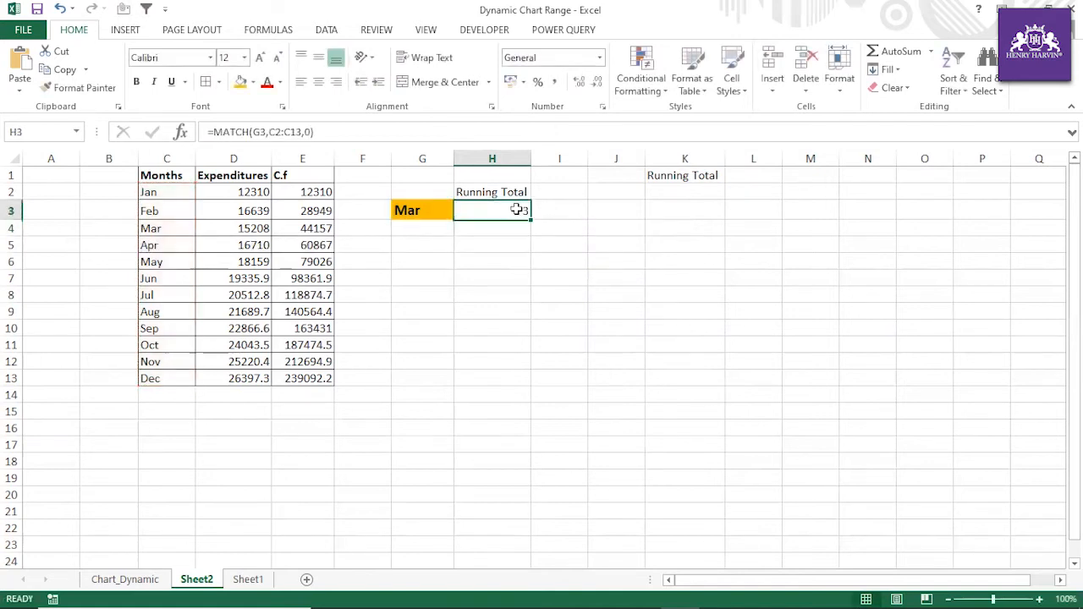
left_click(414, 209)
left_click(156, 192)
left_click(156, 210)
left_click(156, 227)
left_click(435, 214)
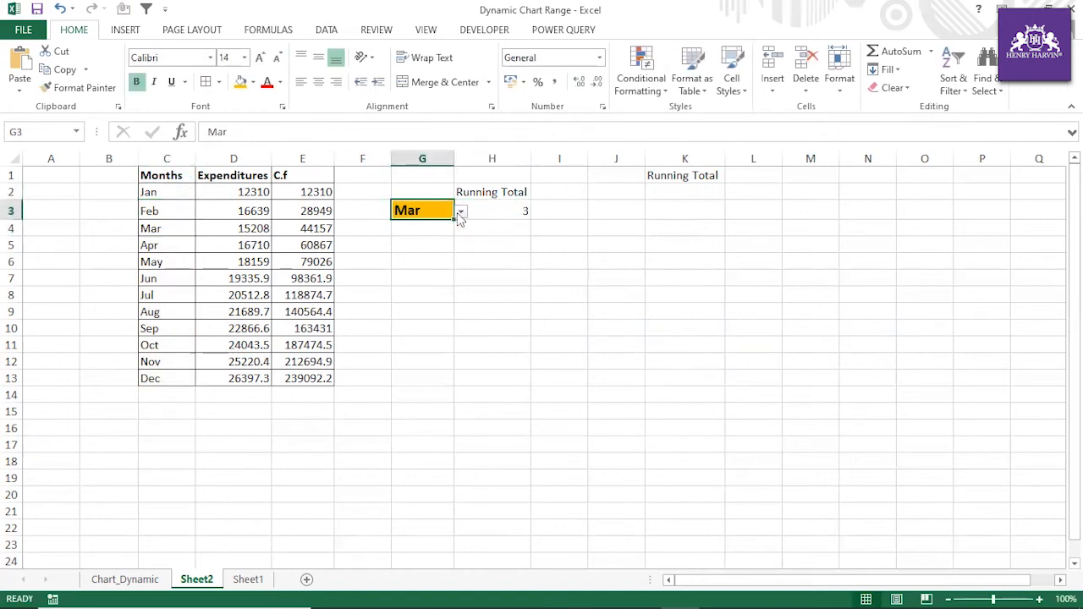
left_click(460, 211)
left_click(423, 268)
left_click(161, 291)
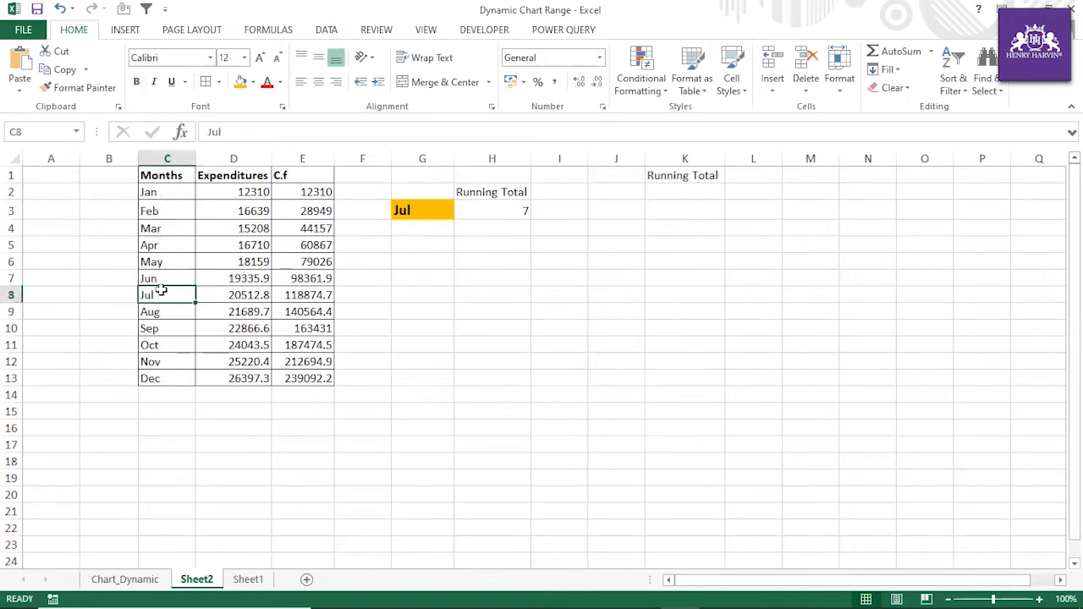
left_click(482, 211)
left_click(424, 210)
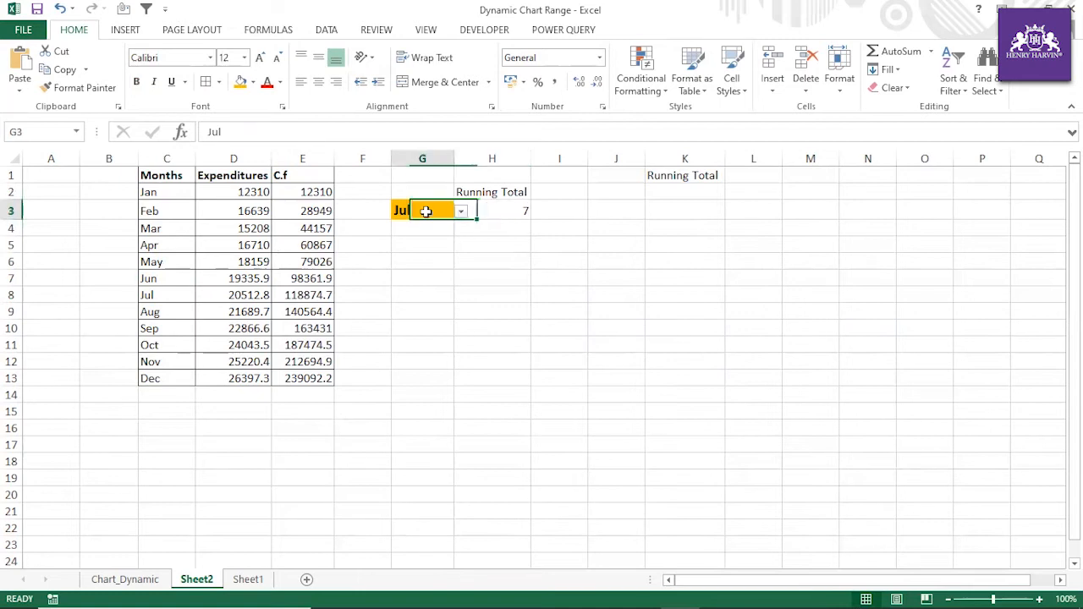
Nest the MATCH in H3 inside INDEX over D2:D13 and compare the result with July's expenditure.
left_click(482, 212)
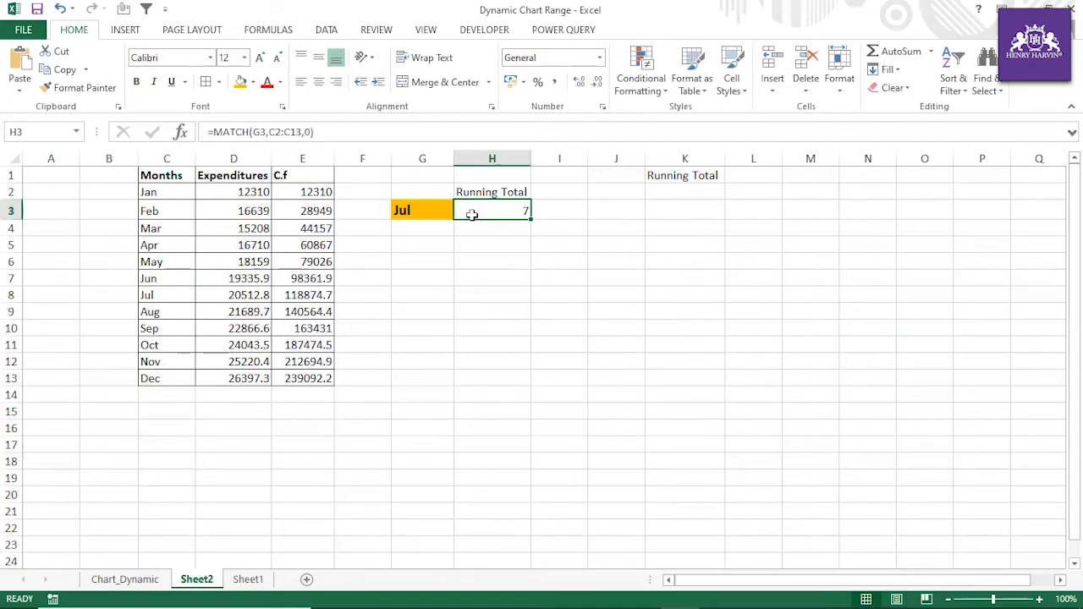
left_click_drag(214, 134, 314, 133)
left_click(214, 132)
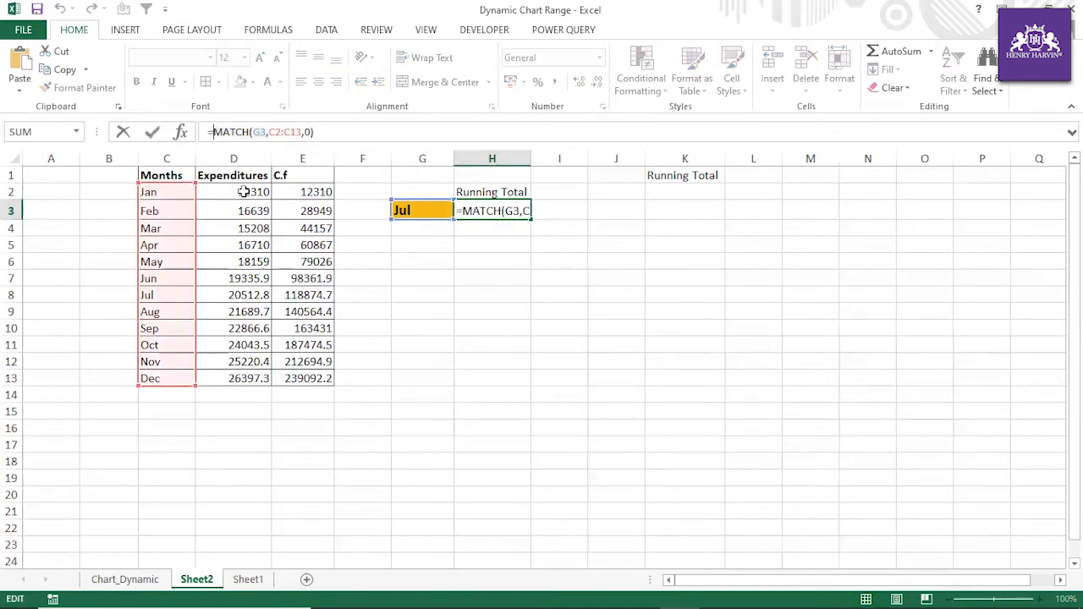
type("index(")
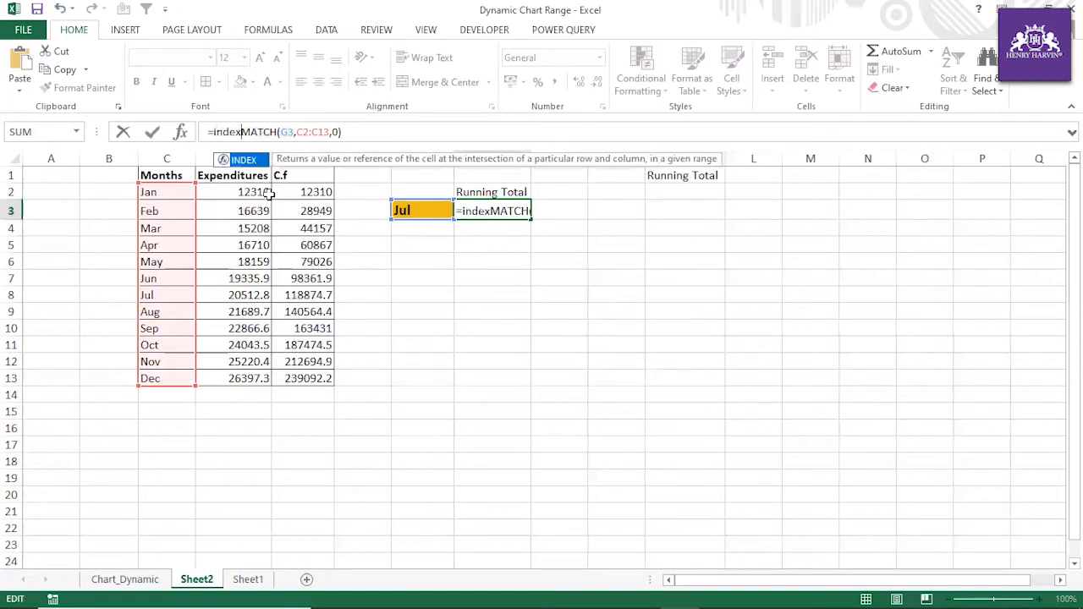
left_click_drag(313, 164, 748, 52)
left_click_drag(242, 193, 259, 383)
type(",")
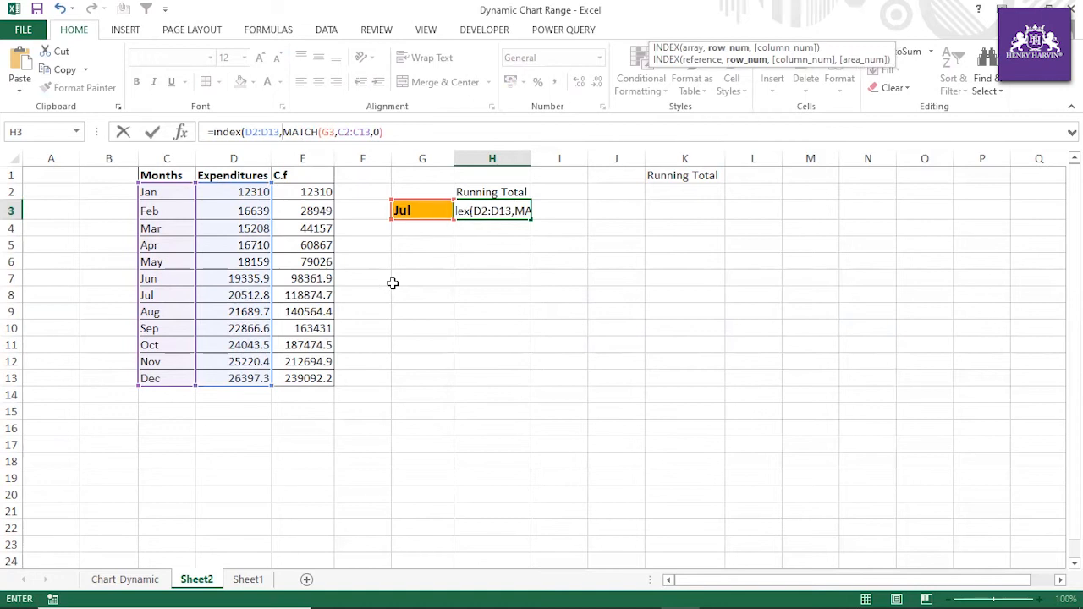
key("Return")
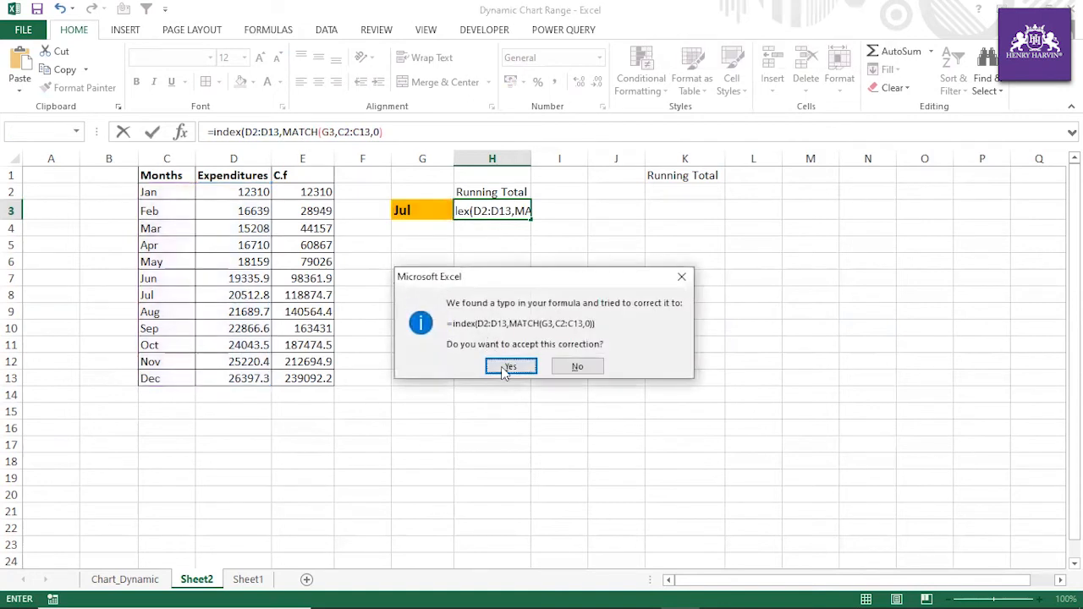
left_click(513, 366)
left_click(430, 207)
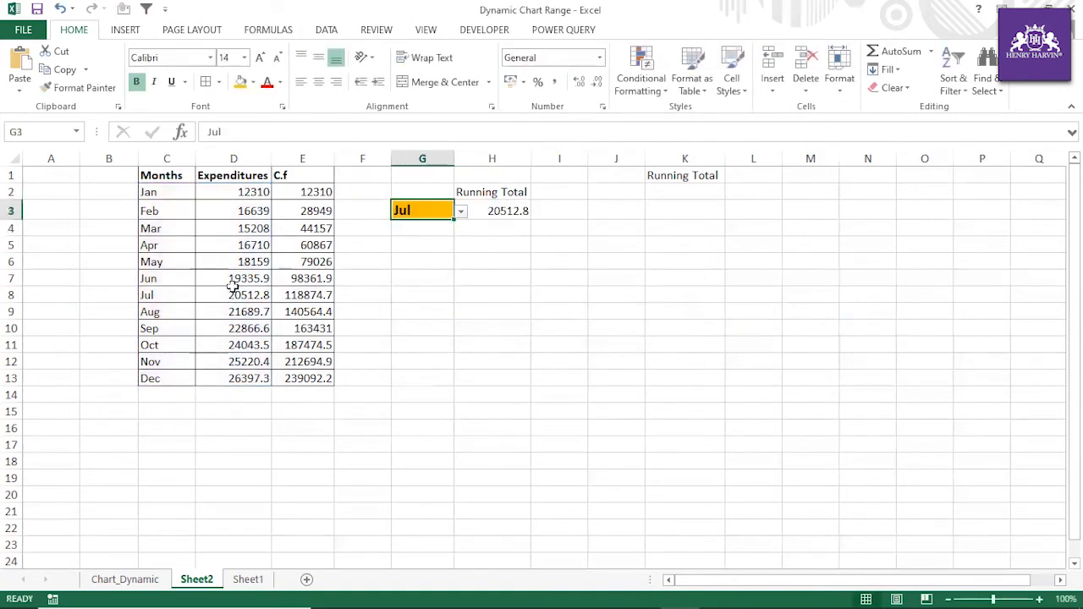
left_click(264, 293)
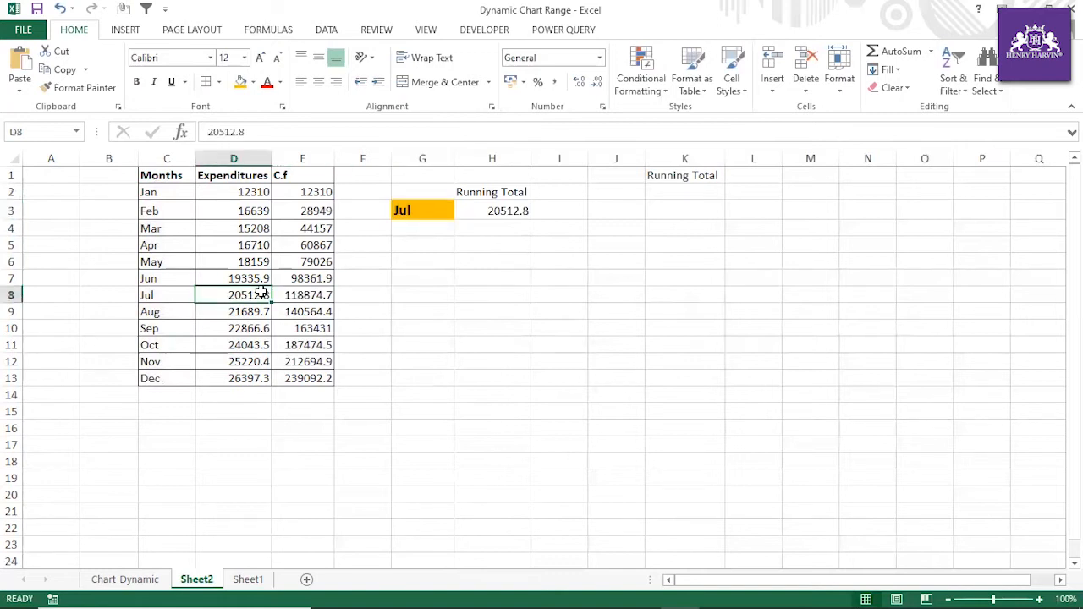
left_click_drag(287, 175, 298, 376)
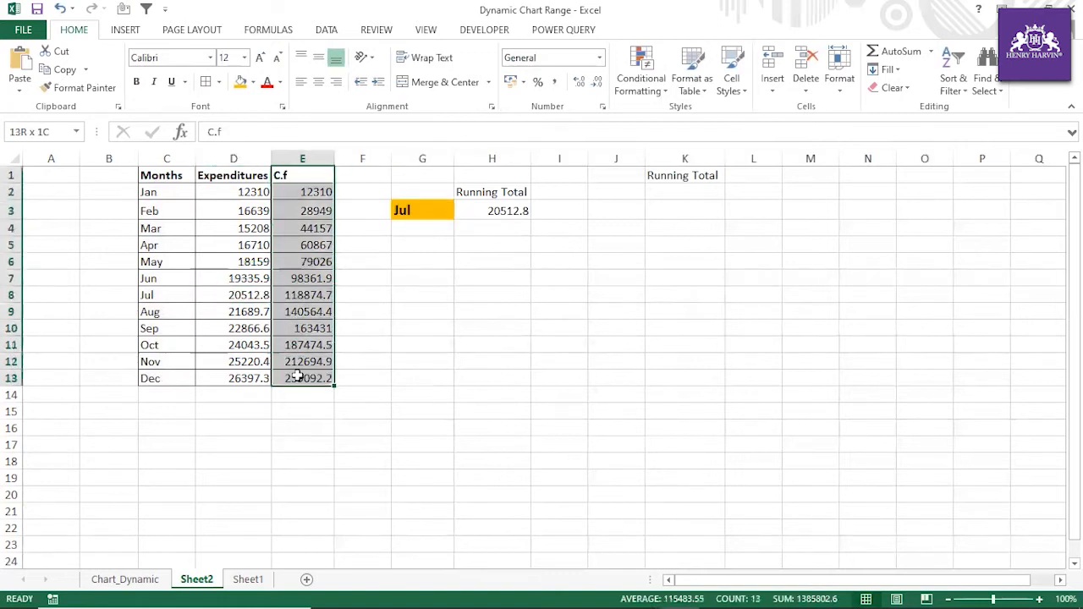
left_click(287, 160)
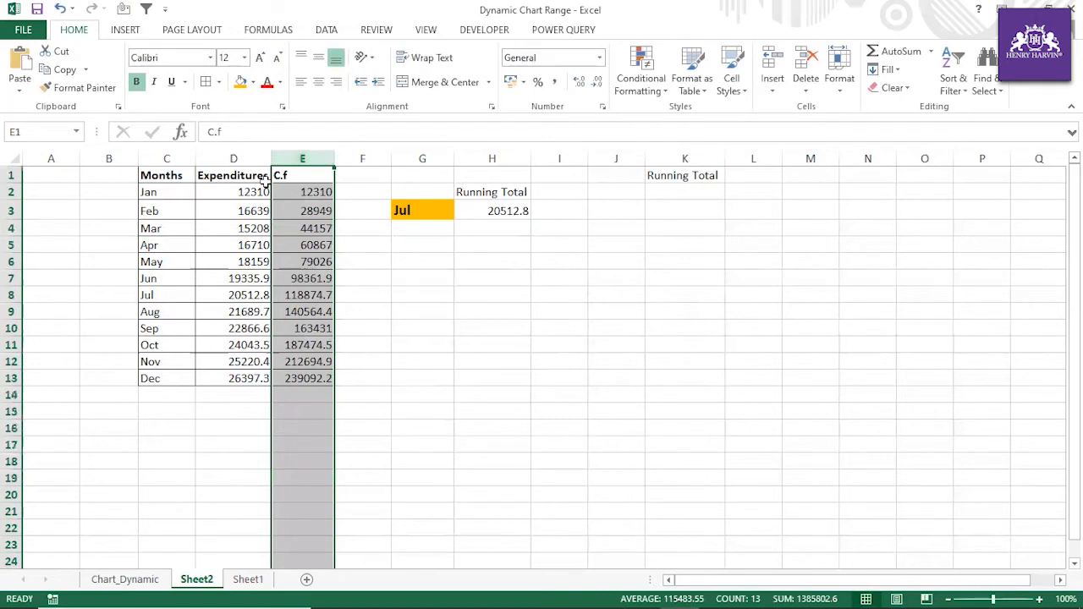
Turn the H3 formula into a range starting at D2: =D2:INDEX(D2:D13,MATCH(G3,C2:C13,0)).
left_click(491, 208)
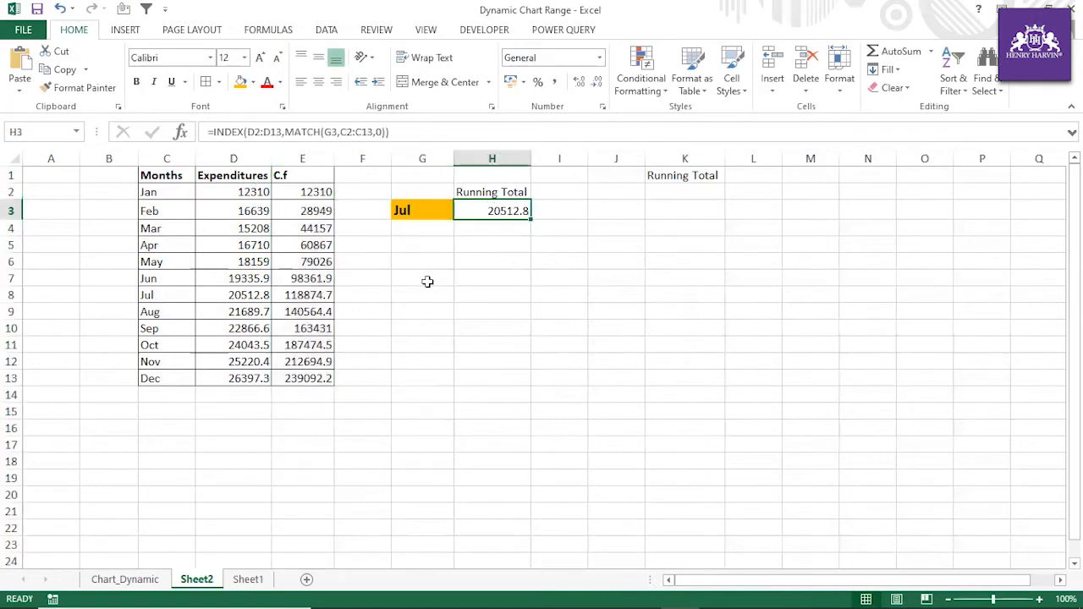
left_click(217, 132)
type(":")
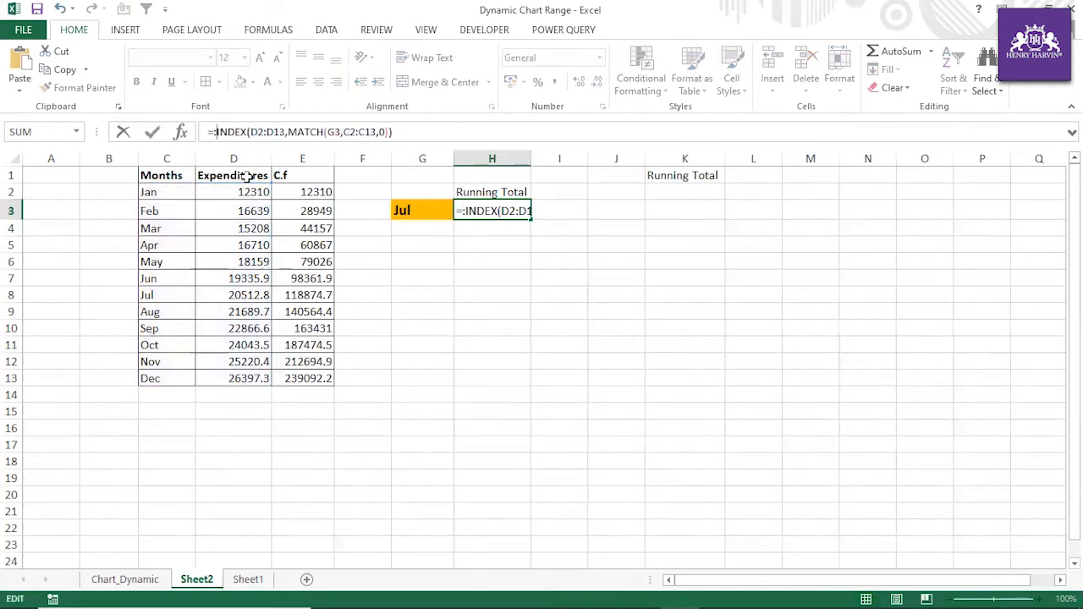
key("Return")
left_click(510, 395)
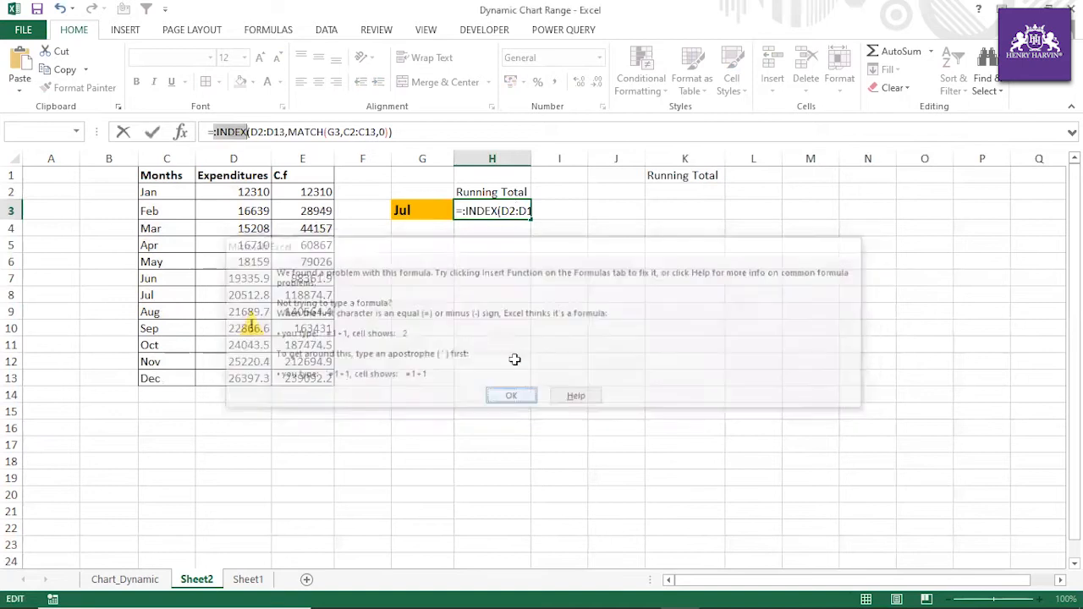
left_click(406, 127)
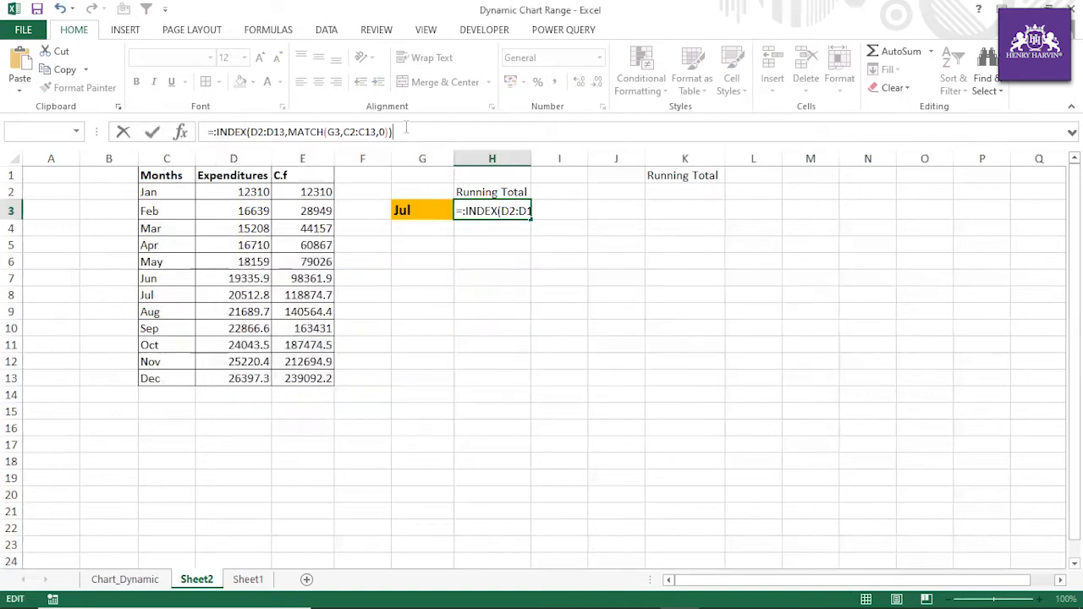
left_click_drag(218, 135, 421, 136)
left_click(213, 132)
left_click(244, 192)
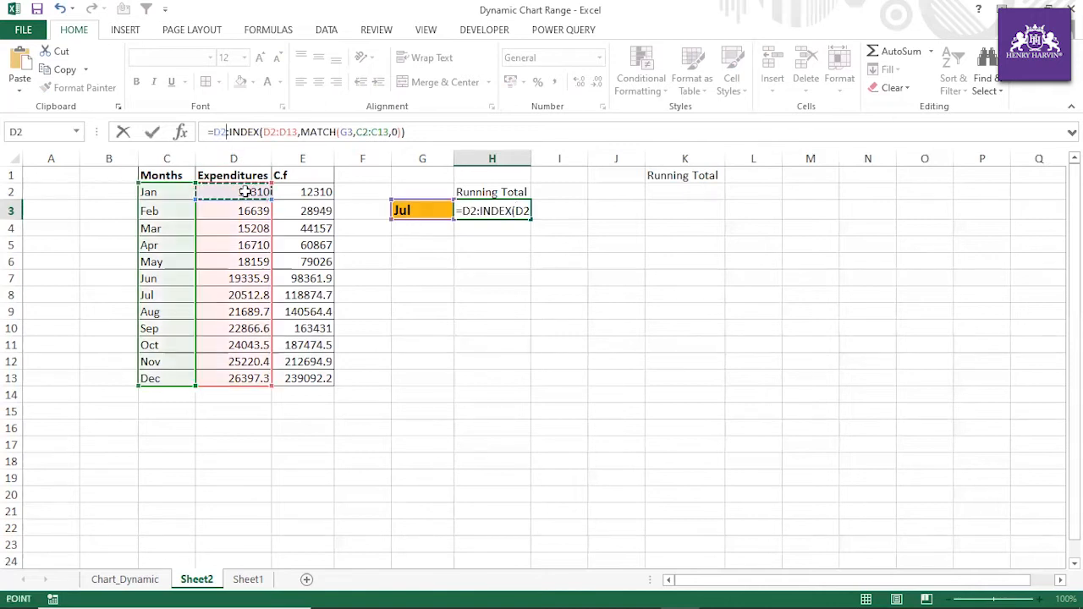
key("Return")
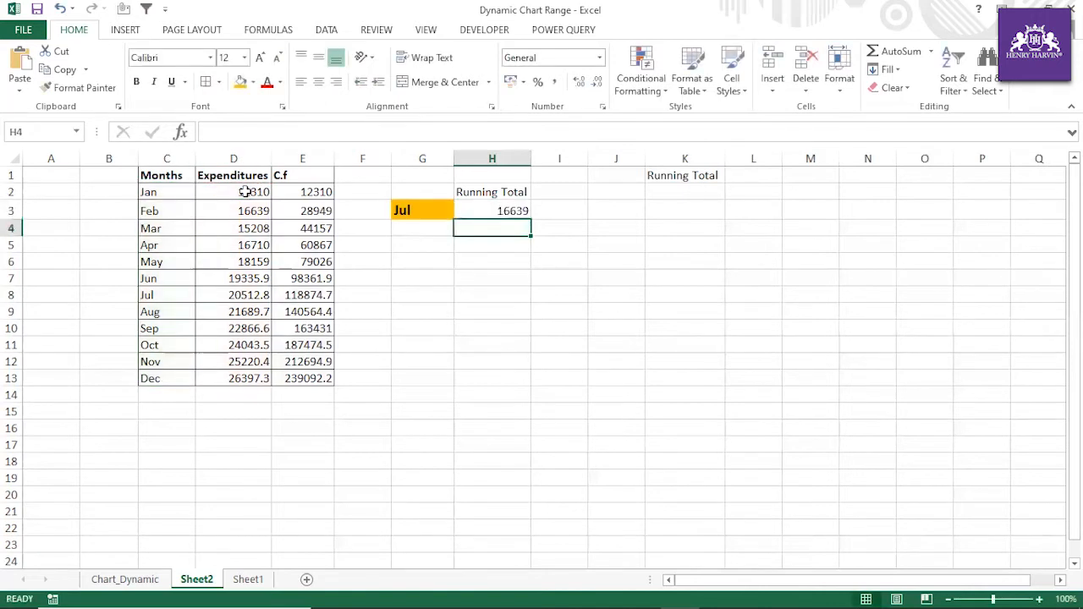
Evaluate the whole D2:INDEX expression in H3 to inspect its array of values, then discard the evaluation.
left_click(494, 208)
left_click_drag(213, 132, 455, 132)
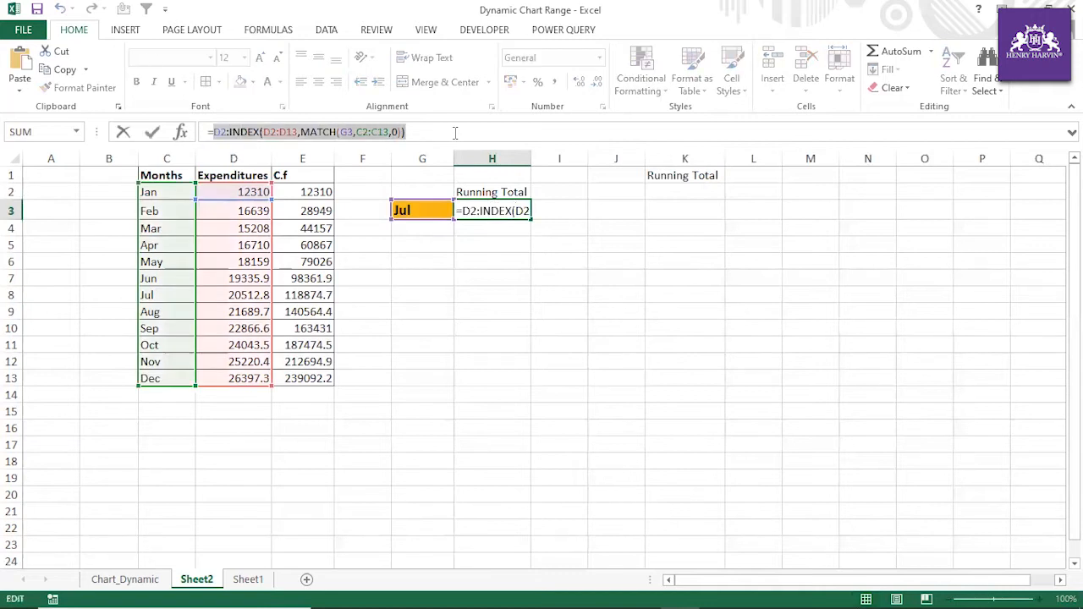
key("F9")
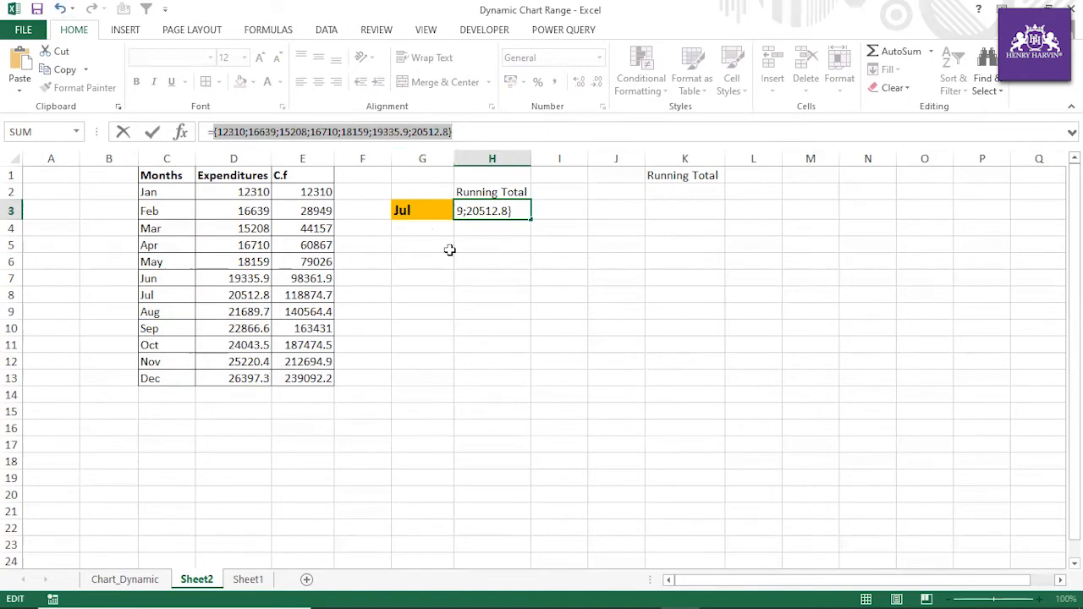
key("Escape")
left_click(479, 276)
Wrap the range expression in H3 in SUMPRODUCT: =SUMPRODUCT(D2:INDEX(D2:D13,MATCH(G3,C2:C13,0))).
left_click(496, 213)
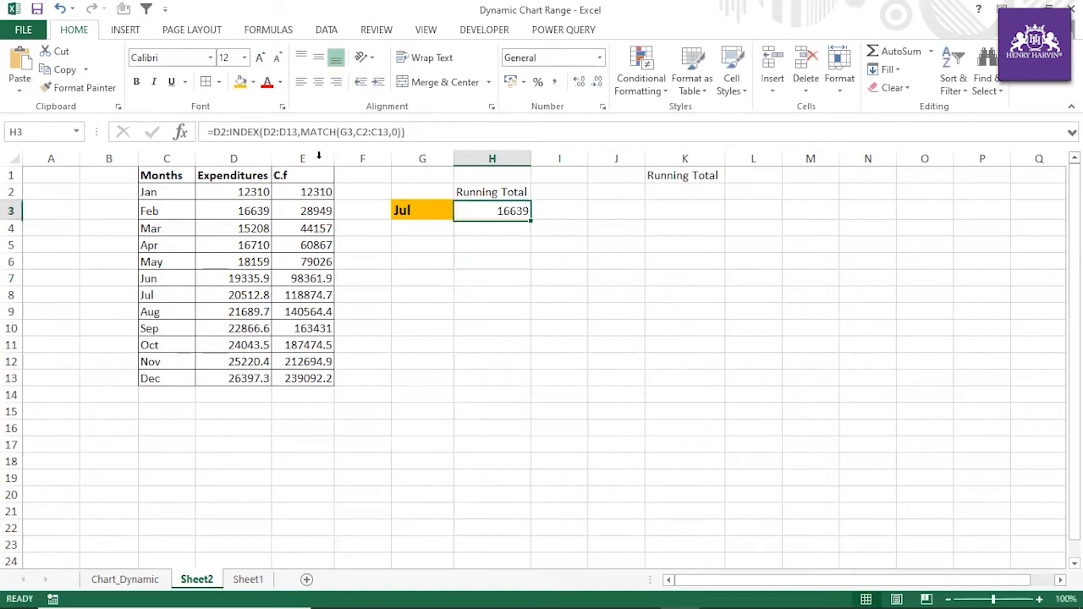
left_click(216, 133)
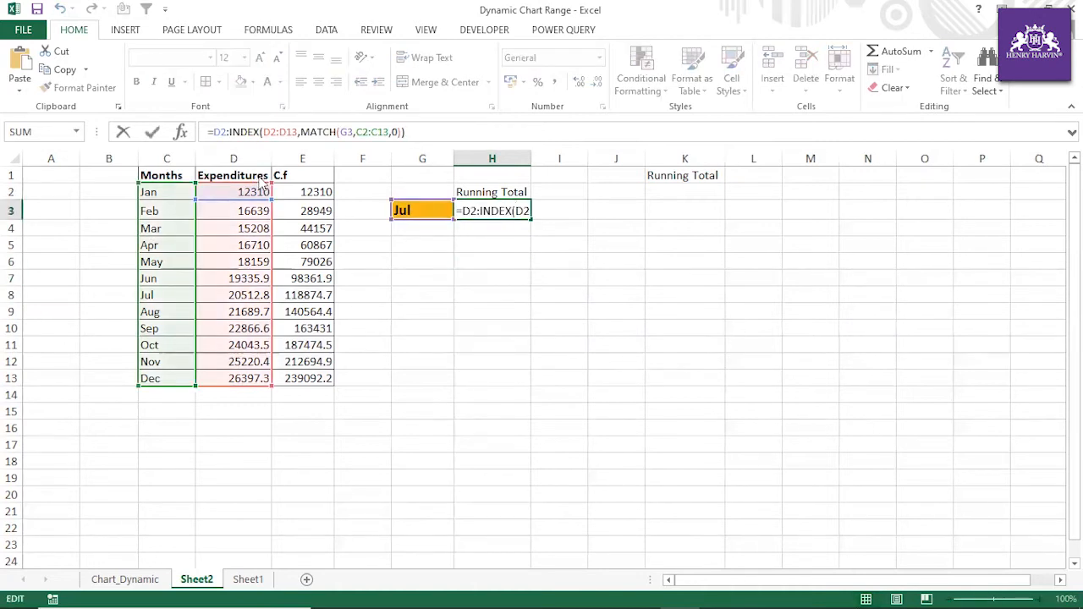
type("sum")
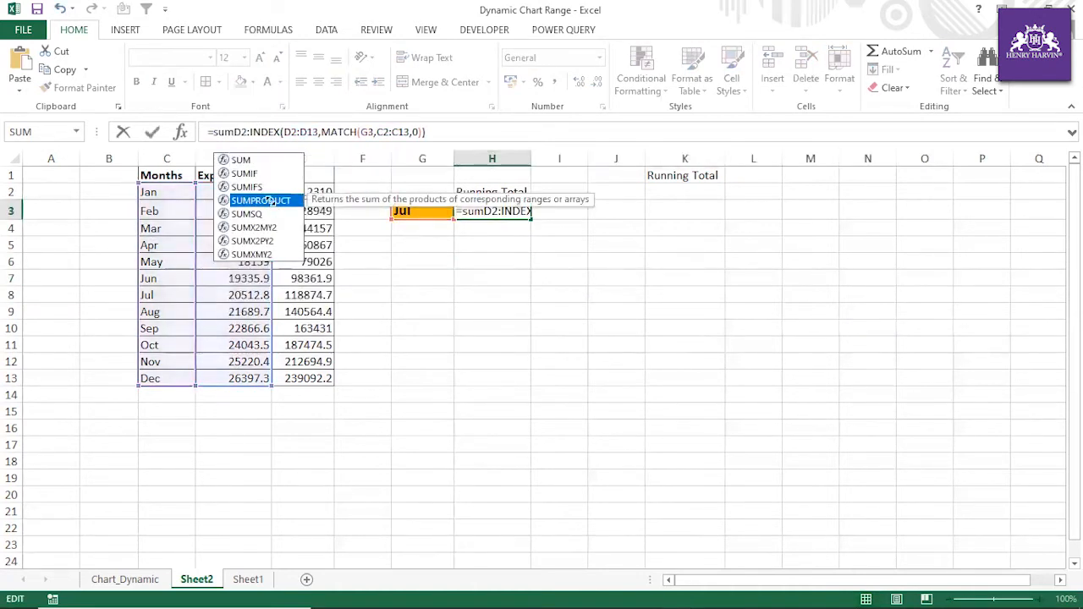
double_click(269, 201)
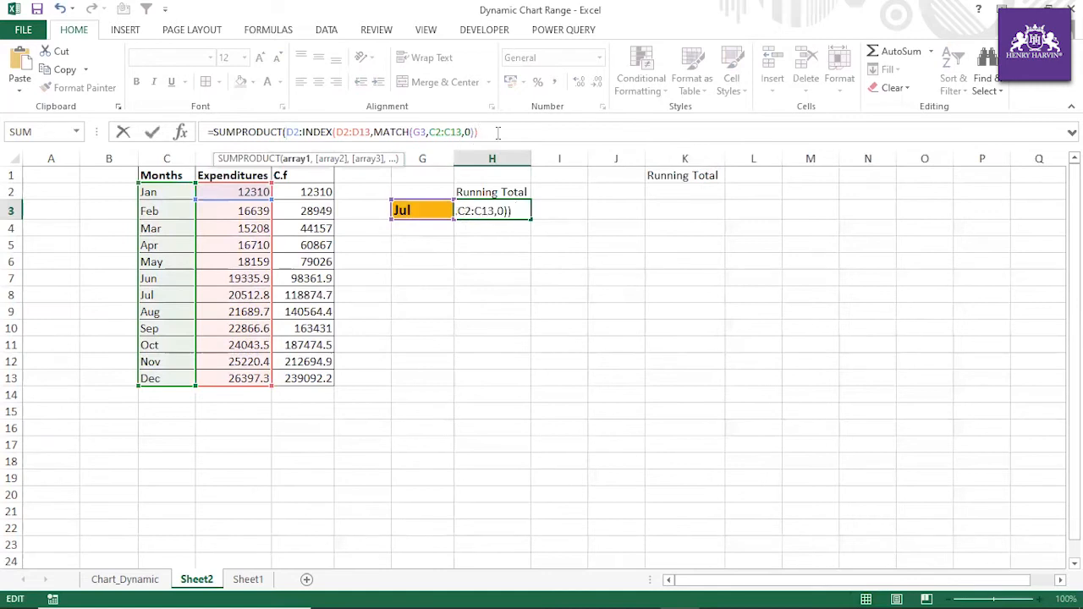
type(")")
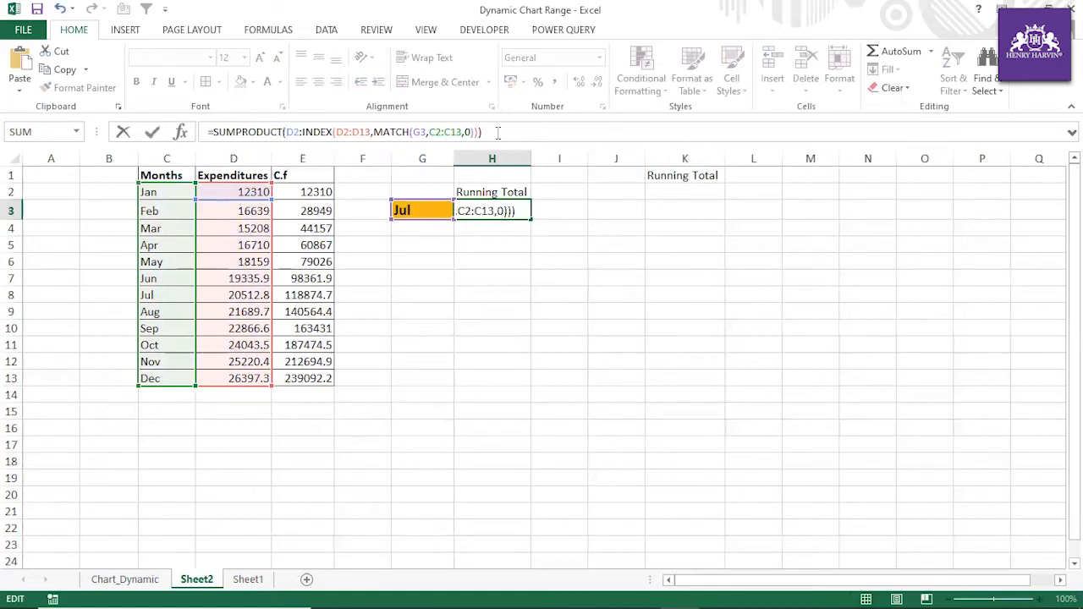
key("Return")
Choose Oct from the G3 dropdown and select D2:D11 to compare its sum with the running total.
left_click(414, 205)
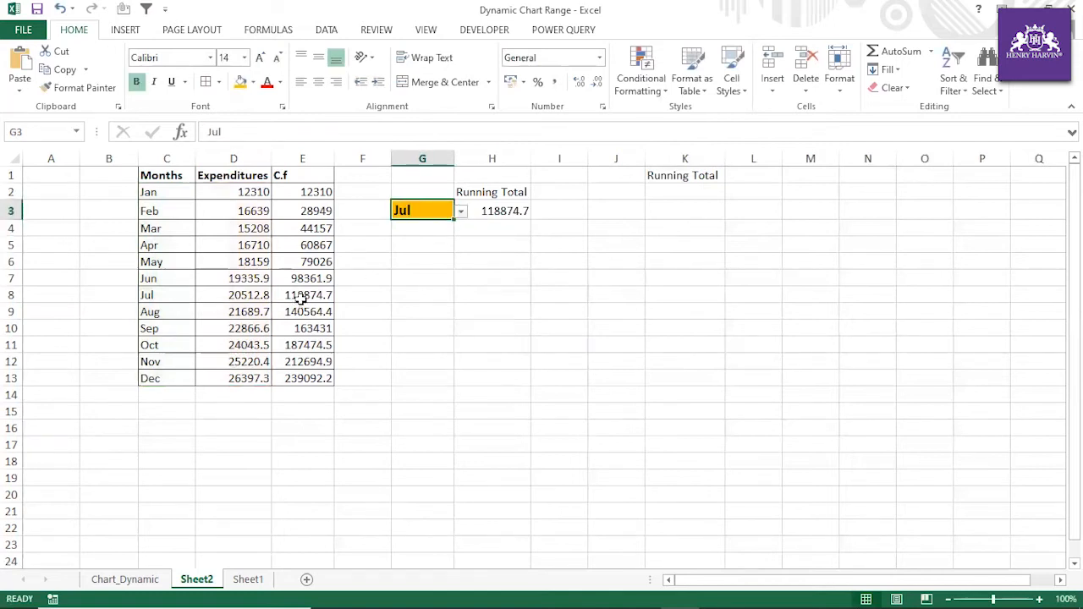
left_click(461, 212)
left_click(421, 279)
left_click_drag(250, 200, 244, 342)
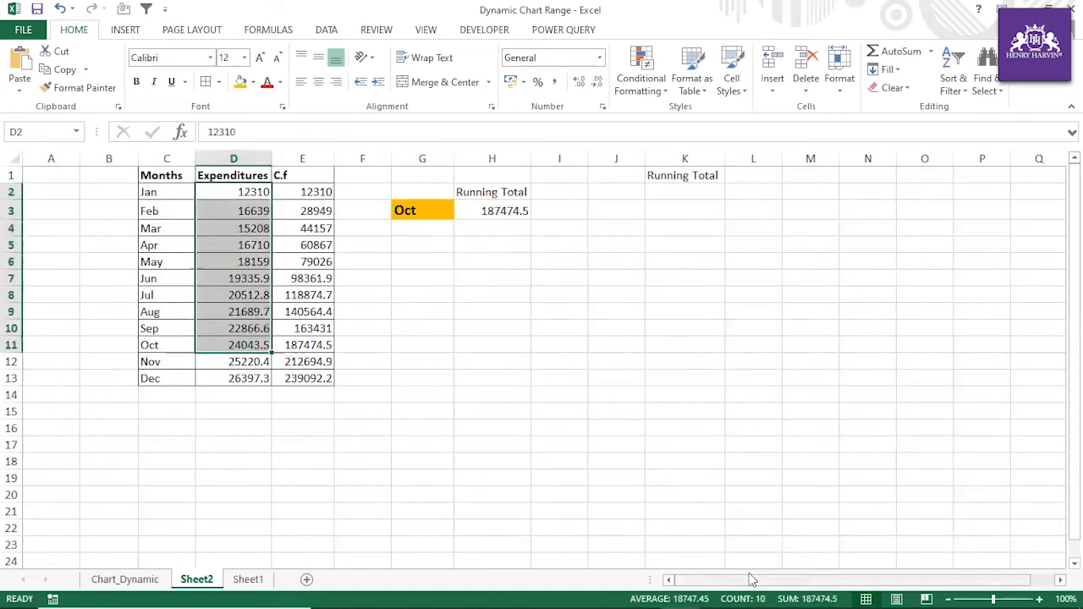
Clear the C.f helper values from column E on Sheet2.
left_click(307, 345)
left_click(302, 159)
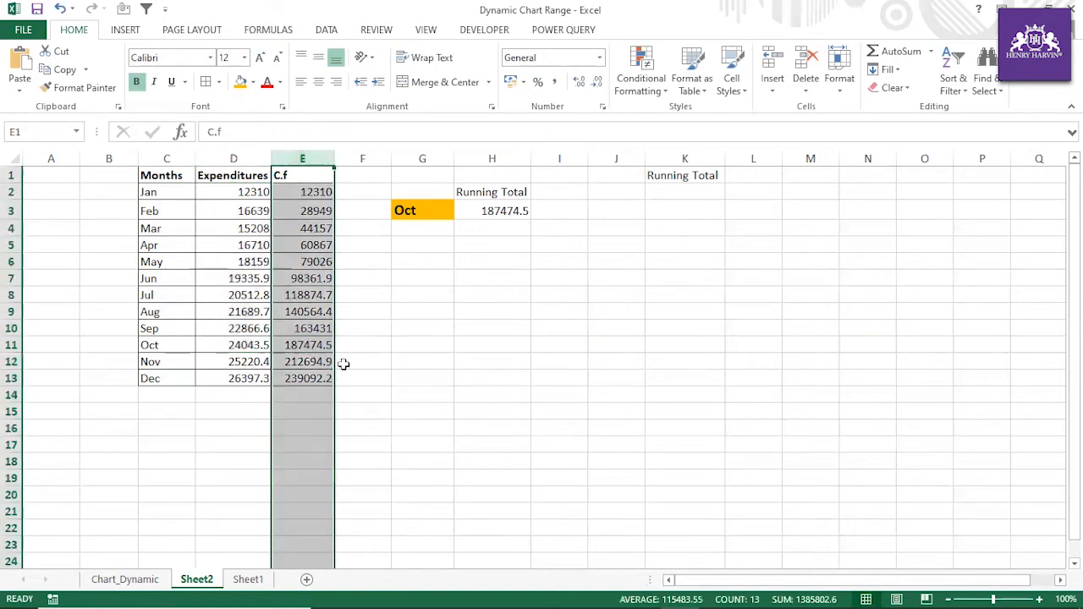
key("Delete")
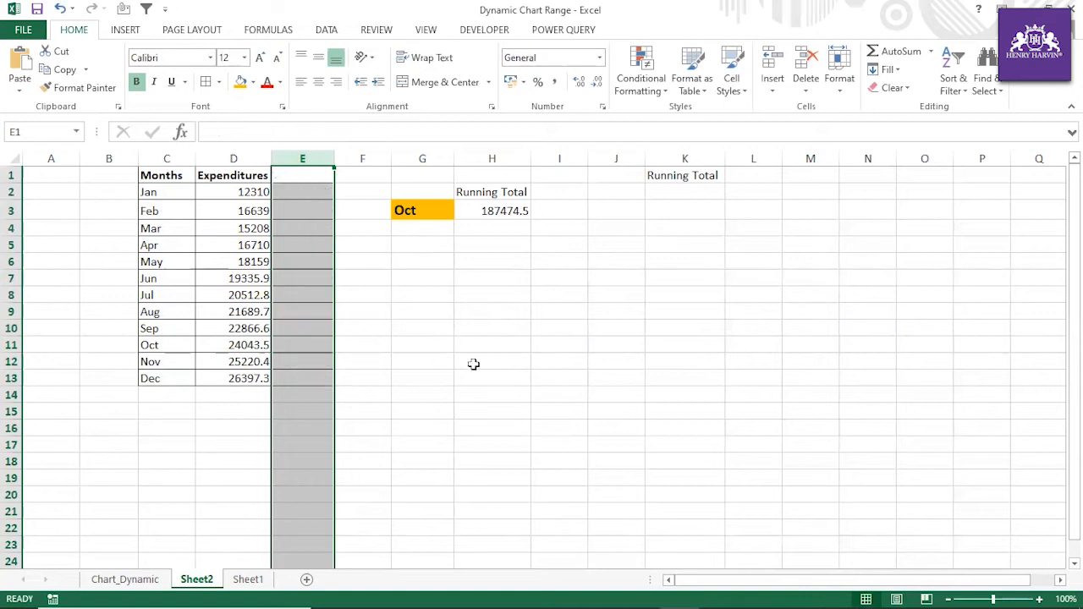
left_click(474, 365)
Choose Sep from the G3 dropdown and select D2:D10 to compare its sum with the running total.
left_click(435, 211)
left_click(460, 211)
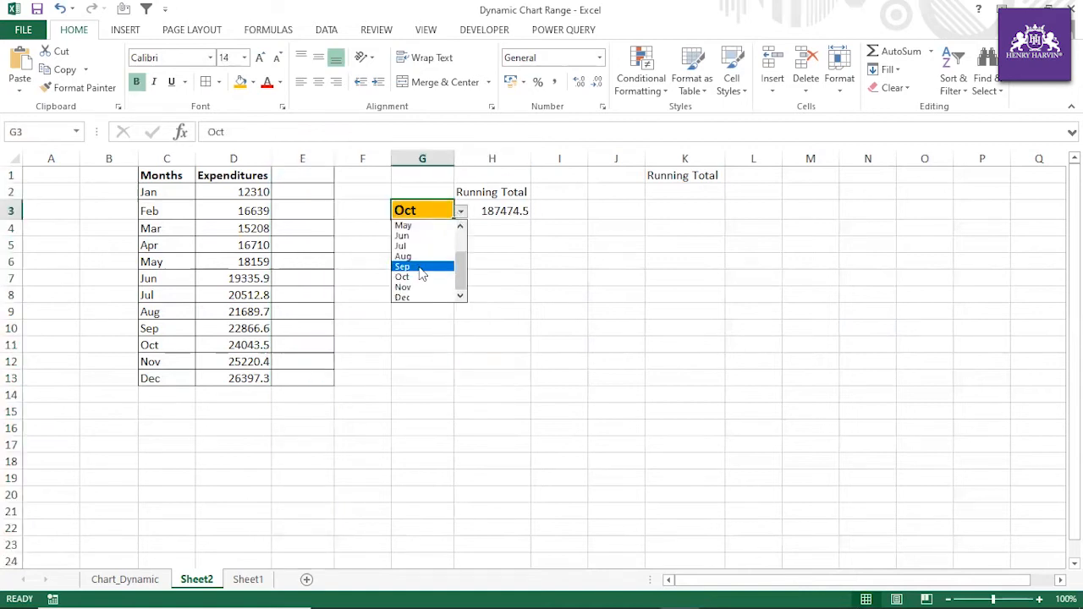
left_click(425, 268)
left_click_drag(236, 192, 235, 323)
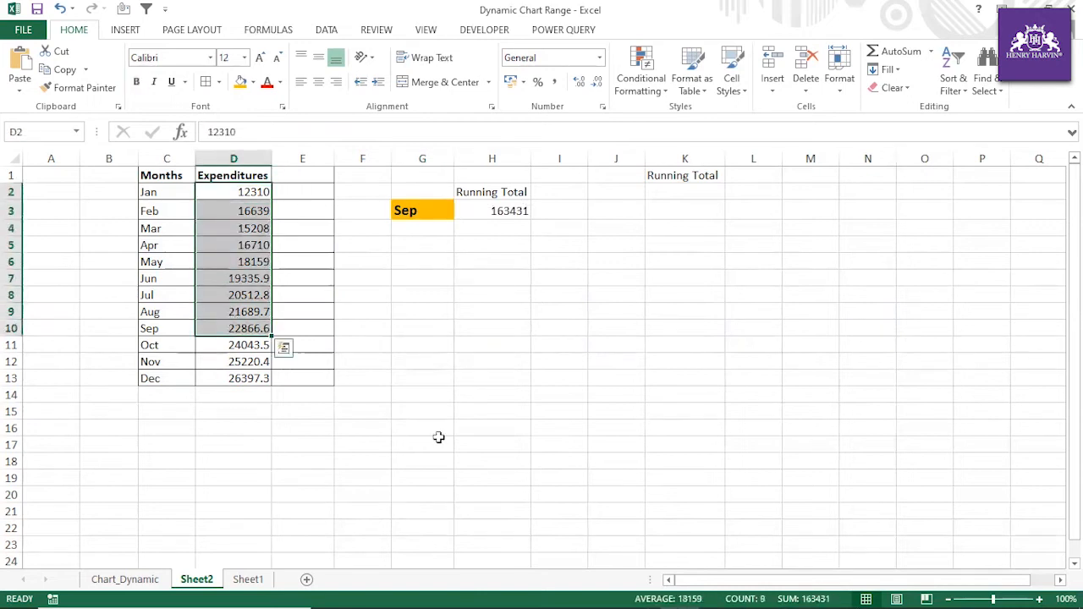
Choose Nov from the G3 dropdown, compare the sum of D2:D12 with the running total, and select H3 to review its formula.
left_click(438, 211)
left_click(460, 212)
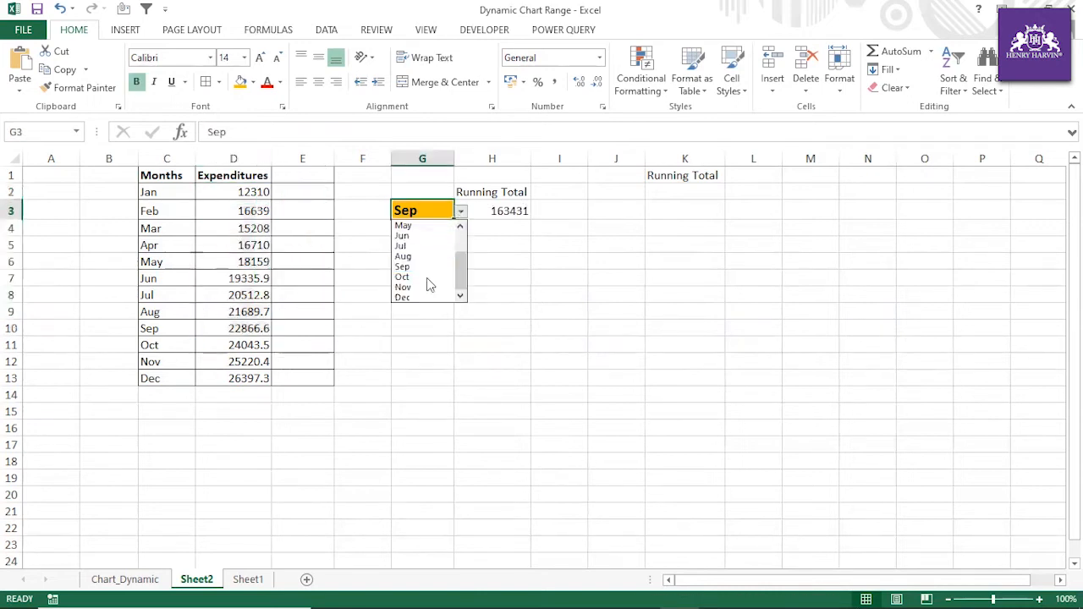
left_click(425, 288)
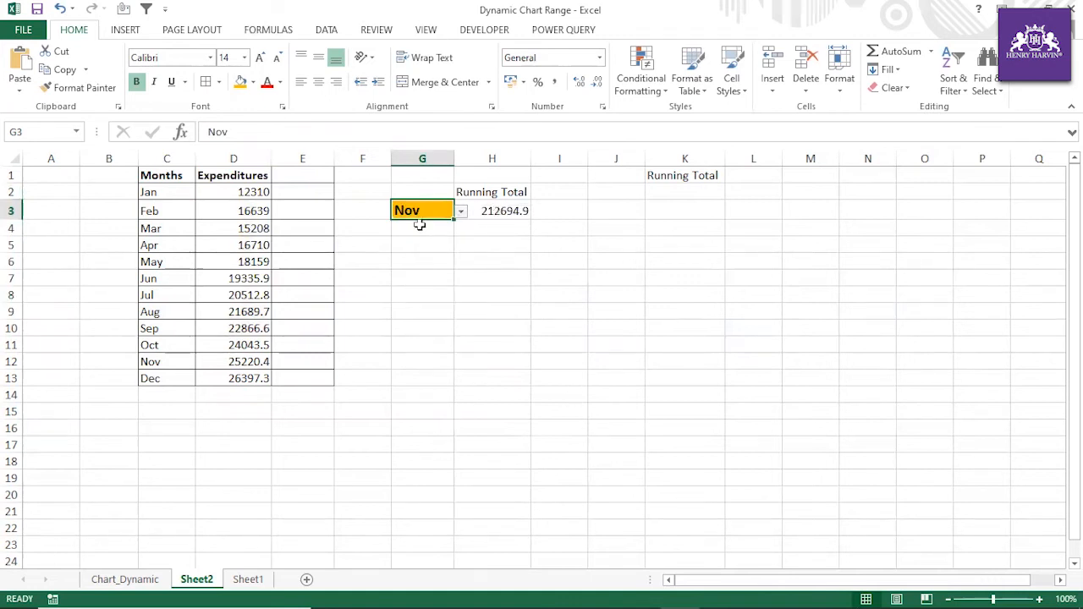
left_click_drag(251, 190, 254, 360)
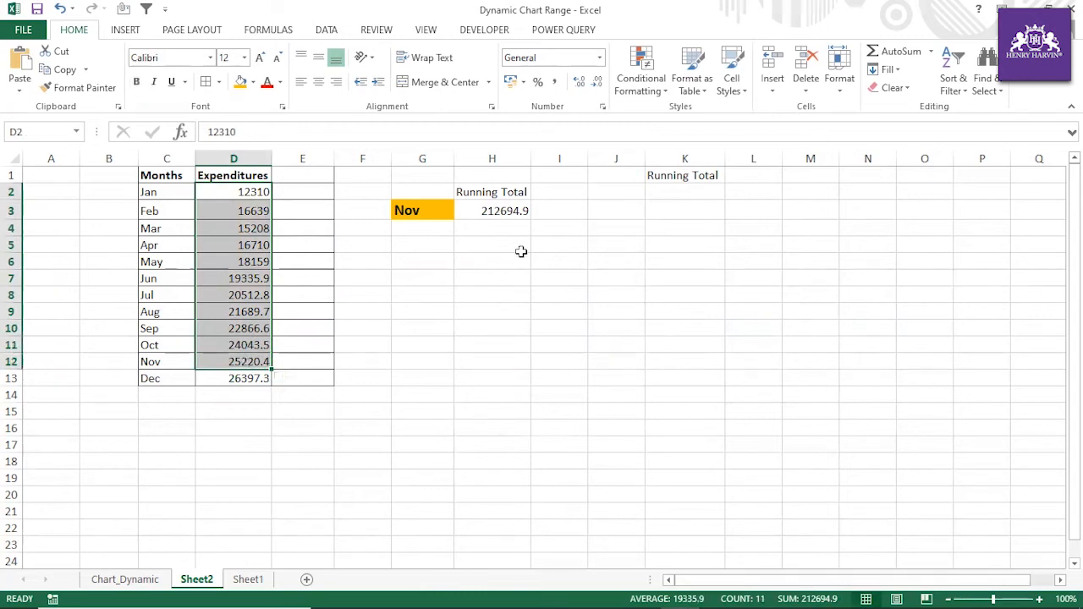
left_click(510, 208)
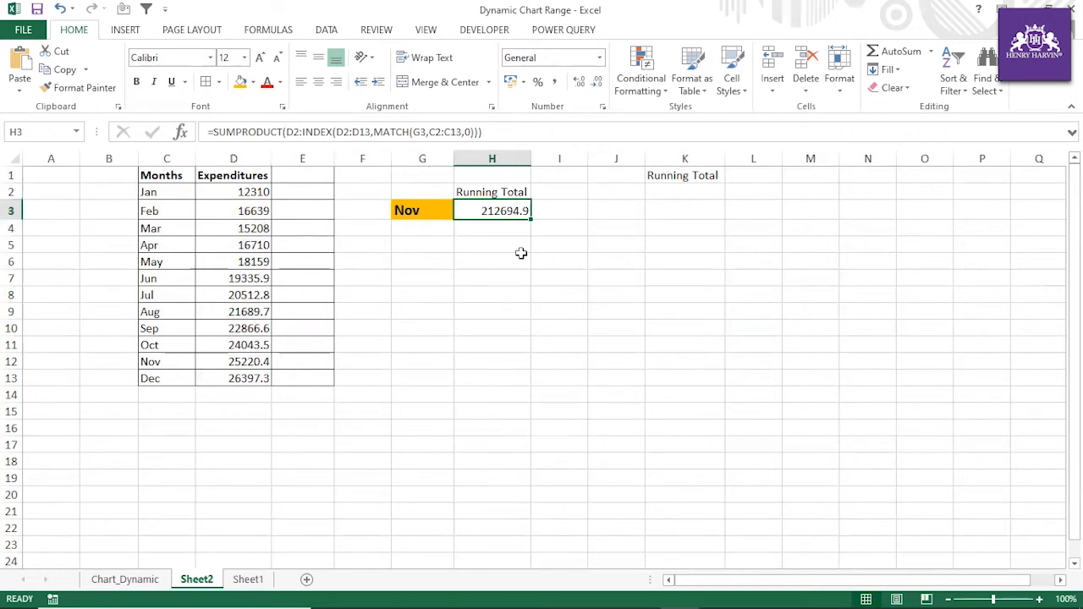
left_click(163, 576)
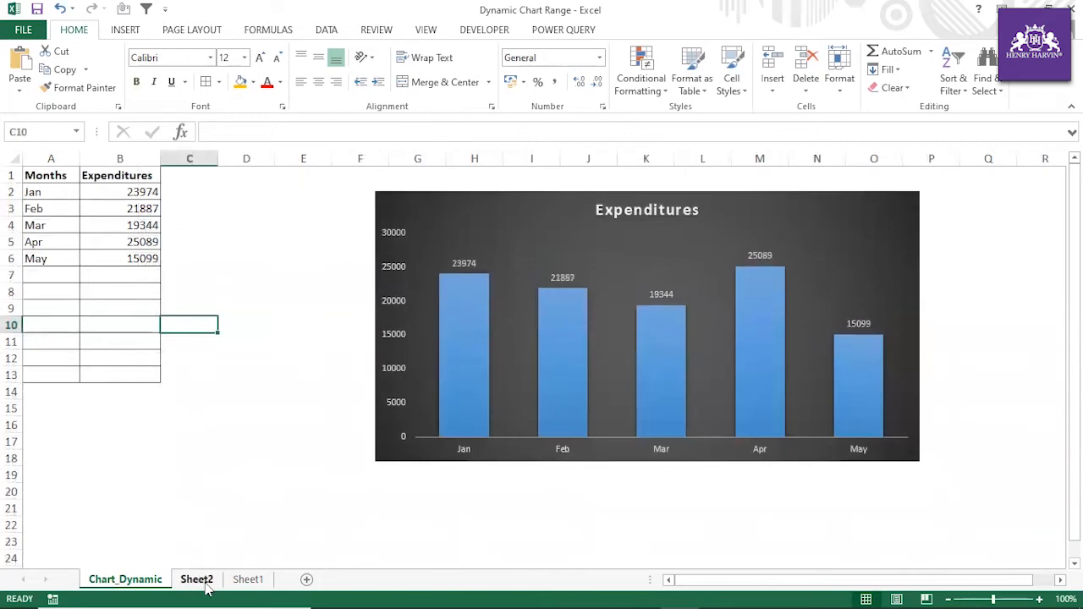
left_click(196, 580)
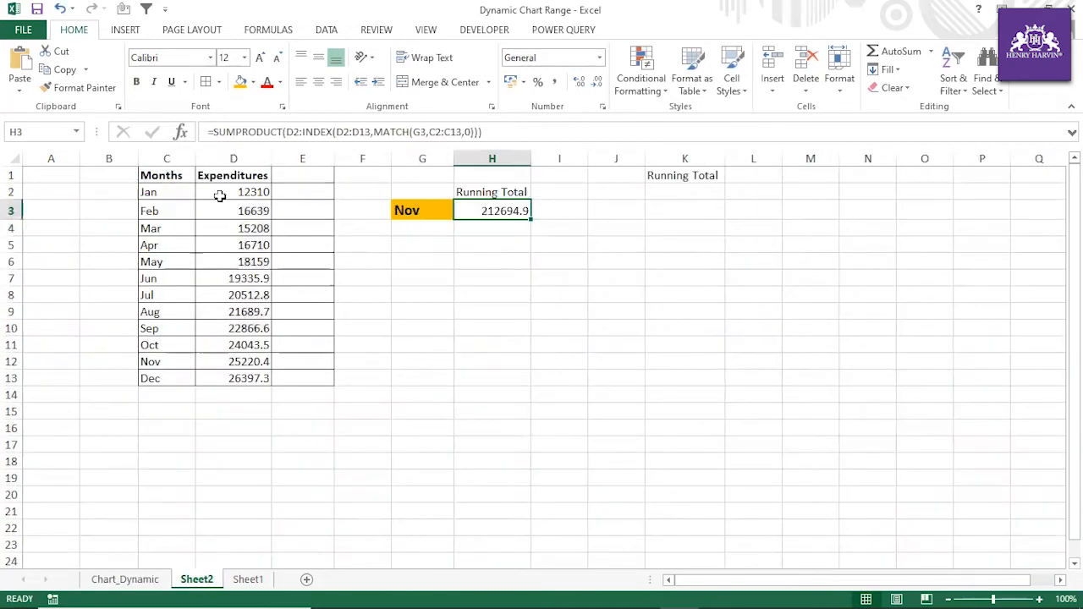
left_click(319, 398)
Add Jun with an expenditure of 23455 in row 7 of the Chart_Dynamic sheet to extend the chart.
left_click(126, 579)
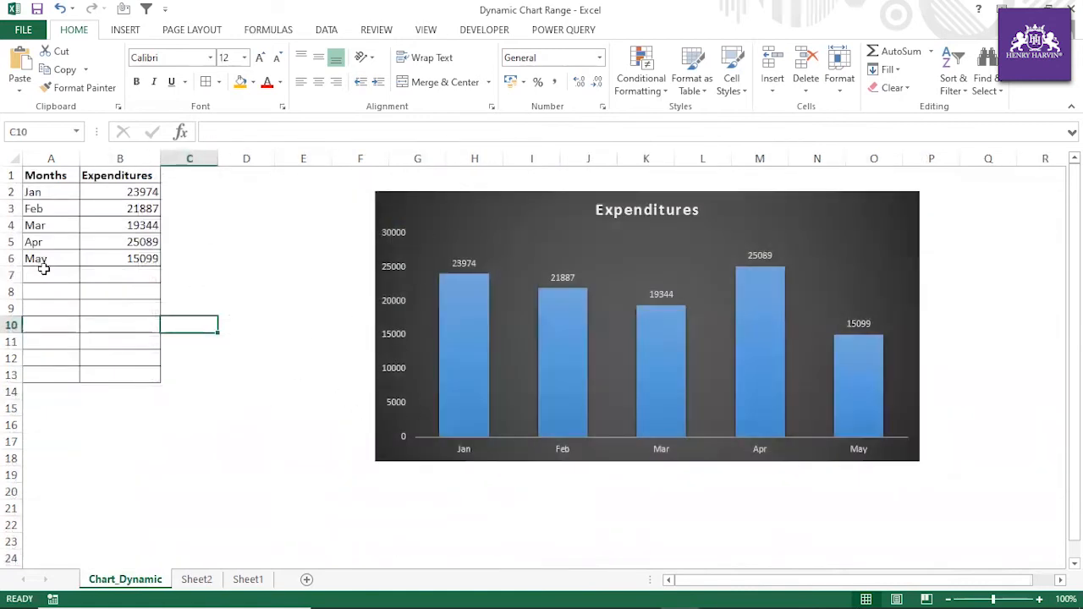
left_click(44, 271)
type("Ju")
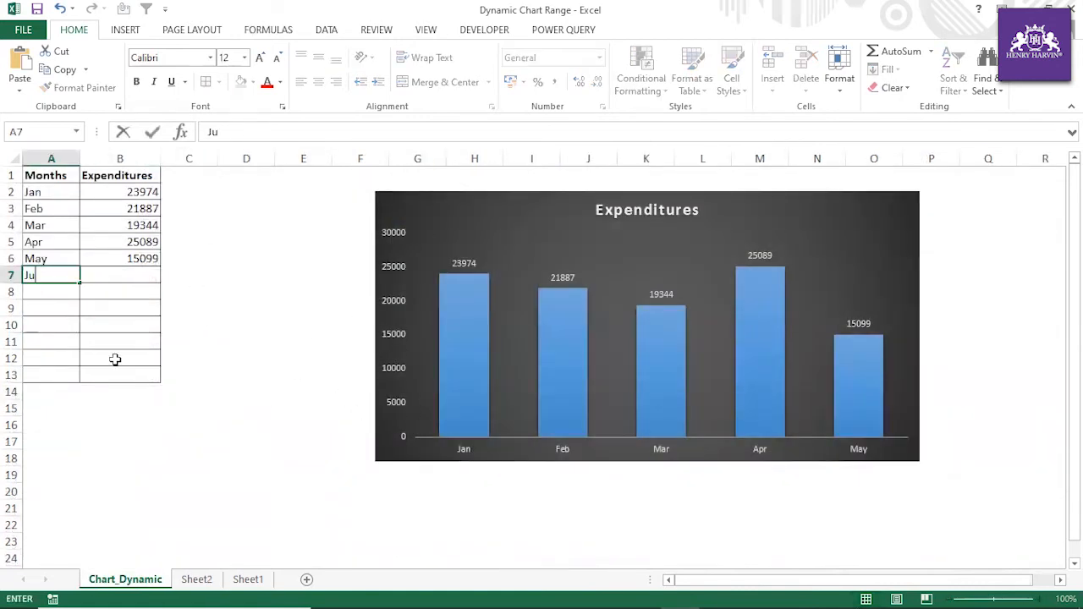
type("ne")
left_click(140, 274)
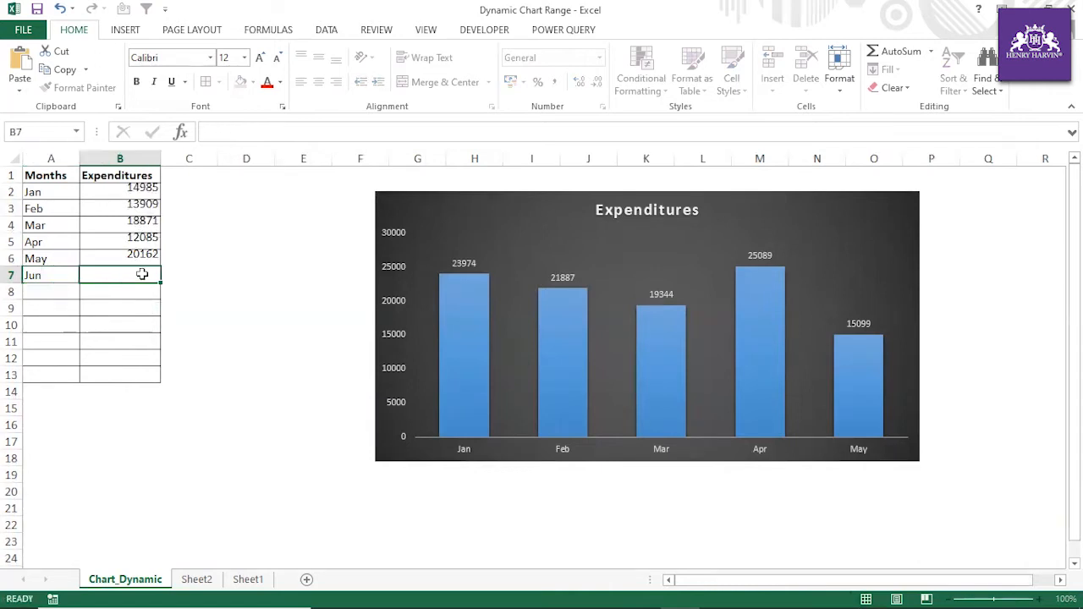
type("23455")
left_click(235, 303)
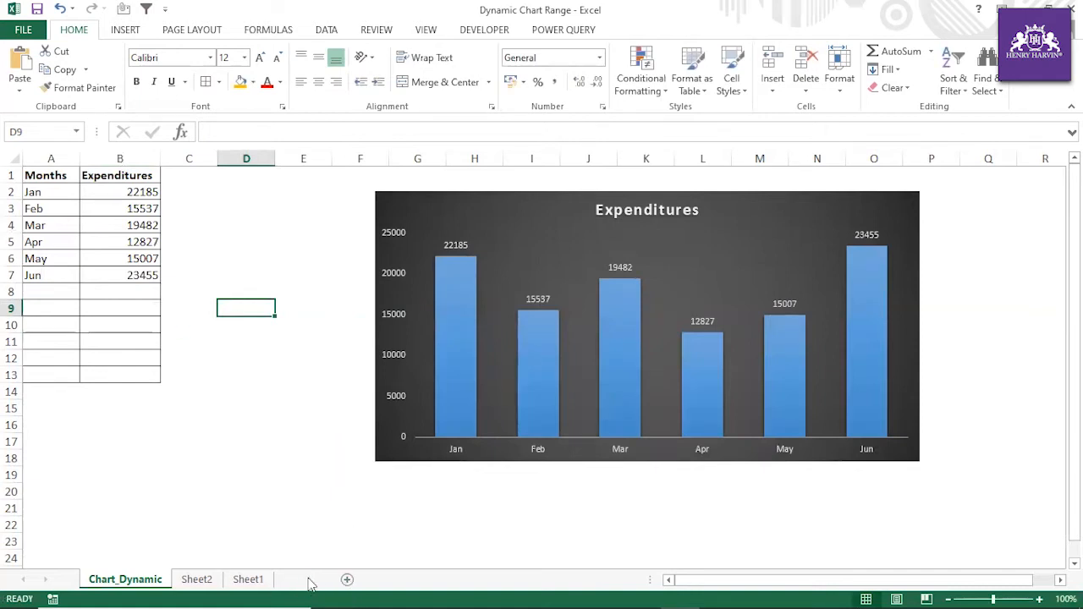
Add a new worksheet and enter the label Dates in A3.
left_click(347, 579)
left_click(56, 207)
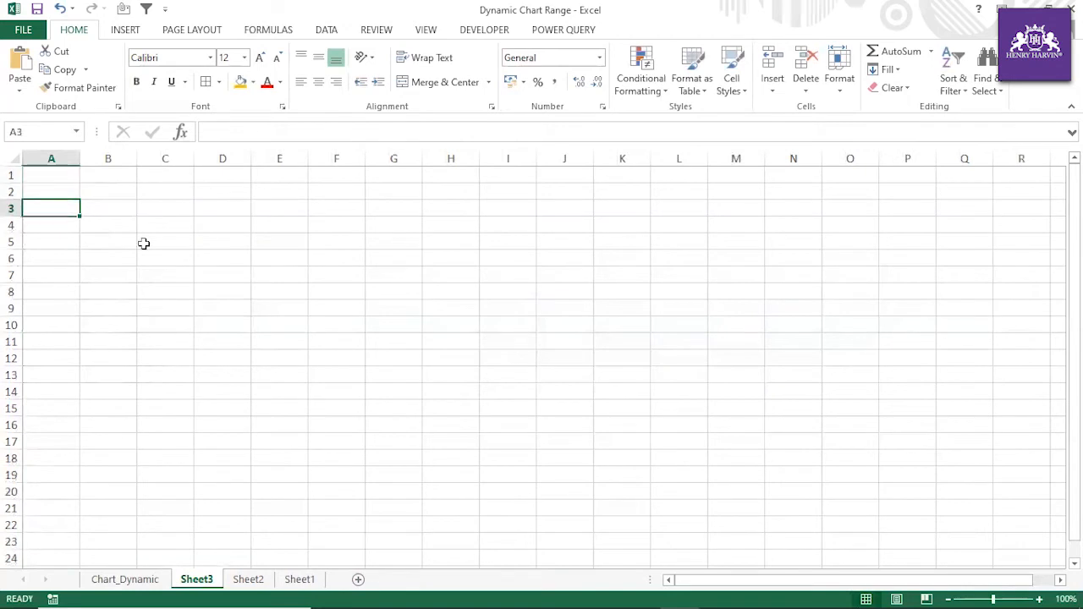
type("Dates")
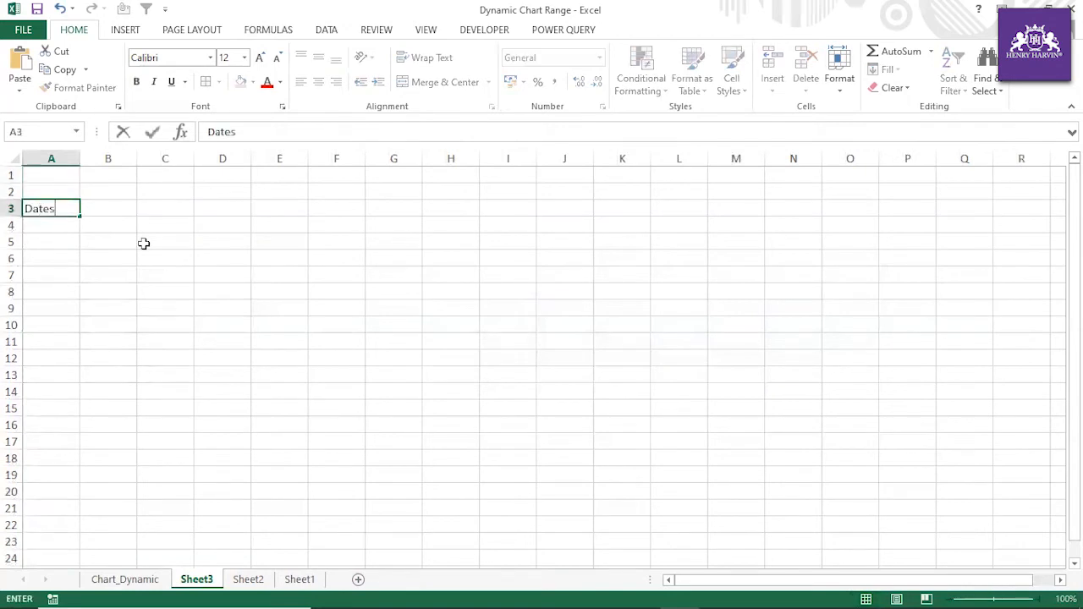
left_click(179, 287)
Enter the starting date 20-01-2020 in B3.
left_click(99, 204)
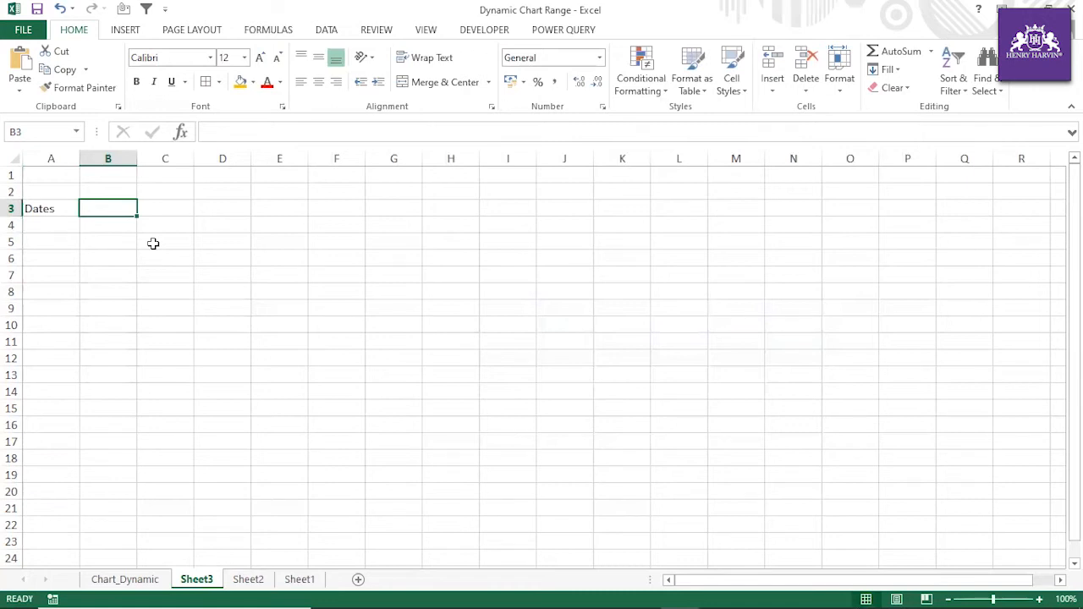
type("07-01-2021")
left_click(218, 131)
key("BackSpace")
key("BackSpace")
type("20")
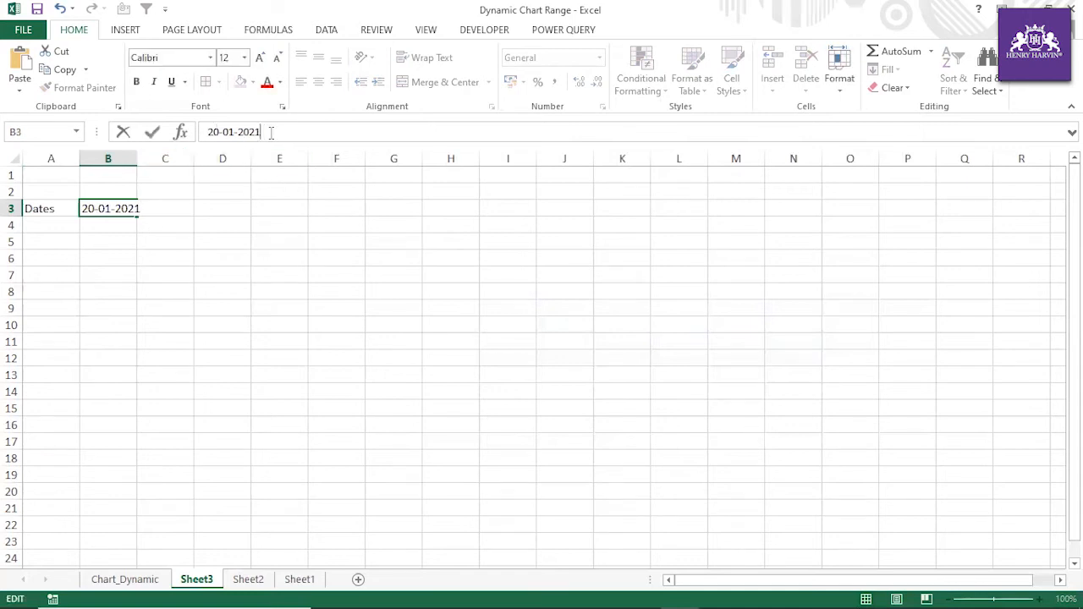
key("Return")
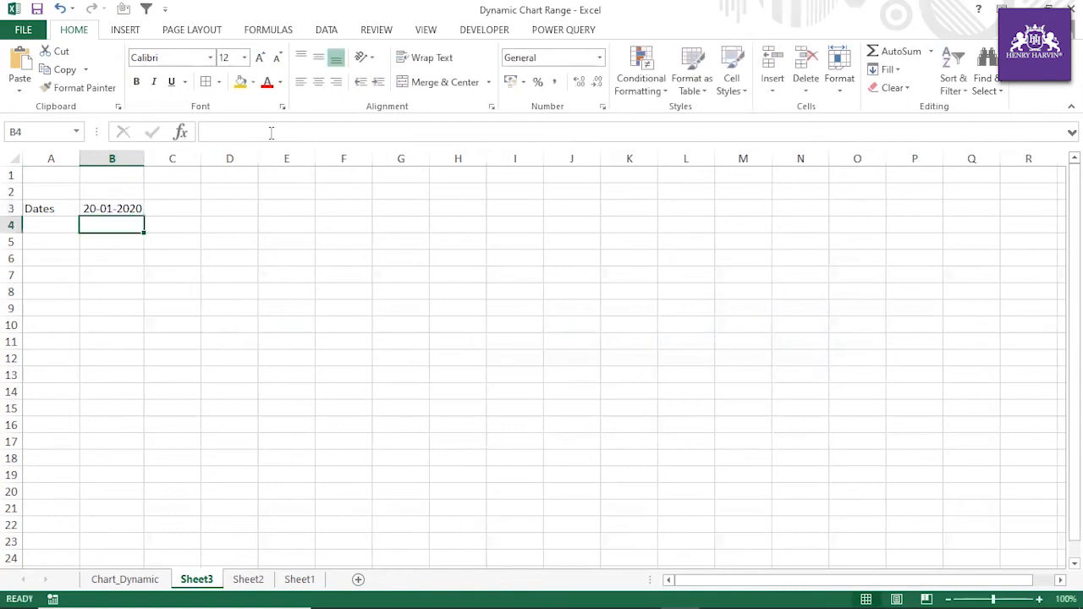
Fill the daily date series from B3 across to P3, autofit all columns and slightly widen column A.
left_click(103, 208)
left_click_drag(144, 216, 922, 270)
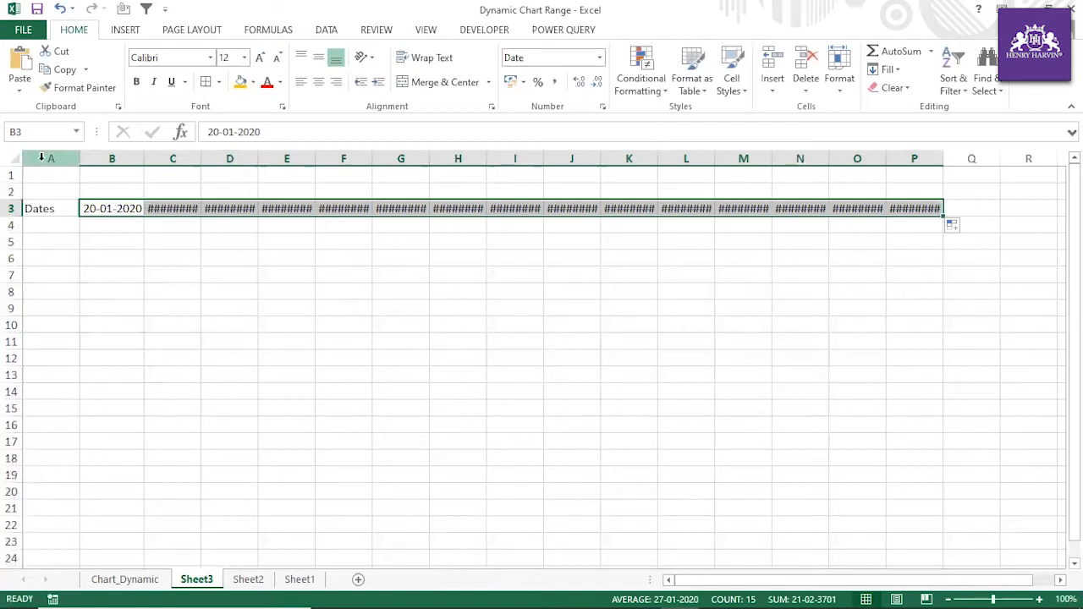
left_click(15, 160)
double_click(80, 158)
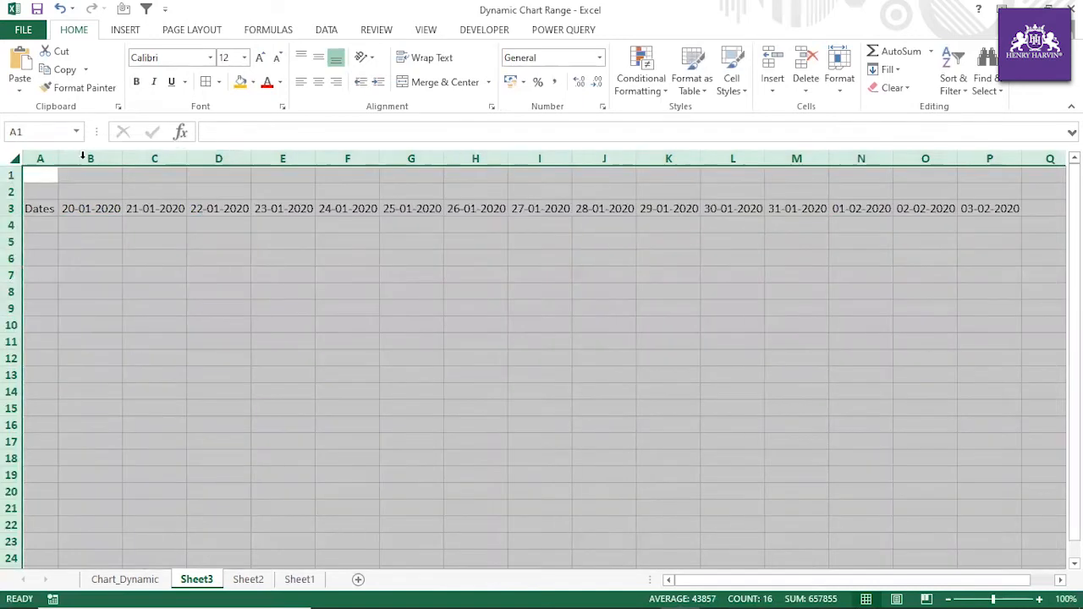
left_click(251, 264)
left_click_drag(56, 163, 64, 161)
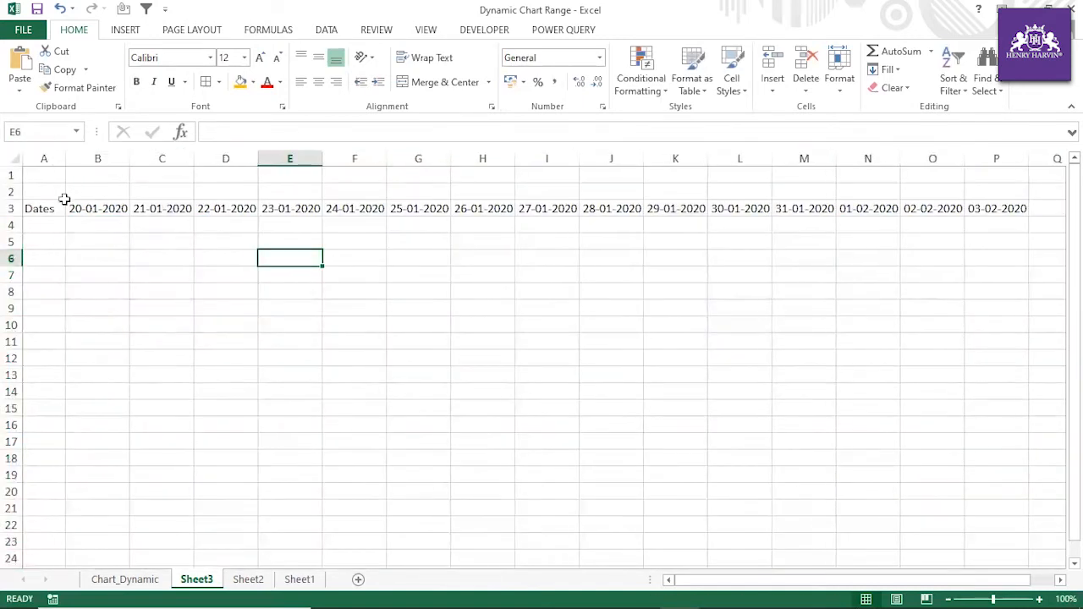
Enter the row labels Budget in A4 and Actual in A5.
left_click(44, 208)
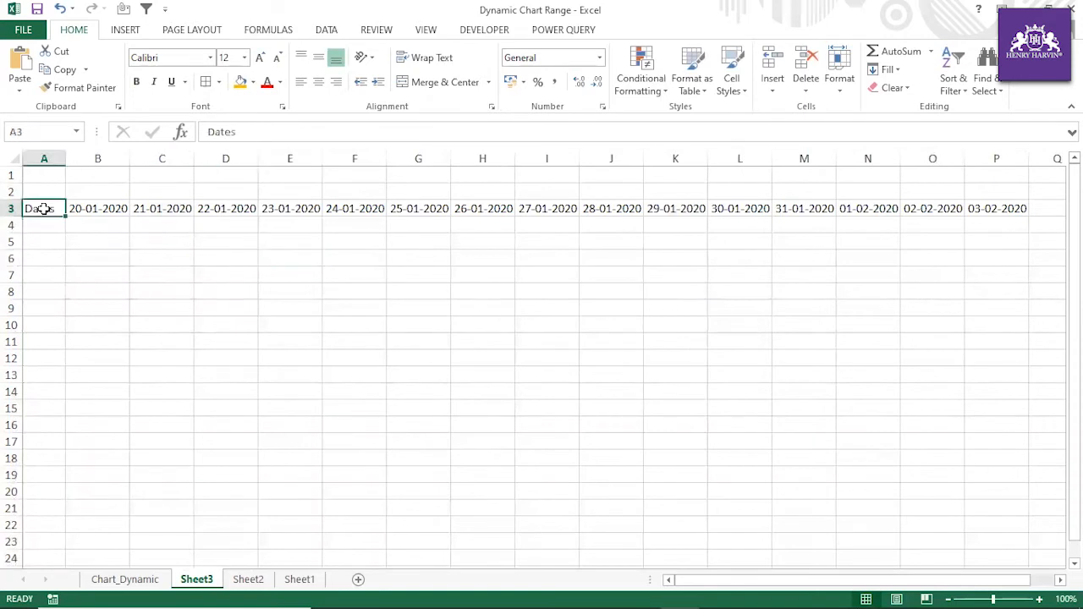
left_click_drag(44, 208, 43, 222)
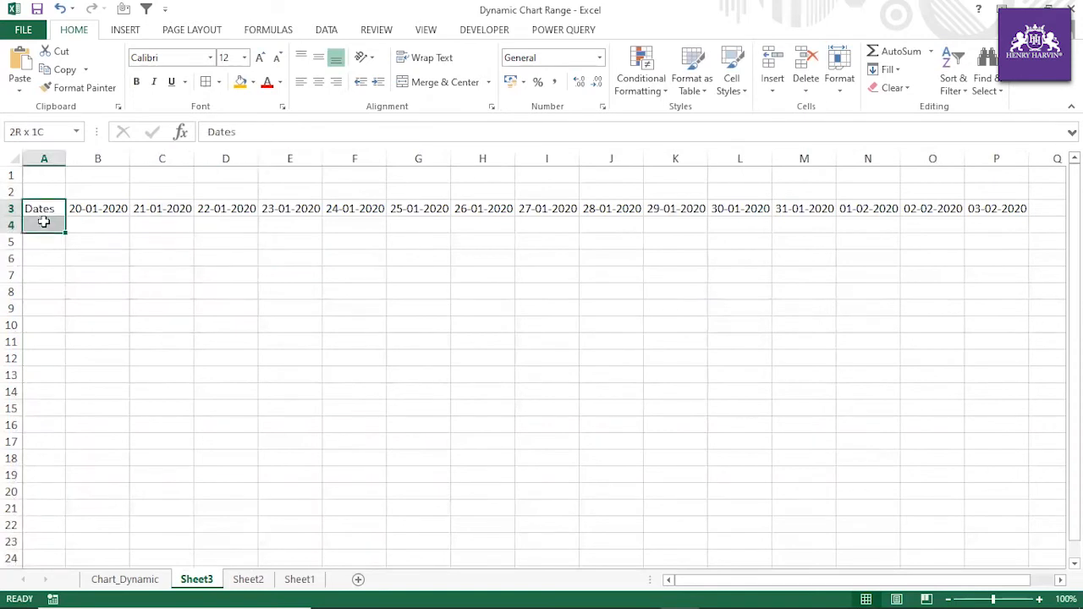
left_click(44, 224)
type("Bu")
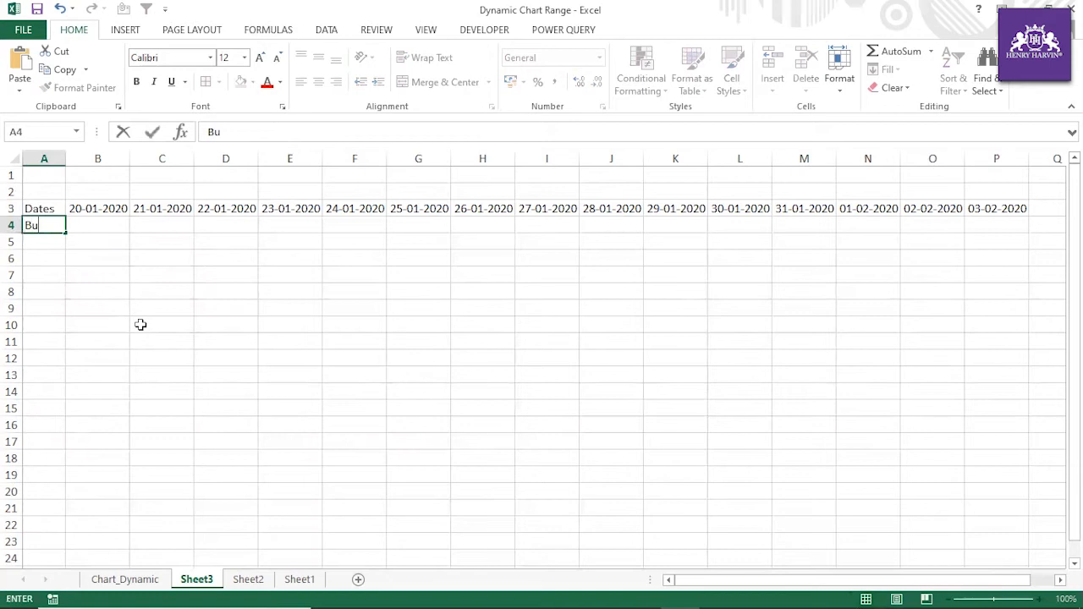
type("dget")
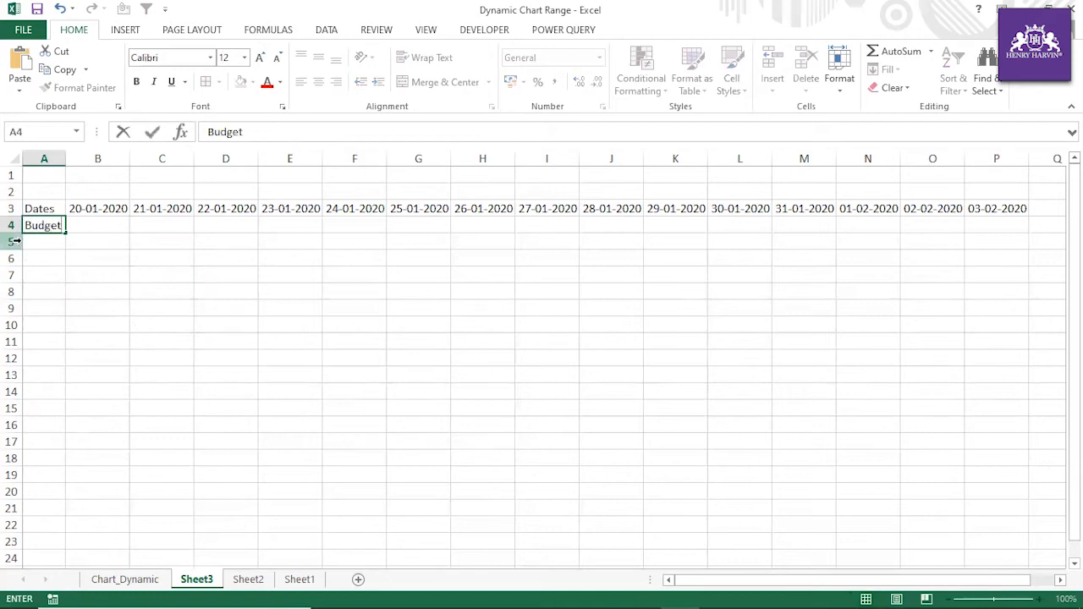
key("Return")
type("Actu")
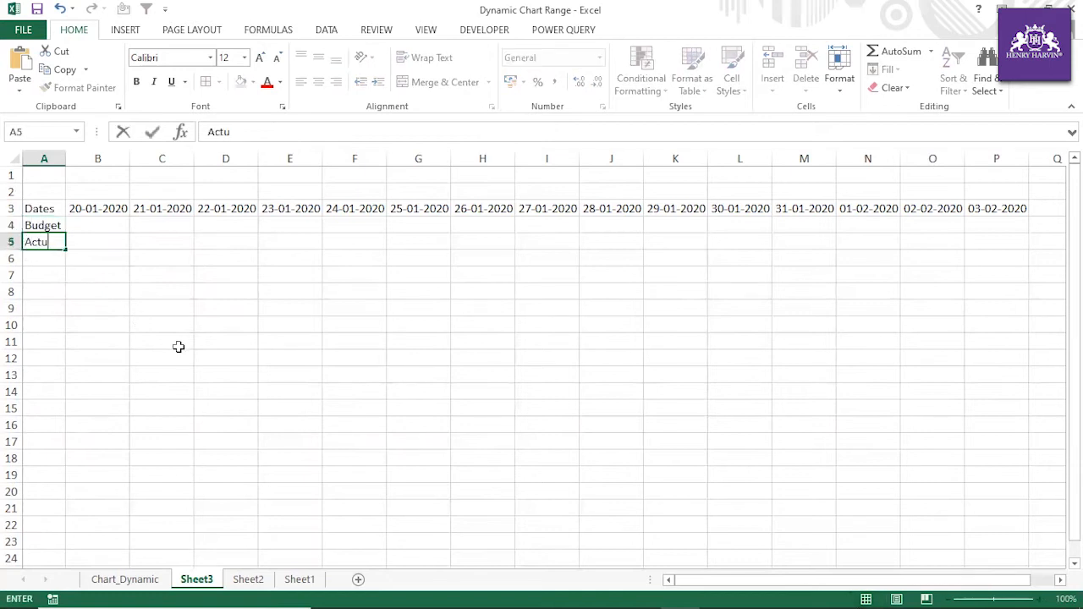
left_click(179, 347)
Apply all borders to the table range A3:P5.
left_click_drag(46, 212, 989, 251)
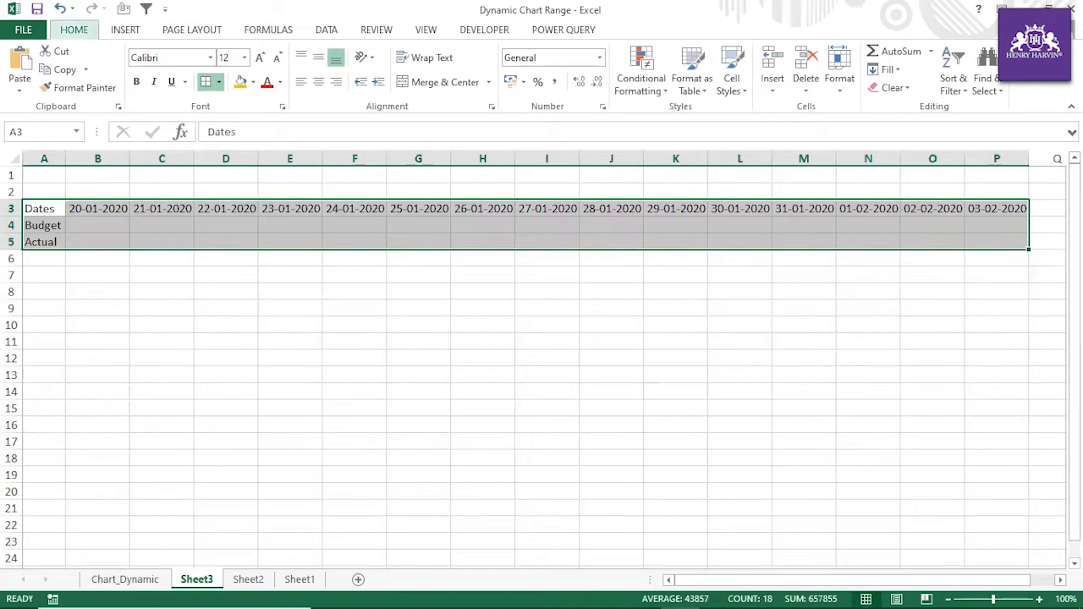
left_click(218, 81)
left_click(237, 203)
left_click(392, 328)
Fill the Budget and Actual cells B4:P5 with random numbers using =RANDBETWEEN(1200,1900).
left_click(101, 226)
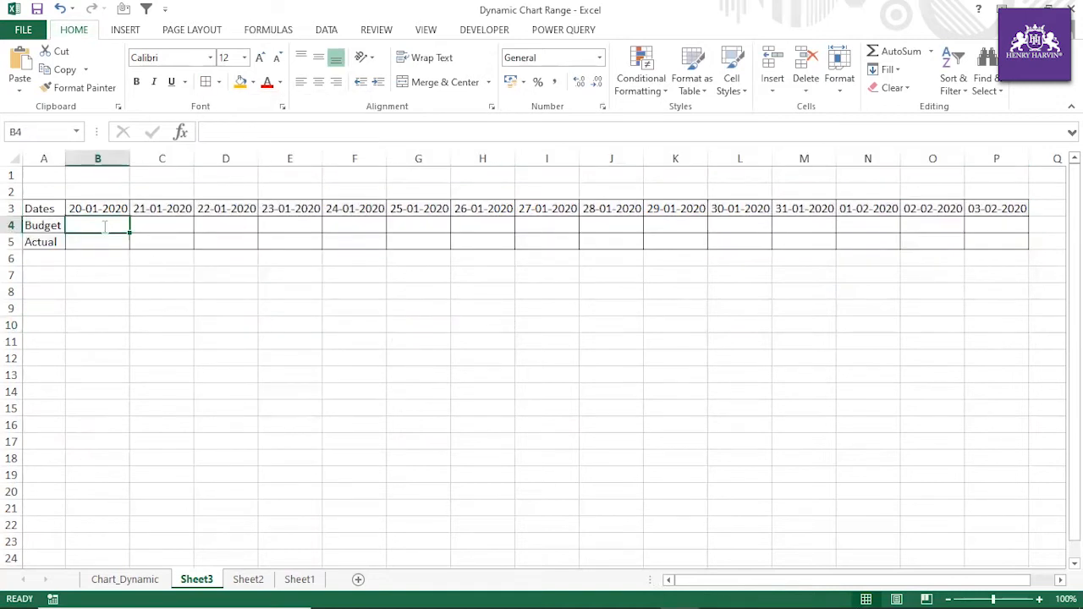
type("=rand")
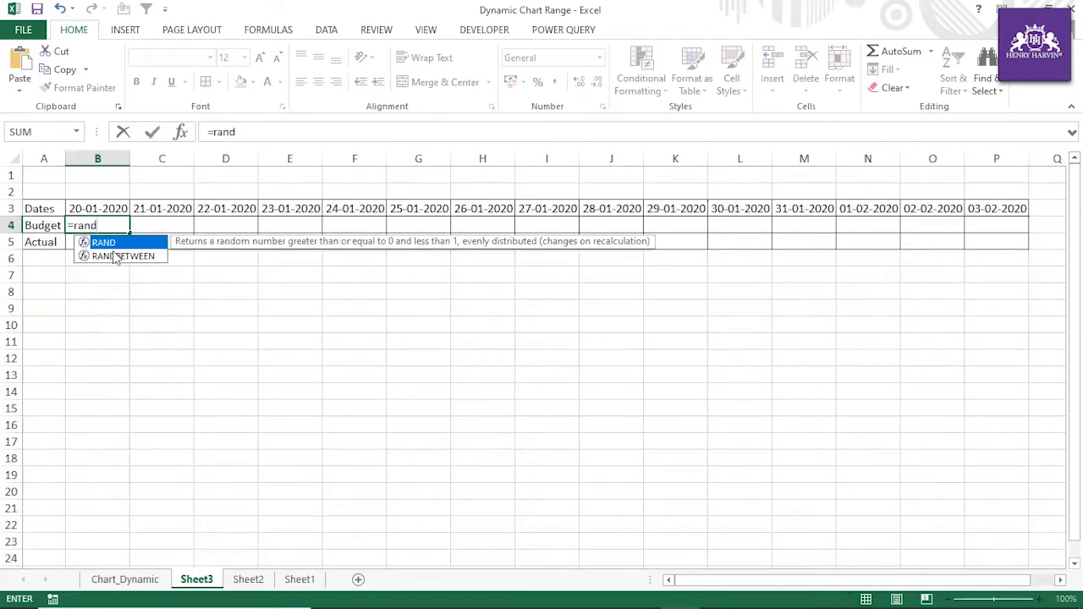
double_click(119, 256)
type("120")
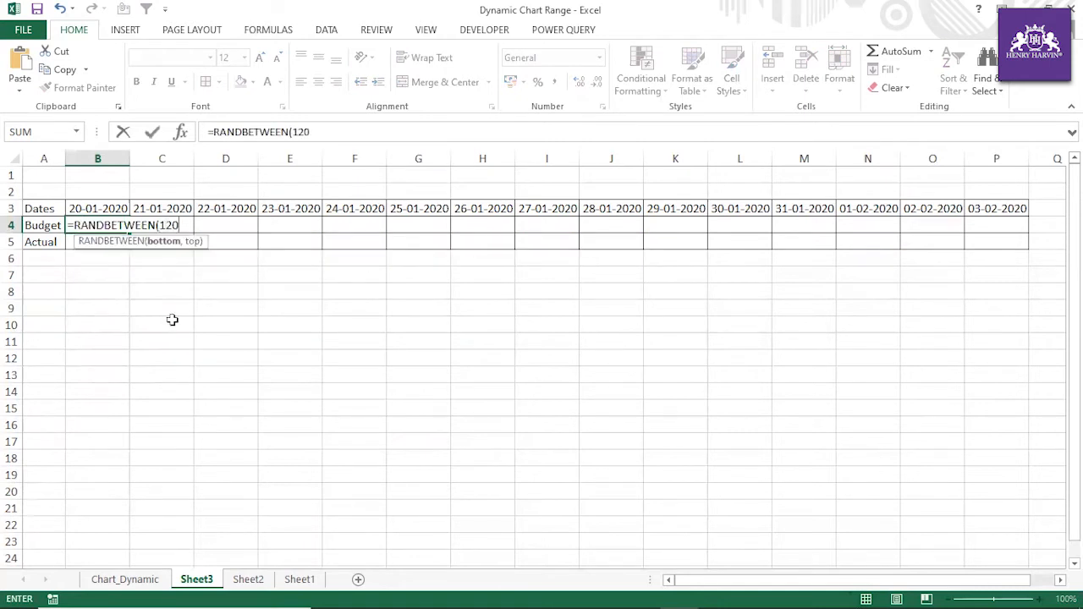
type("0,1900)")
key("ctrl+Return")
left_click(483, 357)
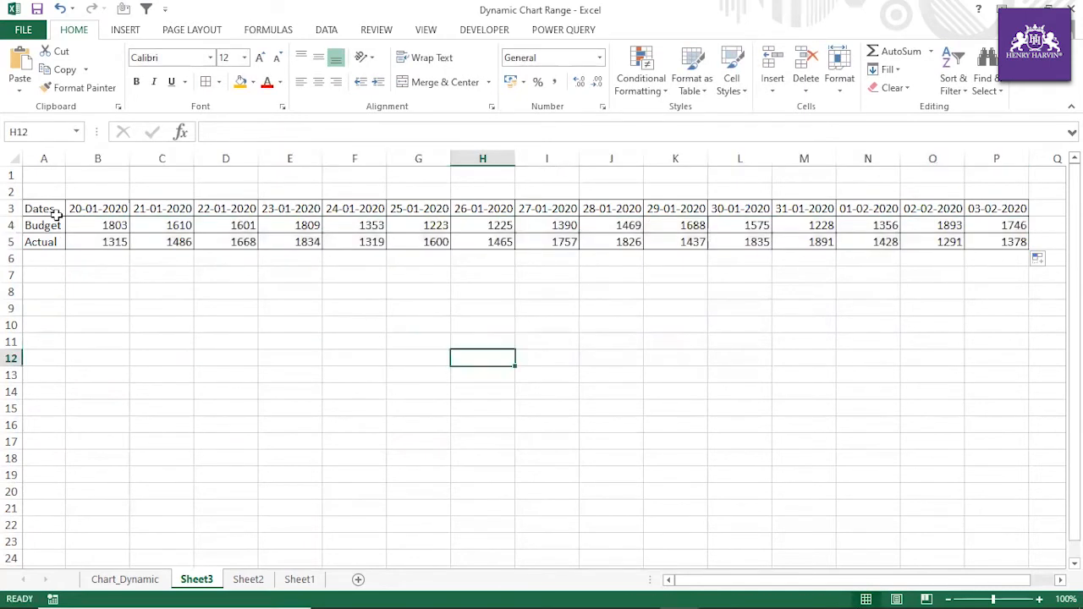
Replace the RANDBETWEEN formulas in B4:P5 with their static values using Paste Special Values.
left_click_drag(85, 225, 972, 235)
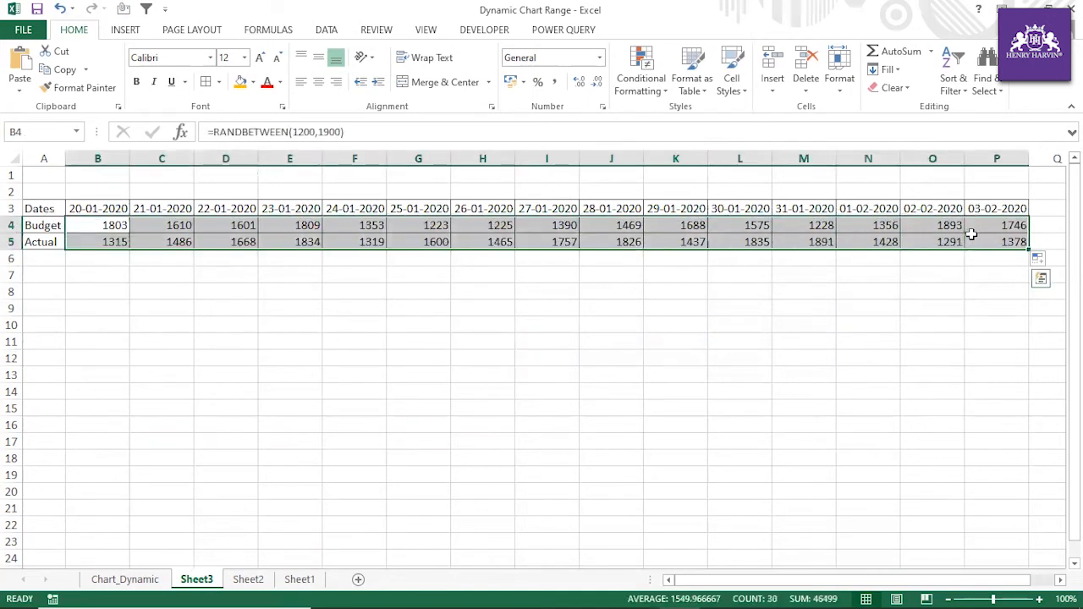
key("ctrl+c")
key("ctrl+alt+v")
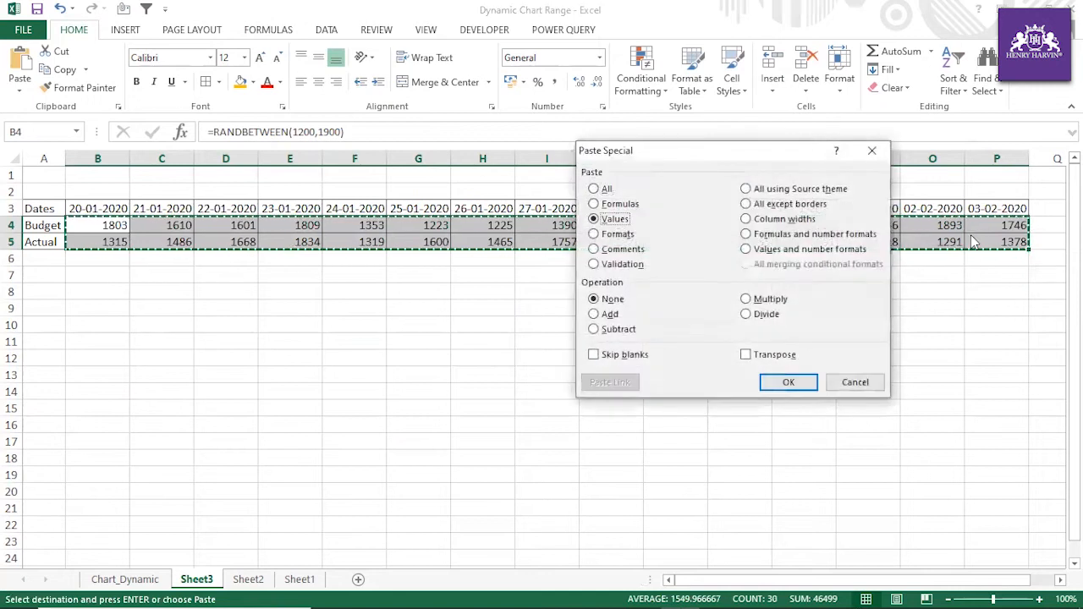
key("Return")
key("Escape")
left_click(389, 338)
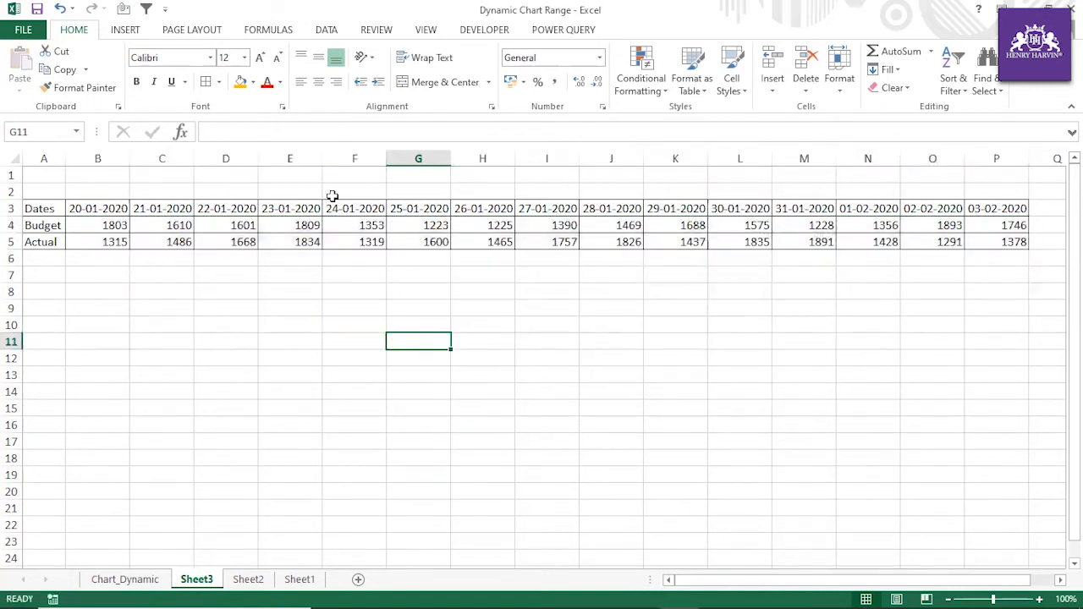
Highlight the date cells 25-01-2020 (G3) and 31-01-2020 (M3) with the orange fill and select the range G3:M5 between them.
left_click(432, 208)
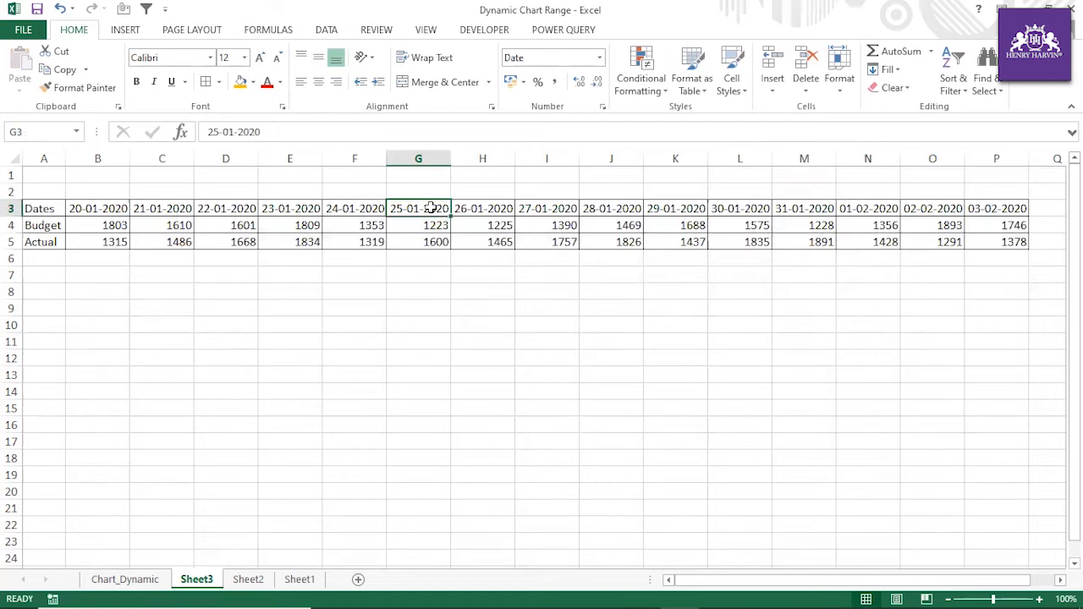
left_click(243, 82)
left_click(808, 209)
left_click(241, 82)
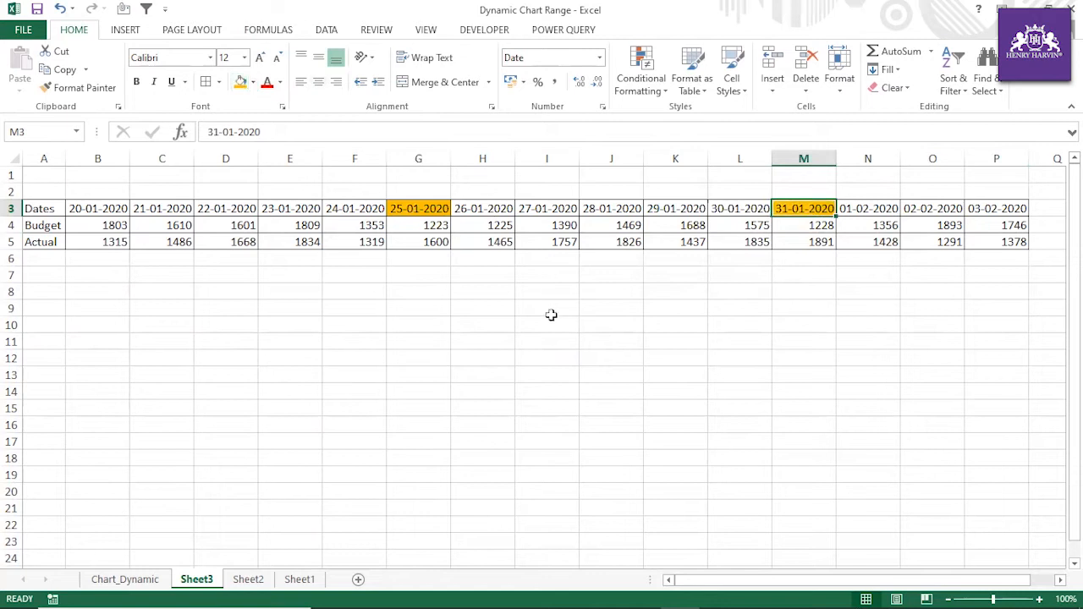
left_click_drag(421, 212, 822, 247)
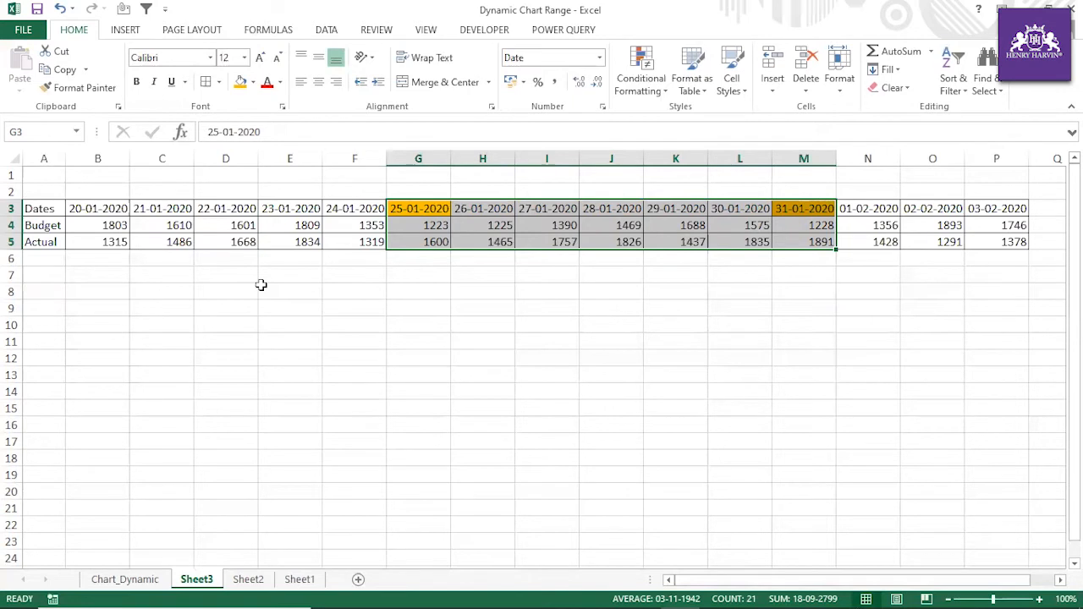
Enter the labels Start Date in B8 and Stop Date in B9.
left_click(94, 289)
type("S")
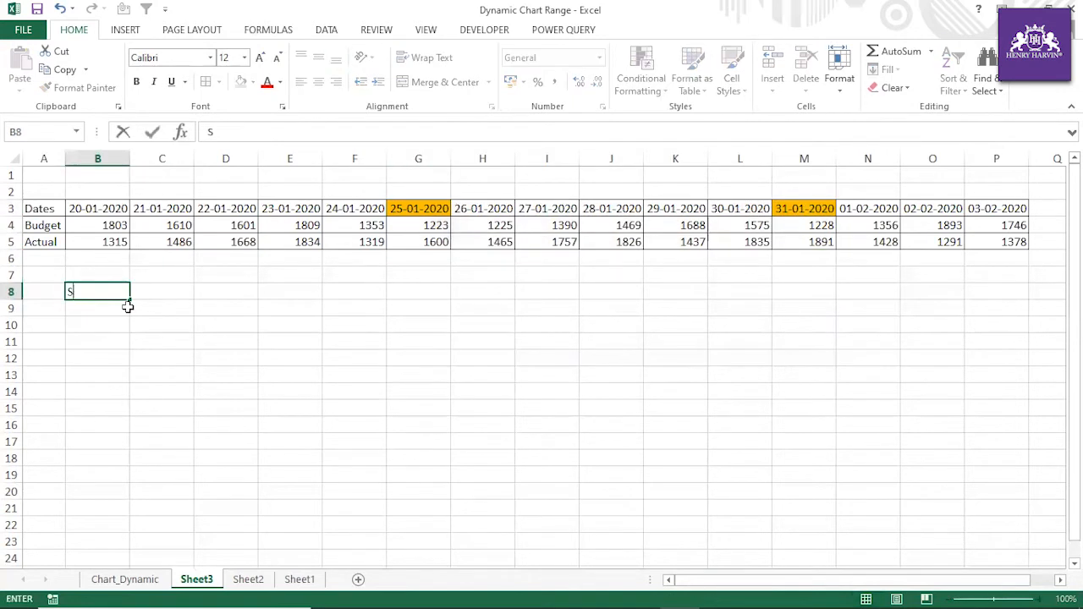
type("tart Dte")
type("ate")
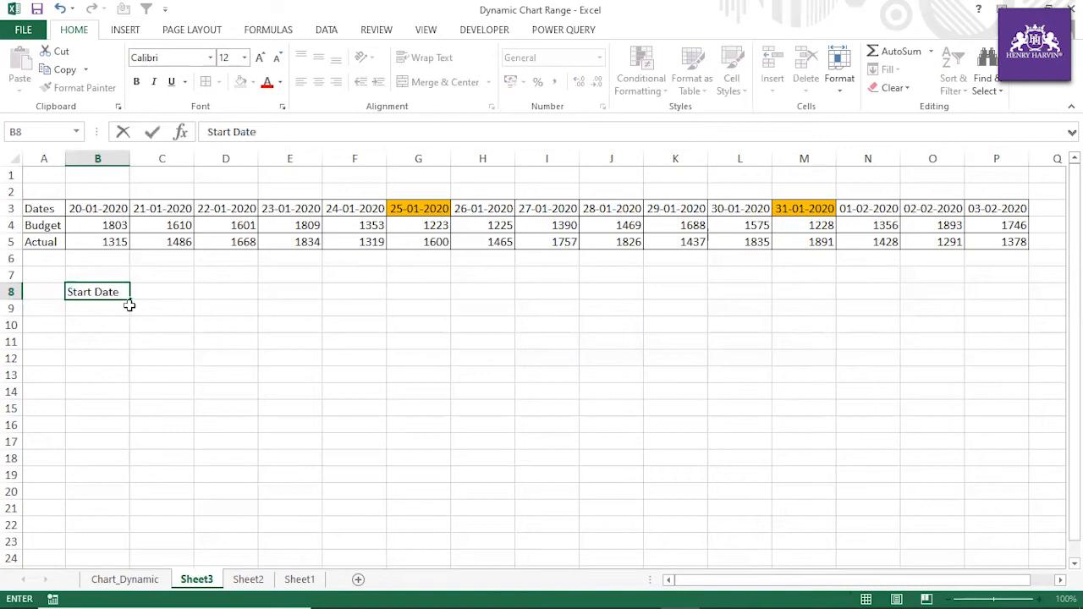
key("Return")
type("Stop Date")
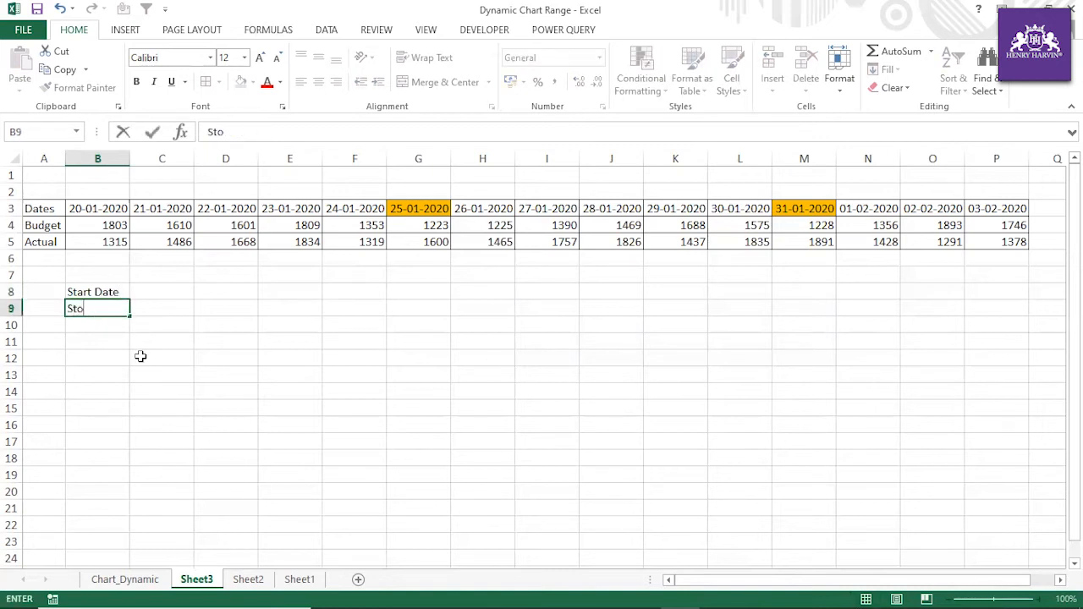
left_click(383, 385)
Add a List data validation to the Start Date cell C8 with the dates B3:P3 as source, and check its dropdown.
left_click(157, 288)
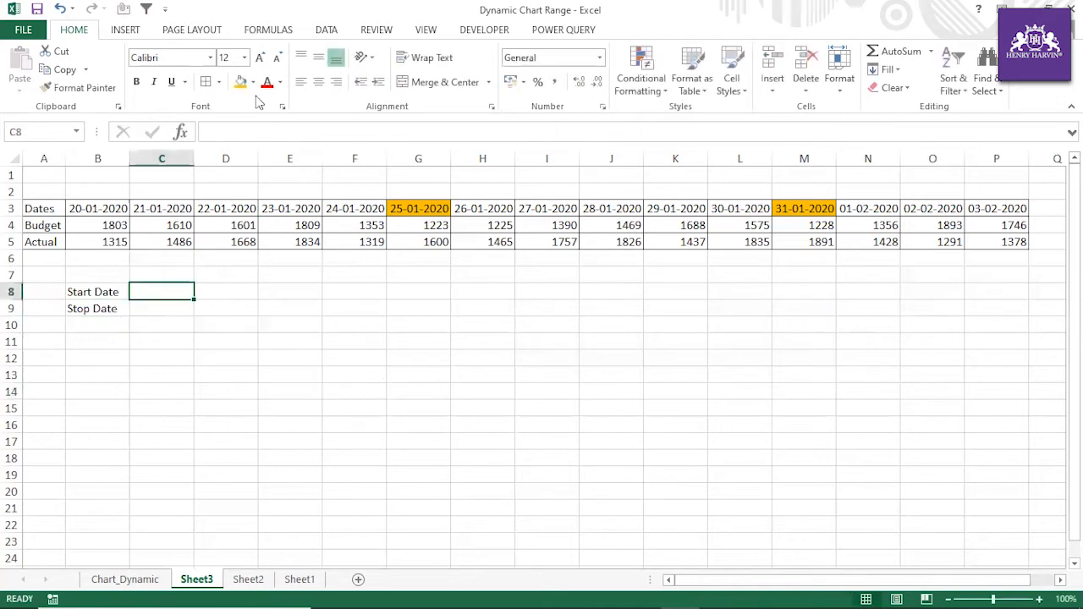
left_click(335, 36)
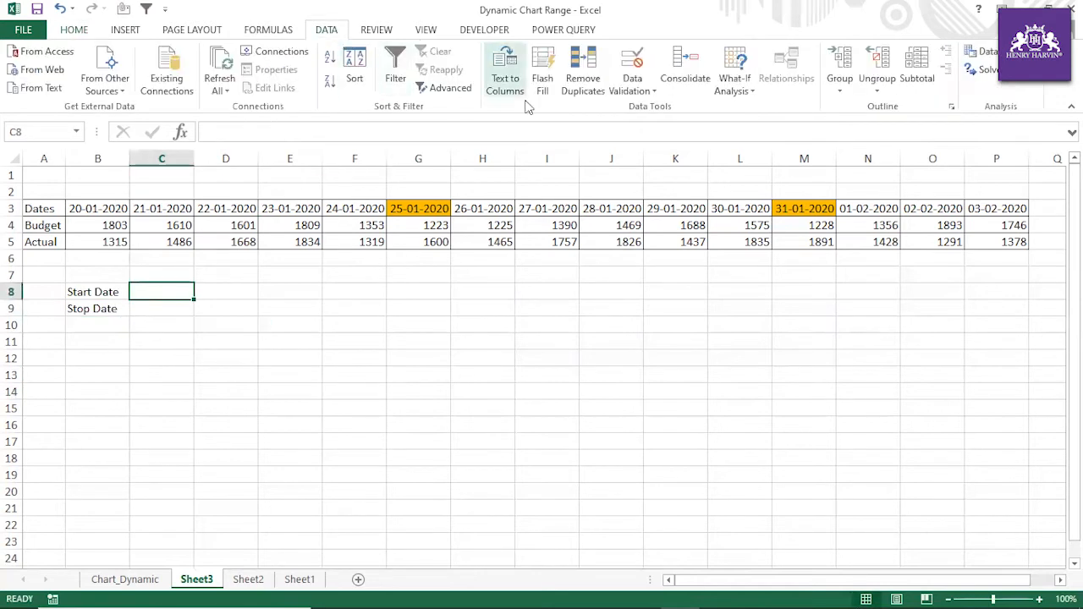
left_click(634, 88)
left_click(648, 110)
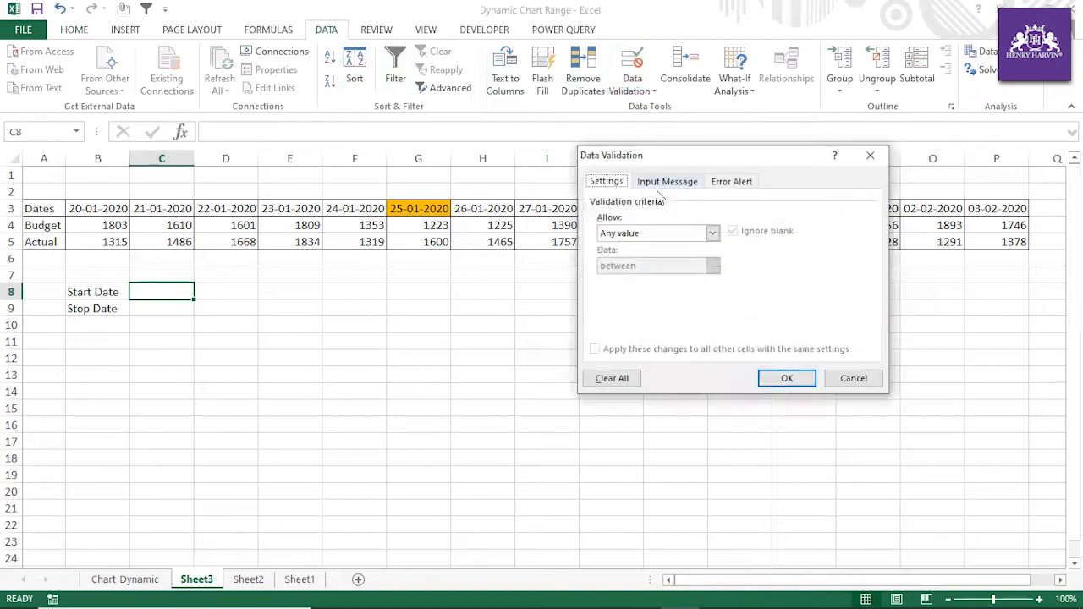
left_click(711, 232)
left_click(618, 282)
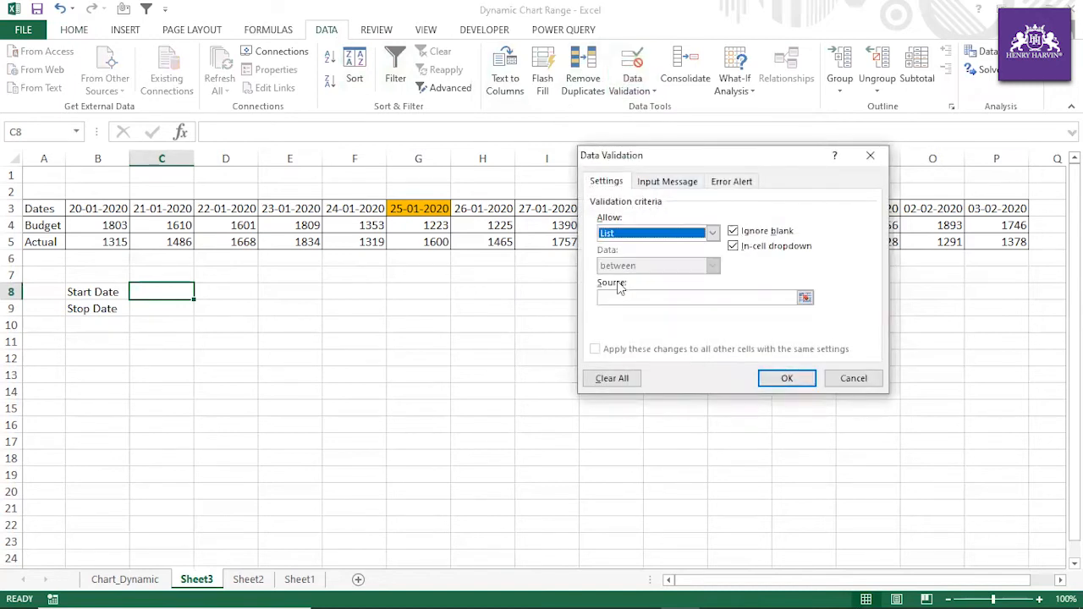
left_click(792, 297)
left_click_drag(624, 157, 172, 363)
left_click_drag(107, 210, 990, 212)
left_click(334, 586)
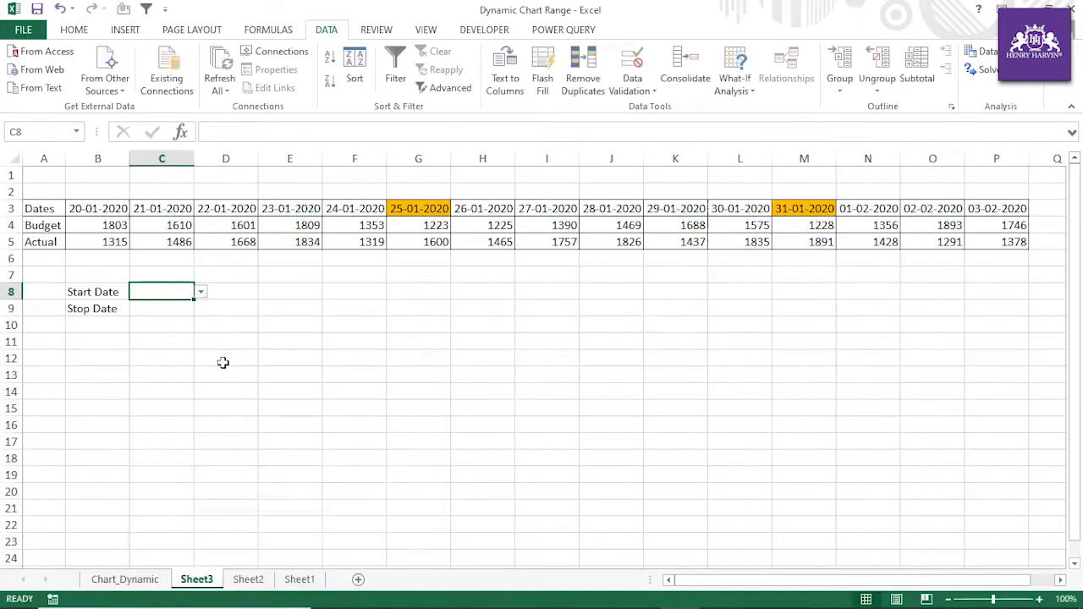
left_click(200, 292)
mouse_move(200, 324)
left_mouse_down()
mouse_move(200, 354)
mouse_move(200, 315)
left_mouse_up()
left_click(266, 331)
Copy the data validation from C8 to the Stop Date cell C9 using Paste Special Validation, and check its dropdown.
left_click(177, 309)
left_click(174, 293)
key("ctrl+c")
left_click(179, 310)
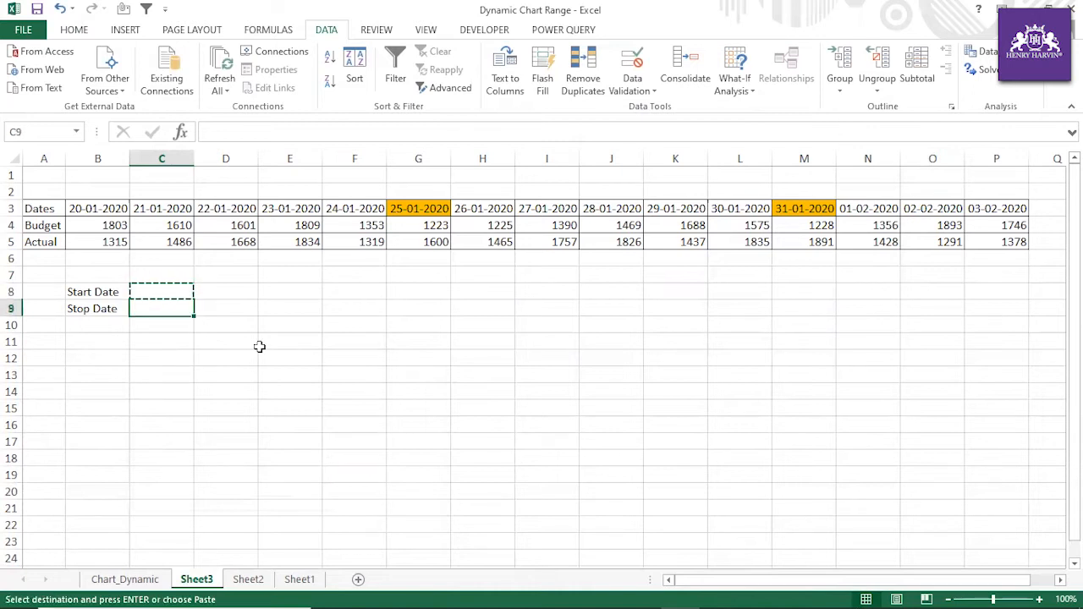
key("ctrl+alt+v")
left_click(167, 472)
left_click(334, 590)
left_click(212, 390)
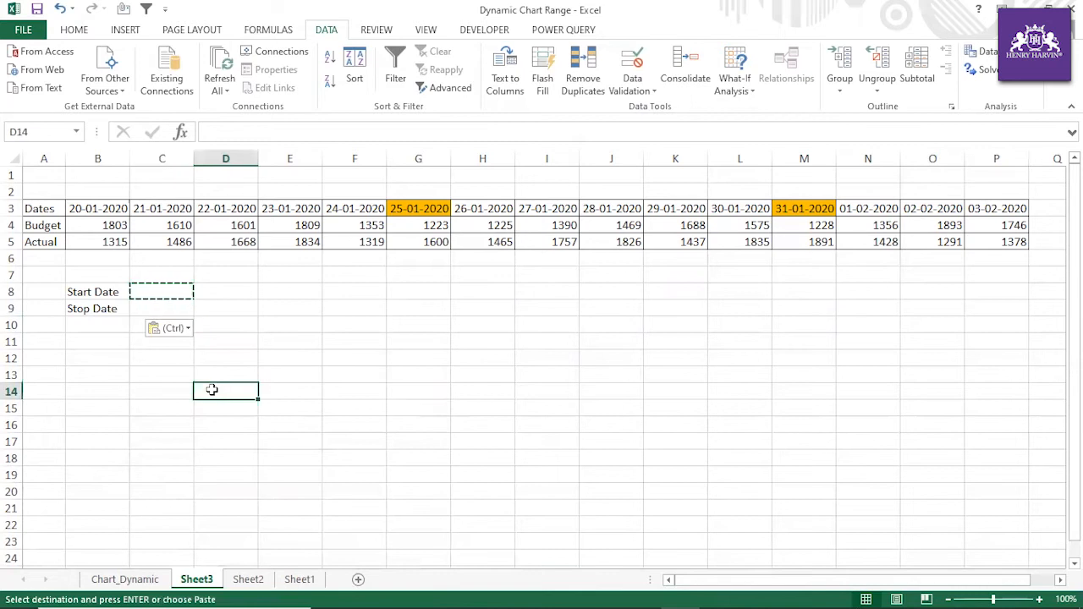
key("Escape")
left_click(182, 309)
left_click(201, 309)
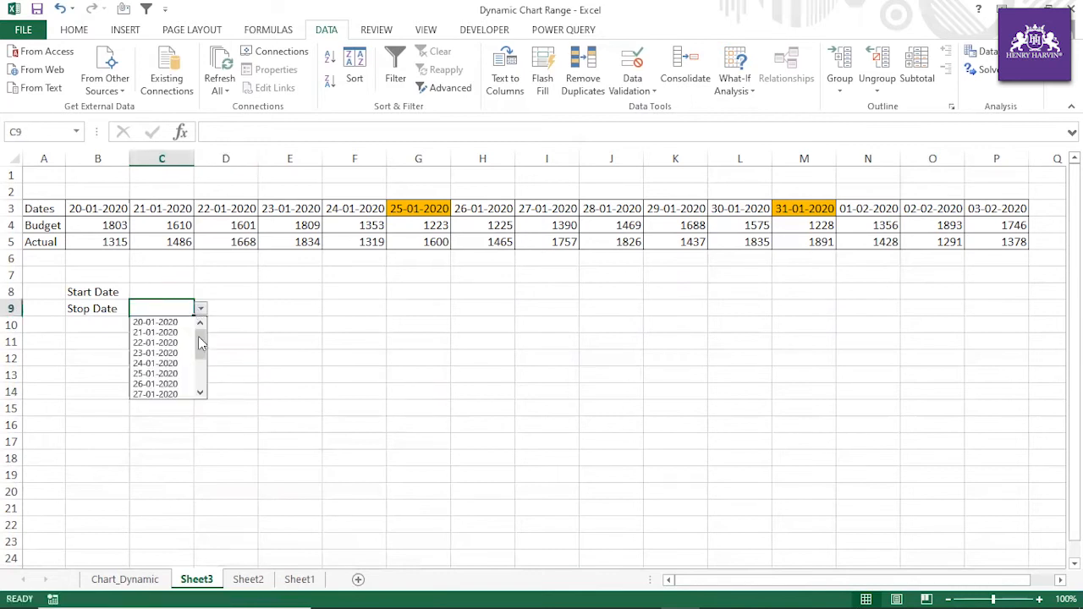
key("Escape")
Choose 21-01-2020 from the Stop Date dropdown in C9.
left_click_drag(155, 288, 155, 304)
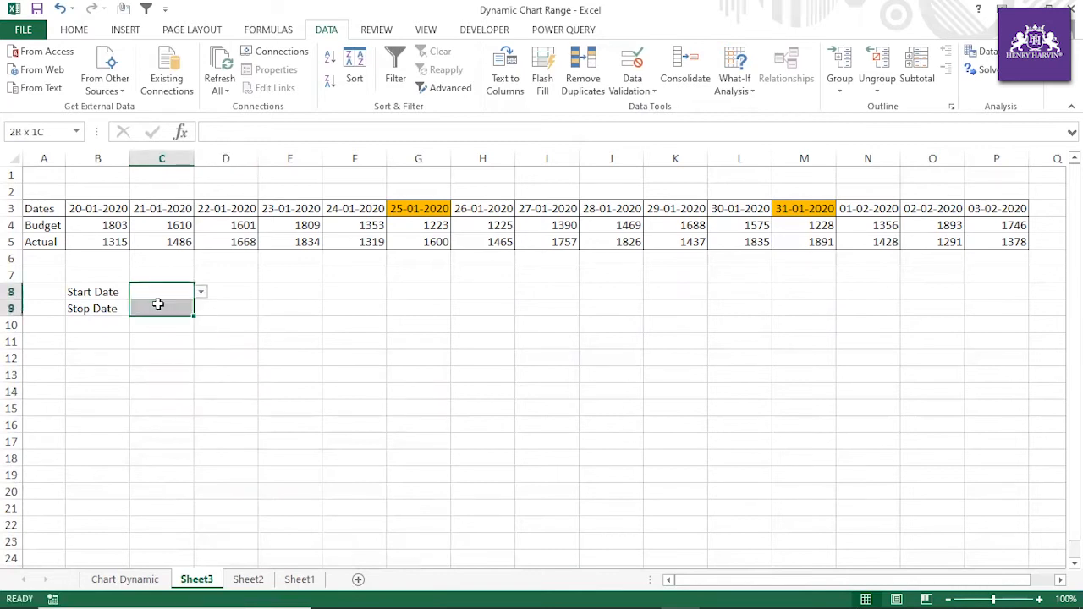
left_click(266, 353)
left_click(178, 290)
left_click(177, 308)
left_click(201, 310)
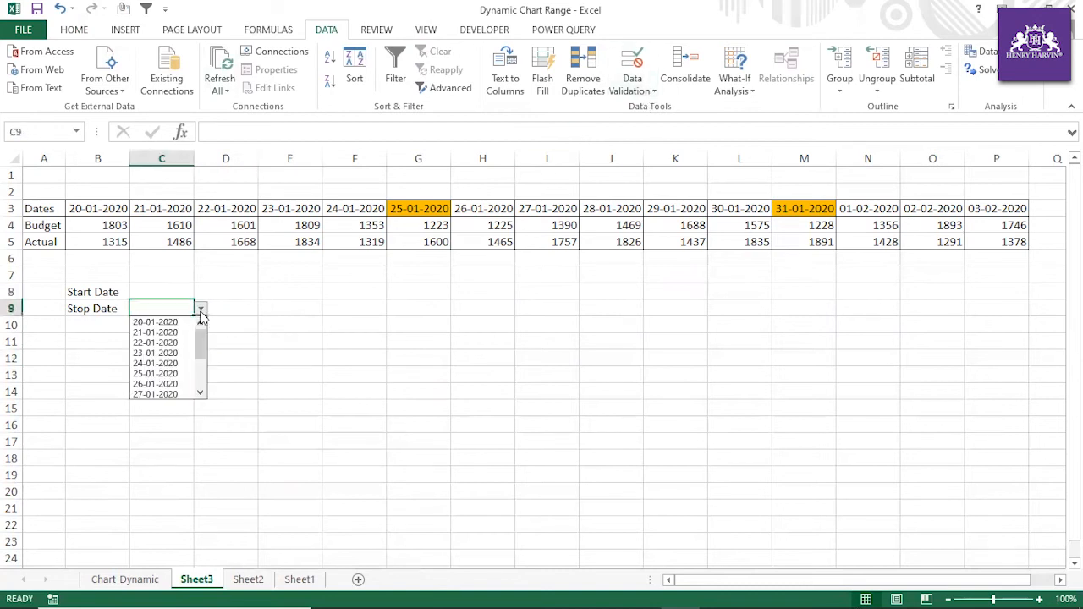
mouse_move(200, 336)
left_mouse_down()
mouse_move(200, 366)
mouse_move(198, 351)
left_mouse_up()
left_click(168, 333)
left_click(226, 339)
Copy date cell C3 as the formatting source for the Start Date and Stop Date cells C8:C9.
left_click(178, 306)
left_click_drag(176, 288, 176, 309)
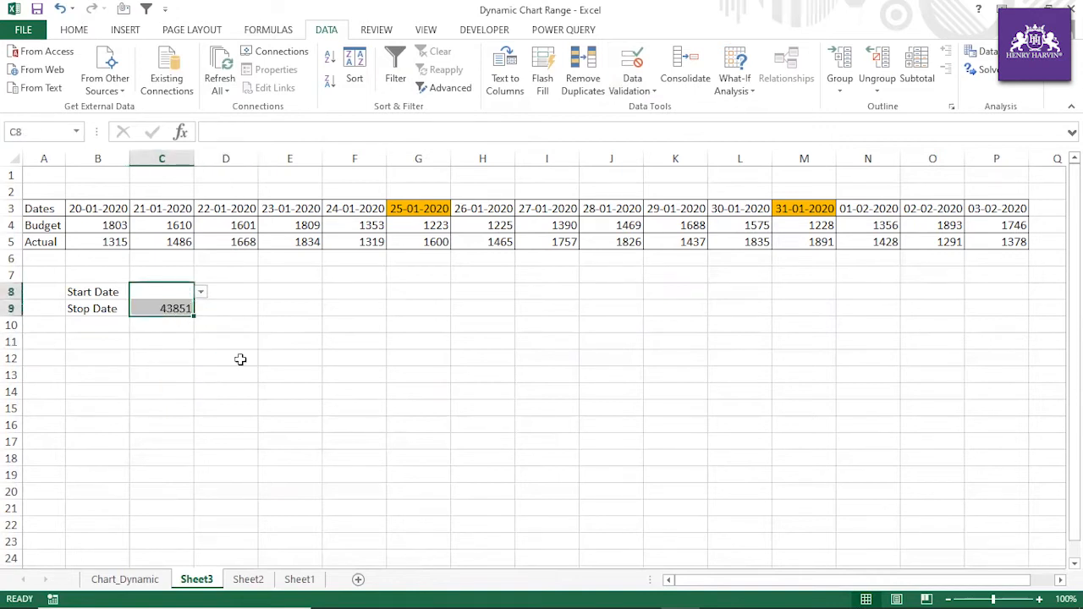
left_click(161, 211)
key("ctrl+c")
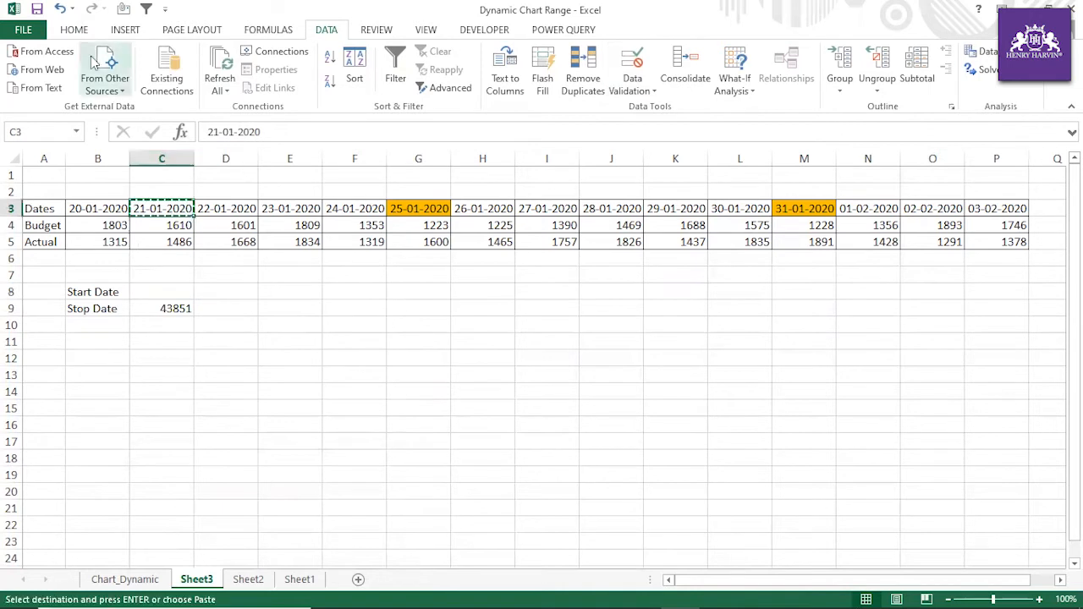
Copy the date format from C3 onto the Start Date and Stop Date cells C8:C9 with Format Painter.
left_click(74, 29)
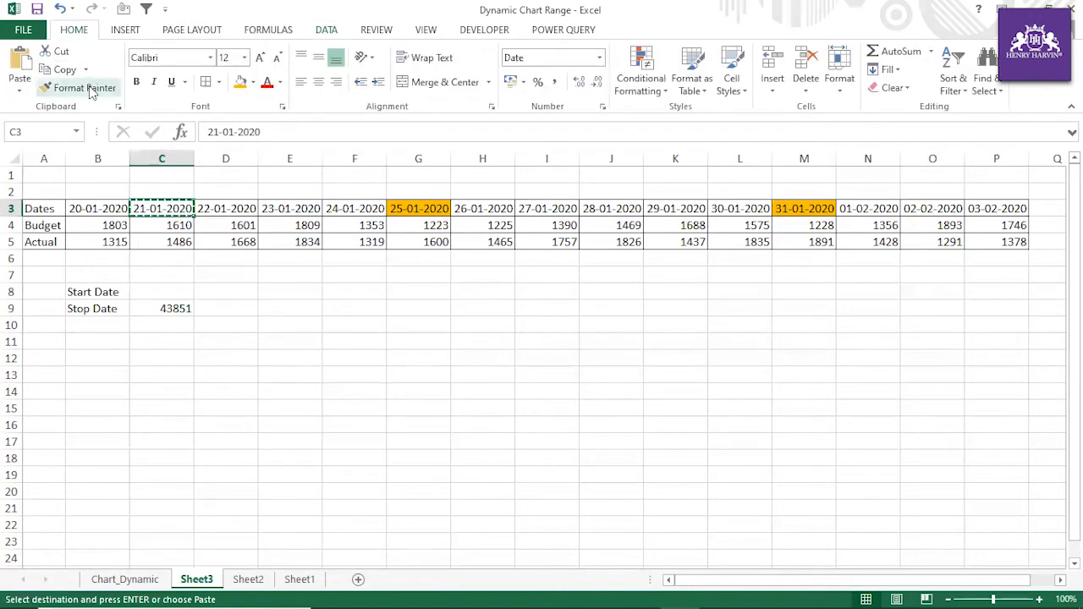
left_click(85, 88)
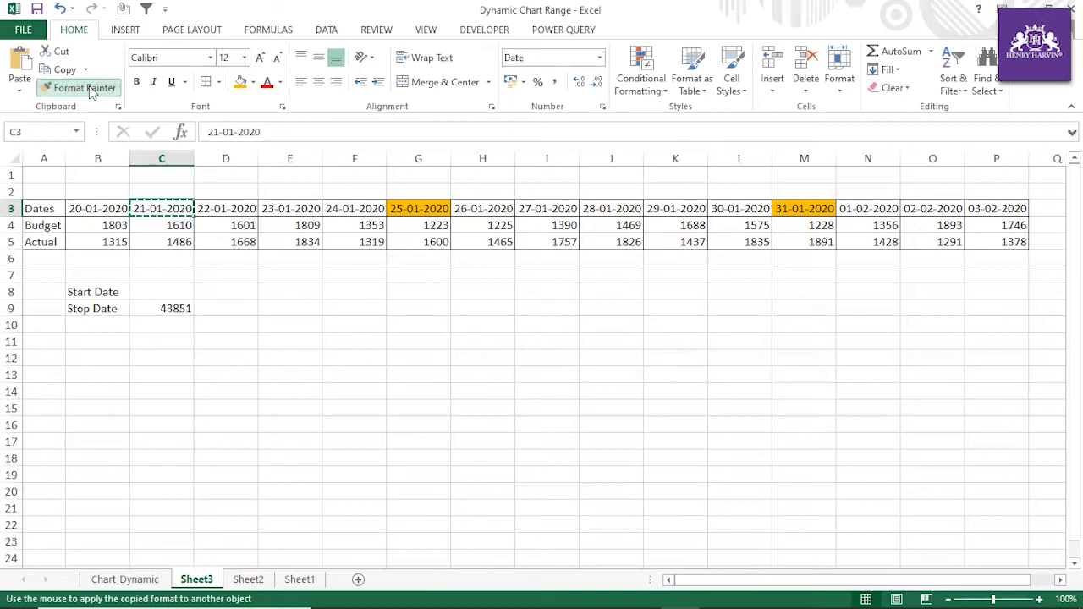
left_click_drag(187, 289, 180, 308)
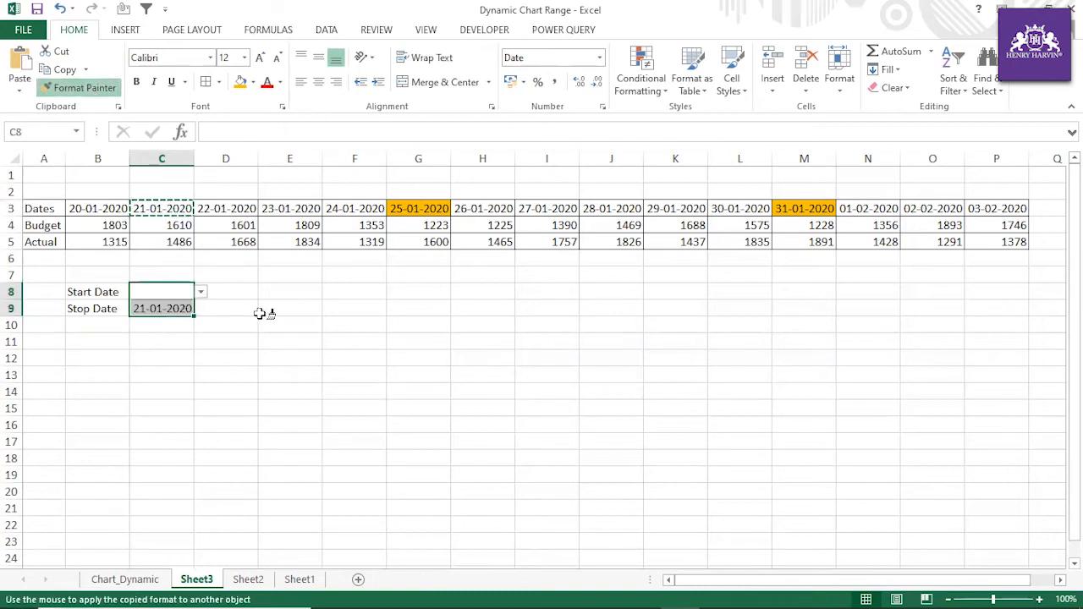
key("Escape")
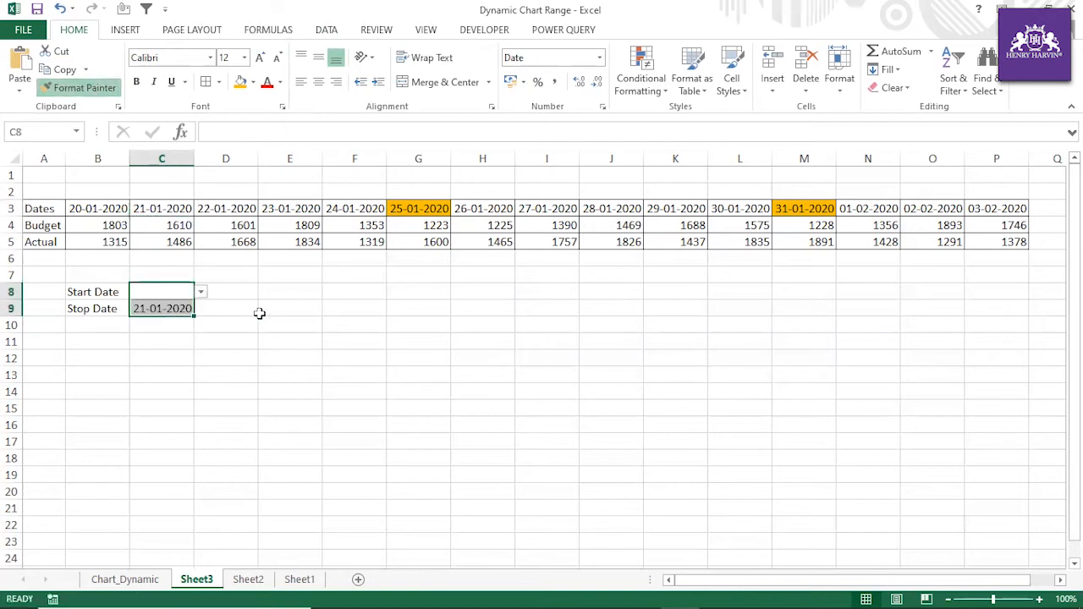
left_click(240, 337)
Choose 21-01-2020 as the Start Date in C8.
left_click(186, 291)
left_click(200, 293)
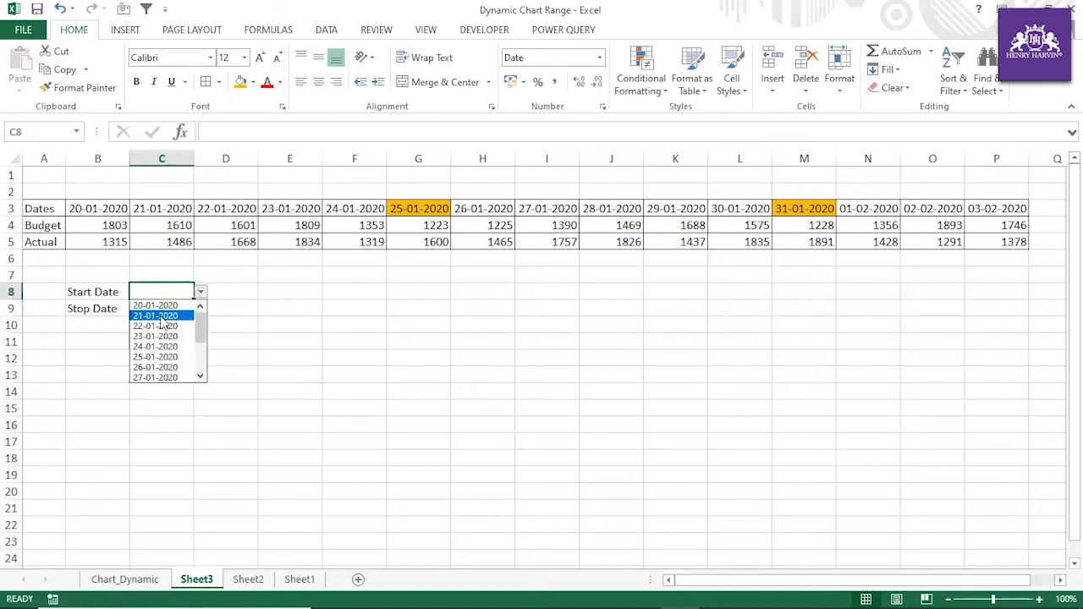
left_click(161, 315)
left_click(235, 338)
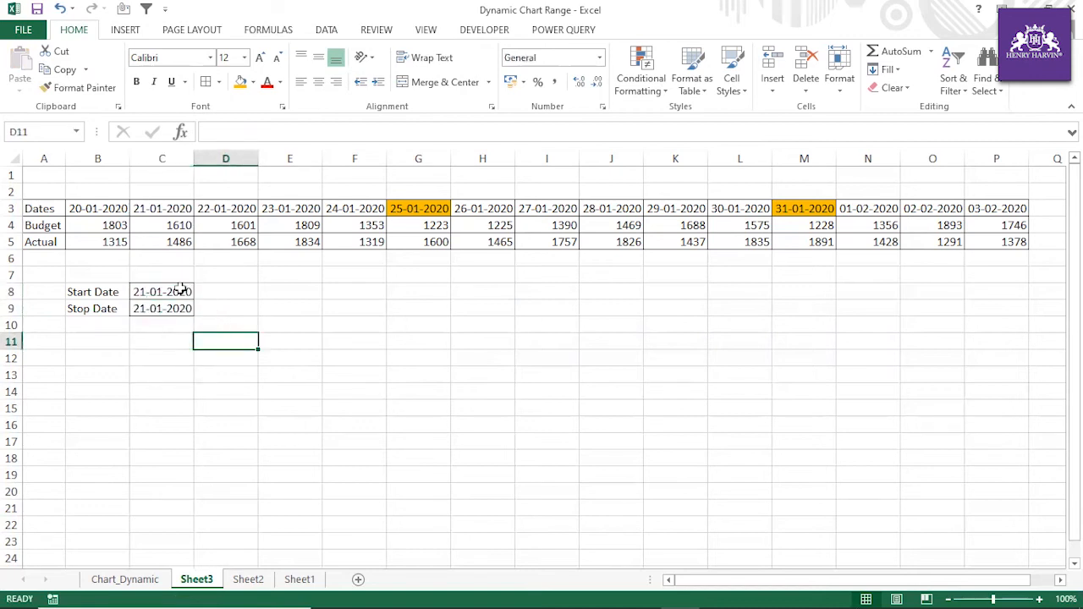
Choose 26-01-2020 as the Start Date in C8 and 28-01-2020 as the Stop Date in C9.
left_click(180, 290)
left_click(200, 292)
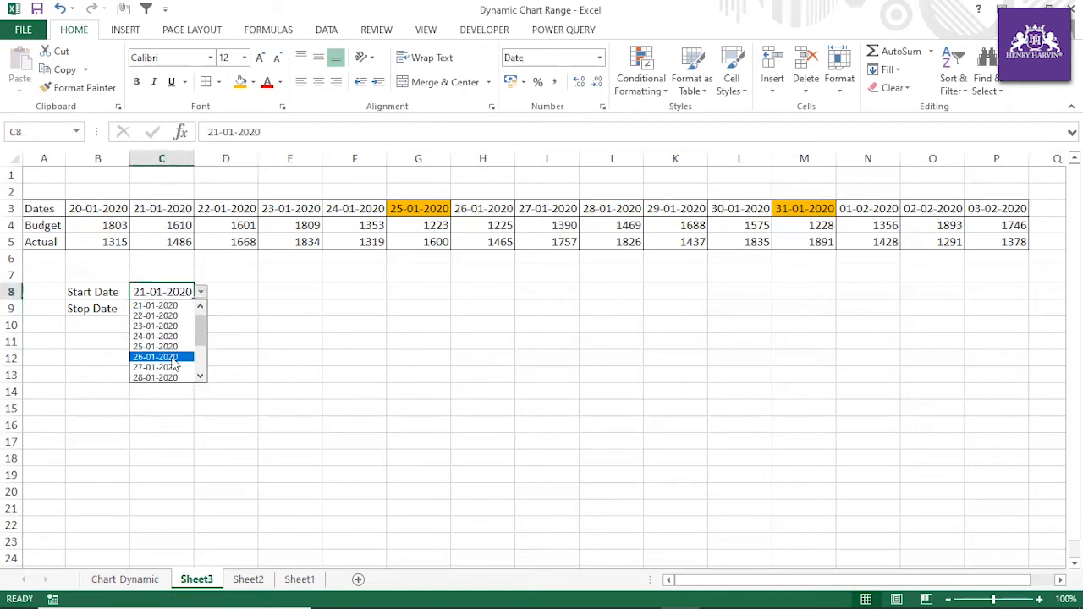
left_click(169, 357)
left_click(195, 308)
left_click(201, 310)
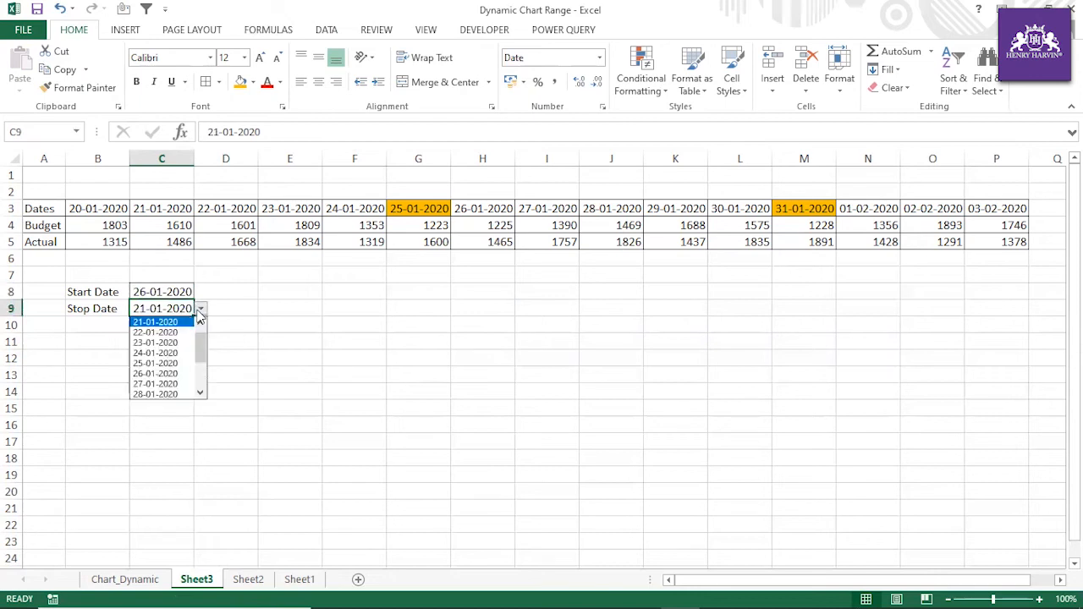
left_click(169, 394)
left_click(197, 406)
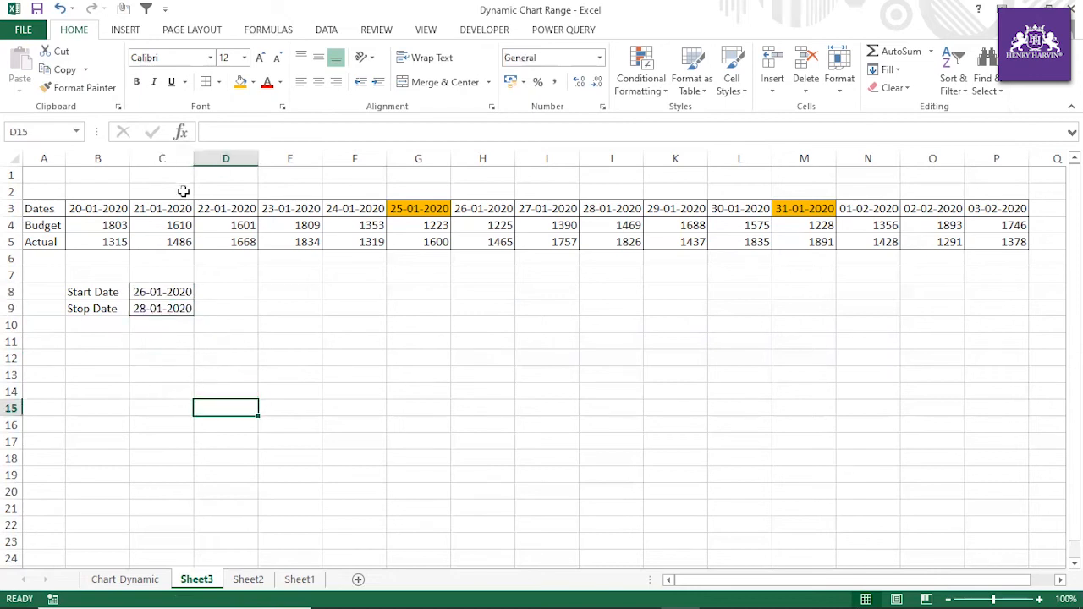
Widen column C slightly.
left_click_drag(191, 155, 198, 155)
left_click(285, 372)
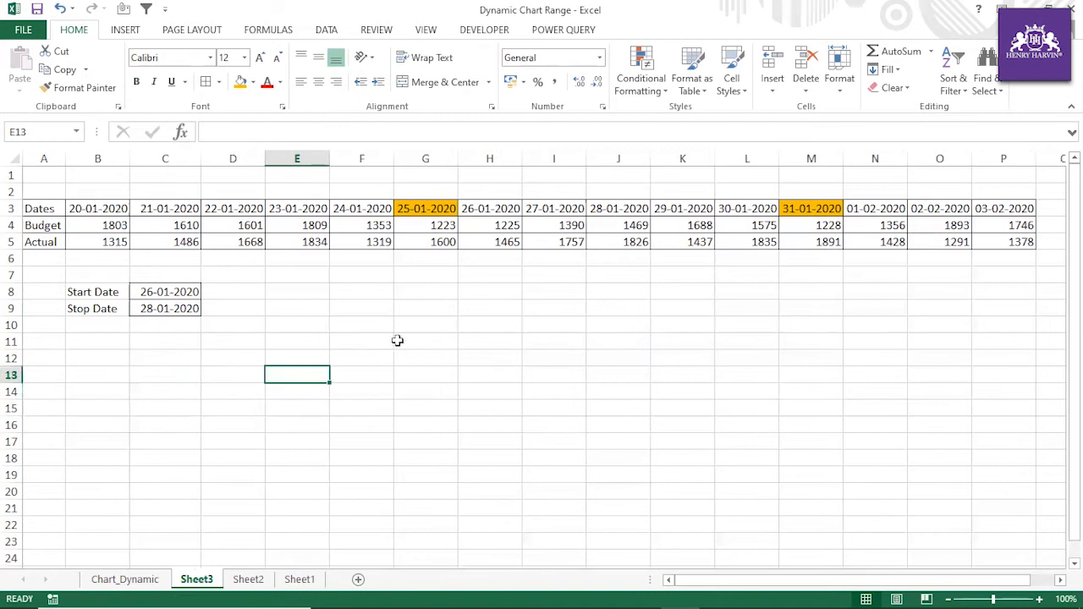
left_click(193, 293)
left_click_drag(194, 292, 190, 308)
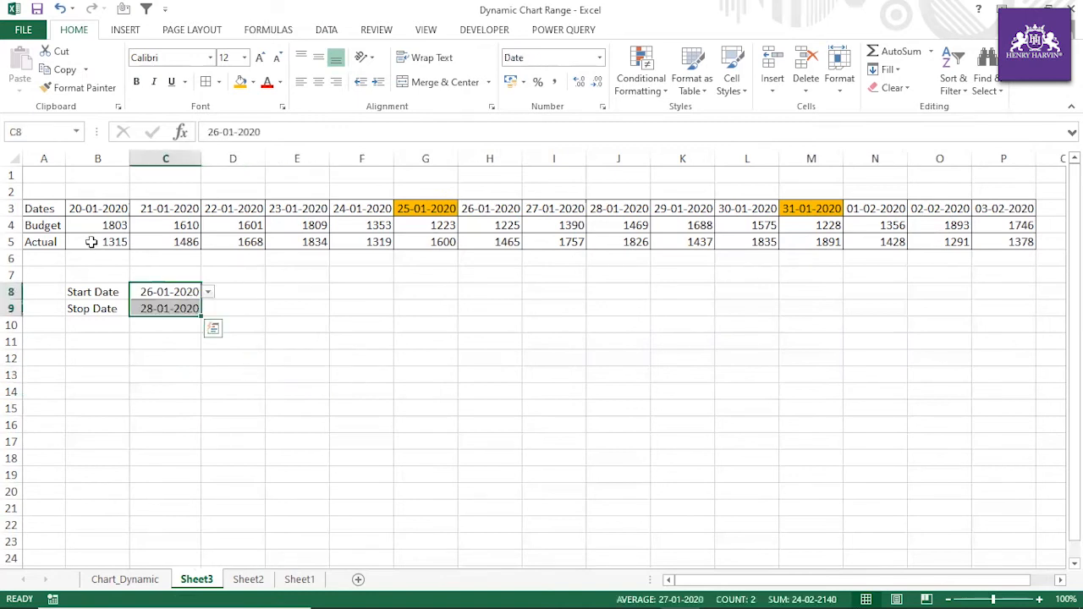
left_click(56, 209)
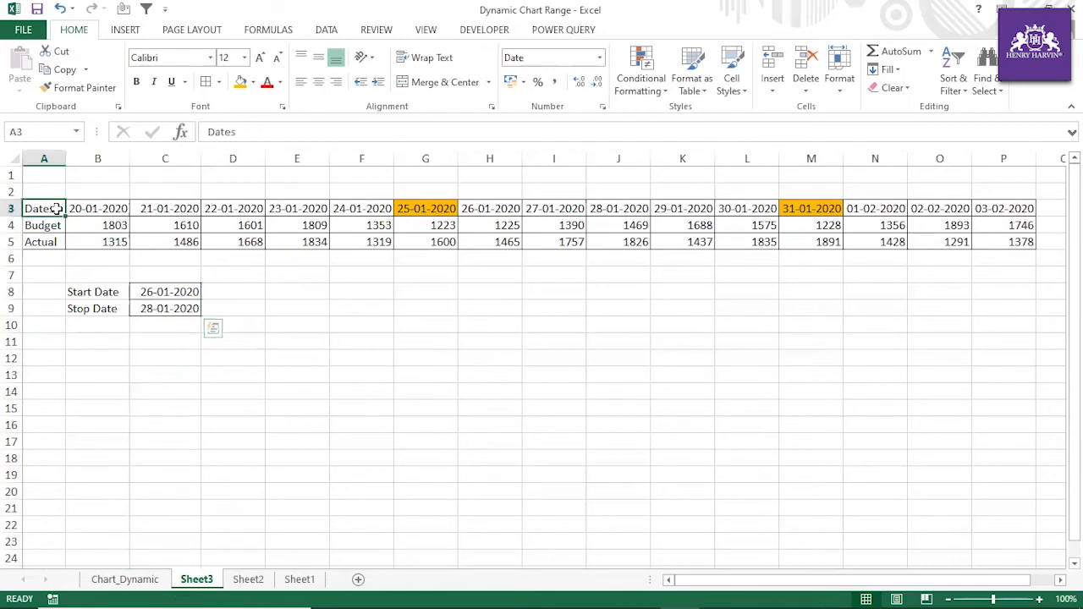
left_click(58, 226)
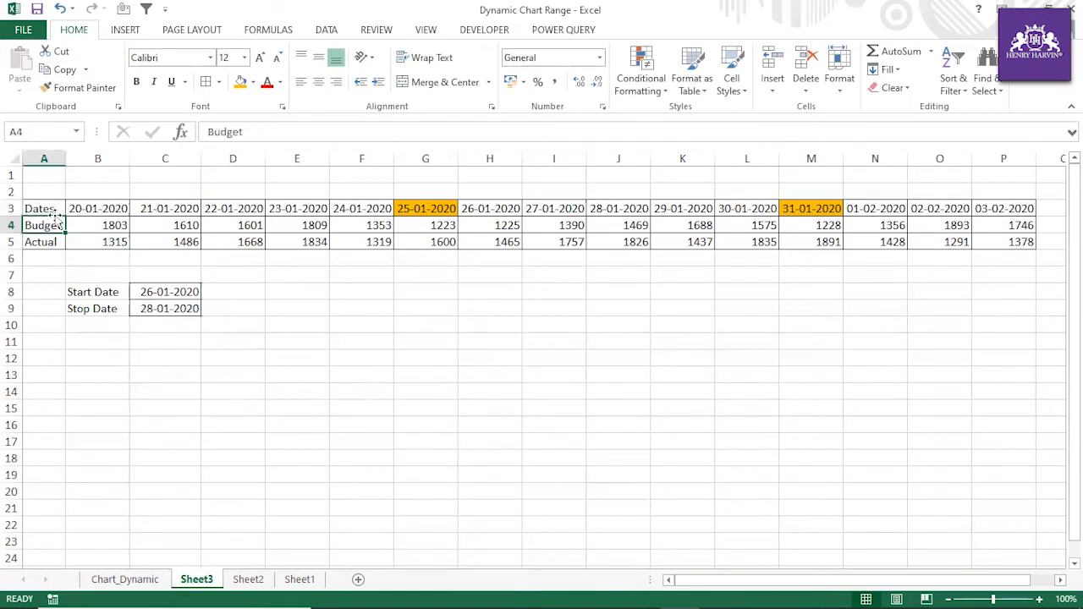
Copy the Dates, Budget and Actual labels from A3:A5 to A13:A15.
left_click_drag(56, 209, 54, 243)
key("ctrl+c")
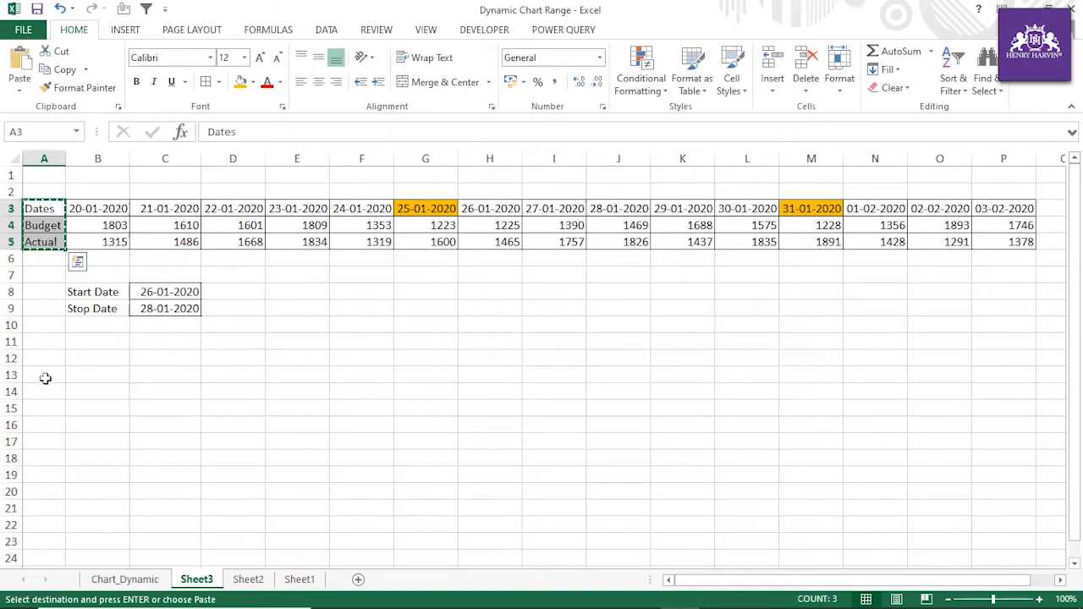
left_click(43, 378)
key("ctrl+v")
Rename the copied labels in A13 and A14 as Dates_Dynamic and Budget_Dynamic.
double_click(59, 375)
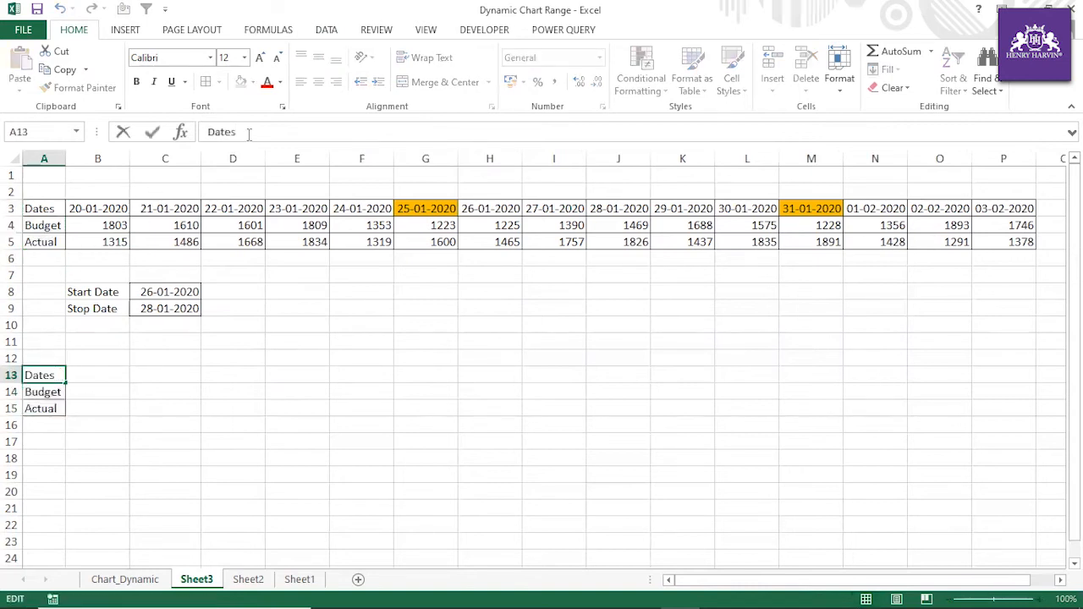
type("_Dyna")
left_click(298, 439)
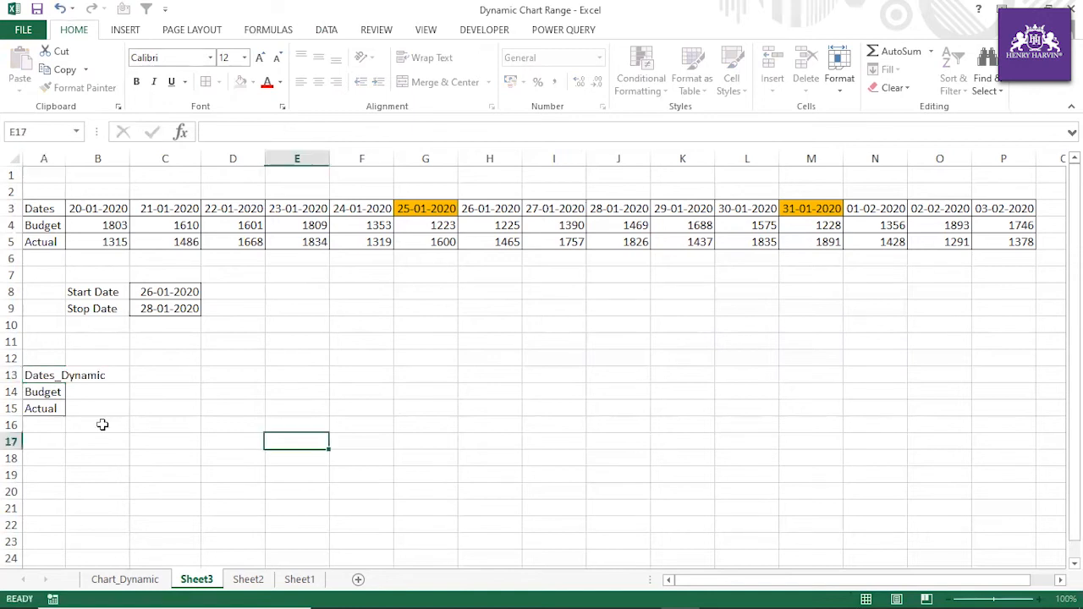
left_click(43, 392)
left_click(262, 127)
type("_Dynamic")
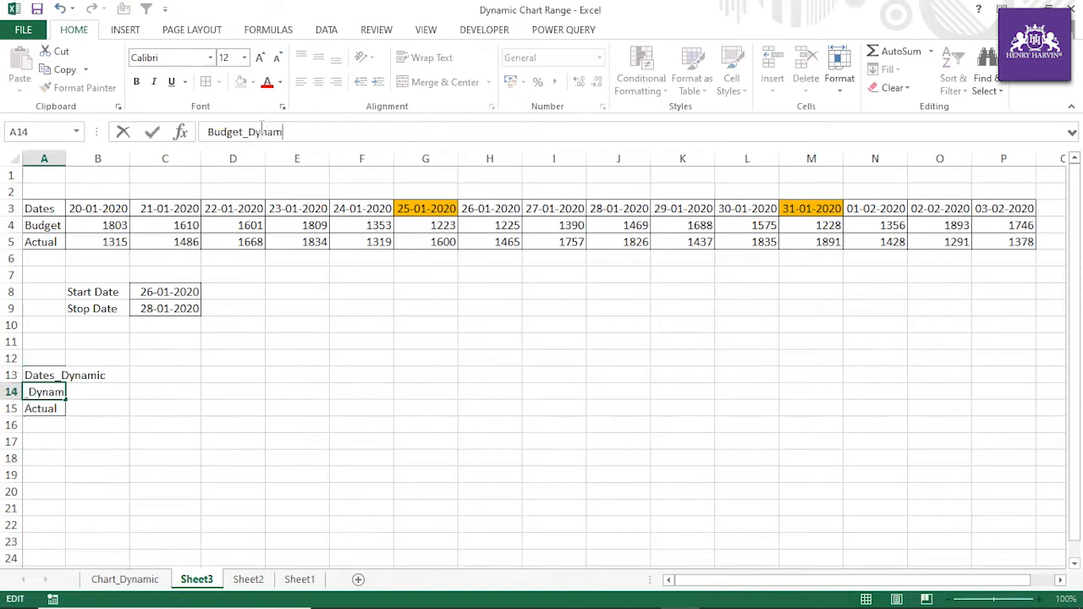
left_click(345, 390)
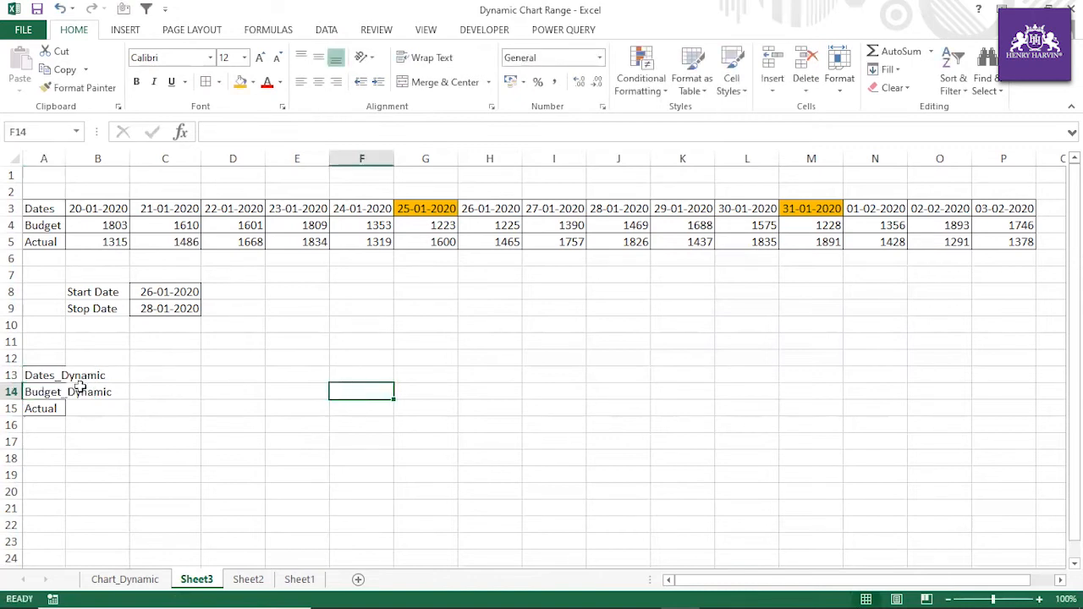
Rename the label in A15 as Actual_Dynamic and autofit the width of column A.
left_click(54, 406)
left_click(263, 133)
type("_Dynami")
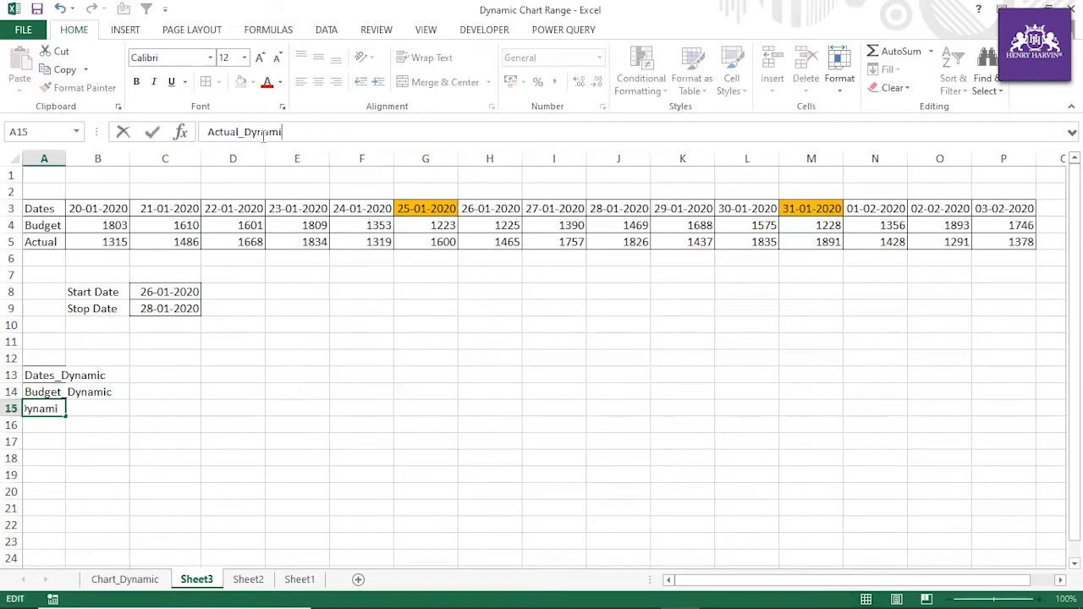
left_click(260, 372)
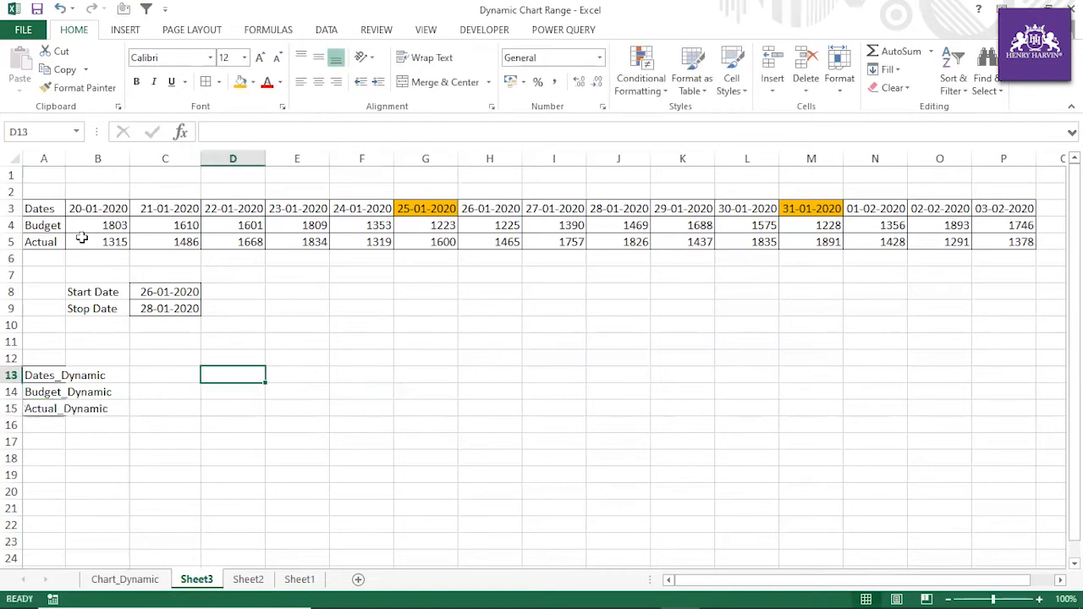
double_click(66, 159)
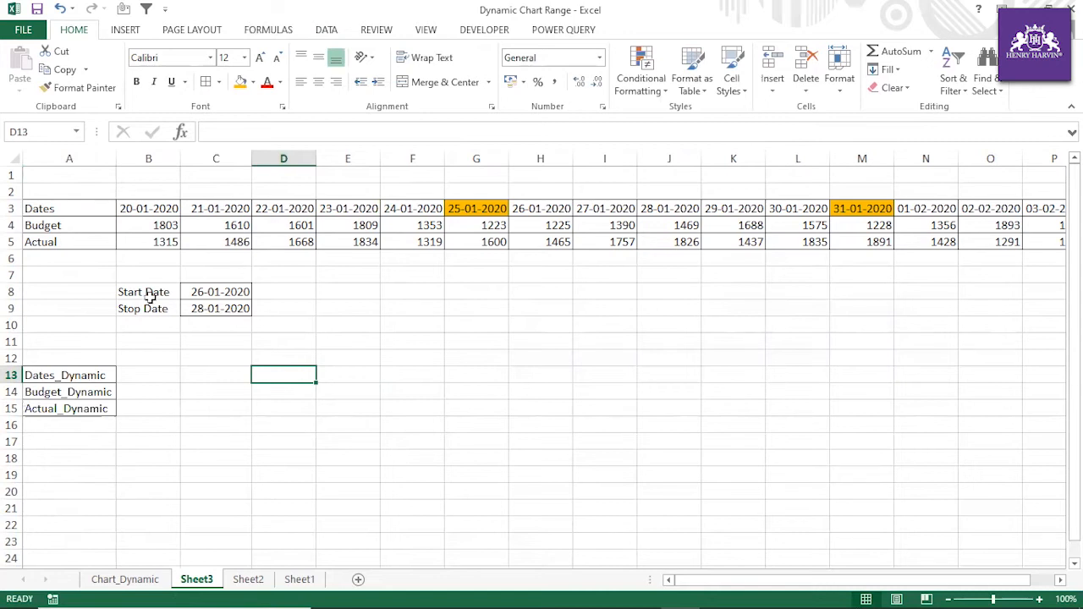
left_click(222, 295)
left_click(229, 309)
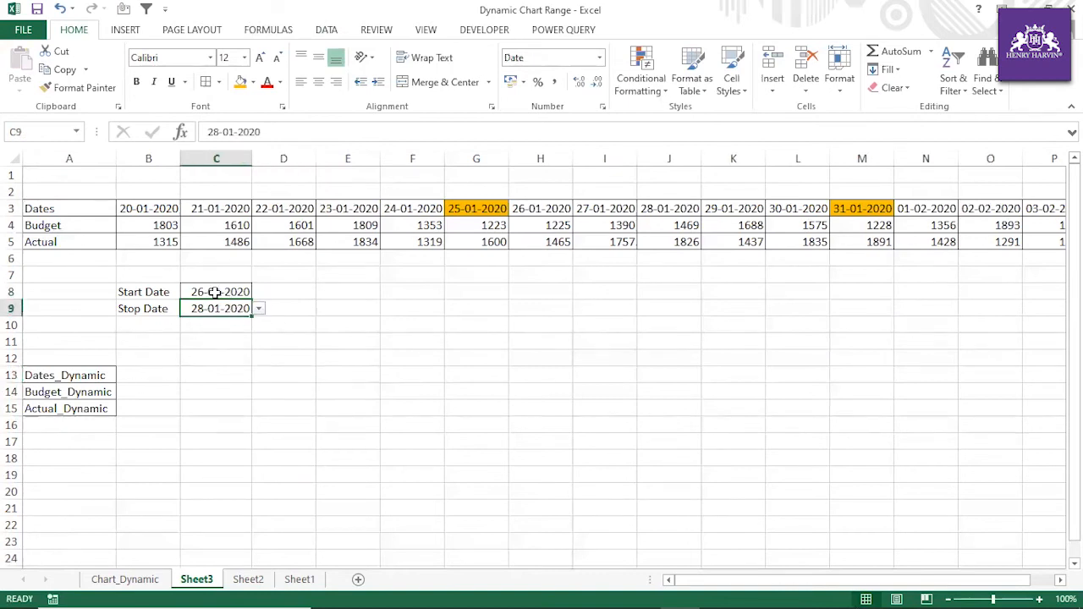
left_click(218, 292)
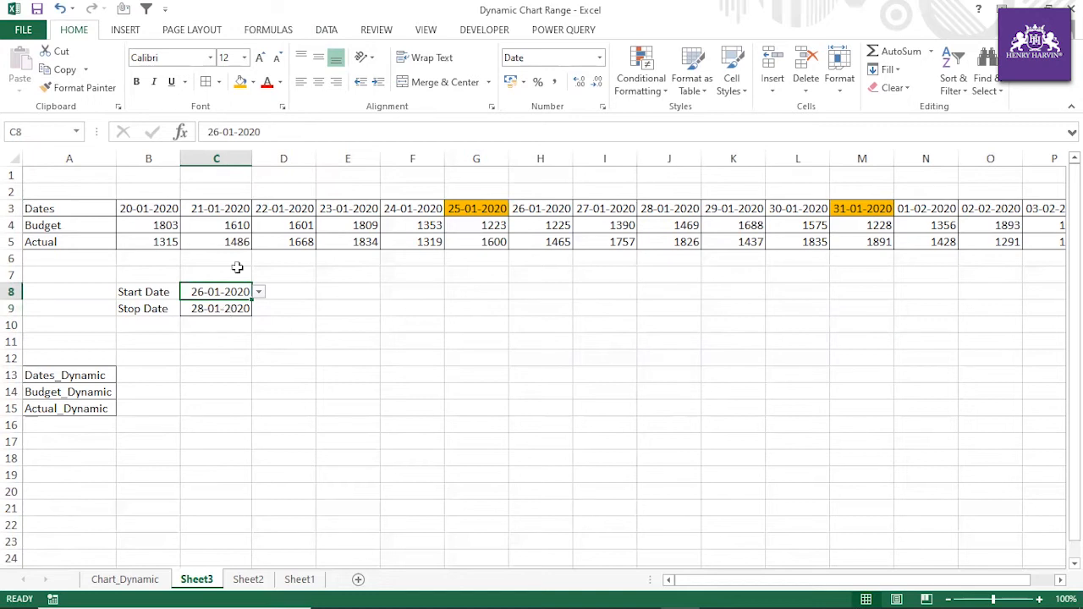
left_click_drag(226, 289, 229, 307)
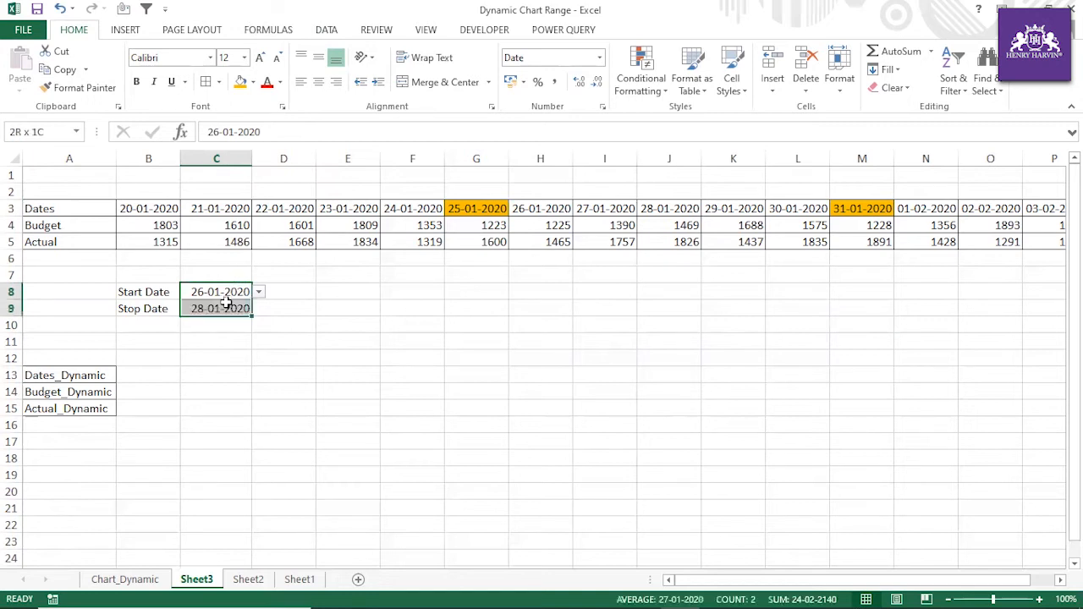
left_click(330, 340)
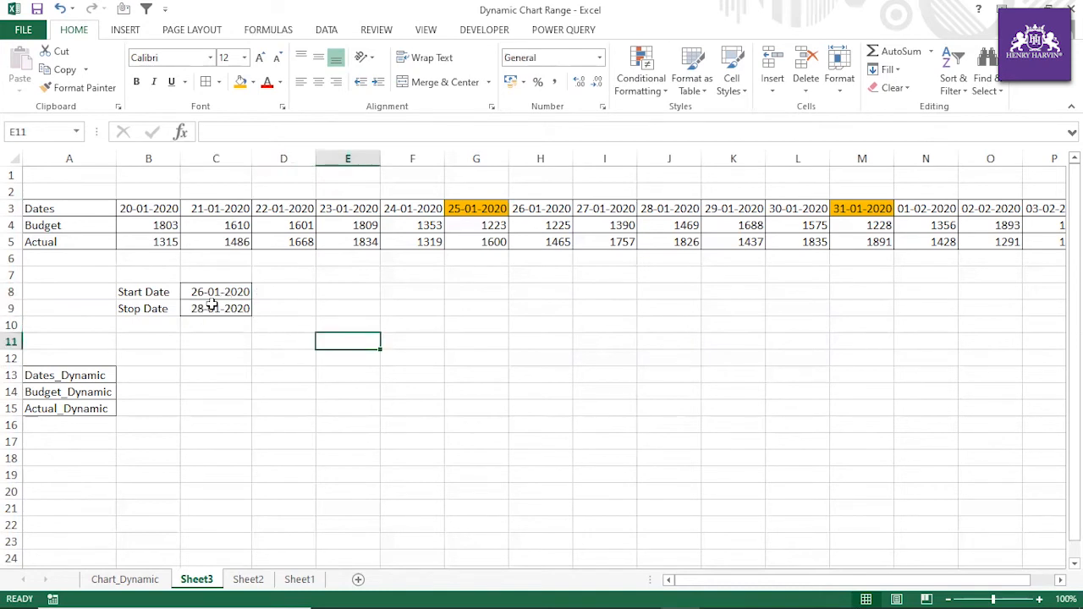
Enter =MATCH($C$8,$B$3:$P$3,0) in C13 to find the Start Date's position in the dates row.
left_click(139, 375)
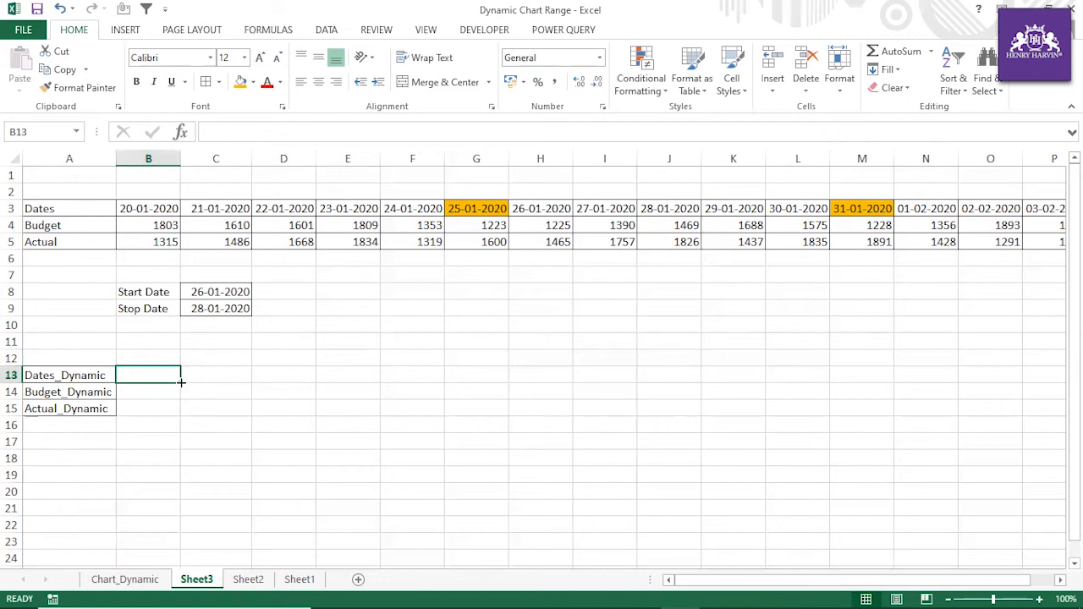
left_click(197, 373)
type("=ma")
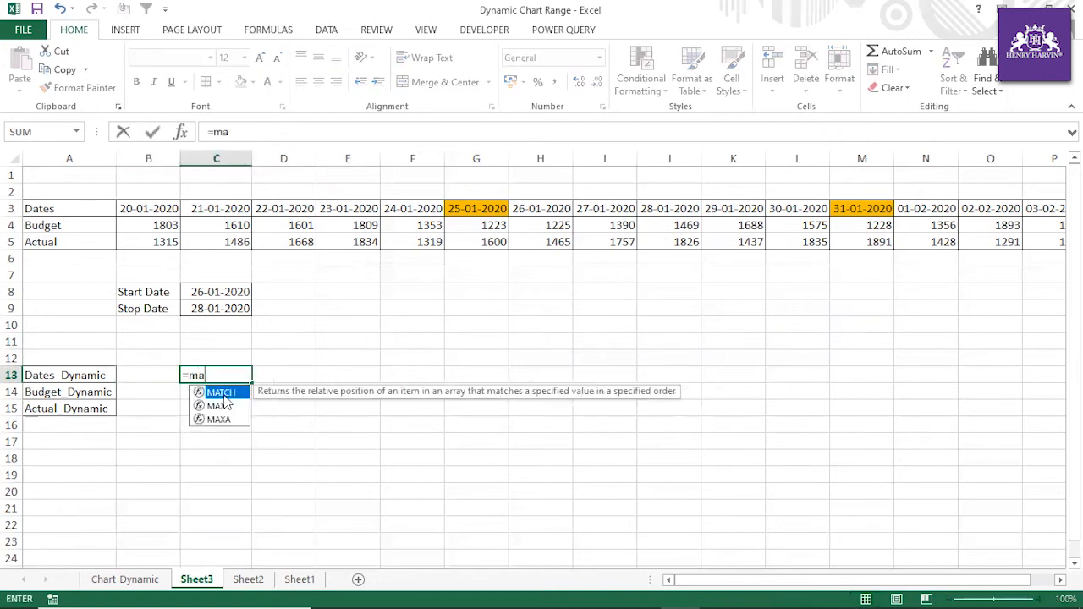
type("tch(")
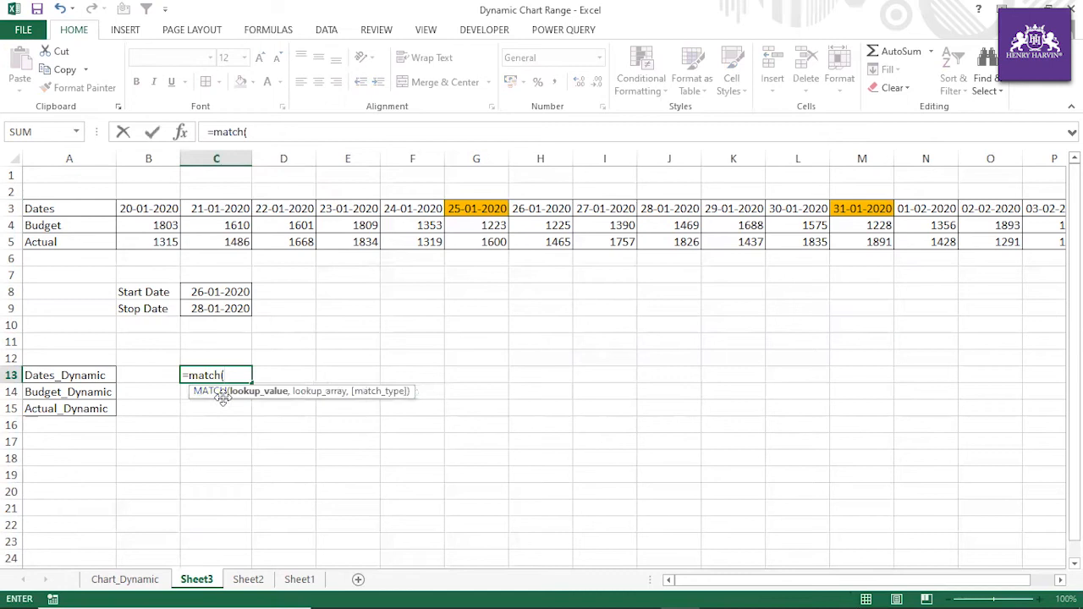
left_click(213, 292)
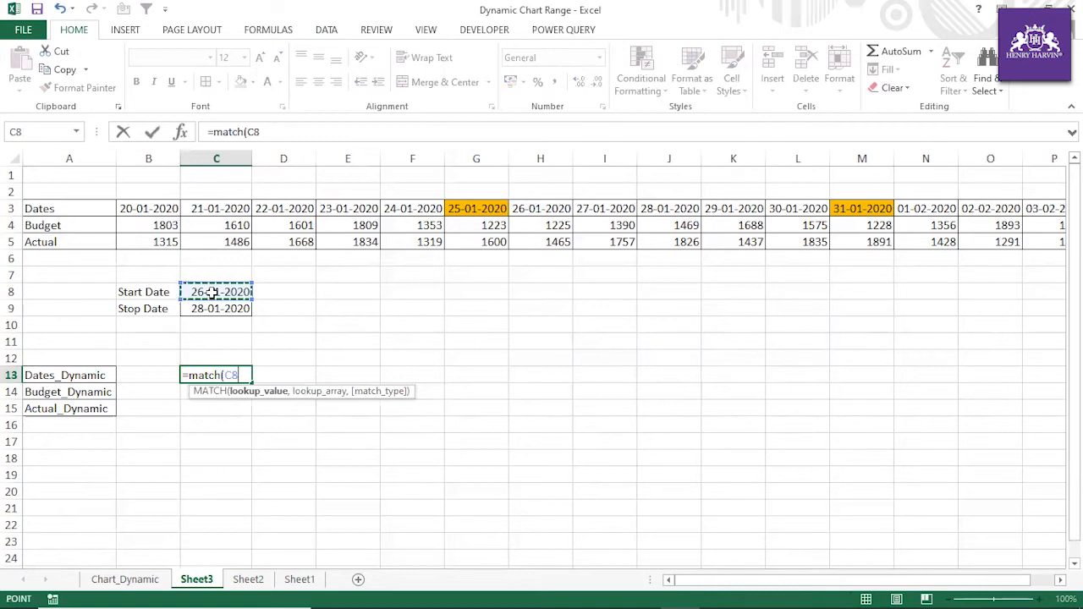
key("F4")
type(",")
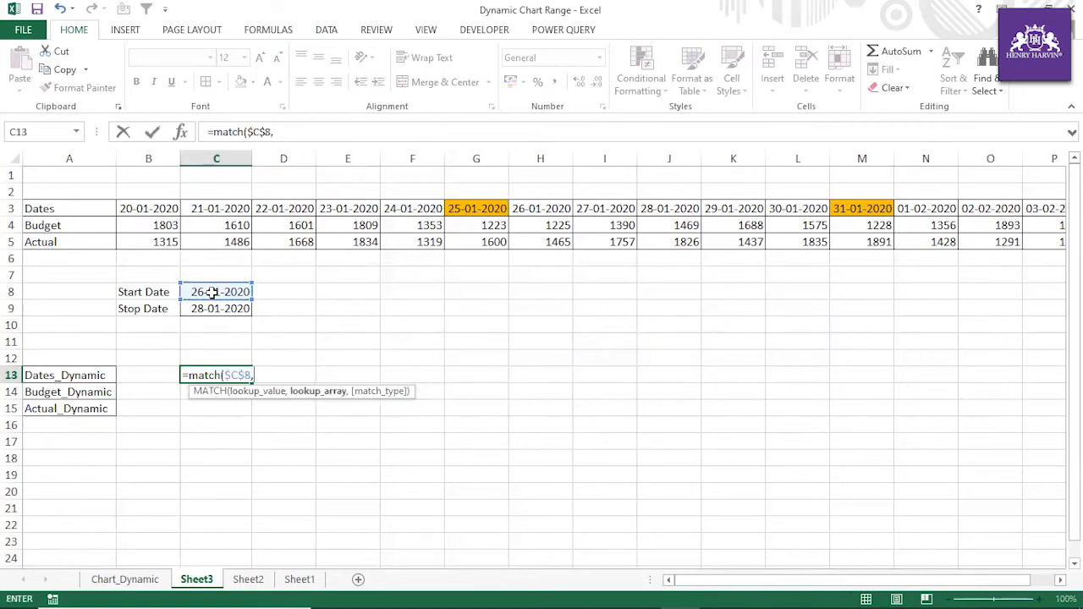
left_click_drag(148, 210, 982, 212)
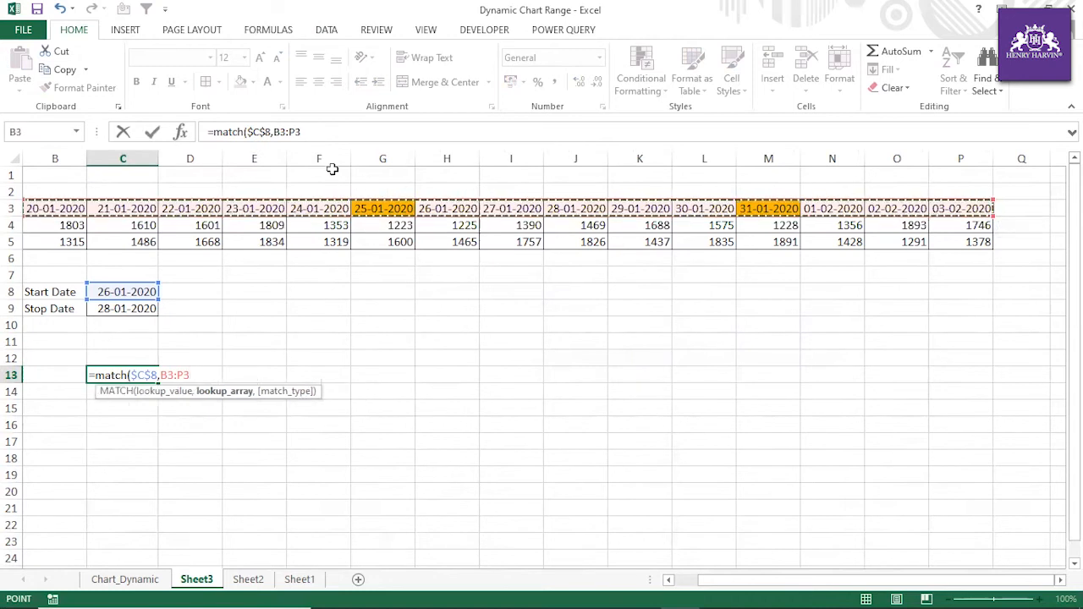
left_click(304, 132)
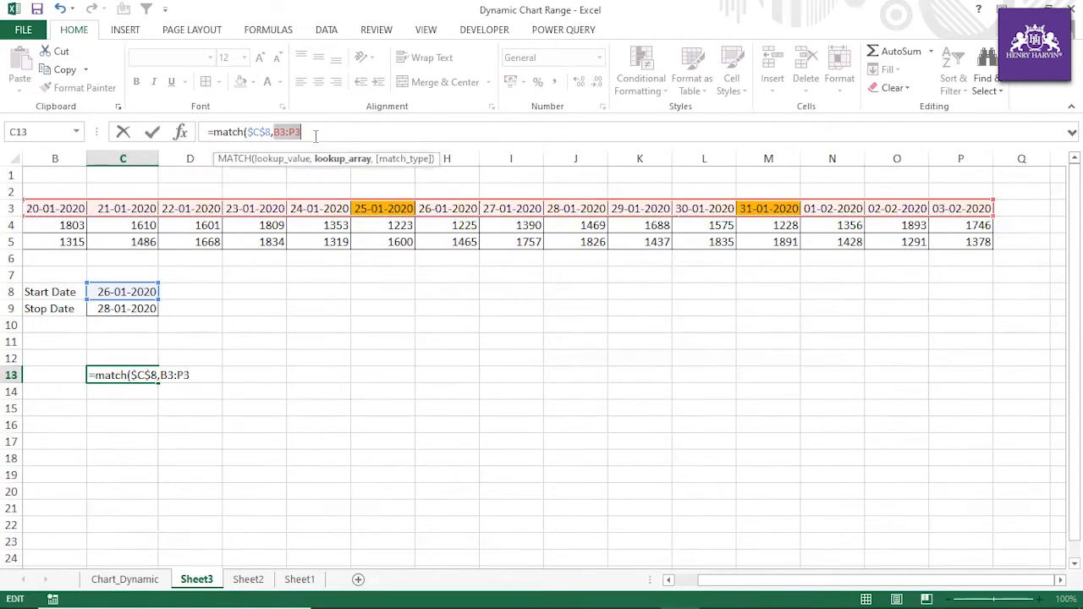
key("F4")
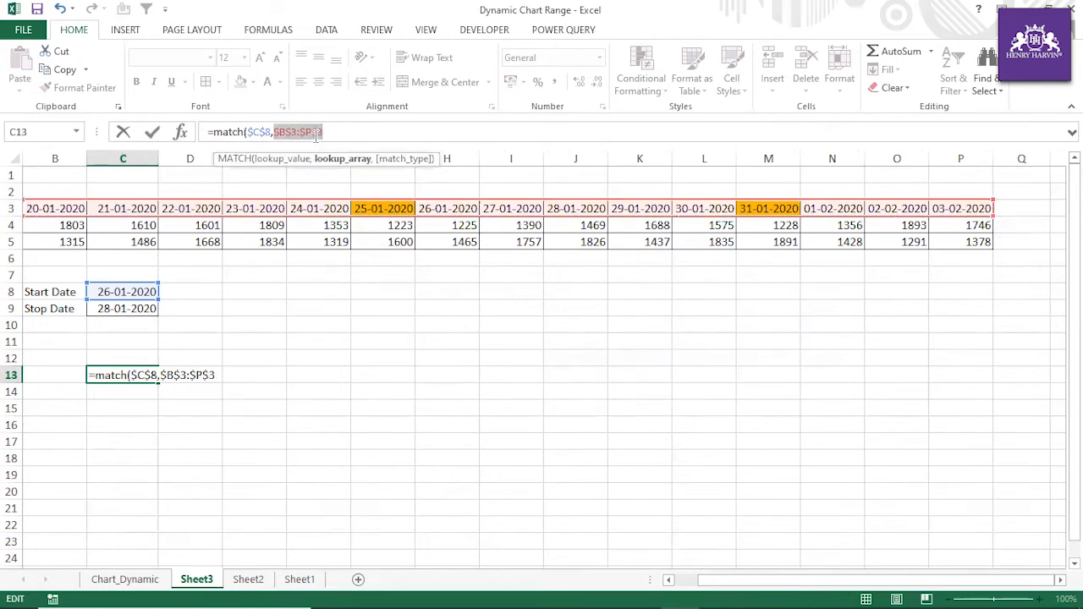
left_click(345, 134)
type(",0)")
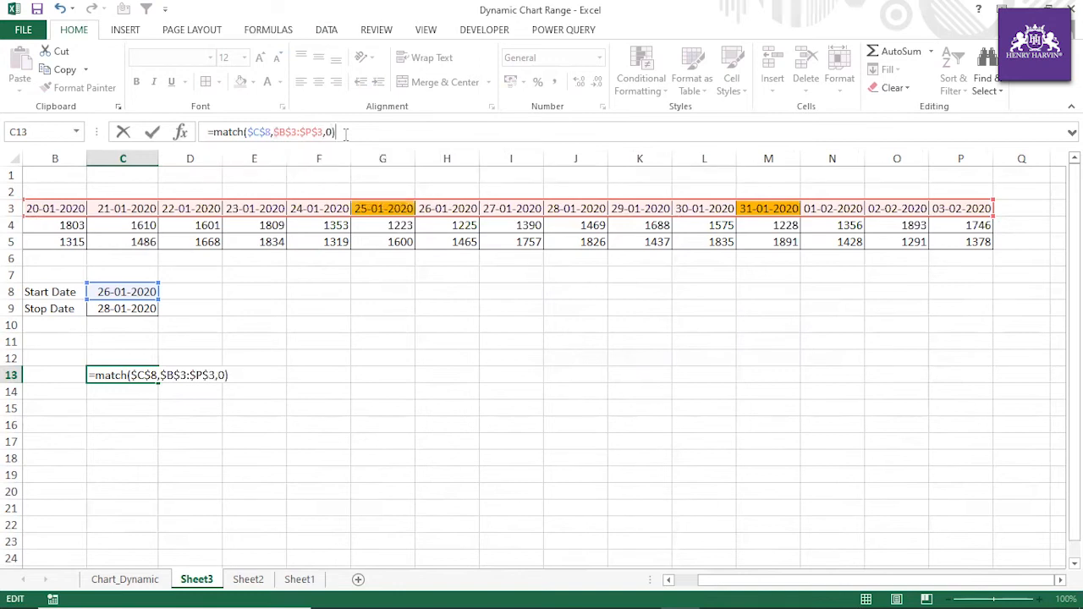
key("Return")
left_click_drag(721, 581, 662, 590)
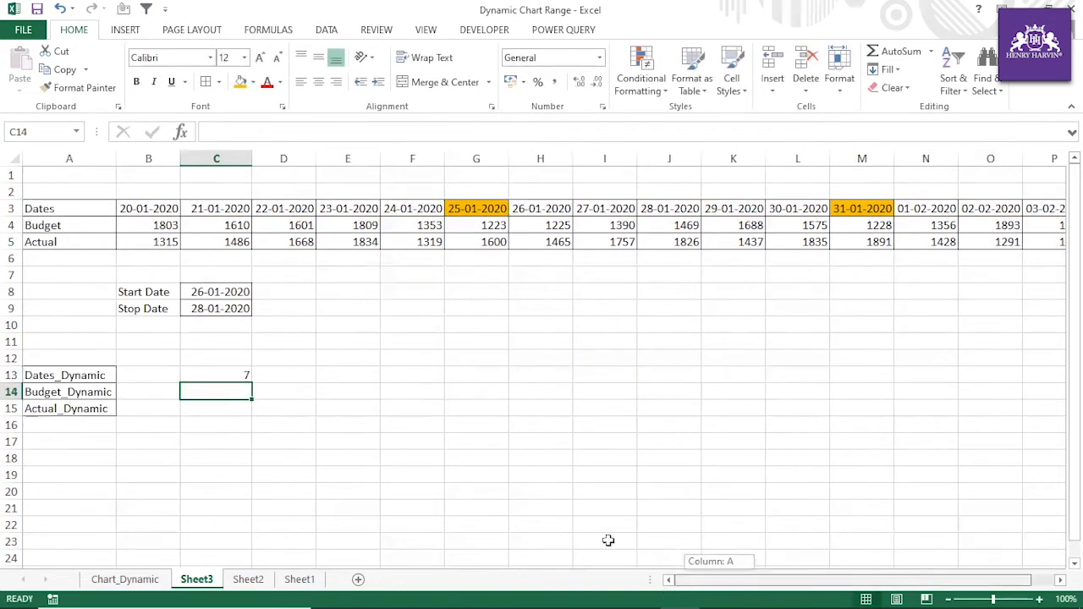
Count along the dates in row 3 from B3 to H3 to check the position found by the MATCH formula.
left_click(157, 205)
left_click(203, 208)
left_click(283, 208)
left_click(347, 208)
left_click(412, 208)
left_click(477, 208)
left_click(547, 207)
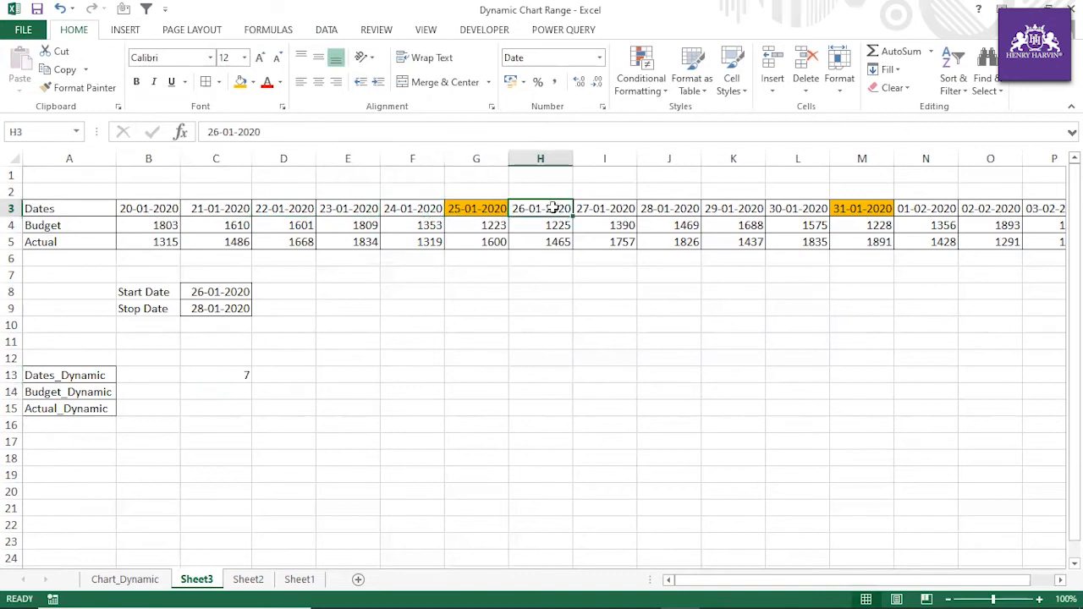
Remove the fill colour from the highlighted dates in G3 and M3.
left_click(491, 209)
left_click(252, 82)
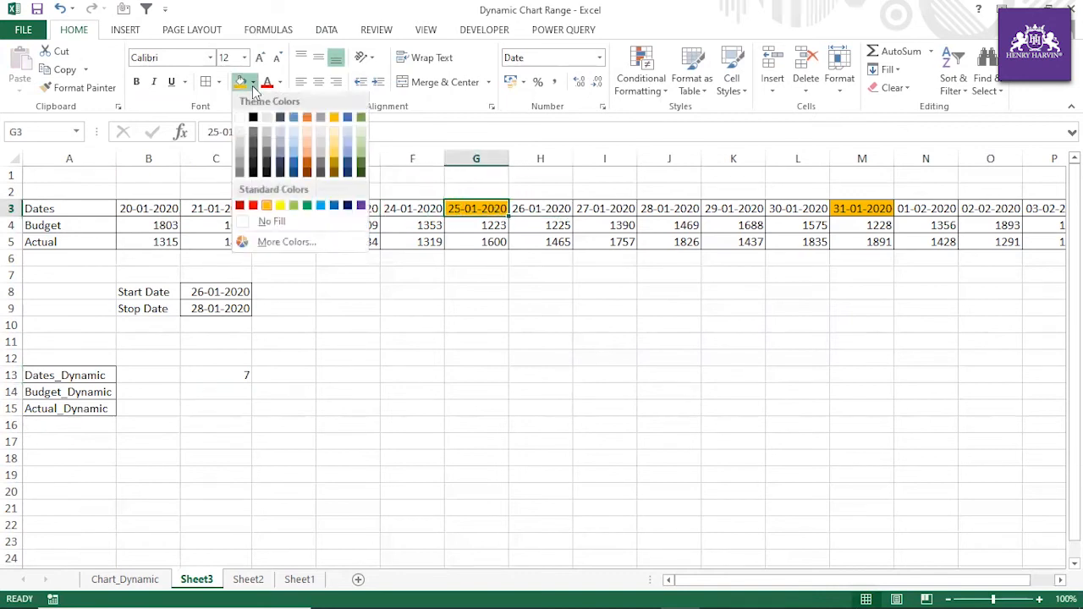
left_click(269, 221)
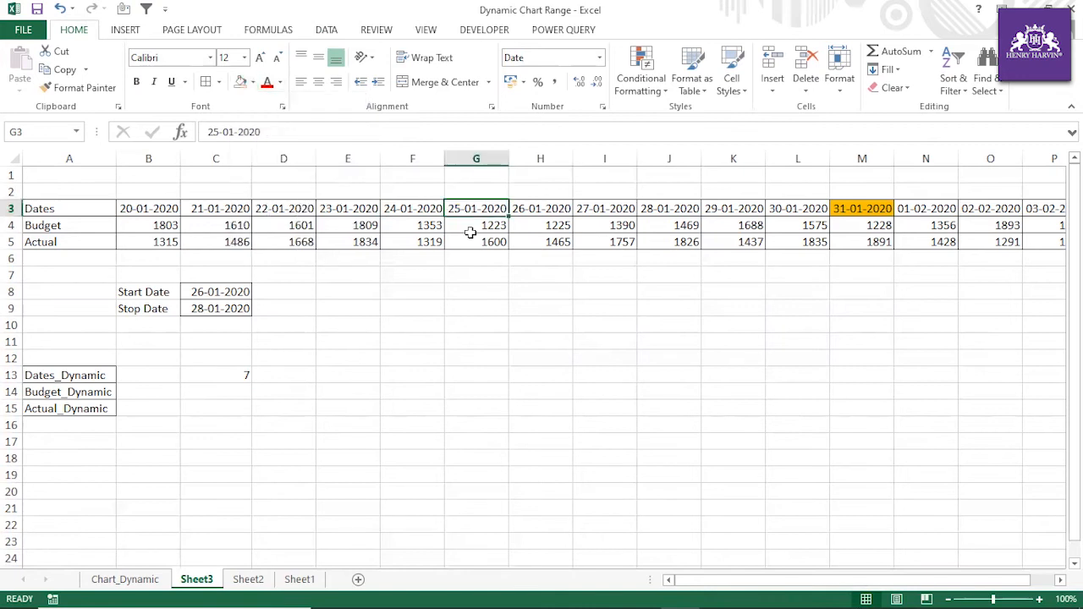
left_click(872, 210)
left_click(241, 81)
left_click(658, 322)
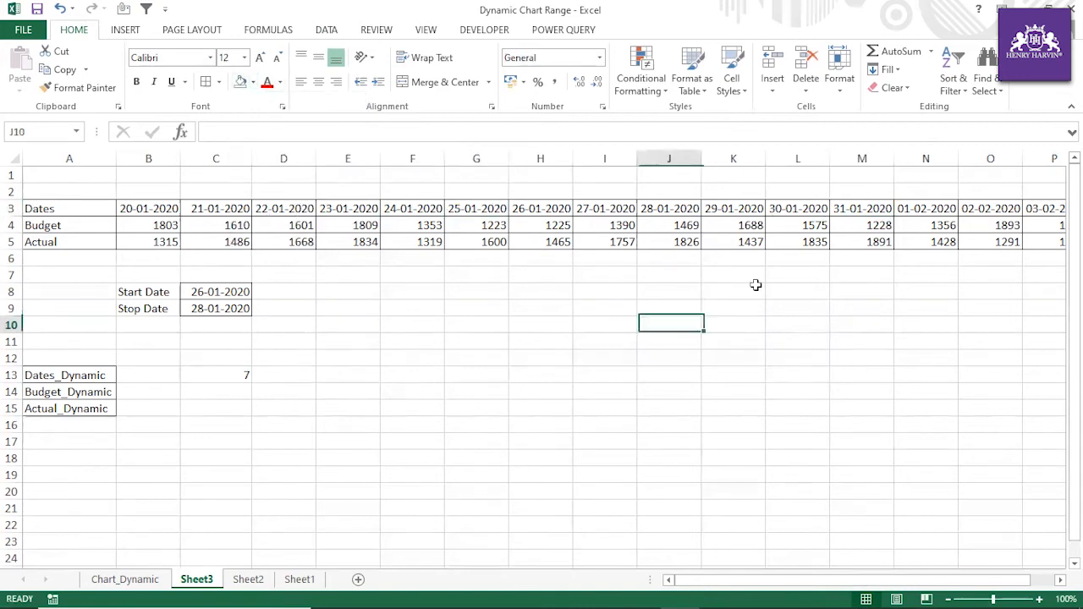
Set the Start Date in C8 to 30-01-2020 to test the MATCH formula in C13.
left_click(240, 368)
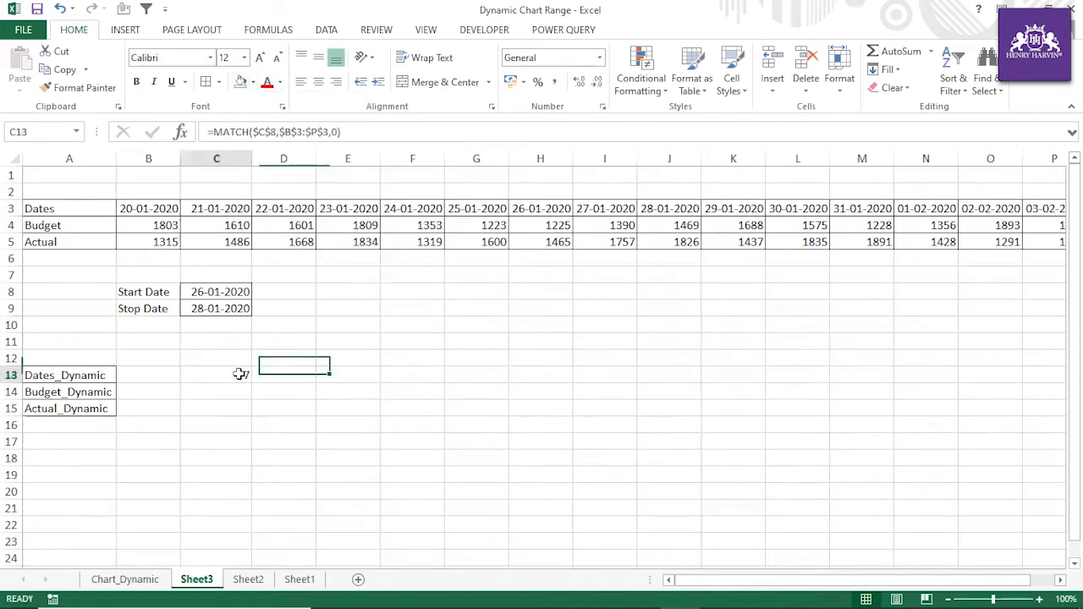
left_click(215, 289)
left_click(284, 355)
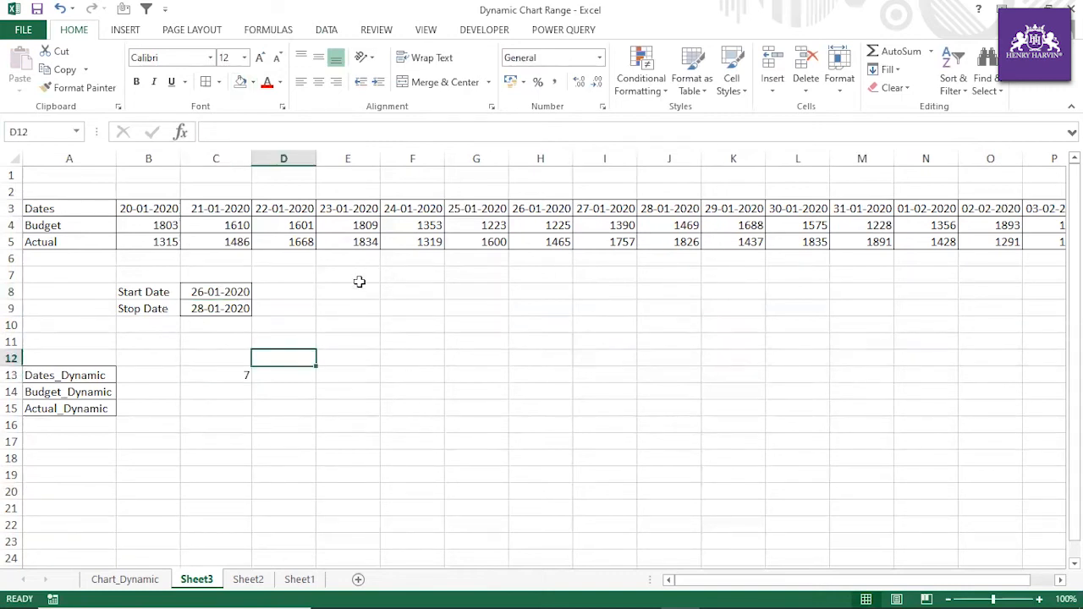
left_click(221, 293)
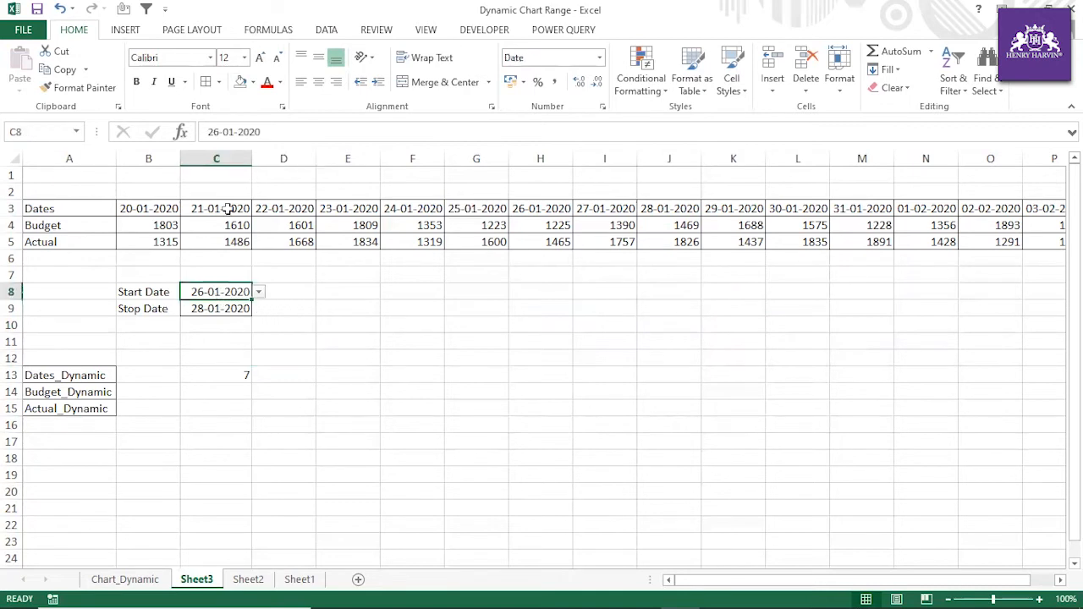
left_click(259, 291)
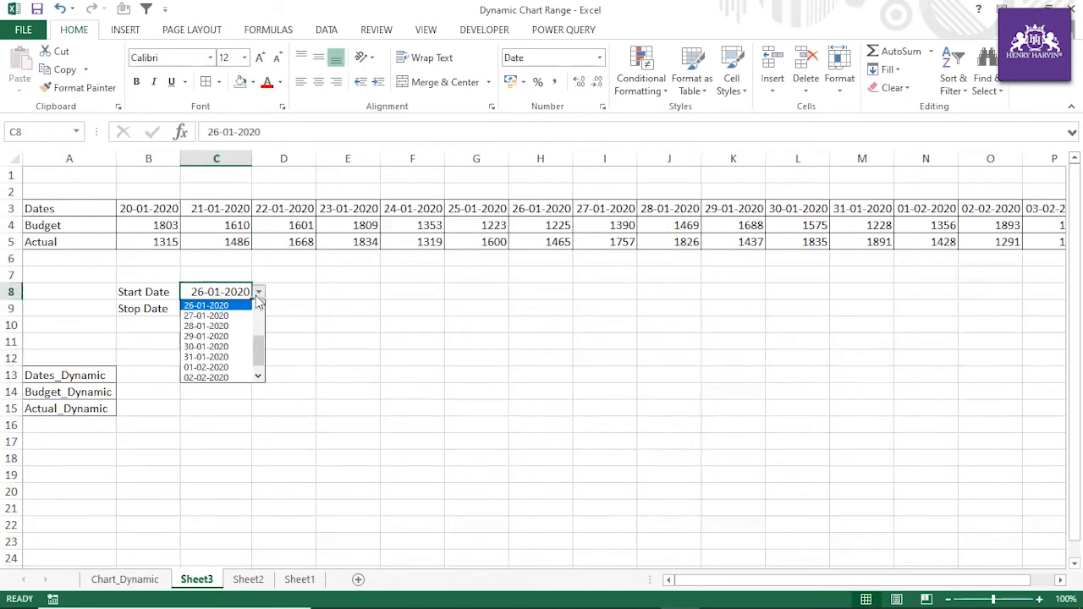
left_click(213, 344)
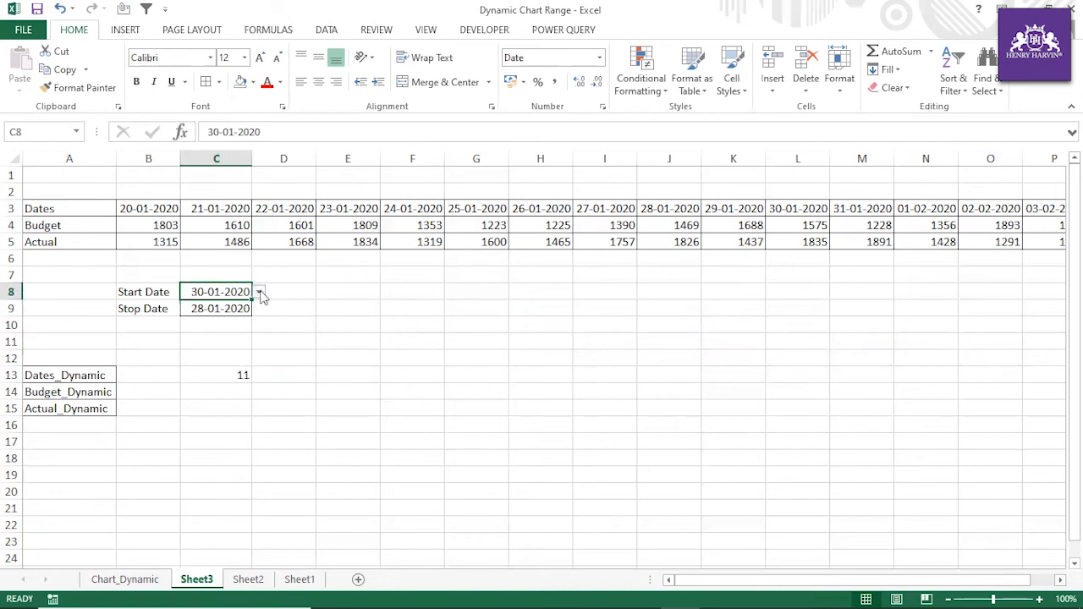
Enter =B$3=$C$8 in B2 to test whether the date below equals the Start Date.
left_click(149, 188)
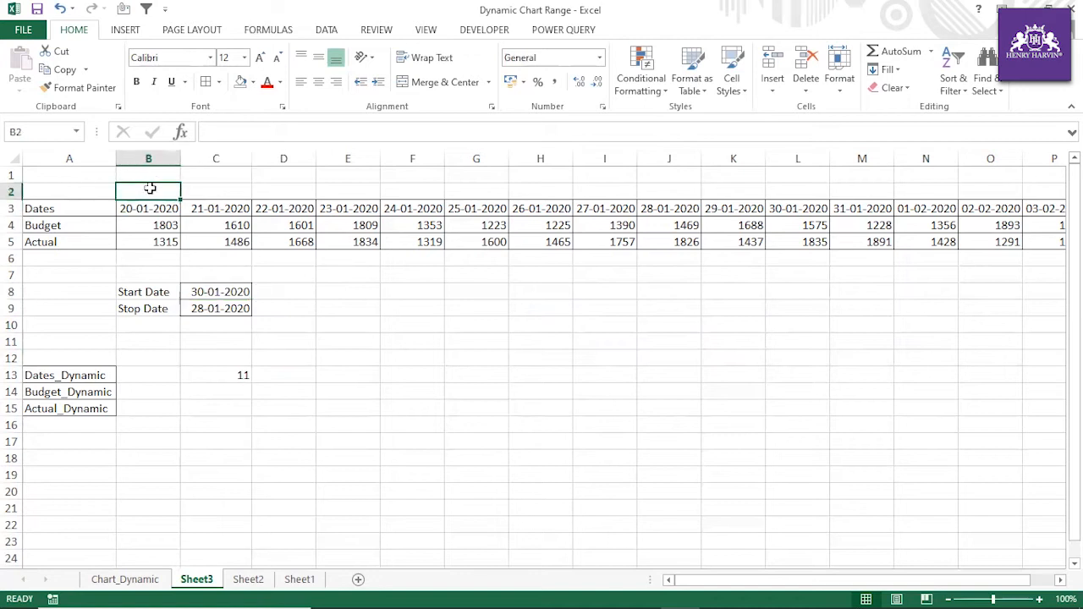
type("=")
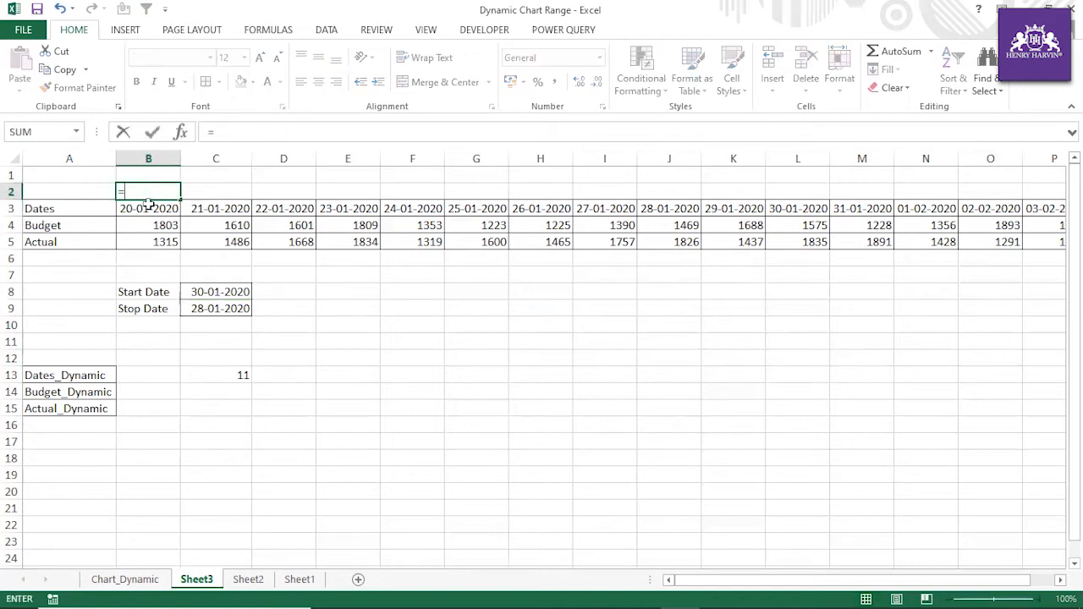
left_click(145, 207)
type("=")
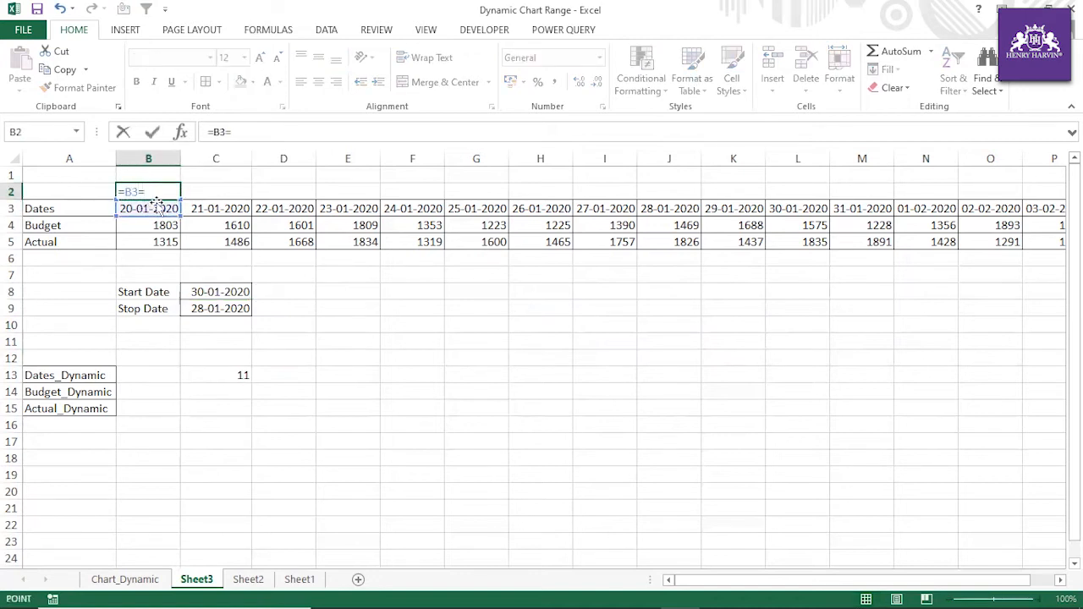
left_click(220, 291)
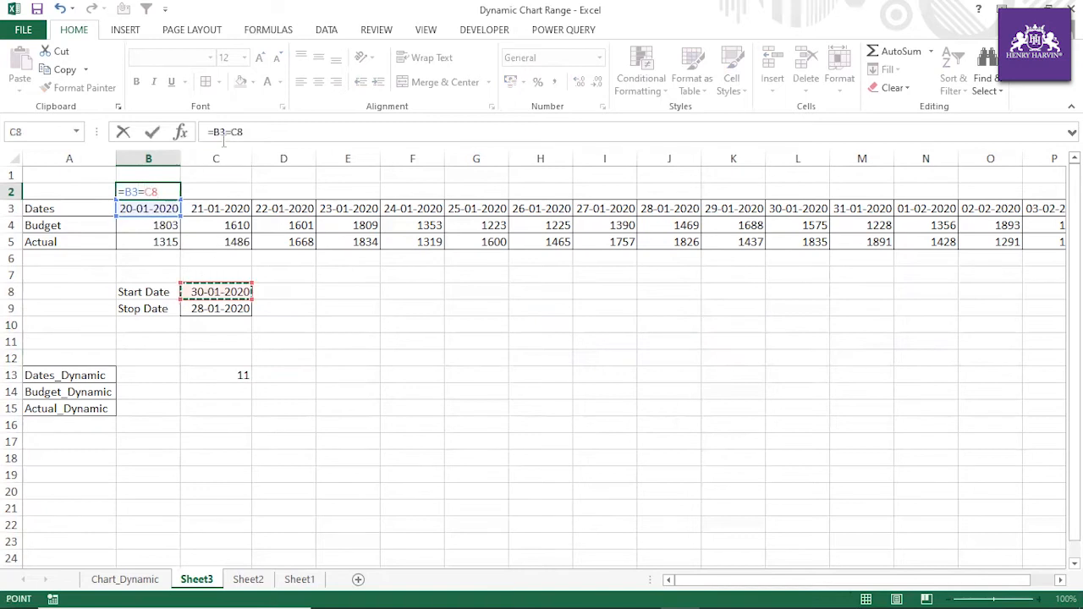
left_click(256, 133)
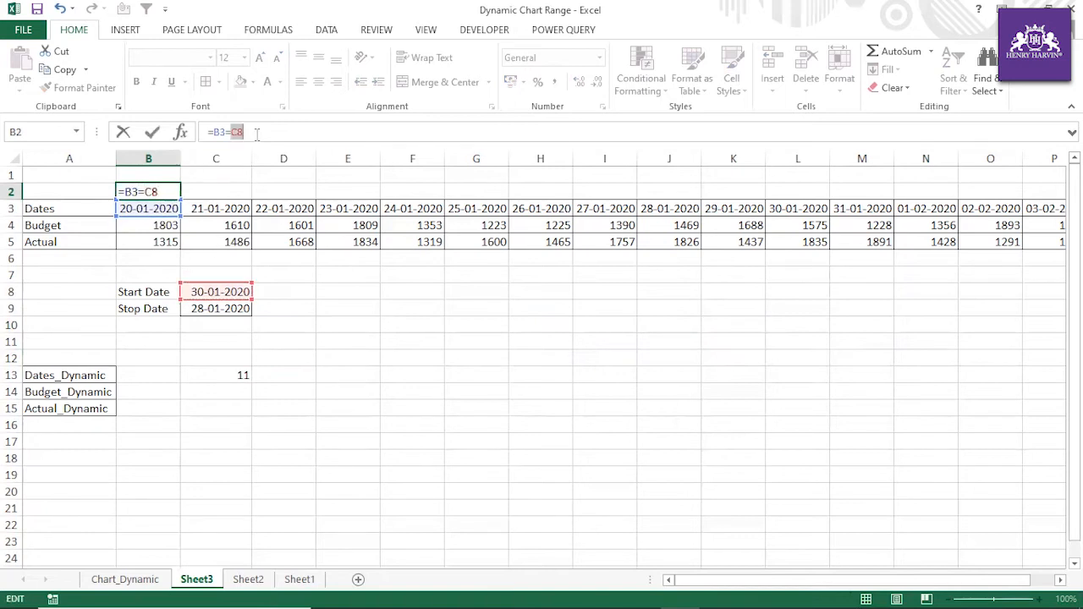
key("F4")
left_click(218, 132)
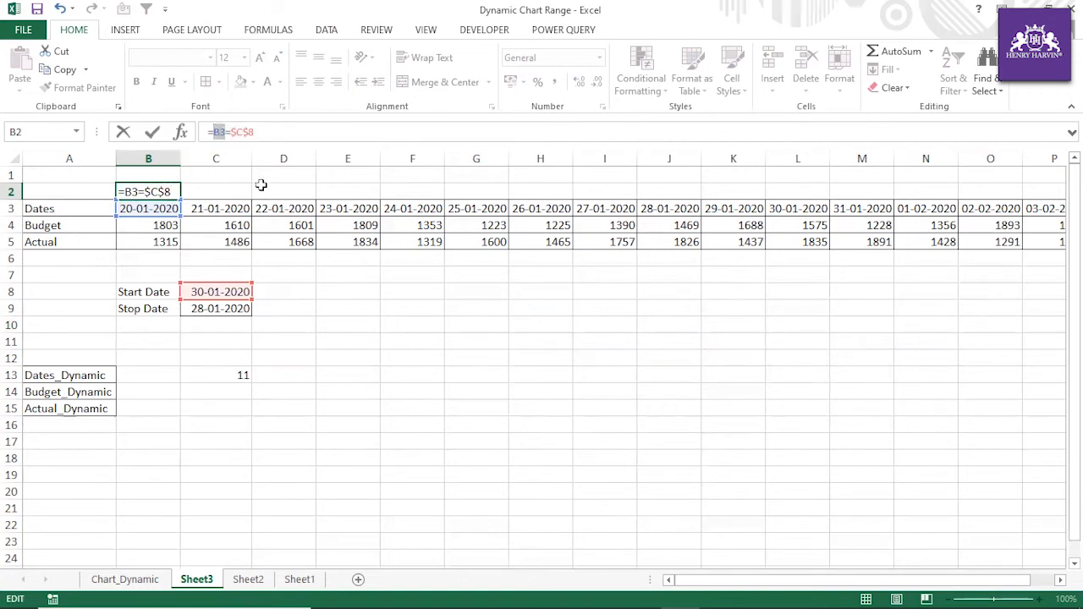
key("F4")
key("F4")
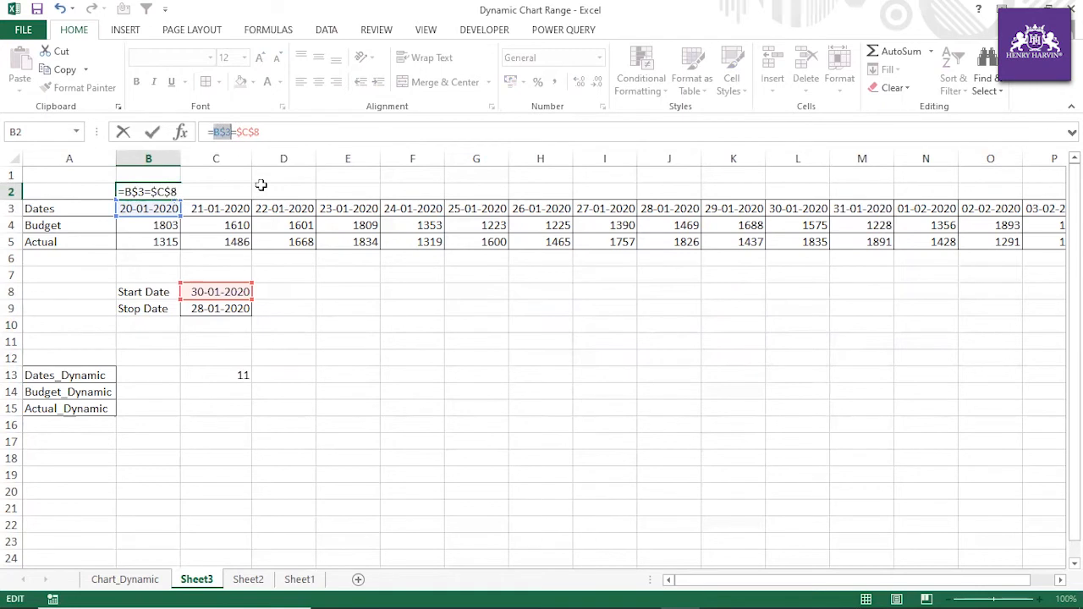
key("Return")
Fill the B2 comparison formula across row 2 to P2.
left_click(170, 192)
left_click_drag(180, 201, 966, 212)
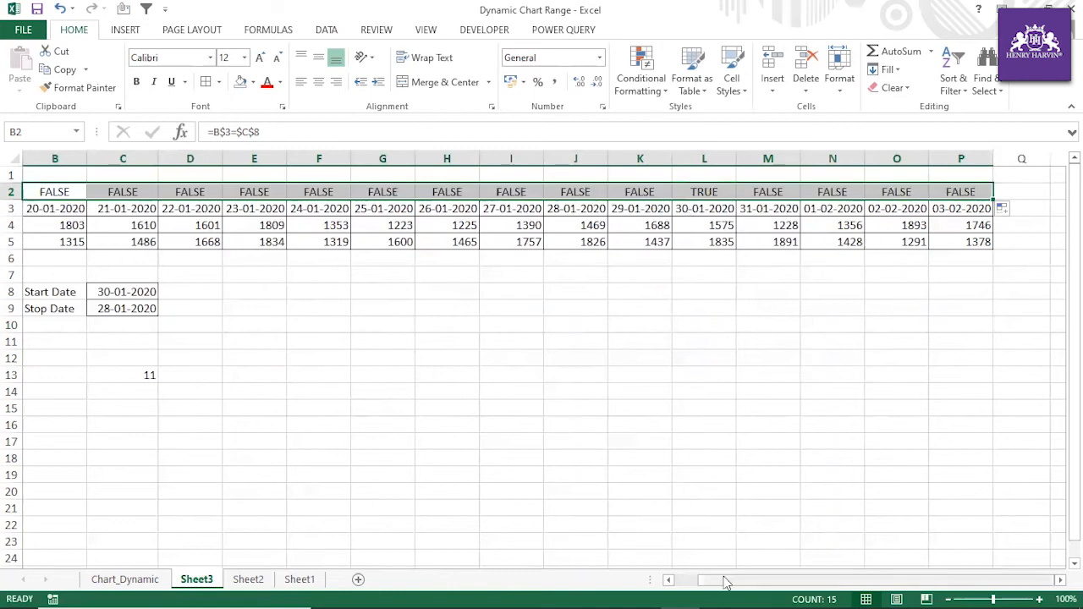
left_click_drag(728, 582, 705, 582)
Copy the text of the comparison formula =B$3=$C$8 from B2.
left_click(157, 190)
left_click_drag(208, 132, 282, 134)
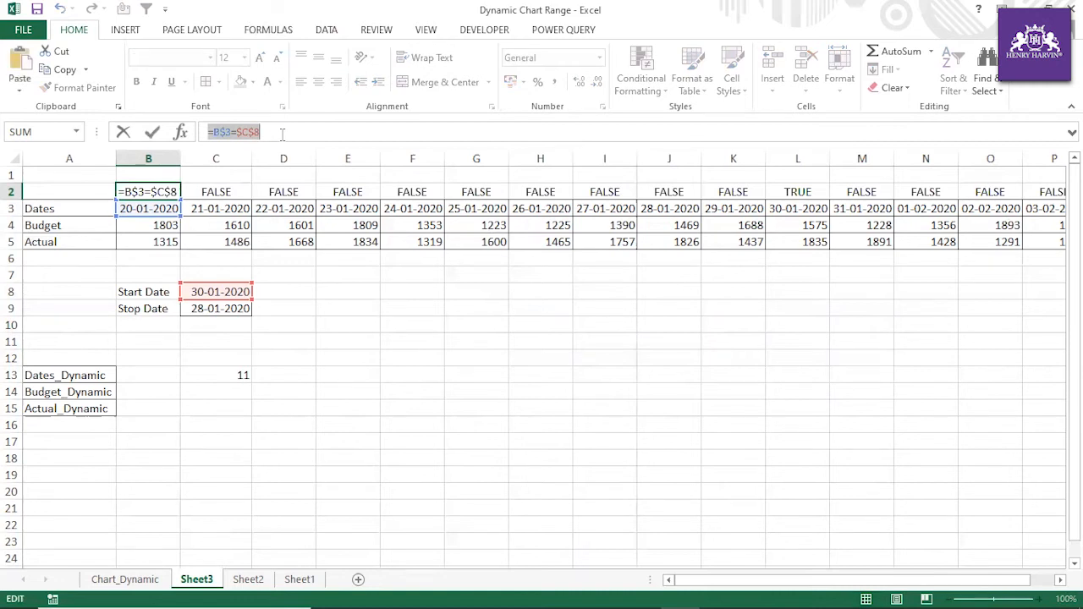
key("Escape")
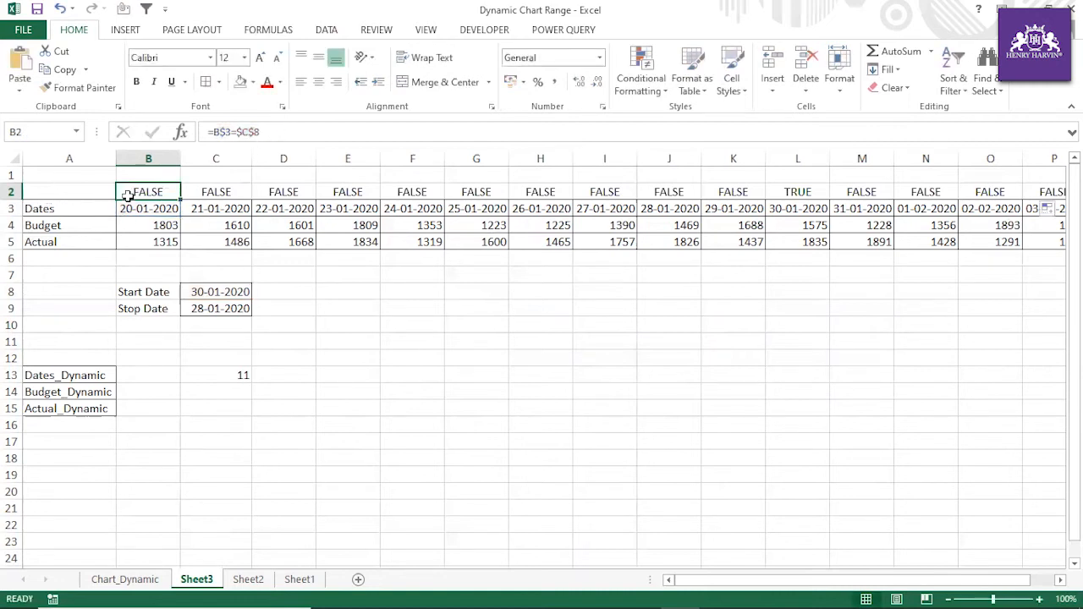
Start a formula-based conditional formatting rule for B3:P5 with the condition =B$3=$C$8.
left_click_drag(127, 209, 962, 240)
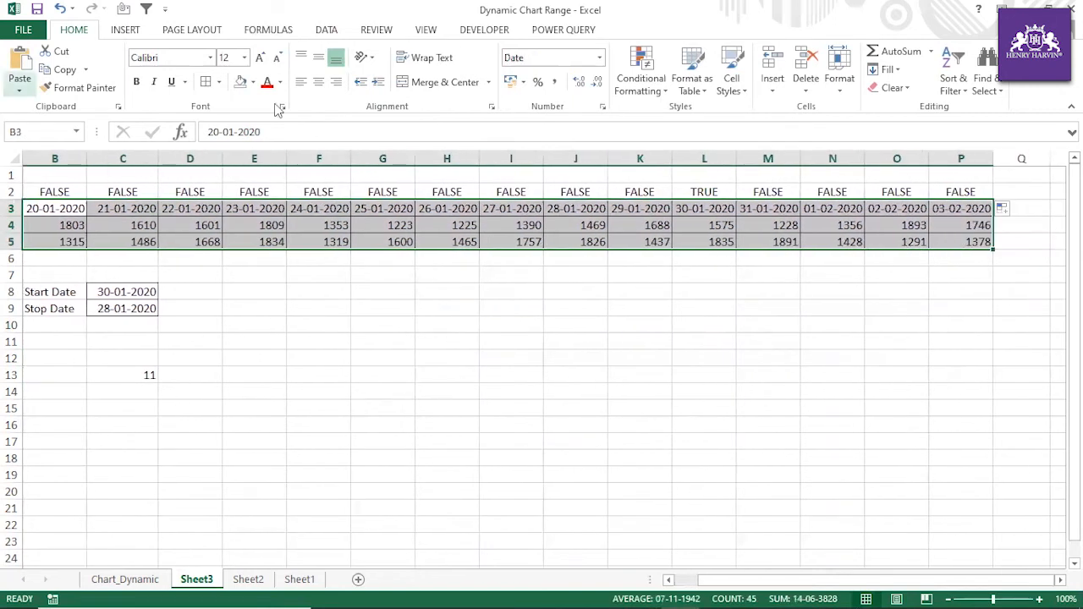
left_click(667, 87)
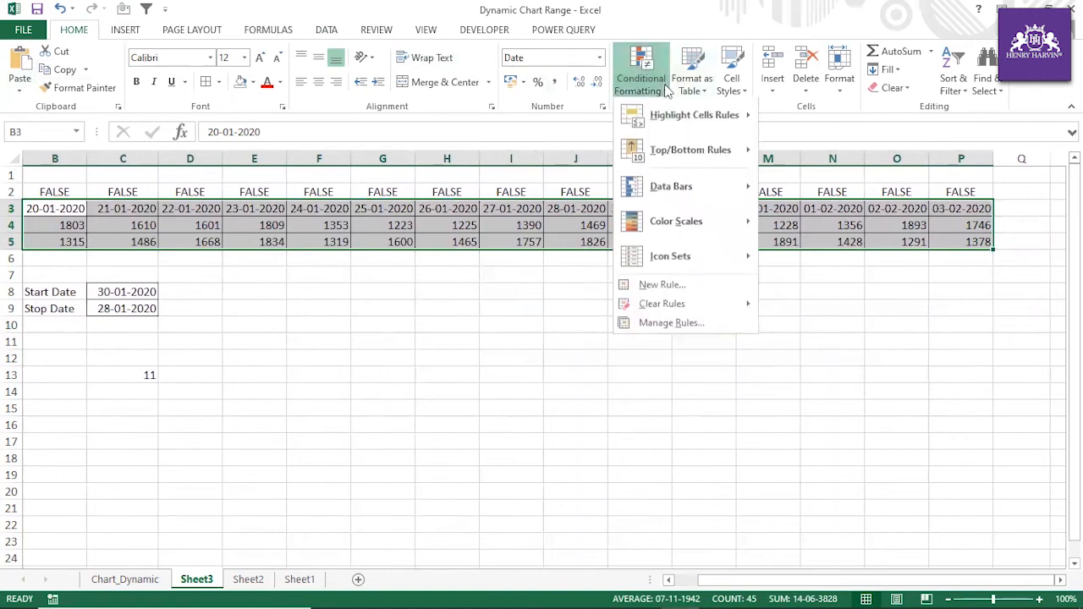
left_click(673, 286)
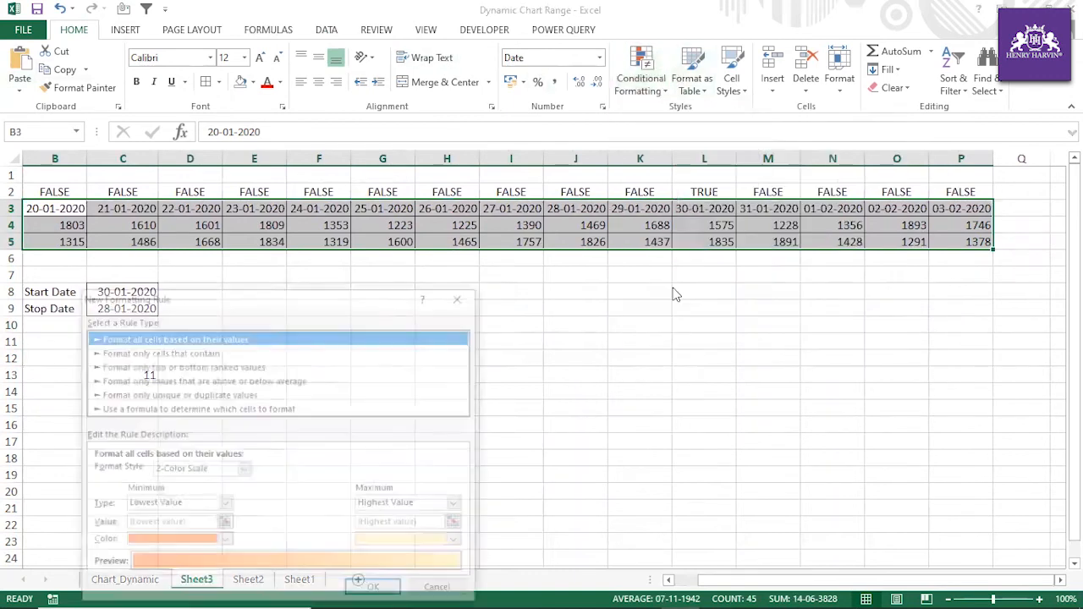
left_click(144, 409)
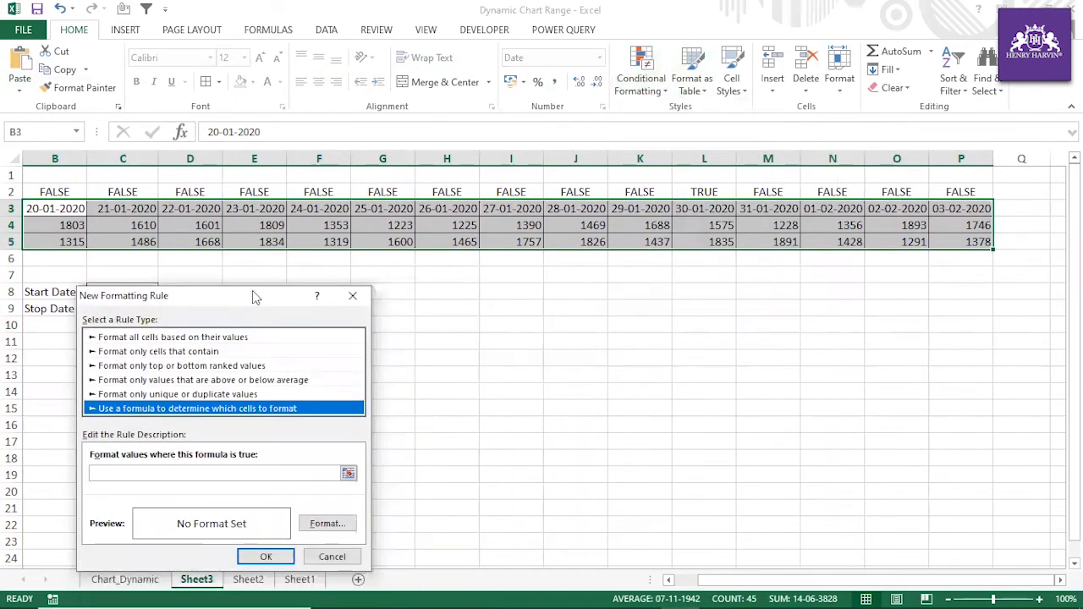
left_click_drag(254, 296, 651, 187)
left_click(538, 363)
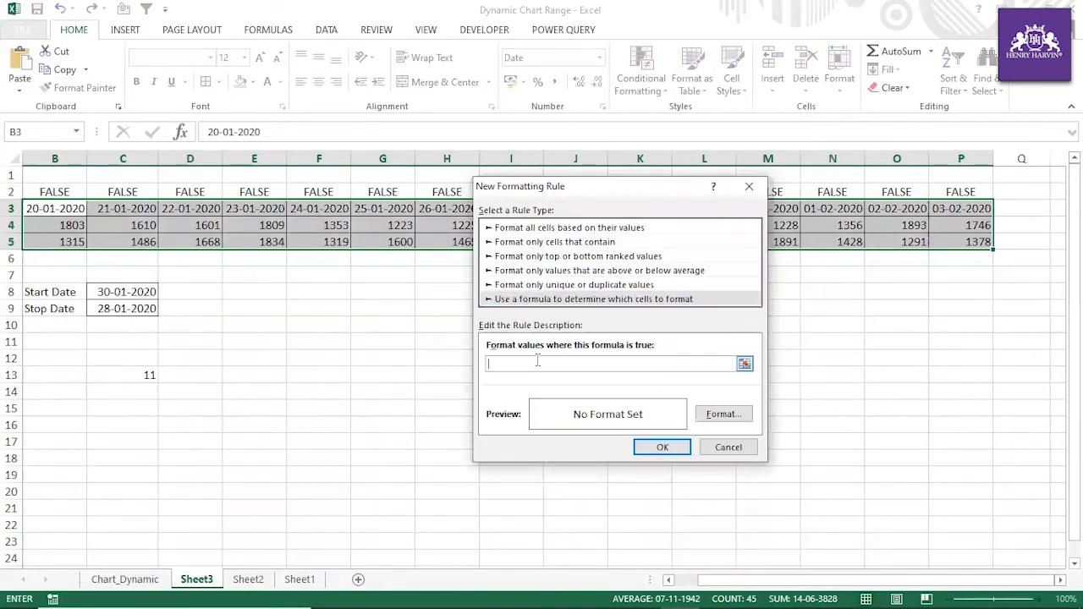
type("=B$3=$C$8")
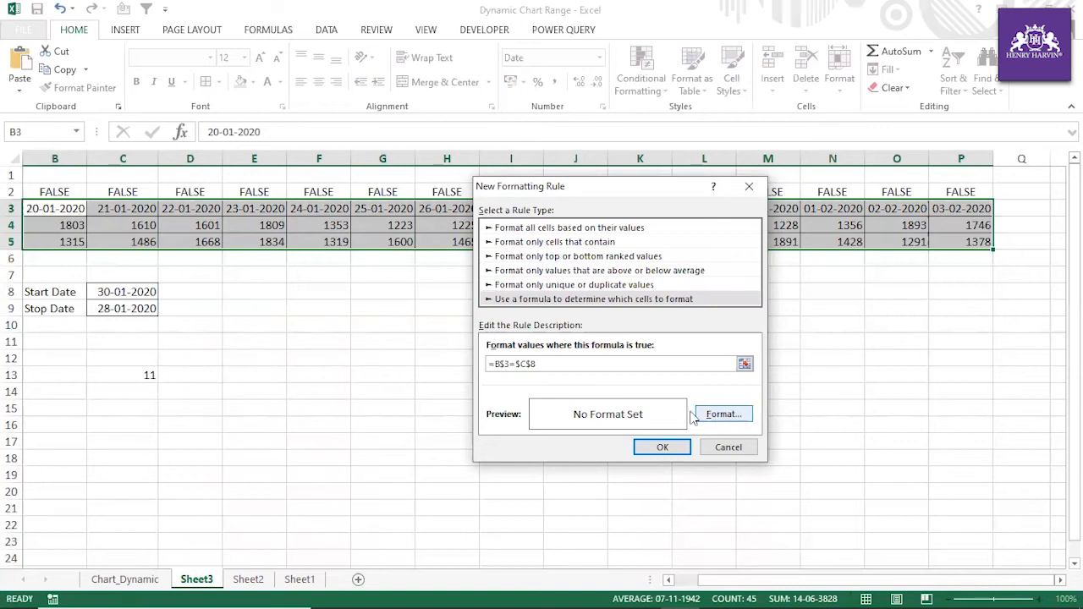
Give the new formatting rule an orange fill and apply it to the data range.
left_click(722, 415)
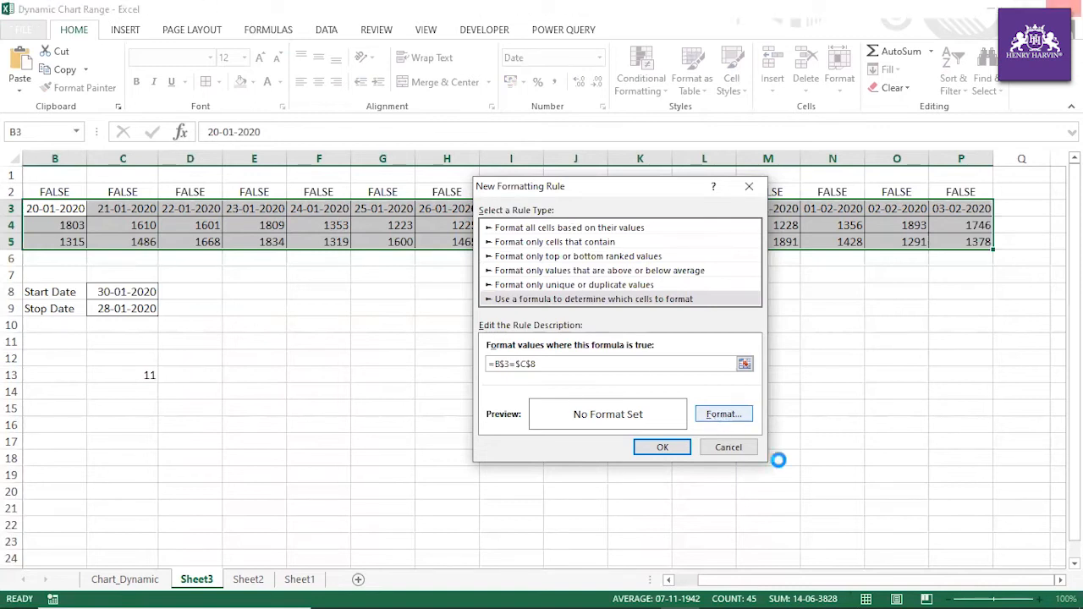
left_click(722, 414)
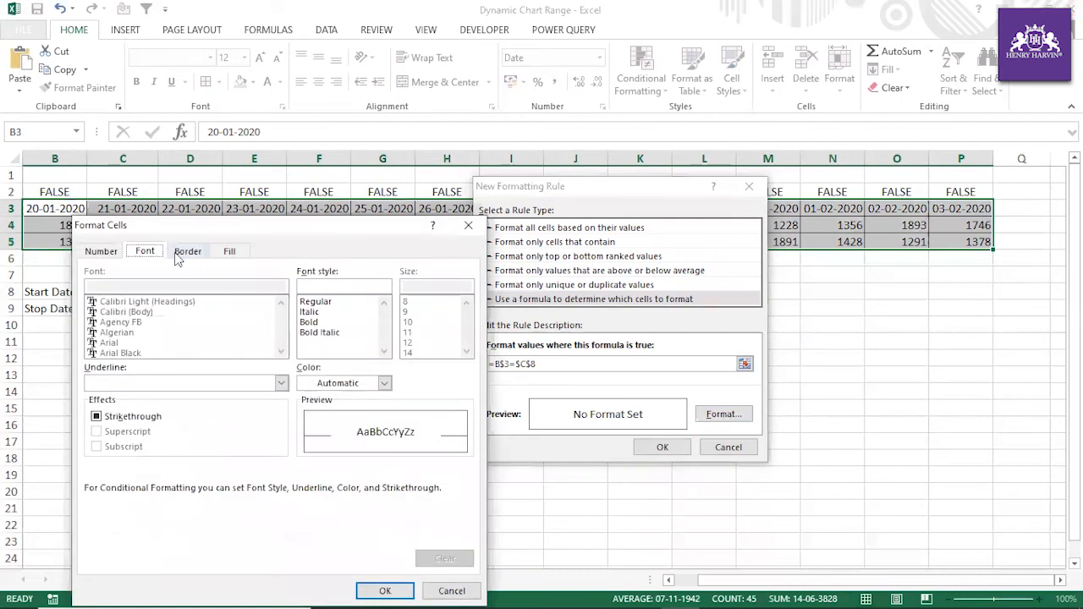
left_click(228, 253)
left_click(128, 407)
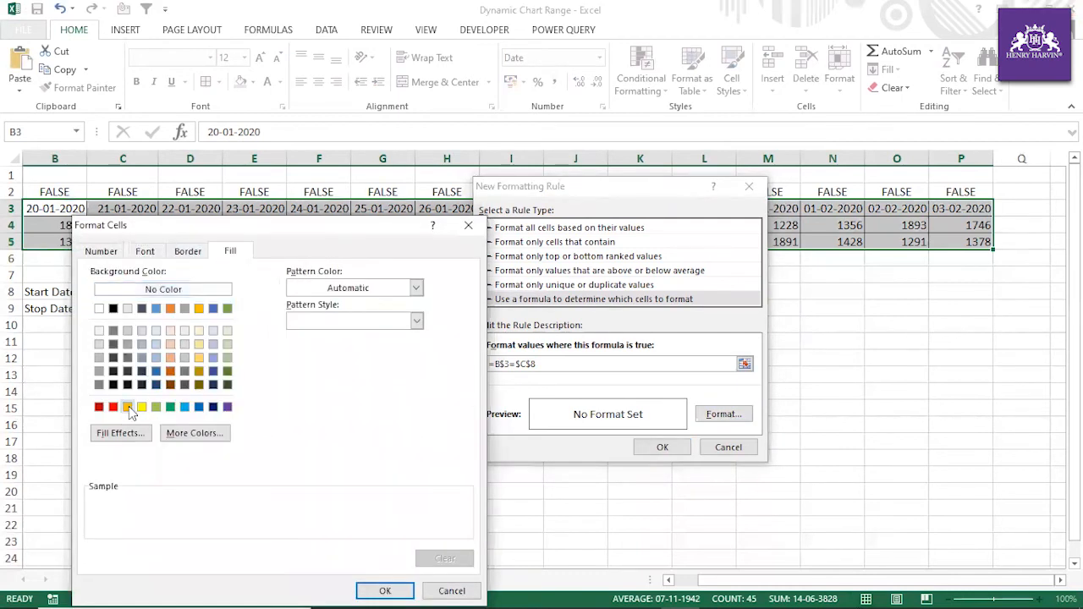
left_click(385, 590)
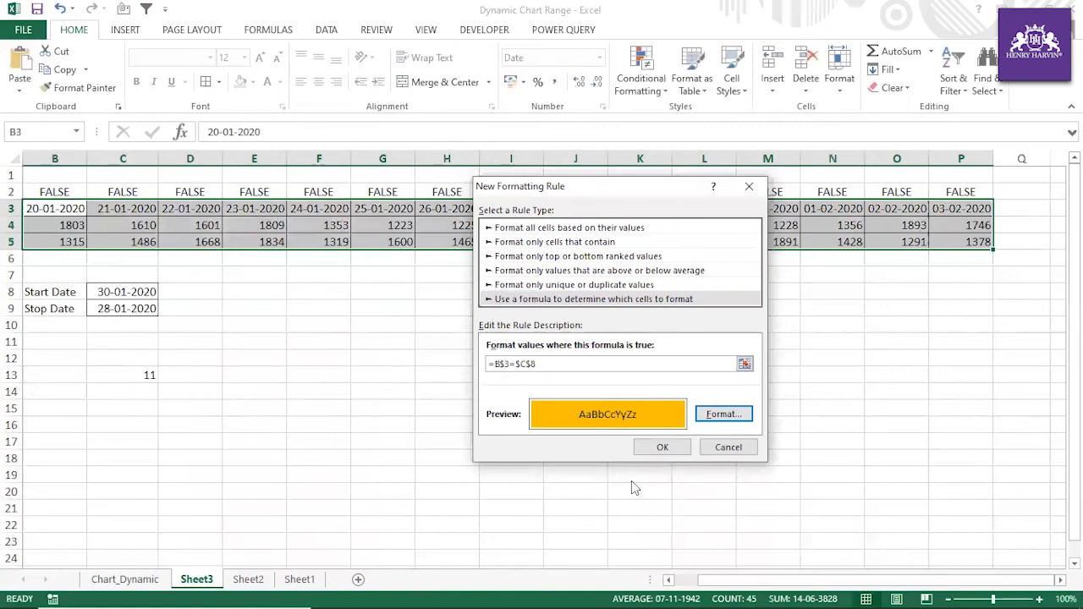
left_click(669, 446)
left_click(621, 382)
Set the Start Date in C8 to 02-02-2020 to test the highlighting rule.
left_click(149, 295)
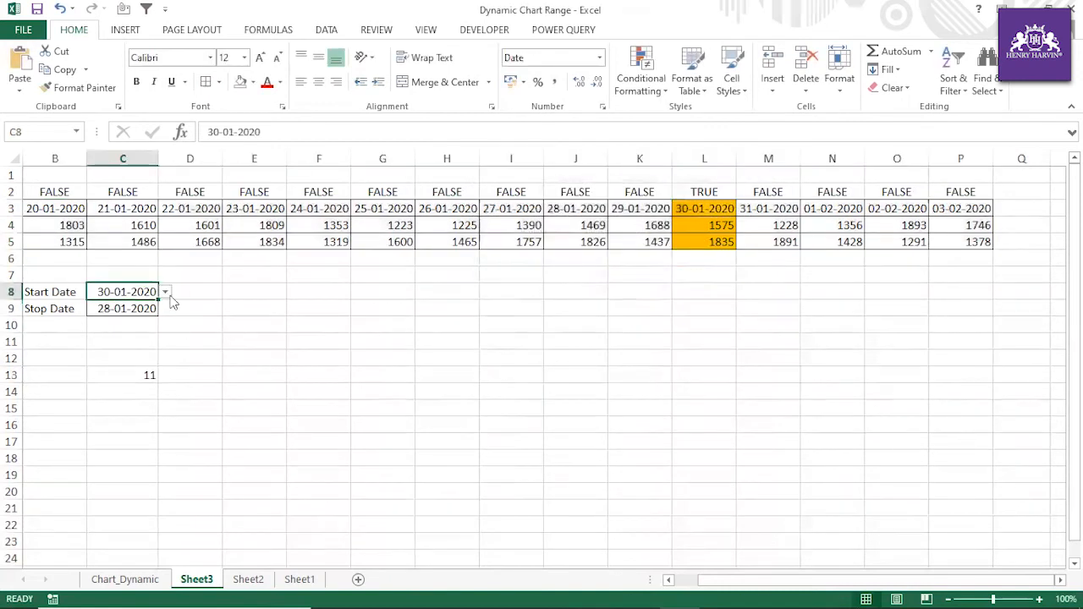
left_click(167, 293)
left_click(124, 365)
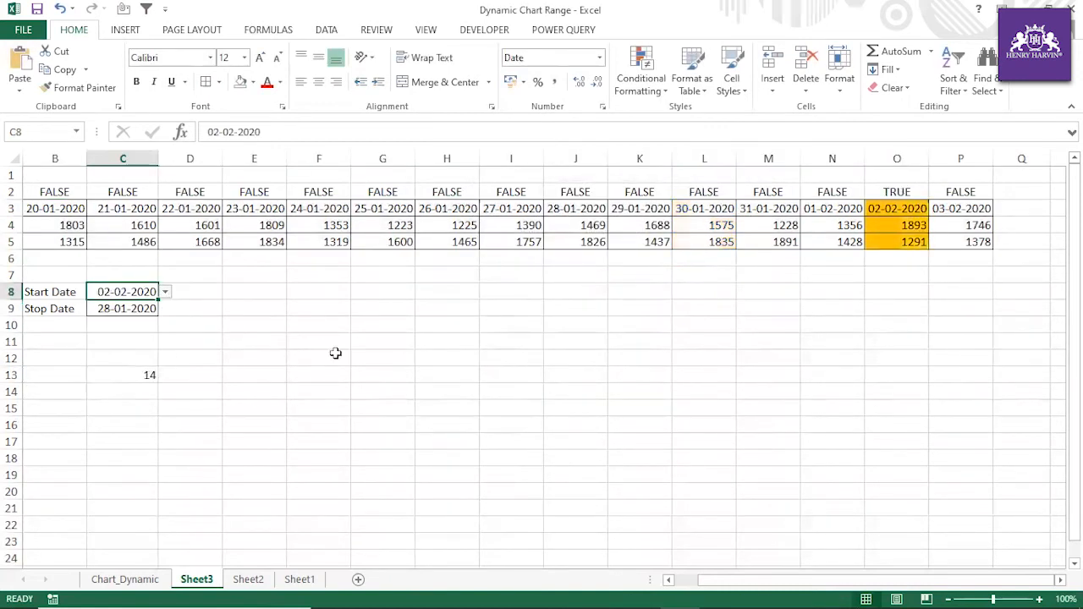
Clear the helper comparison formulas from row 2.
left_click_drag(701, 589, 689, 588)
left_click(13, 191)
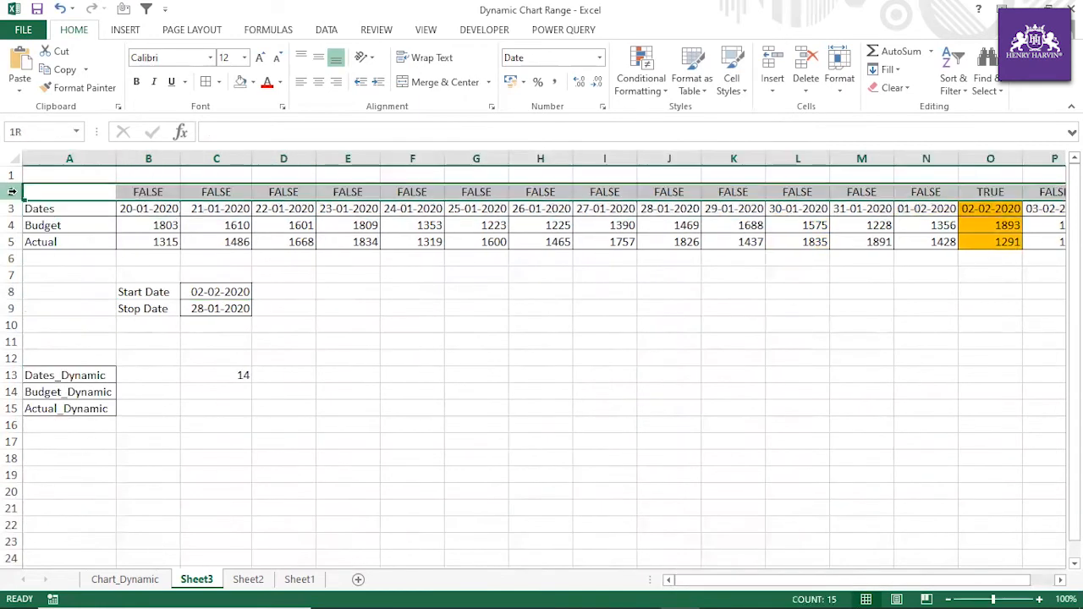
left_click(219, 309)
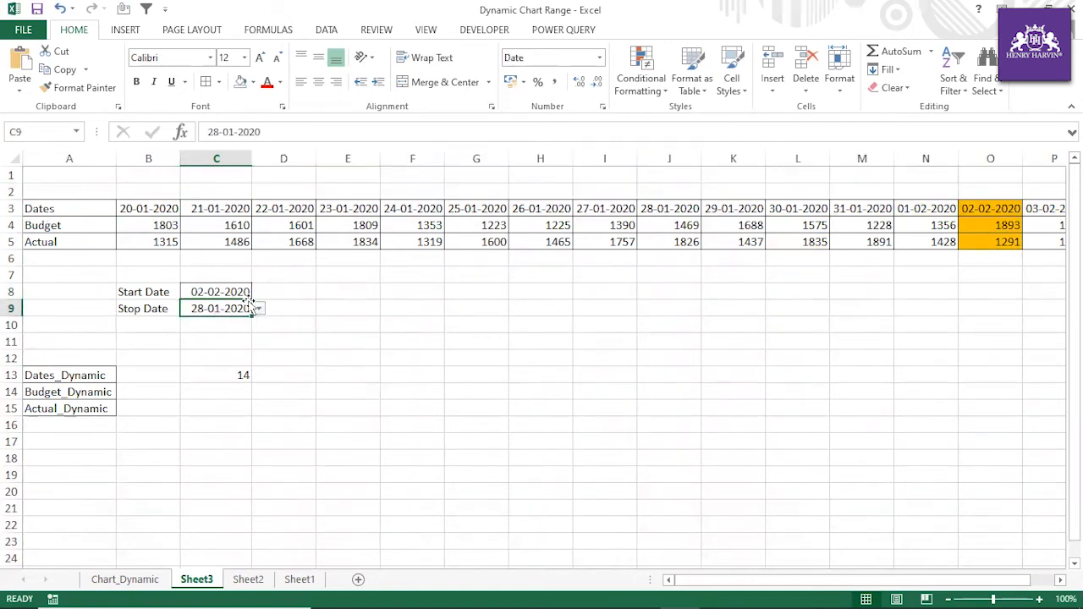
Set the Start Date in C8 to 25-01-2020.
left_click(243, 292)
left_click(259, 292)
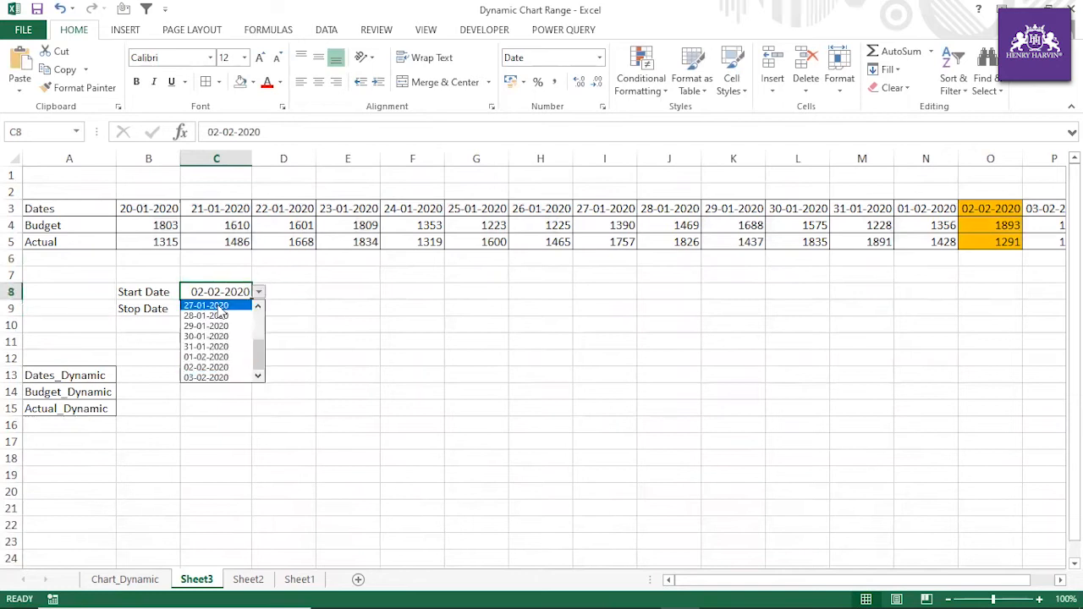
left_click(258, 308)
left_click(226, 313)
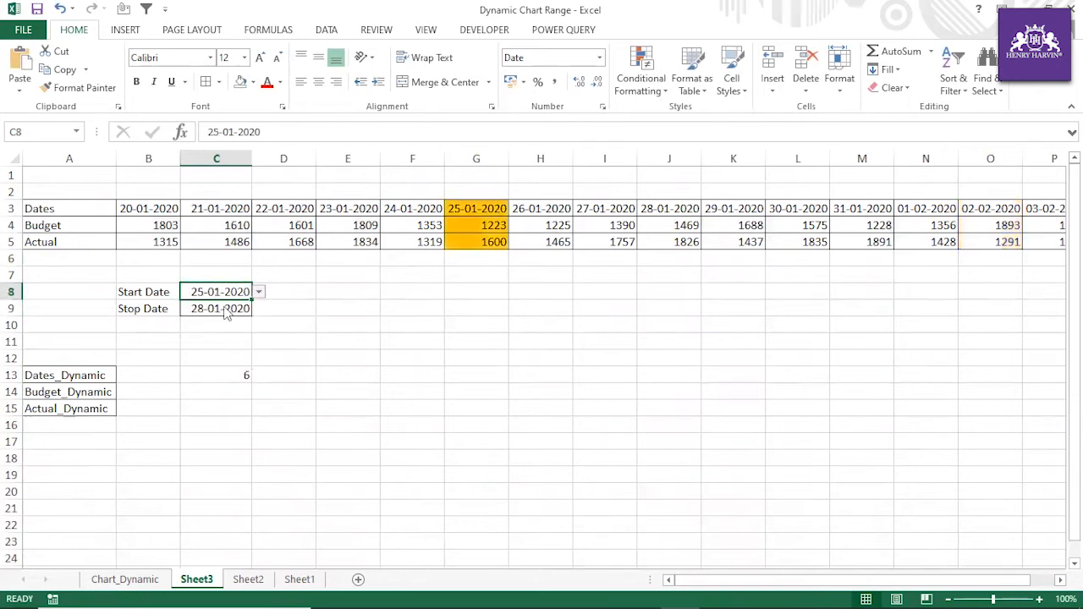
Enter the formula =B$3=$C$9 in B2 to compare the first date with the Stop Date.
left_click(230, 311)
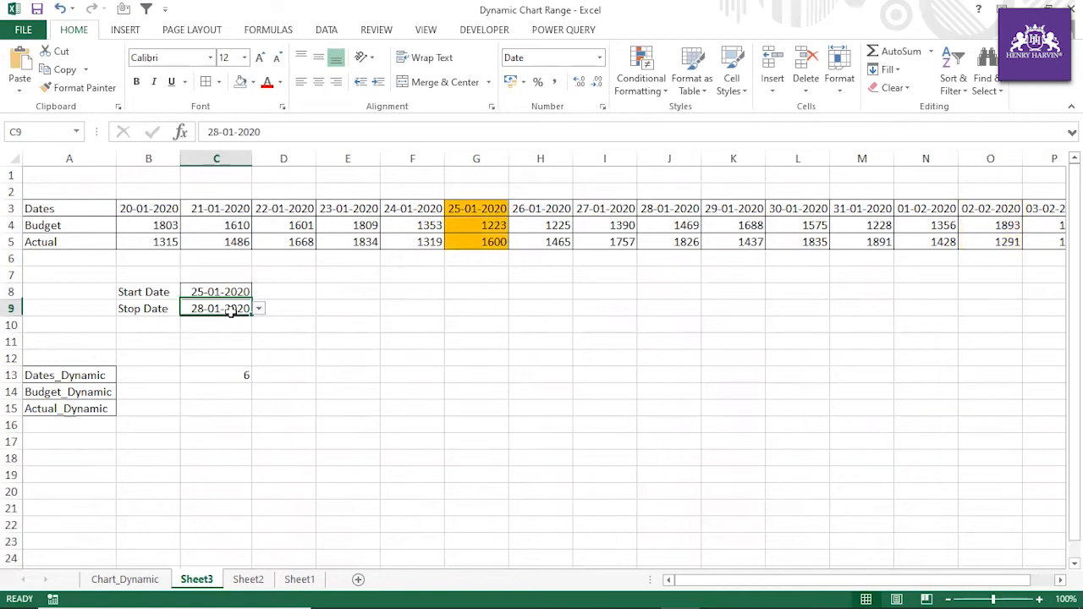
left_click(159, 193)
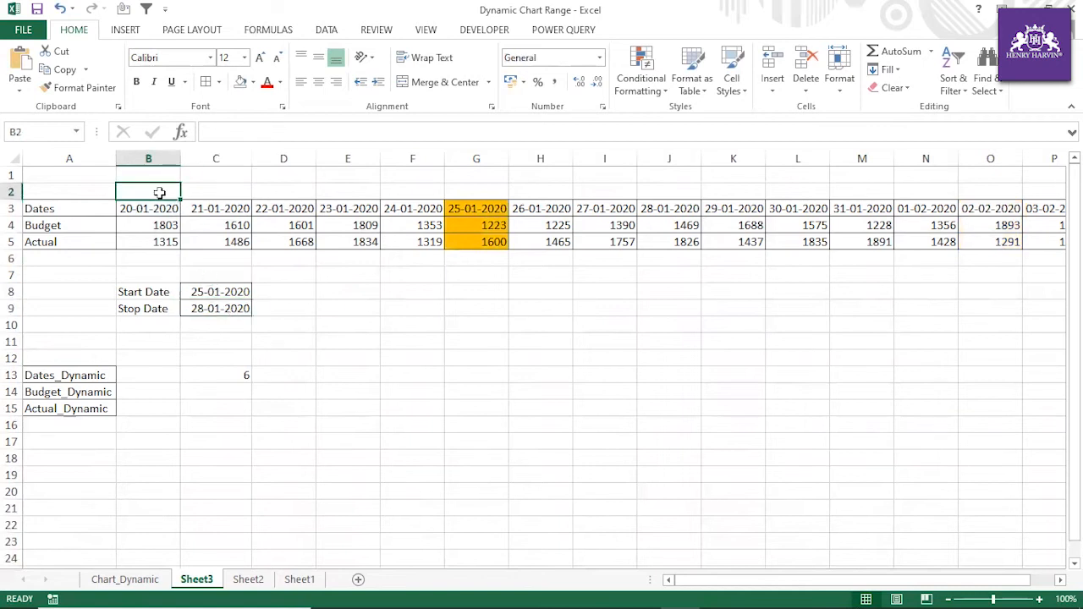
type("=")
left_click(143, 208)
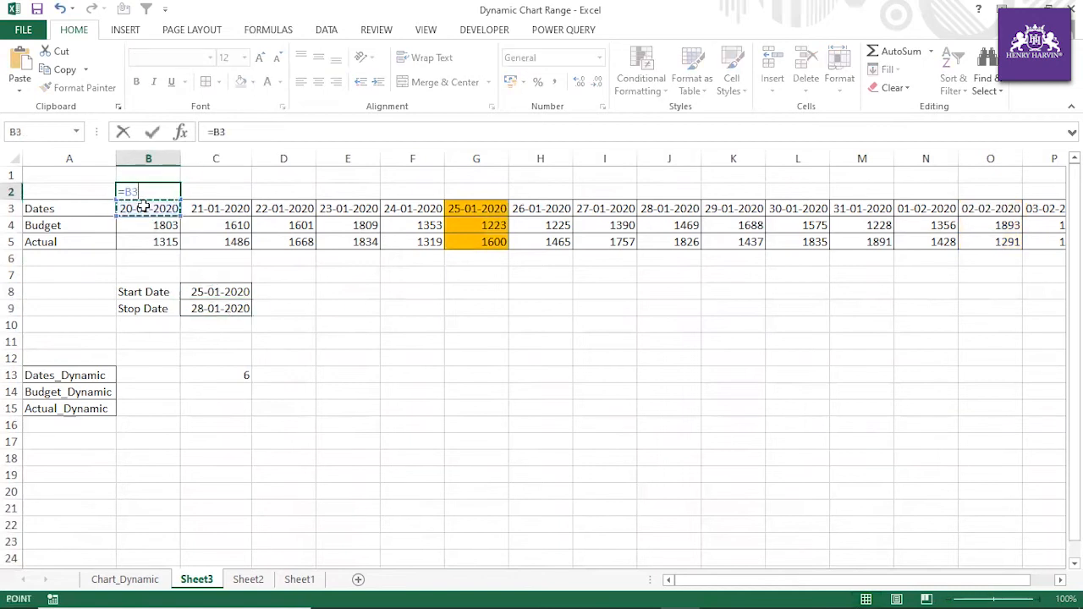
left_click(254, 131)
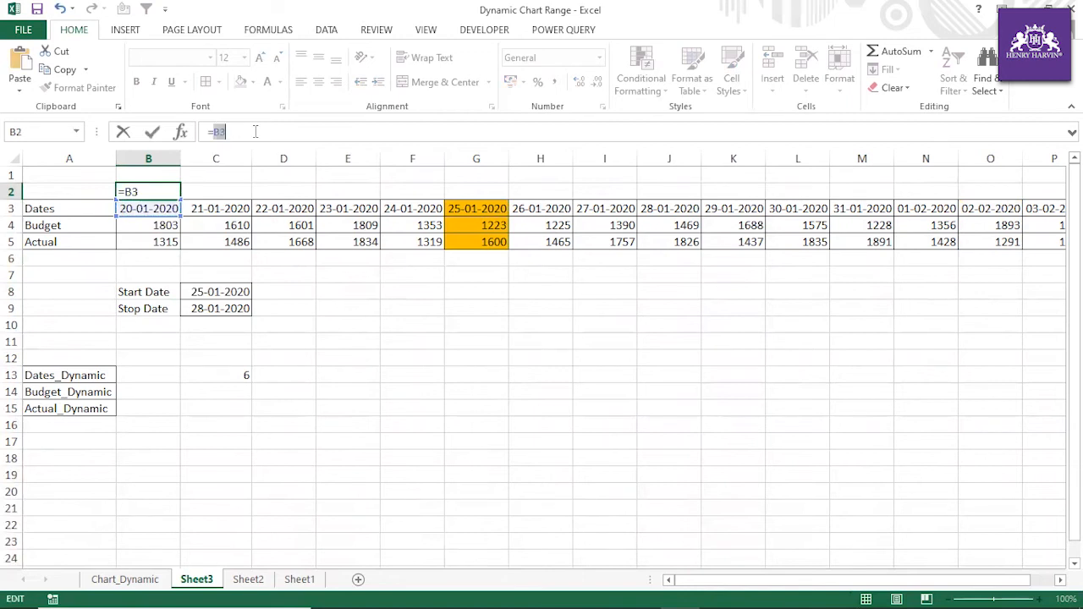
key("F4")
key("F4")
left_click(255, 131)
type("=")
left_click(217, 307)
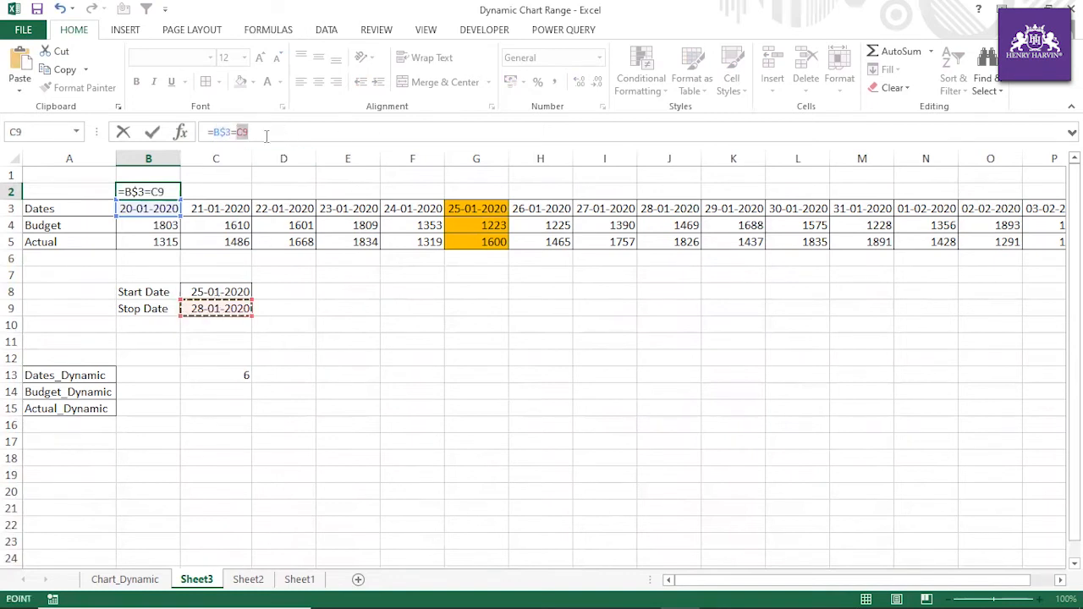
key("F4")
key("Return")
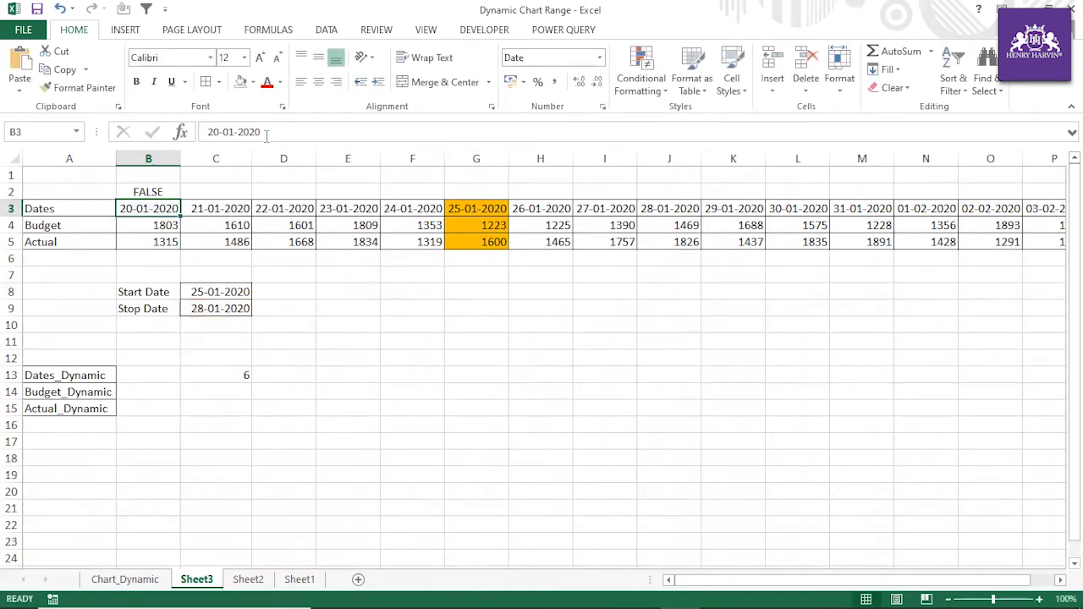
Fill the Stop Date comparison formula from B2 across row 2 to column P.
left_click(154, 186)
left_click_drag(180, 201, 973, 225)
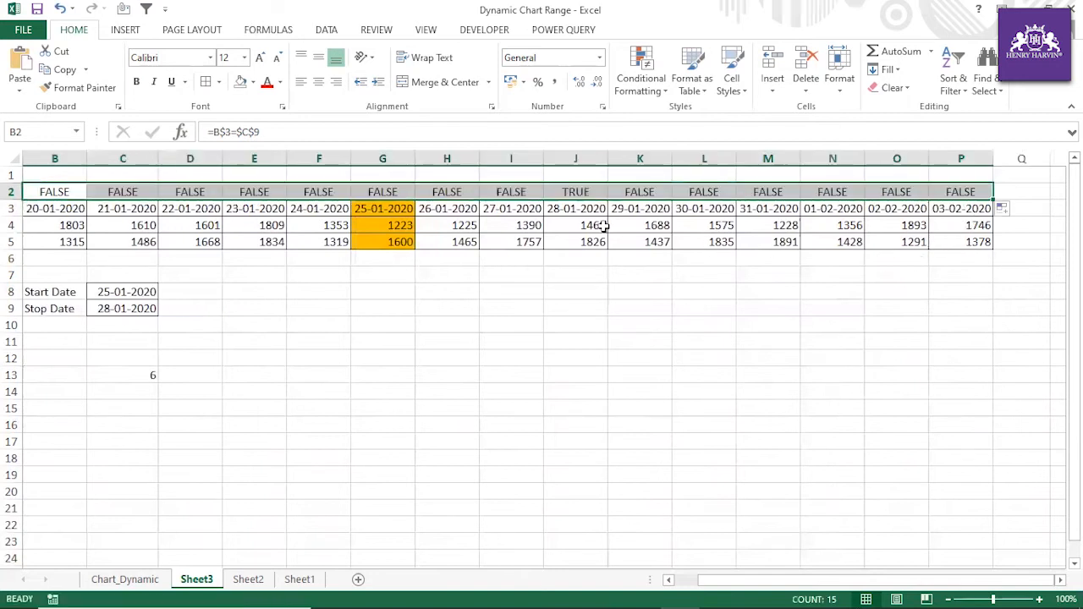
left_click_drag(790, 581, 460, 356)
Copy the formula from B2 and use =B$3=$C$9 in a new formula-based conditional formatting rule for B3:P5.
left_click(161, 190)
left_click_drag(207, 133, 291, 136)
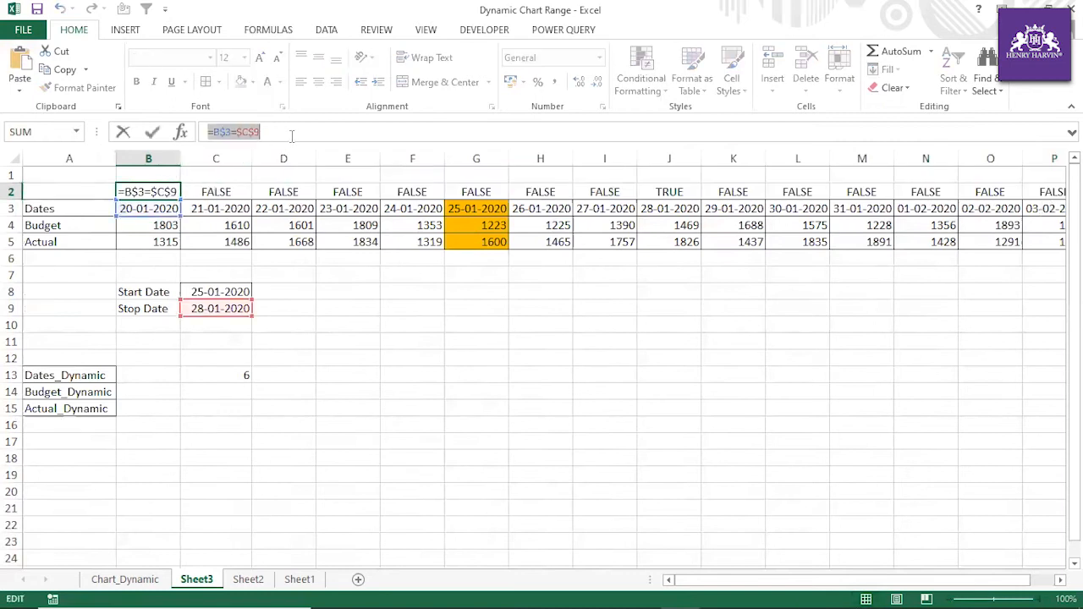
key("Escape")
left_click_drag(165, 209, 965, 244)
left_click(641, 79)
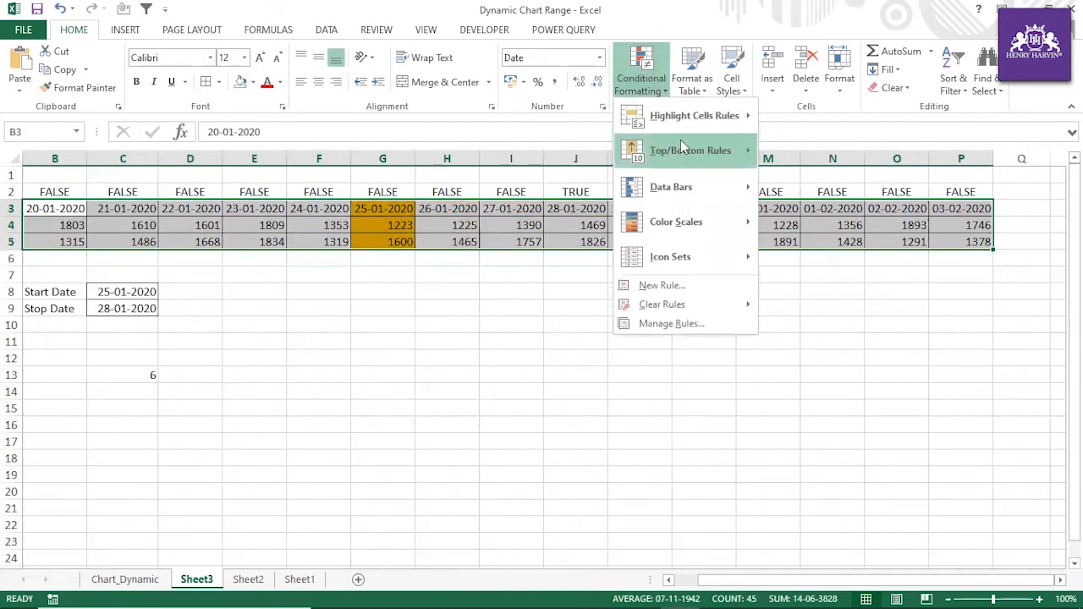
left_click(680, 284)
left_click(527, 283)
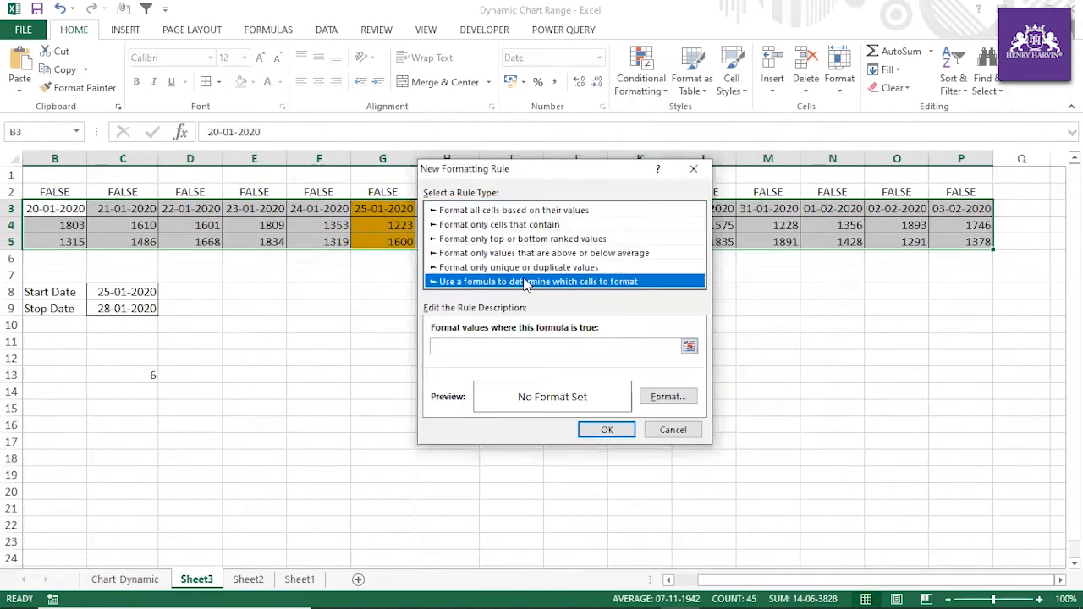
left_click(493, 345)
type("=B$3=$C$9")
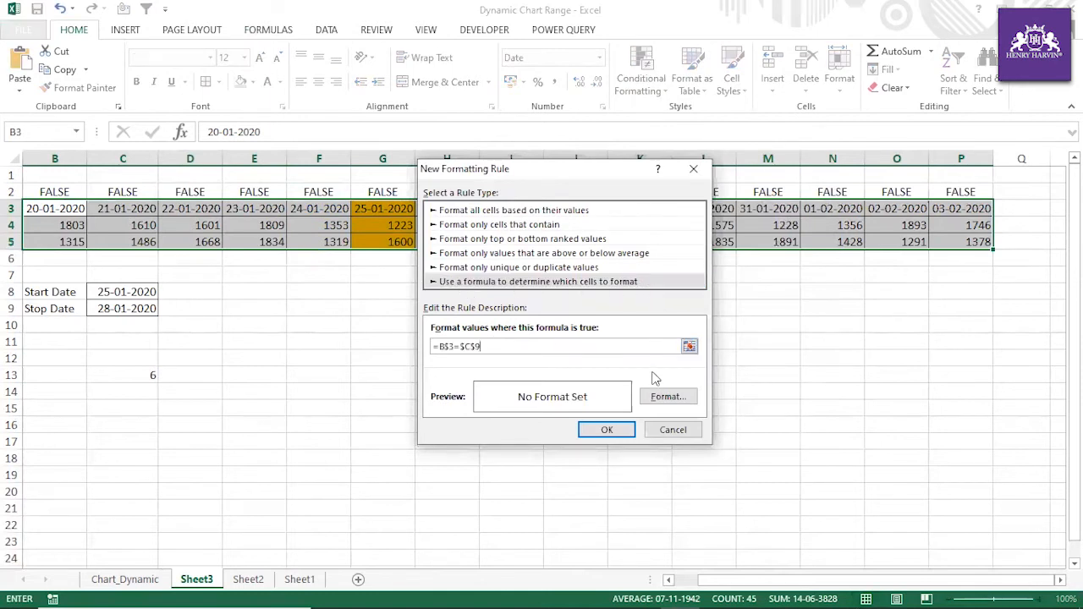
Give the Stop Date formatting rule an orange fill and apply it to the data range.
left_click(665, 397)
left_click(470, 285)
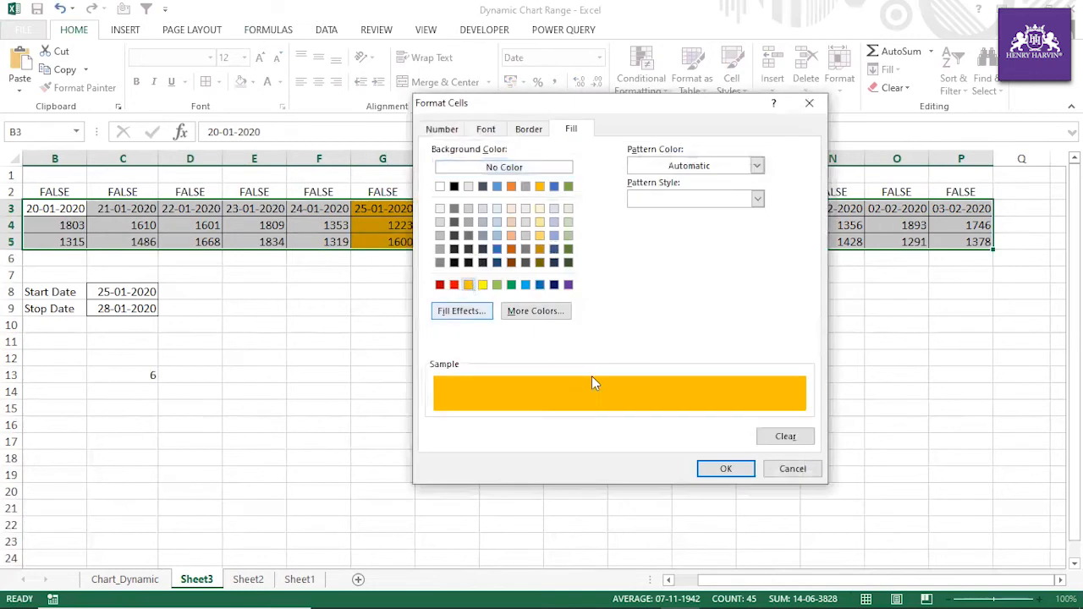
left_click(726, 468)
left_click(602, 429)
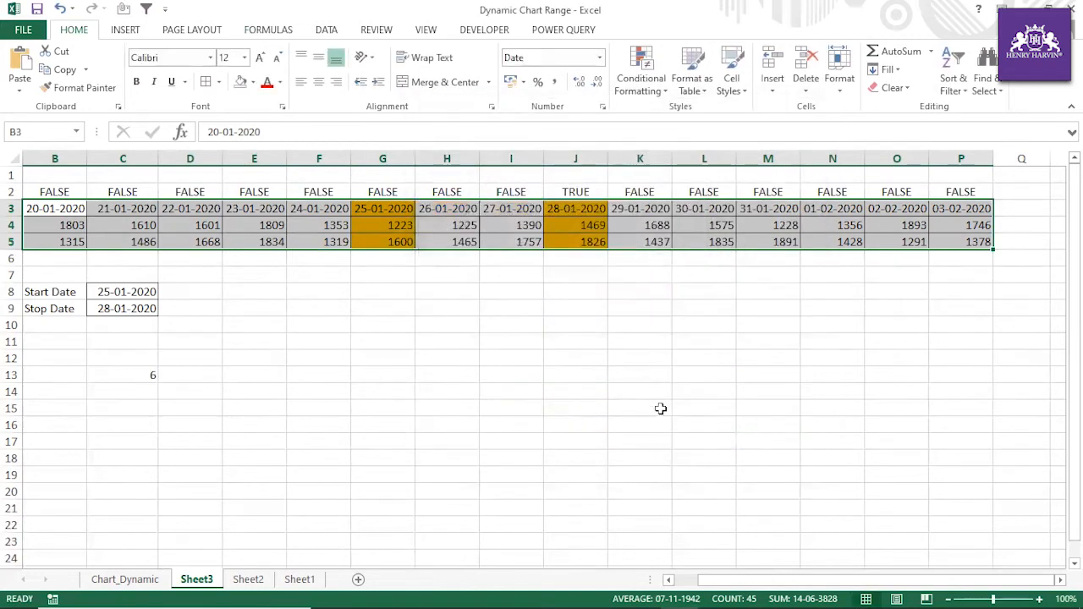
Clear the Stop Date comparison formulas from row 2.
left_click_drag(817, 581, 652, 572)
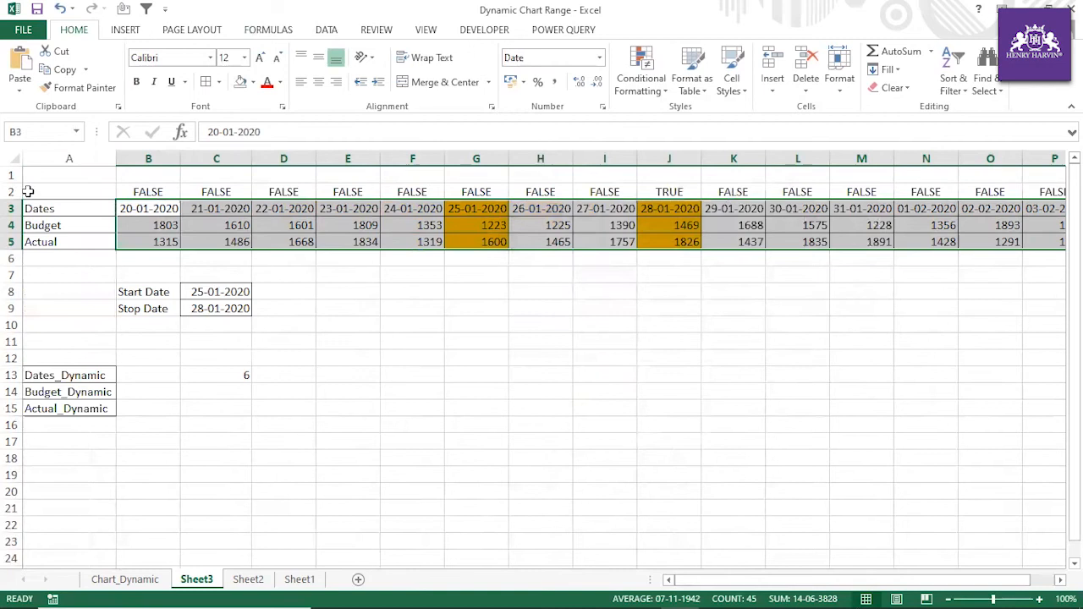
left_click(11, 192)
key("Delete")
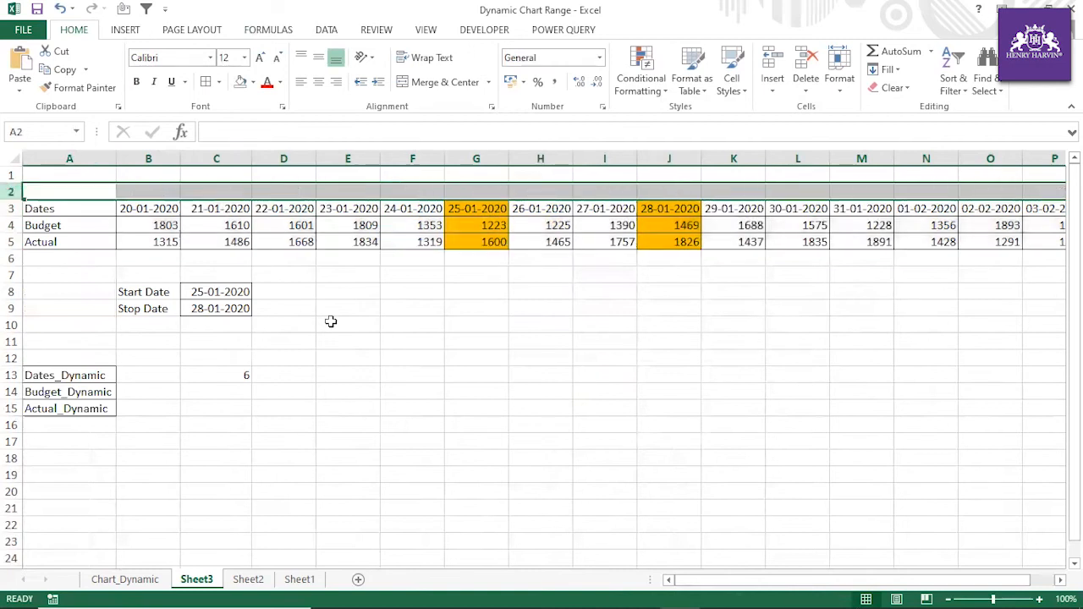
left_click(331, 321)
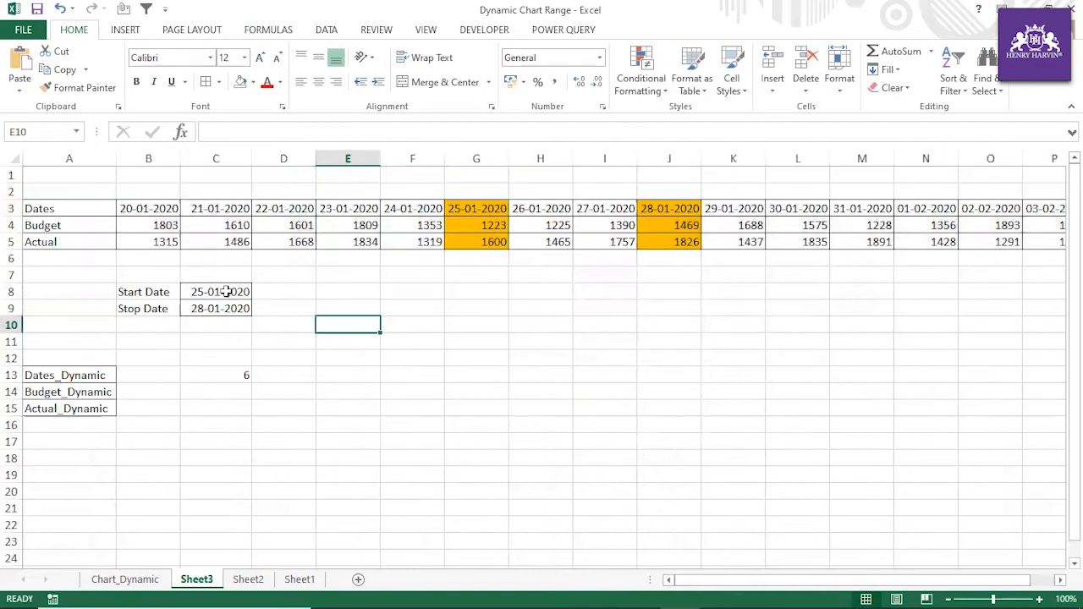
Set the Start Date in C8 to 26-01-2020 and check the highlighted start and stop columns.
left_click(226, 291)
left_click(259, 292)
left_click(212, 311)
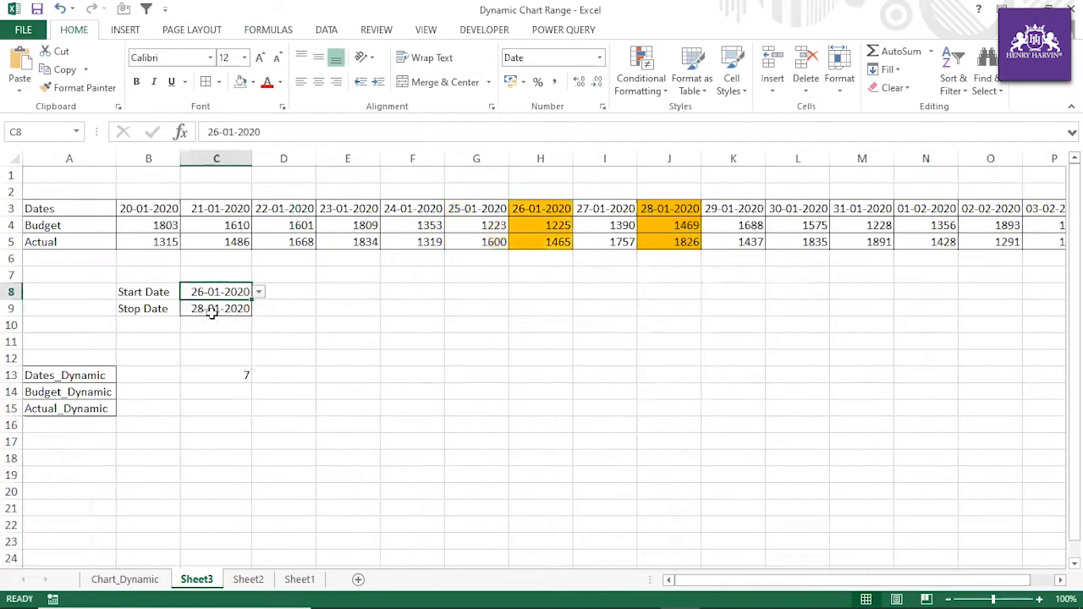
left_click_drag(550, 211, 551, 237)
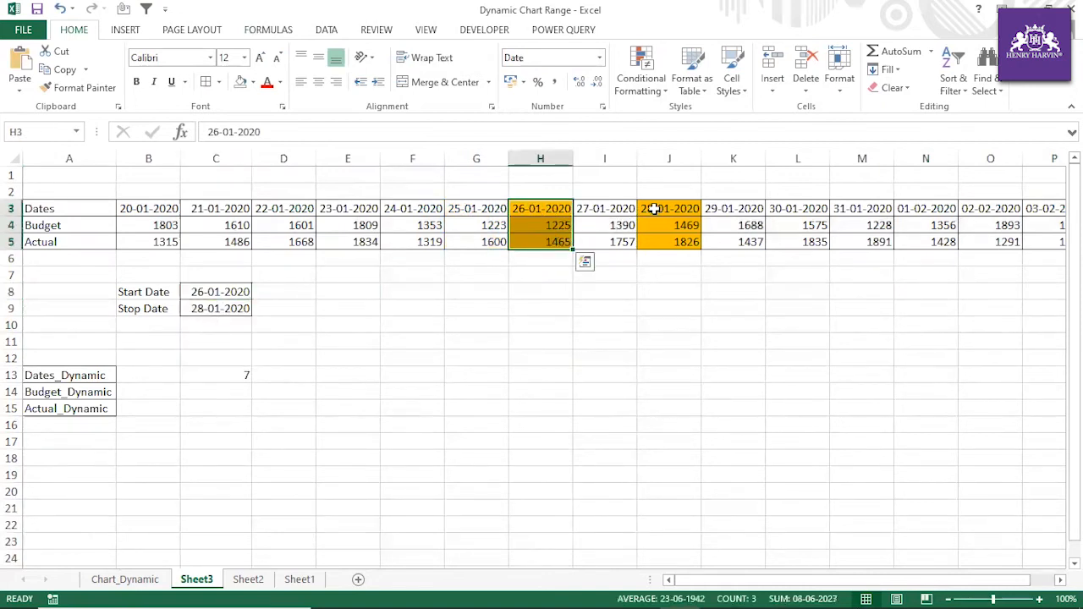
left_click_drag(653, 209, 652, 238)
left_click(600, 307)
Set the Stop Date in C9 to 01-02-2020 and check the highlighted span of dates.
left_click(240, 309)
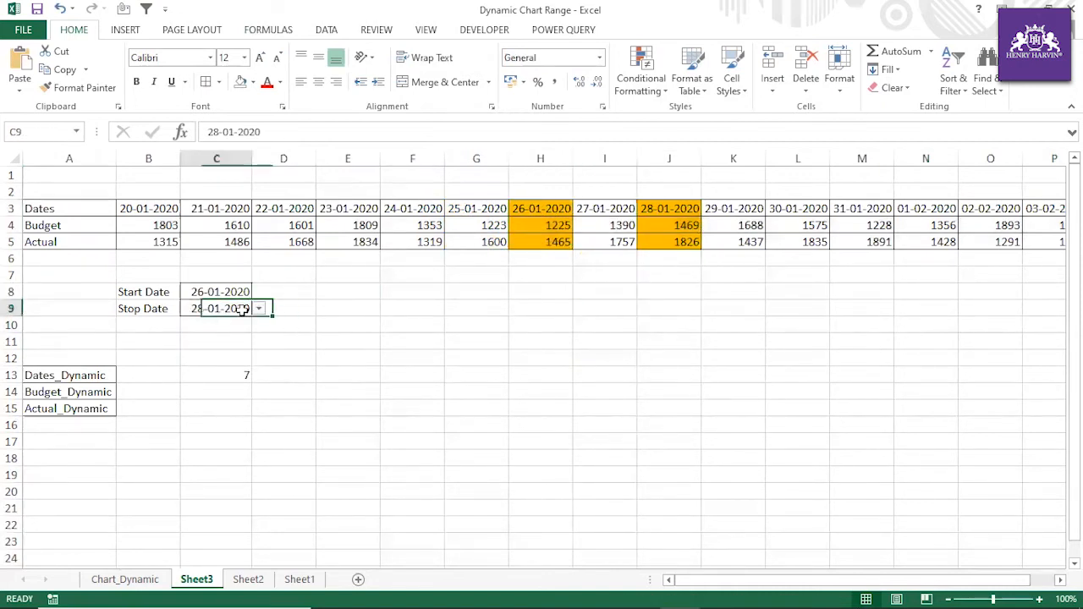
left_click(259, 308)
left_click(206, 373)
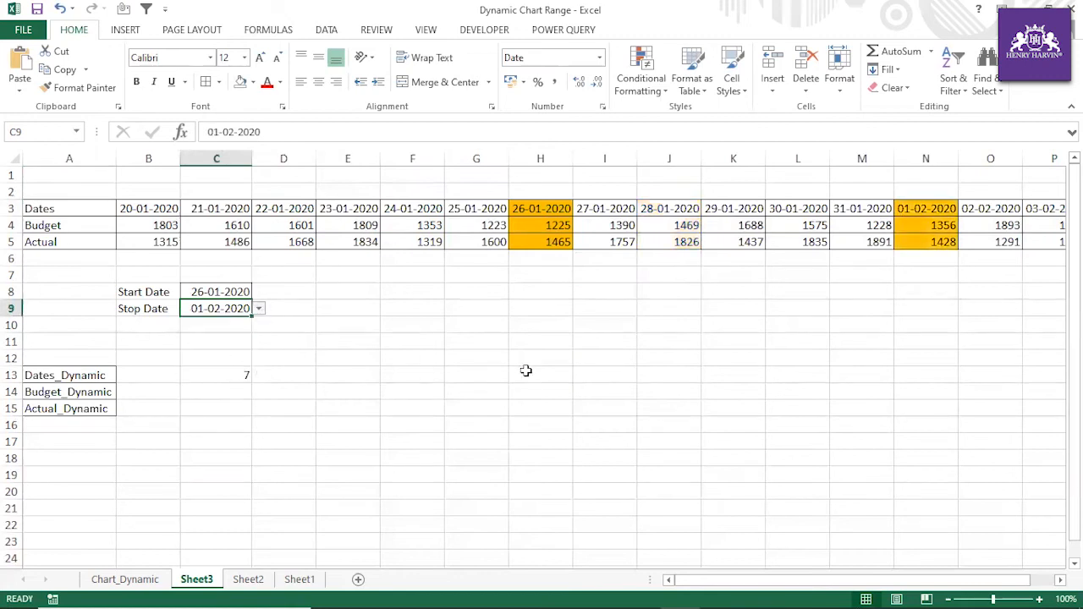
left_click_drag(522, 208, 996, 243)
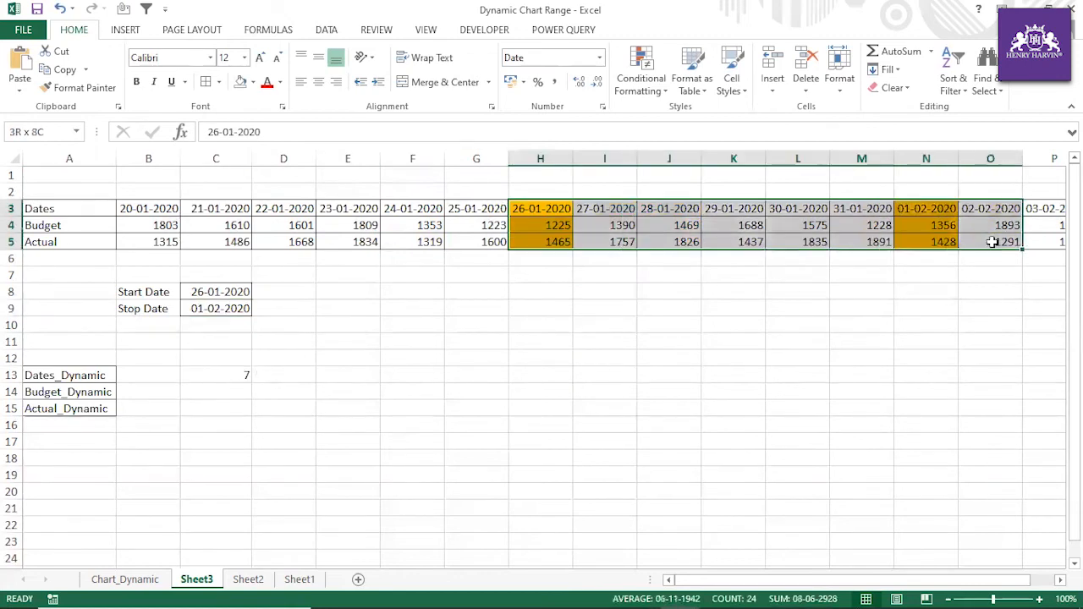
left_click(412, 308)
Set the Start Date in C8 to 28-01-2020 and save the workbook.
left_click(216, 296)
left_click(259, 292)
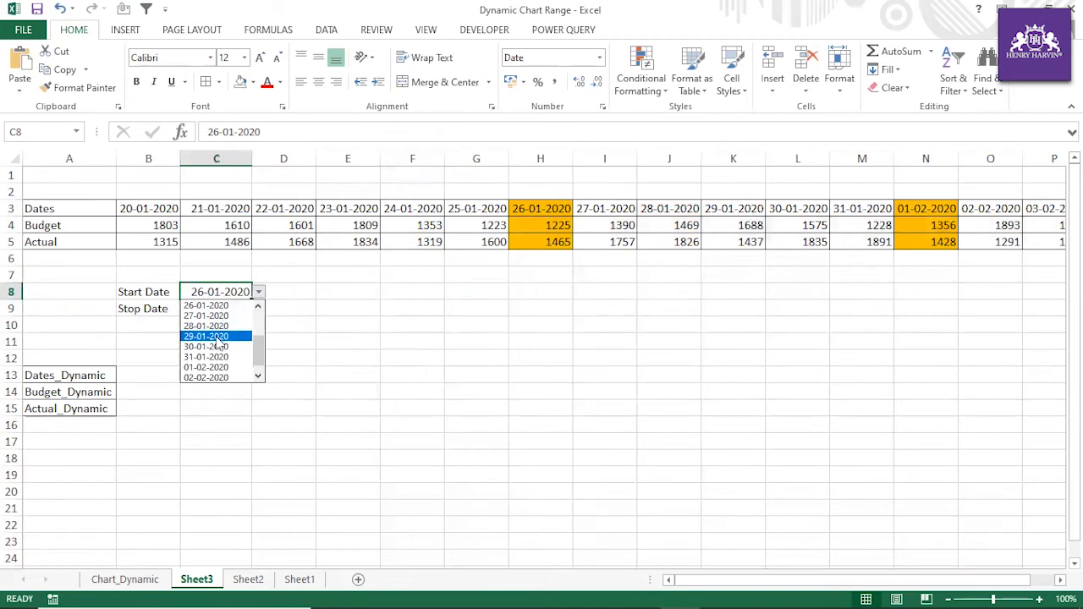
left_click(212, 326)
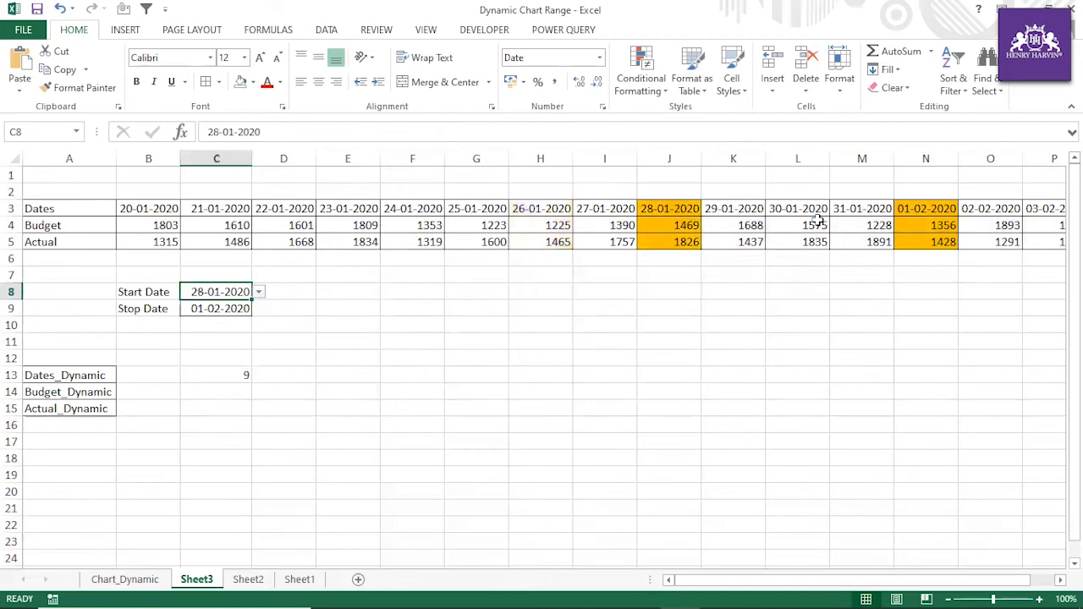
left_click(440, 362)
key("ctrl+s")
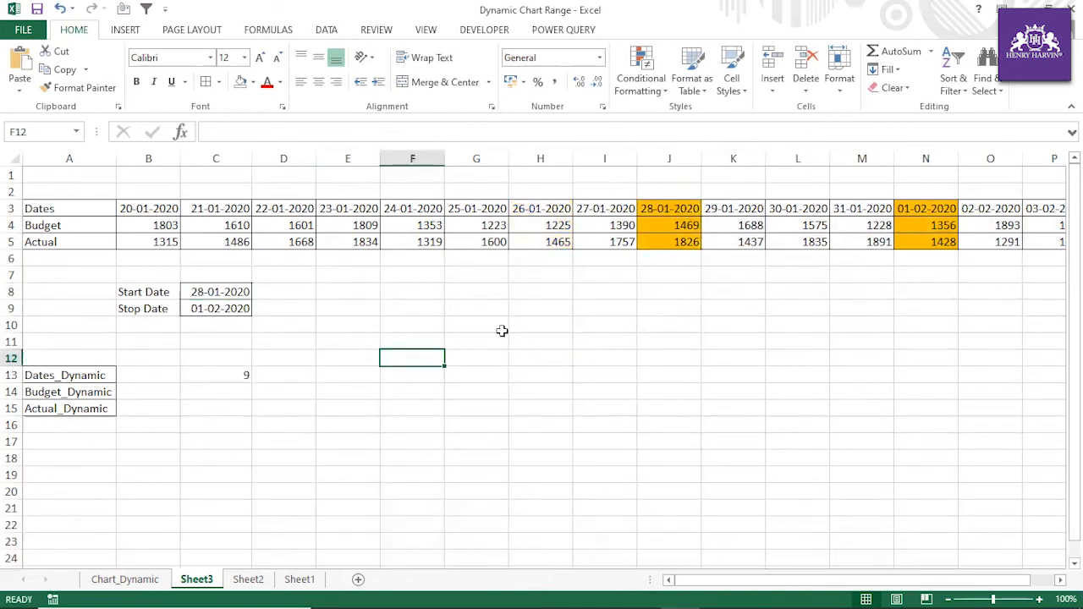
left_click(213, 370)
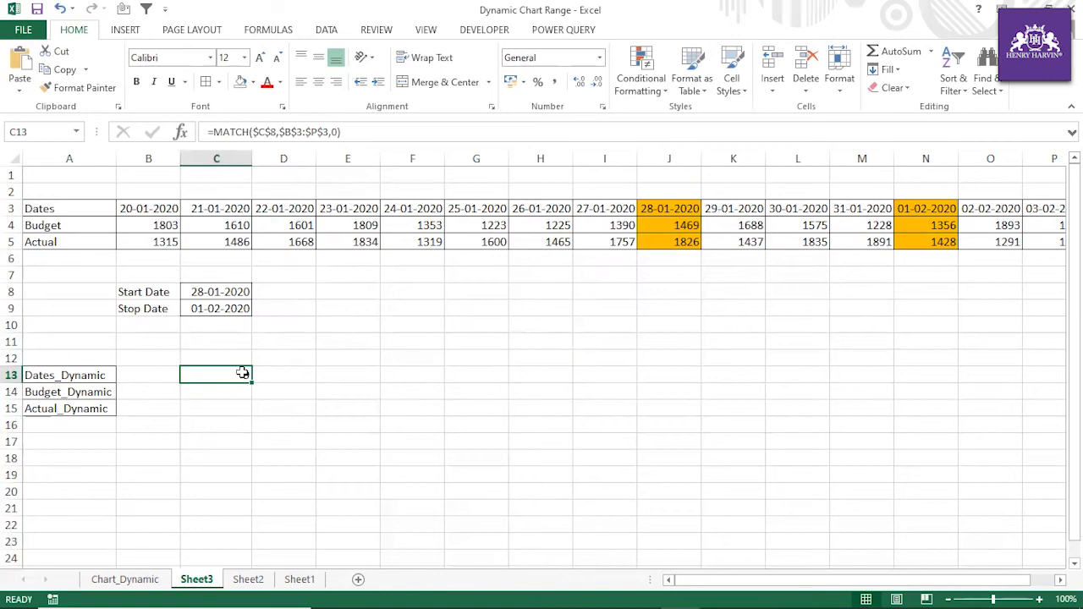
left_click(220, 290)
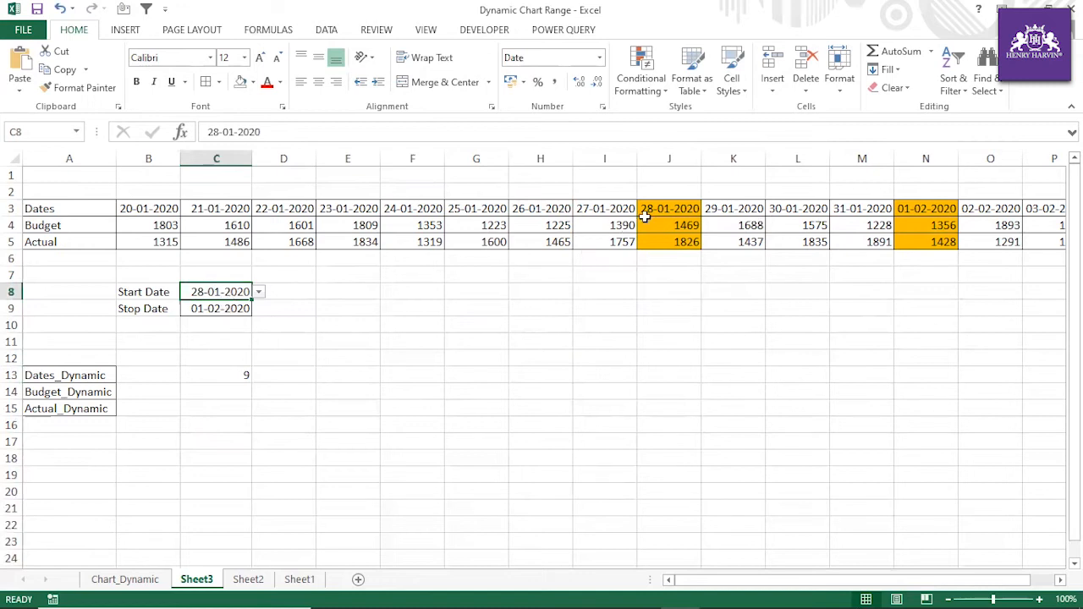
left_click_drag(665, 210, 669, 239)
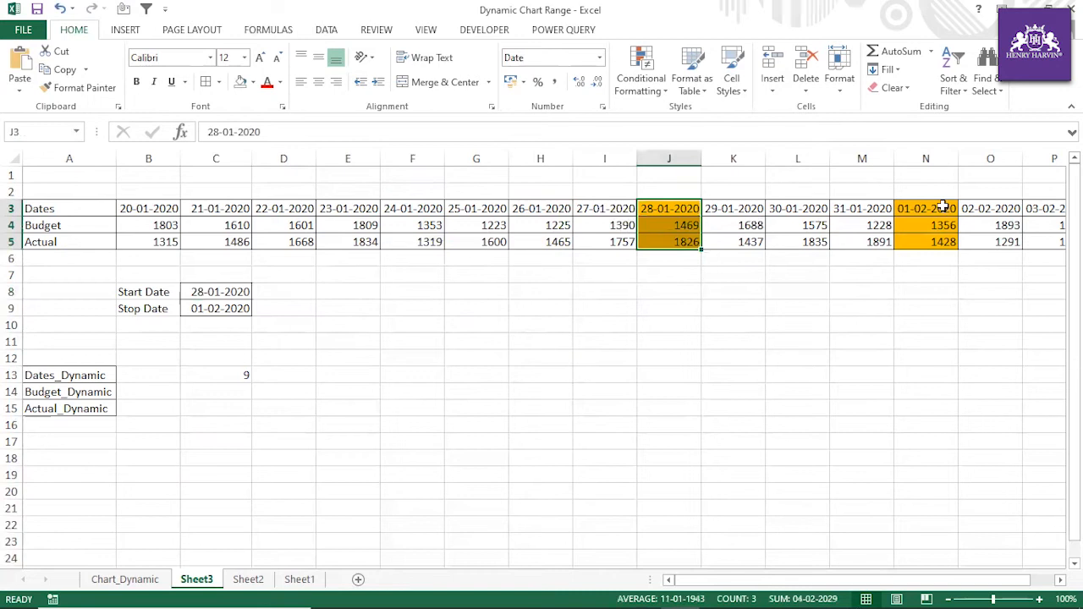
Wrap the MATCH formula in C13 in an INDEX over the dates row, giving =INDEX($B$3:$P$3,MATCH($C$8,$B$3:$P$3,0)).
left_click(225, 373)
left_click_drag(216, 132, 361, 133)
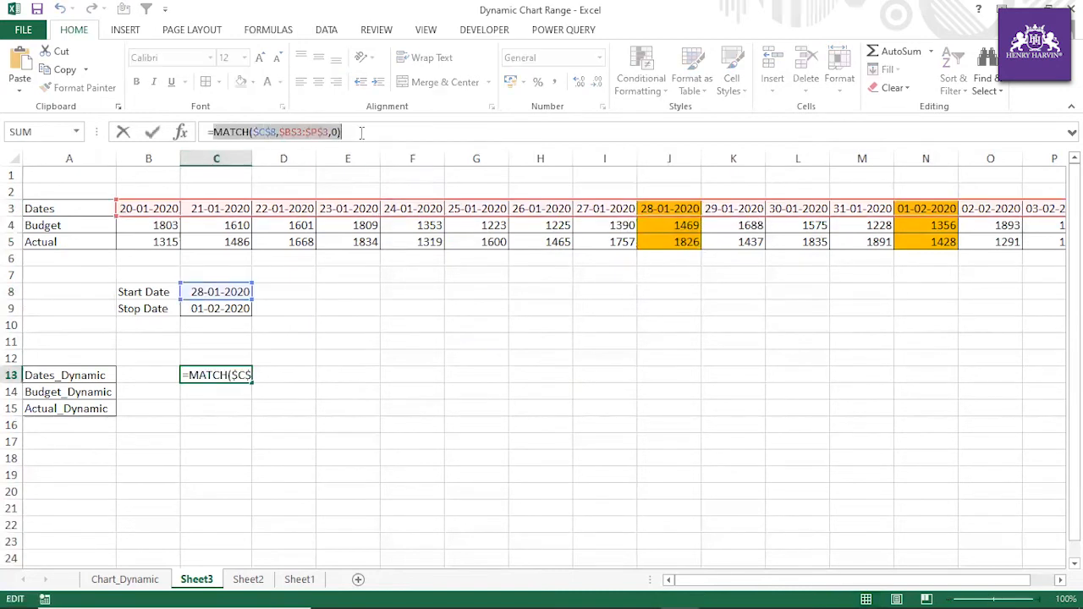
left_click(215, 133)
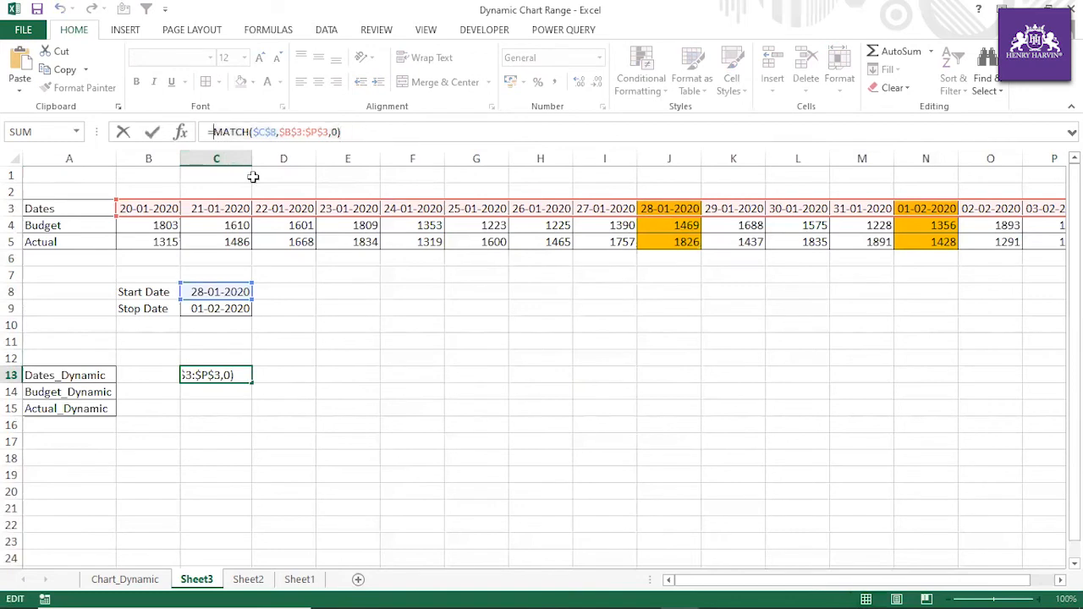
type("Index")
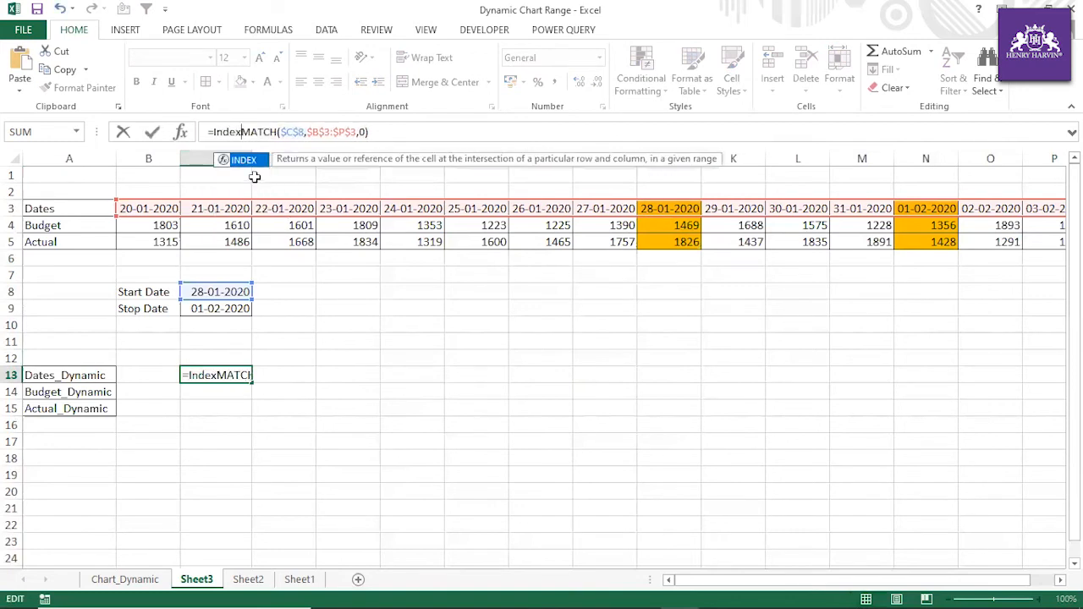
type("(")
left_click_drag(150, 209, 220, 208)
left_click_drag(389, 208, 973, 222)
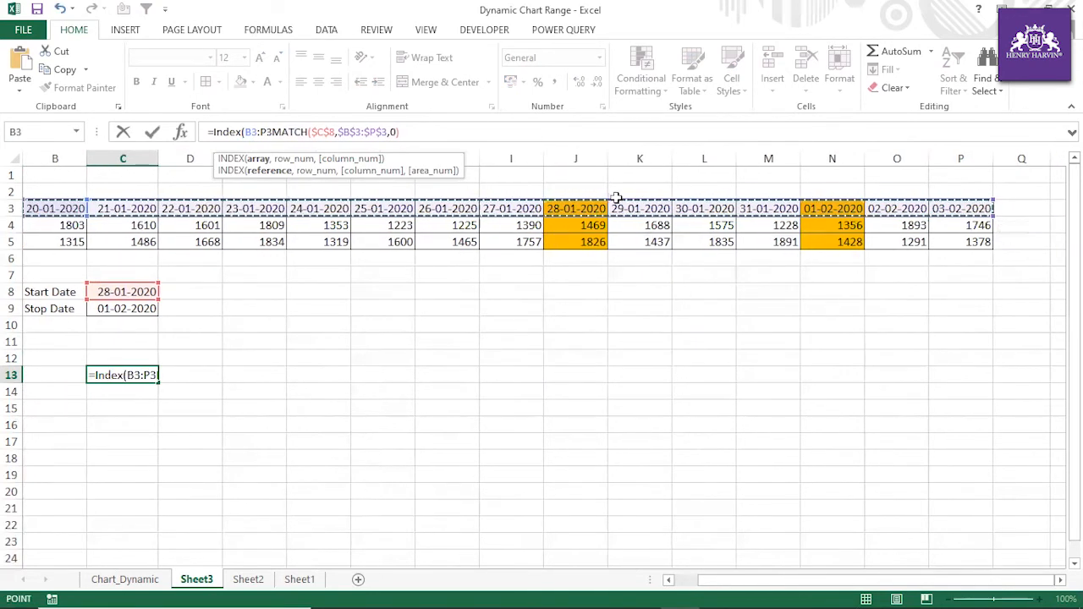
key("F4")
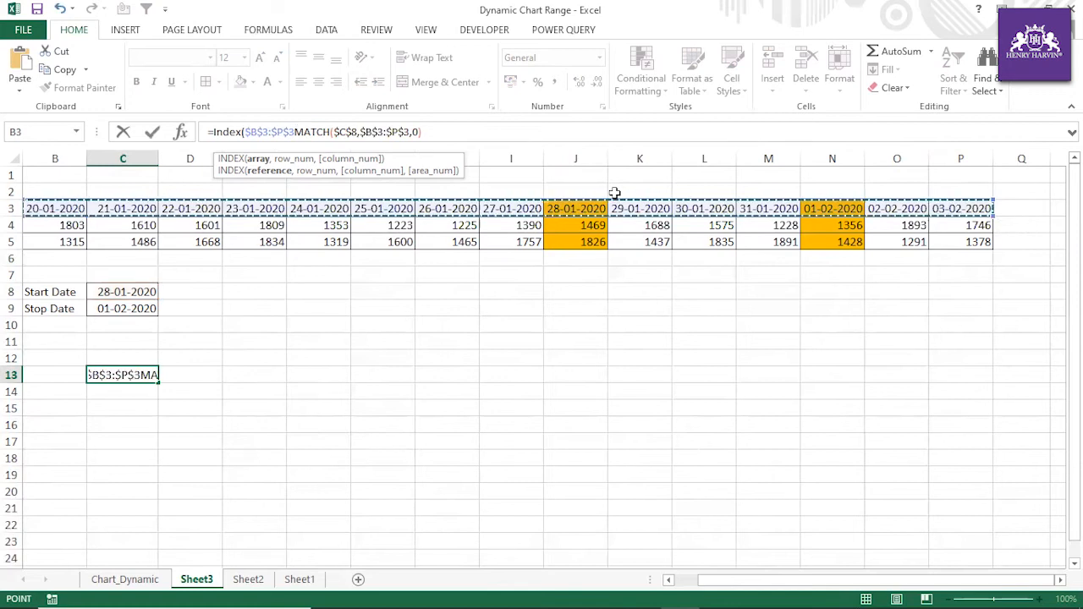
type(",")
key("Return")
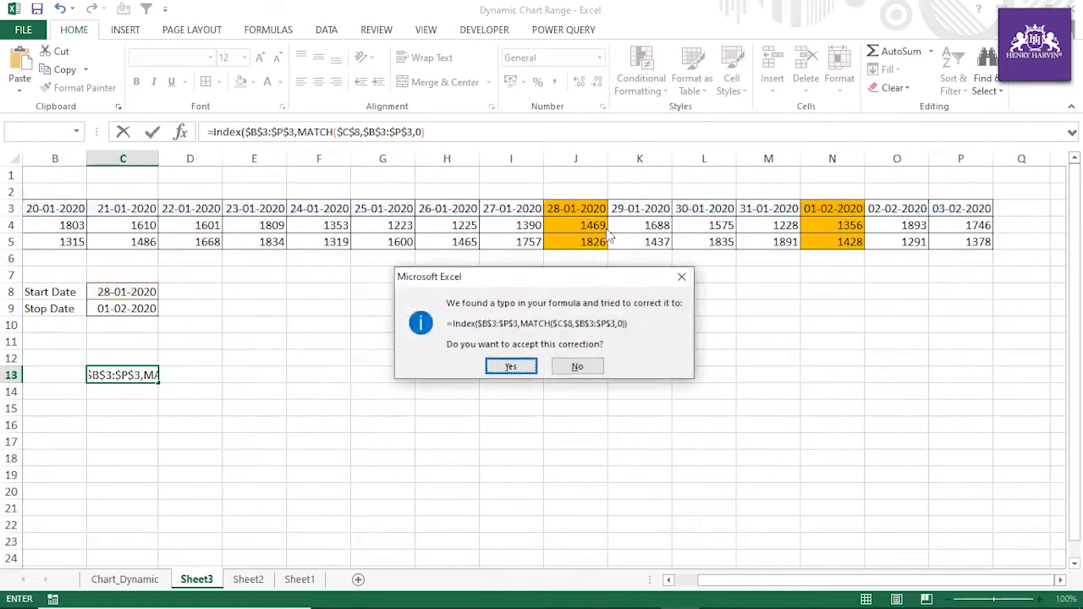
left_click(510, 367)
Extend the C13 formula into a range by appending :INDEX($B$3:$P$3,MATCH($C$9,$B$3:$P$3,0)) for the stop date.
left_click_drag(720, 580, 669, 584)
left_click(243, 374)
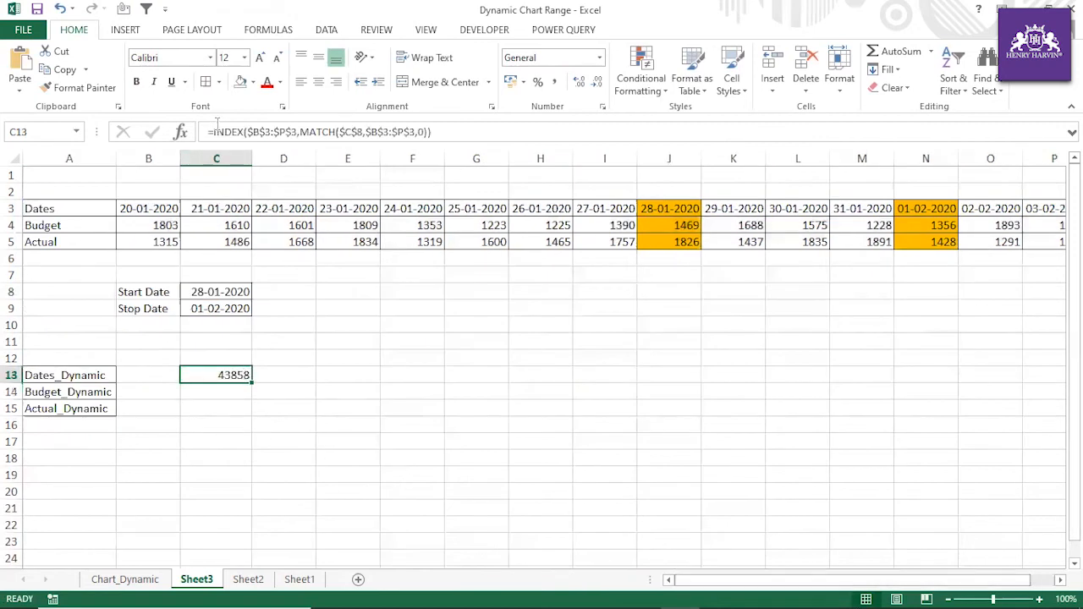
left_click_drag(213, 132, 460, 131)
key("ctrl+c")
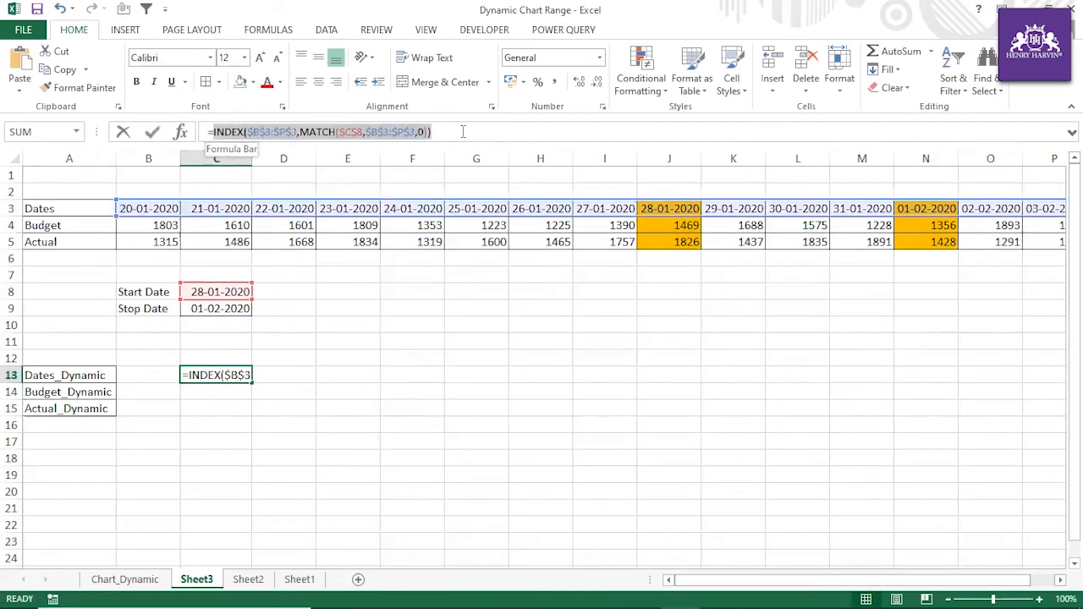
left_click(460, 131)
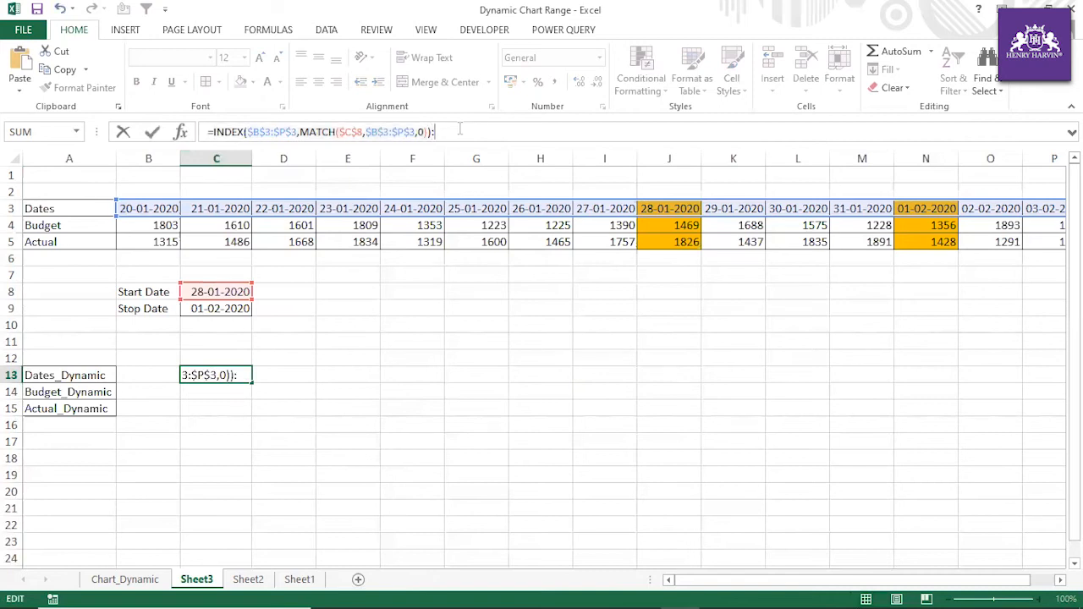
type(":")
key("ctrl+v")
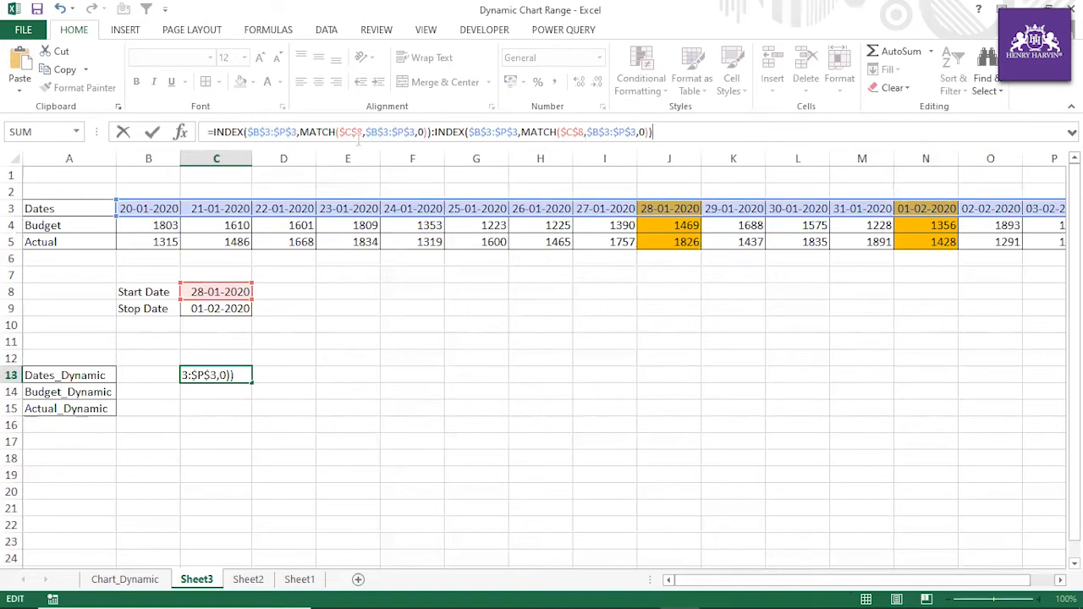
left_click(584, 133)
key("BackSpace")
type("9")
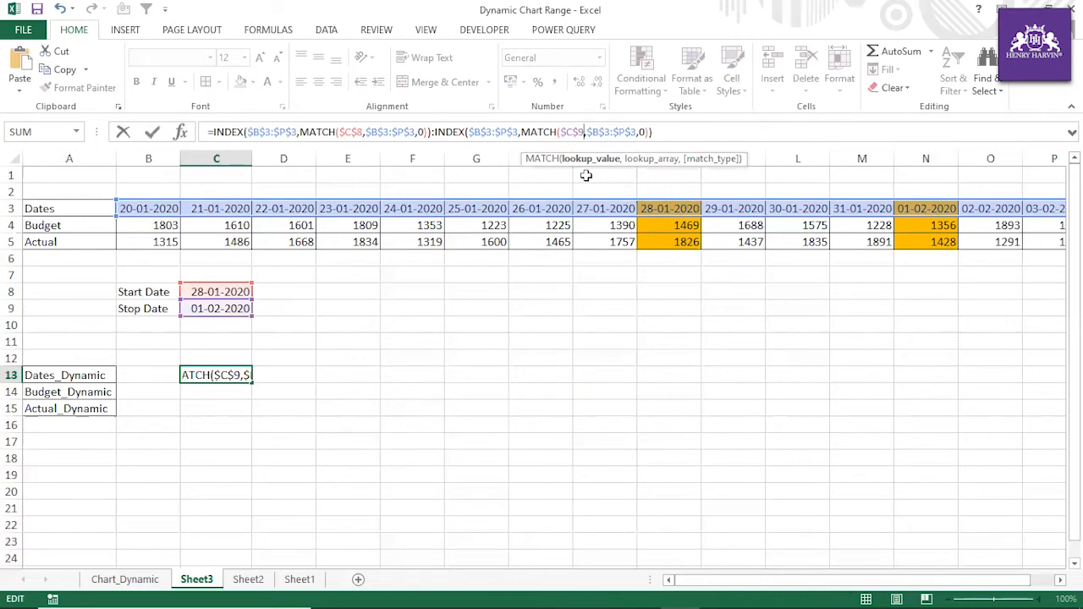
key("Return")
Evaluate the whole range formula in C13 to inspect the date values it returns, leaving the formula intact.
left_click(213, 375)
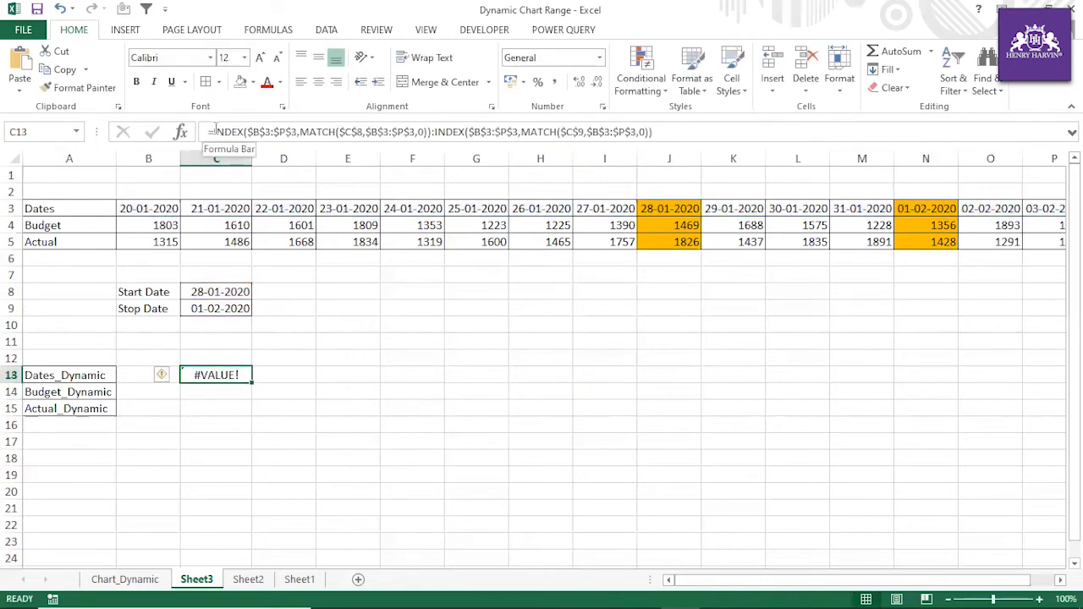
left_click_drag(214, 131, 673, 131)
key("F9")
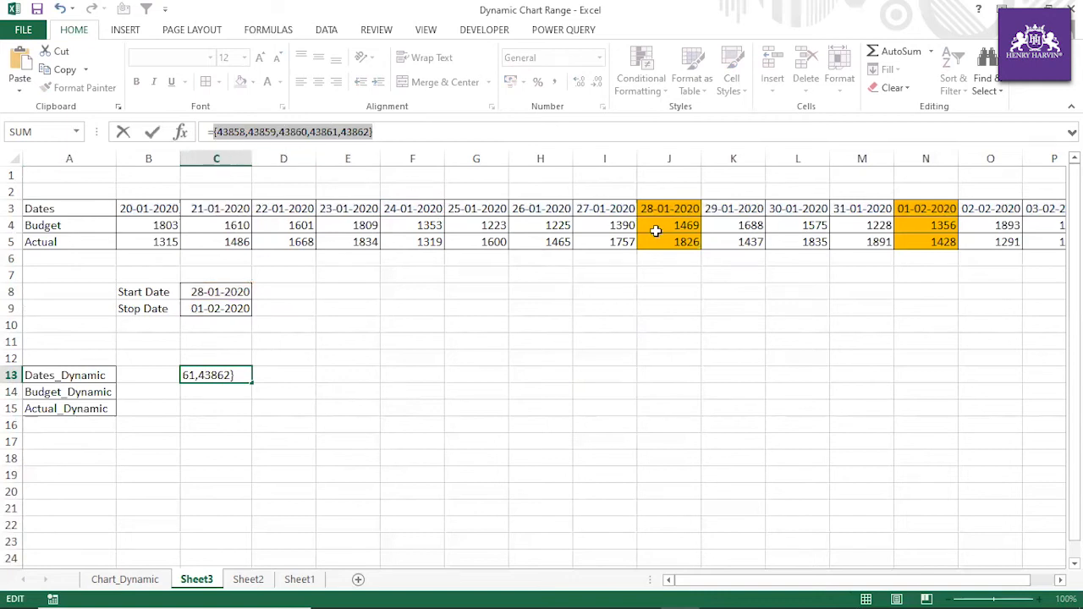
key("Escape")
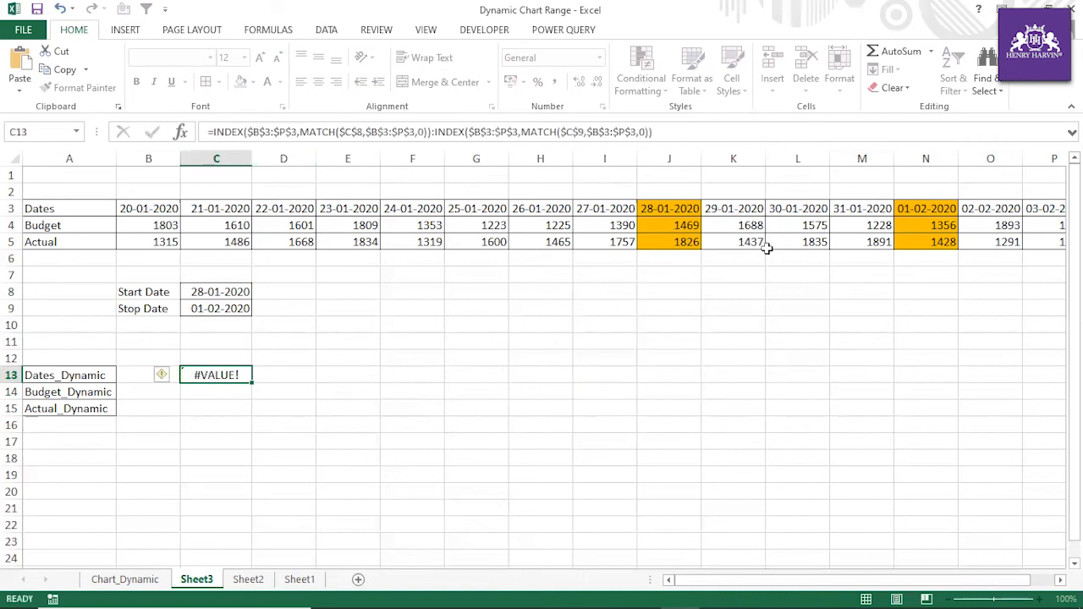
Preview the date in K3 in the Number format to see its serial number, without applying the format.
left_click(743, 212)
key("ctrl+1")
left_click(390, 170)
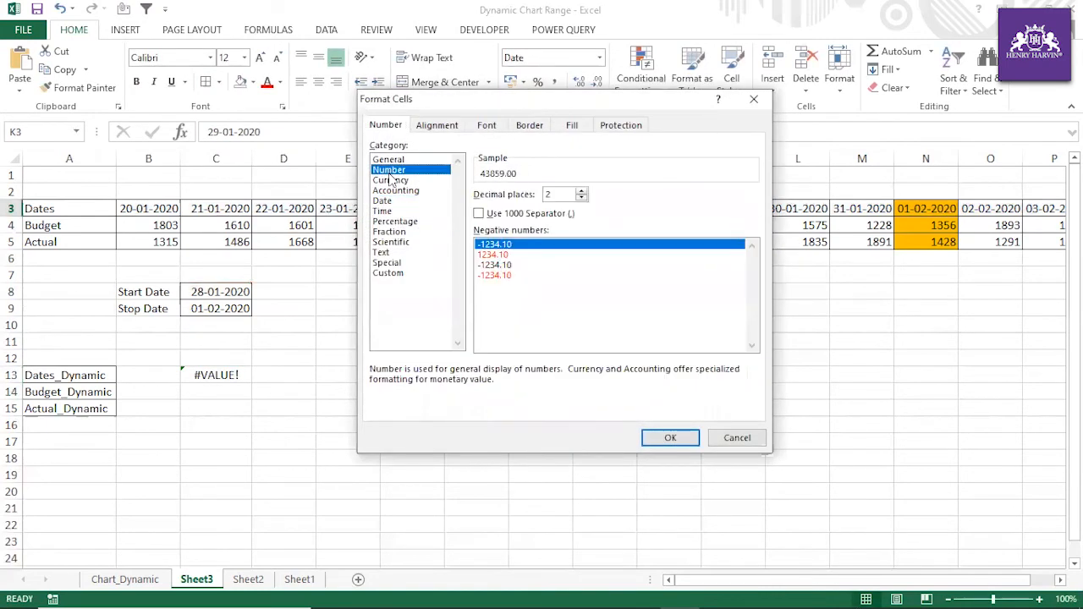
left_click(743, 435)
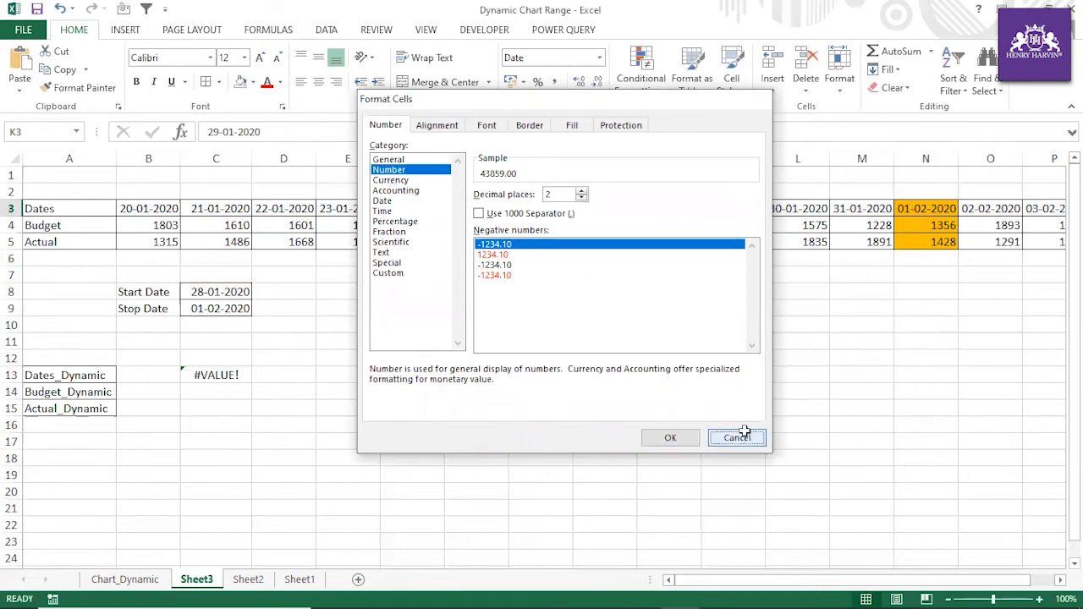
Copy the INDEX range formula from C13 into C14 for Budget_Dynamic and C15 for Actual_Dynamic.
left_click(206, 375)
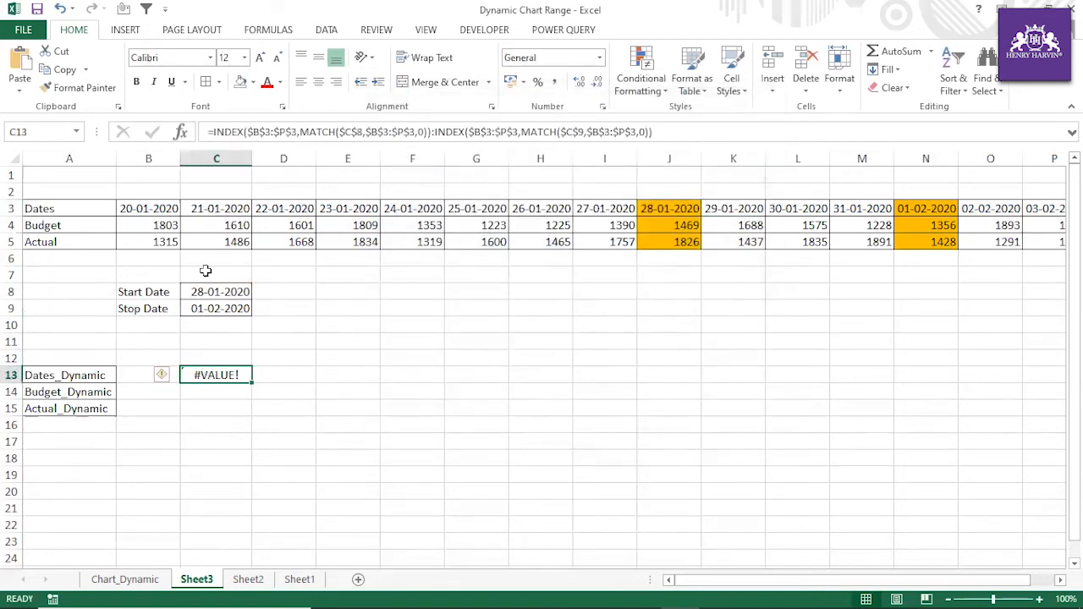
left_click_drag(211, 132, 653, 132)
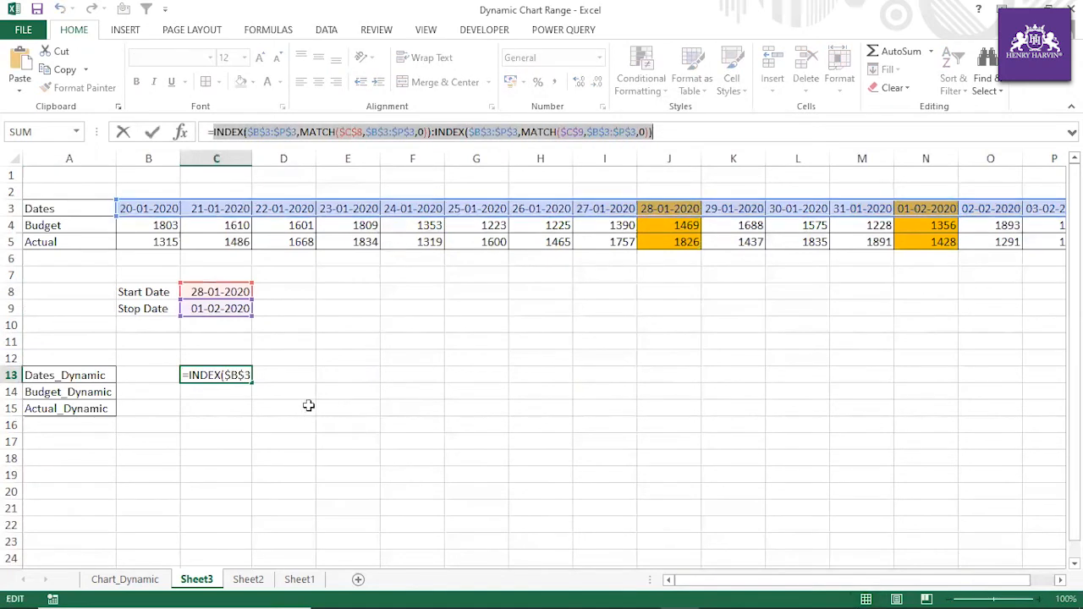
key("Escape")
left_click(229, 421)
left_click(206, 391)
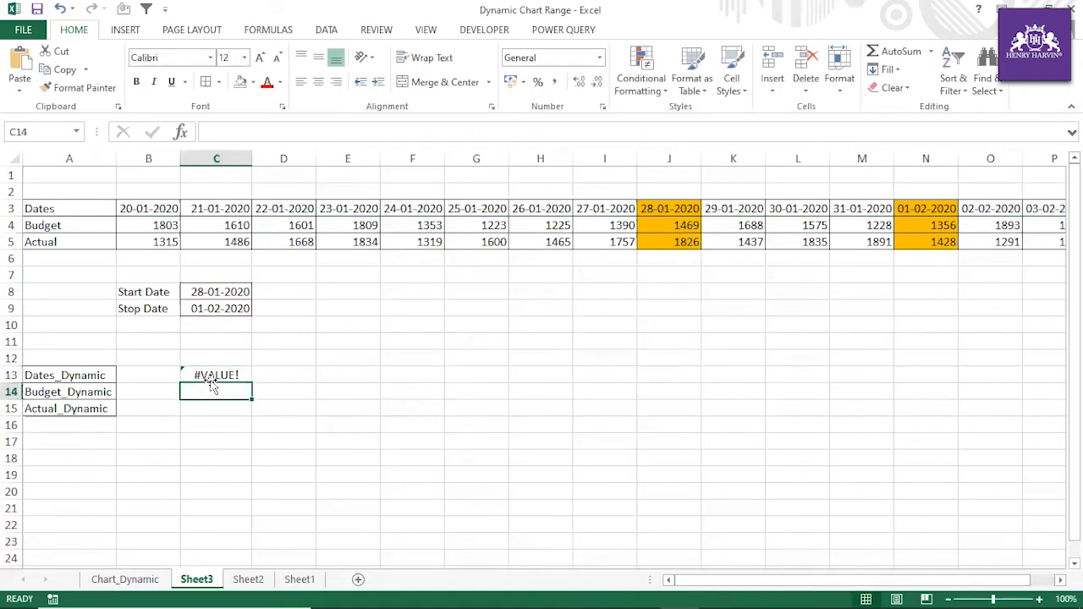
left_click(213, 375)
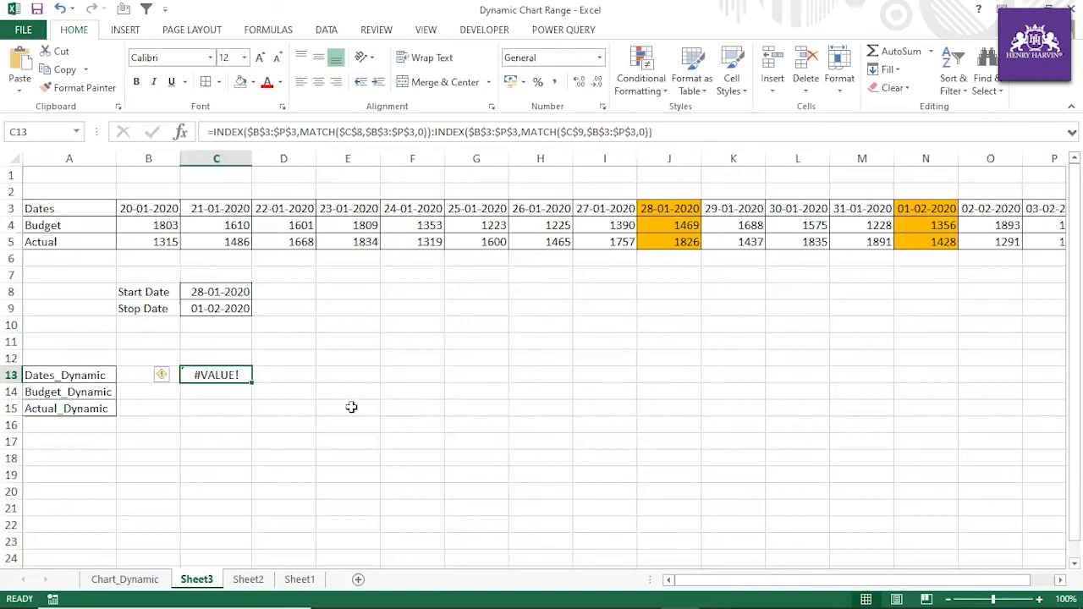
left_click(226, 393)
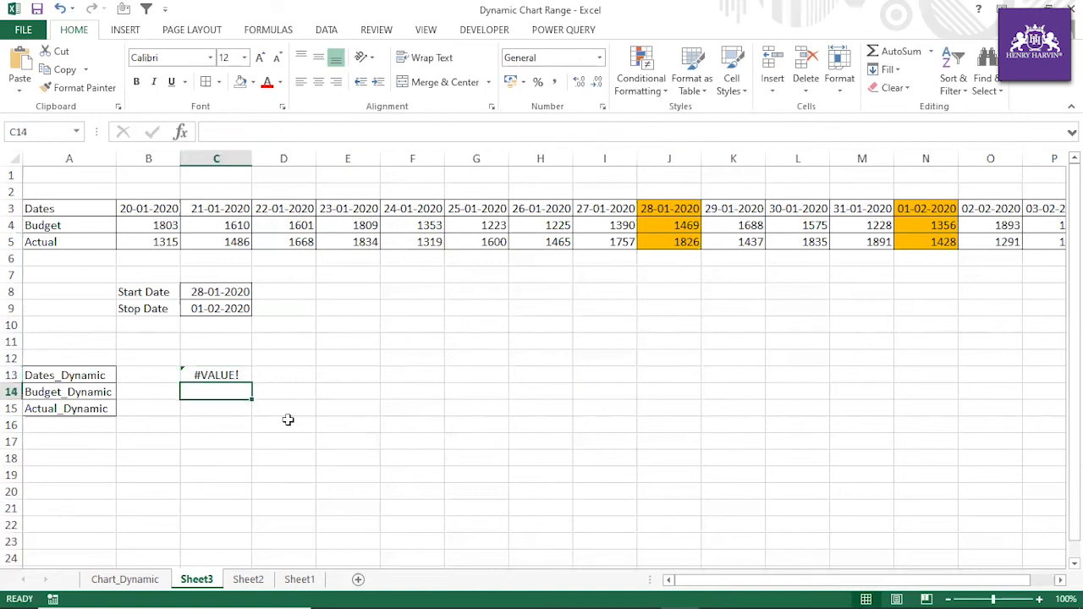
key("ctrl+v")
left_click(219, 409)
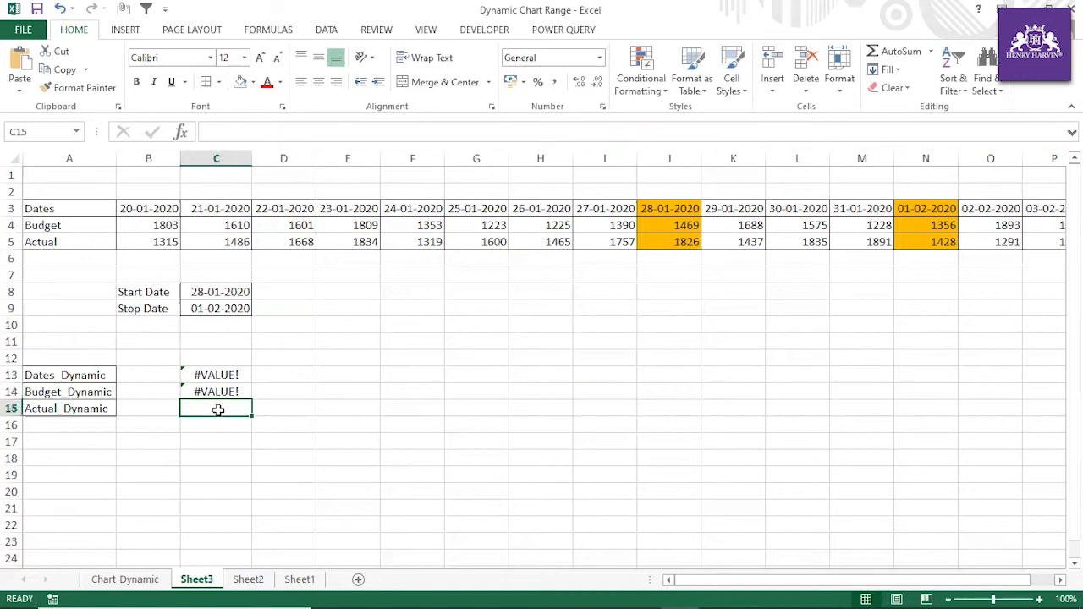
type("=INDEX($B$3:$P$3,MATCH($C$8,$B$3:$P$3,0)):INDEX($B$3:$P$3,MATCH($C$9,$B$3:$P$3,0))")
Change the array of the first INDEX in the C14 formula to the budget row $B$4:$P$4.
left_click(218, 391)
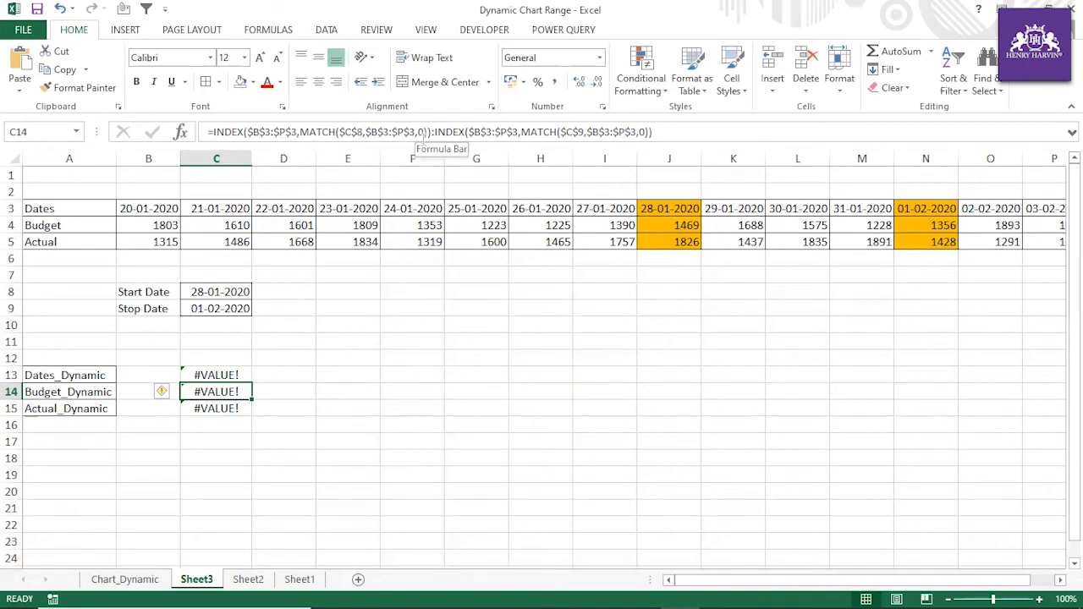
left_click(269, 132)
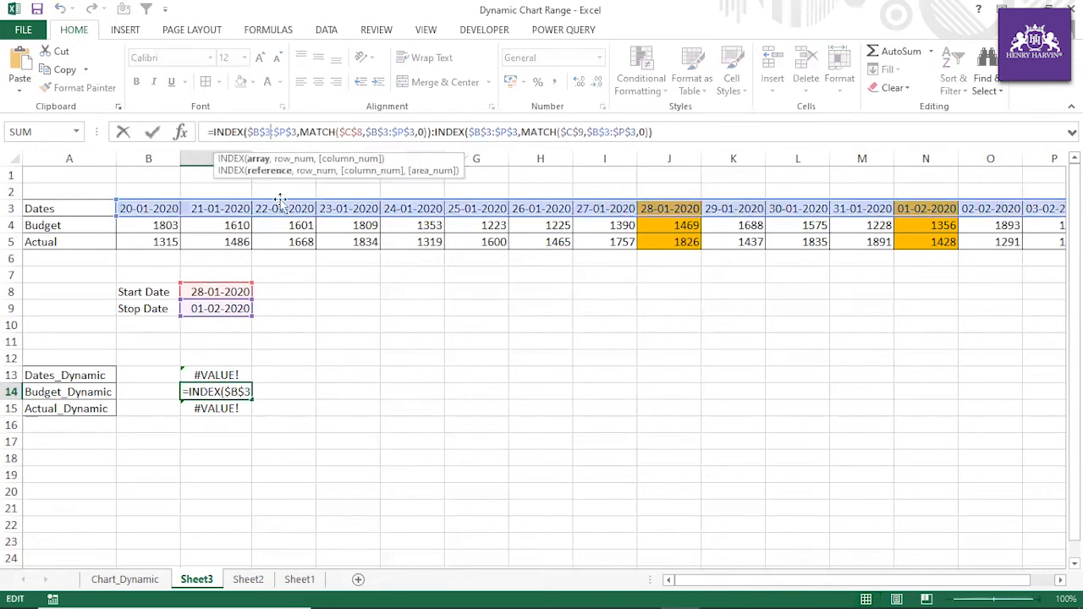
key("BackSpace")
type("4")
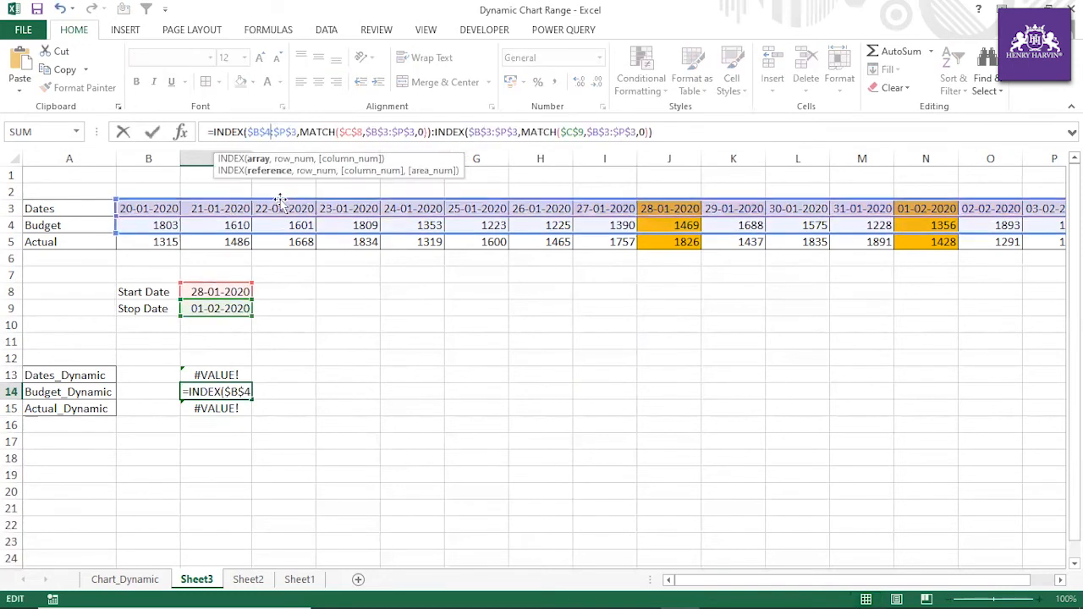
left_click(298, 132)
key("BackSpace")
type("4")
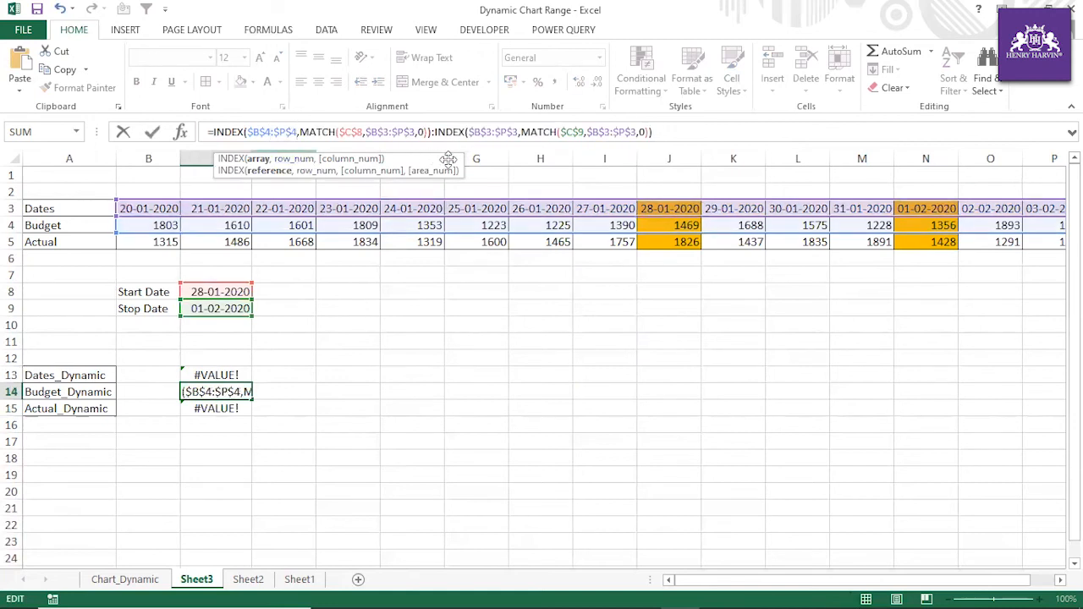
Change the array of the second INDEX in the C14 formula to $B$4:$P$4 and commit the formula.
left_click(491, 132)
key("BackSpace")
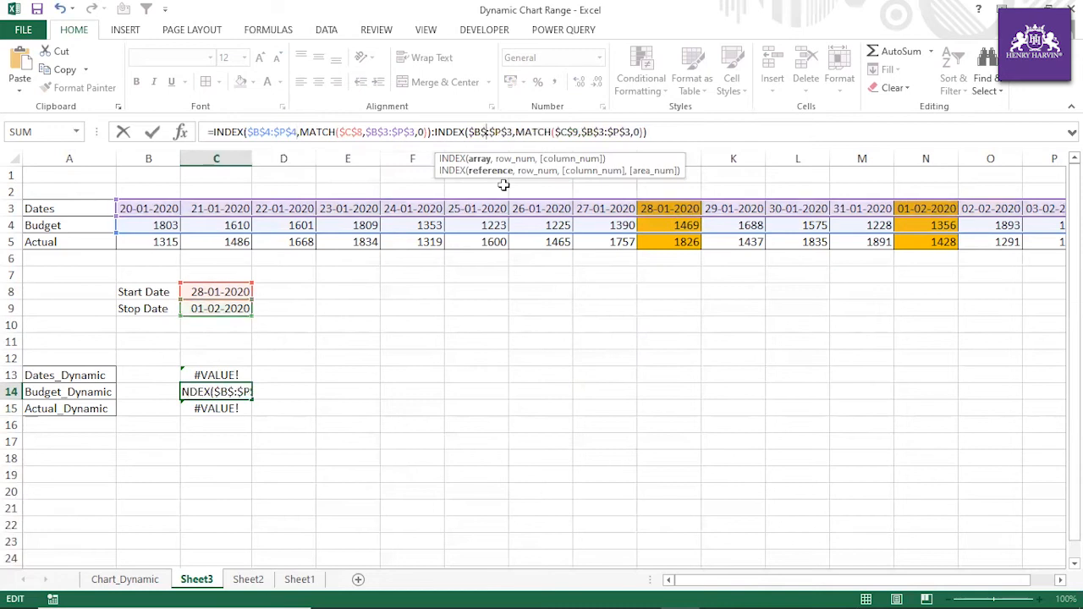
type("4")
left_click(517, 132)
key("BackSpace")
type("4:")
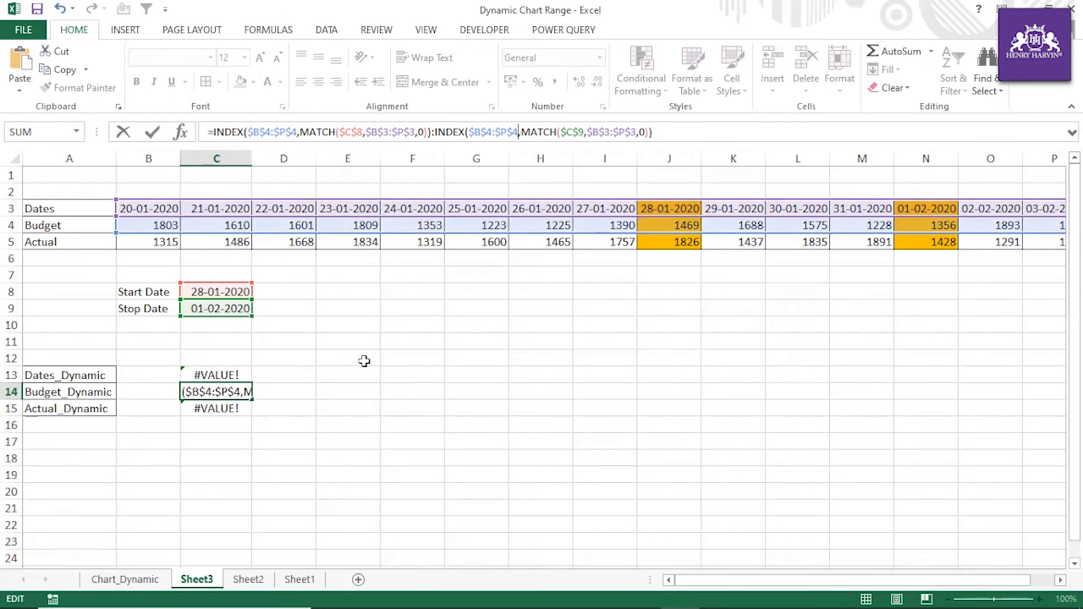
key("Return")
Evaluate the whole C14 formula to inspect the budget values it returns, leaving the formula intact.
left_click(242, 391)
left_click_drag(213, 131, 682, 135)
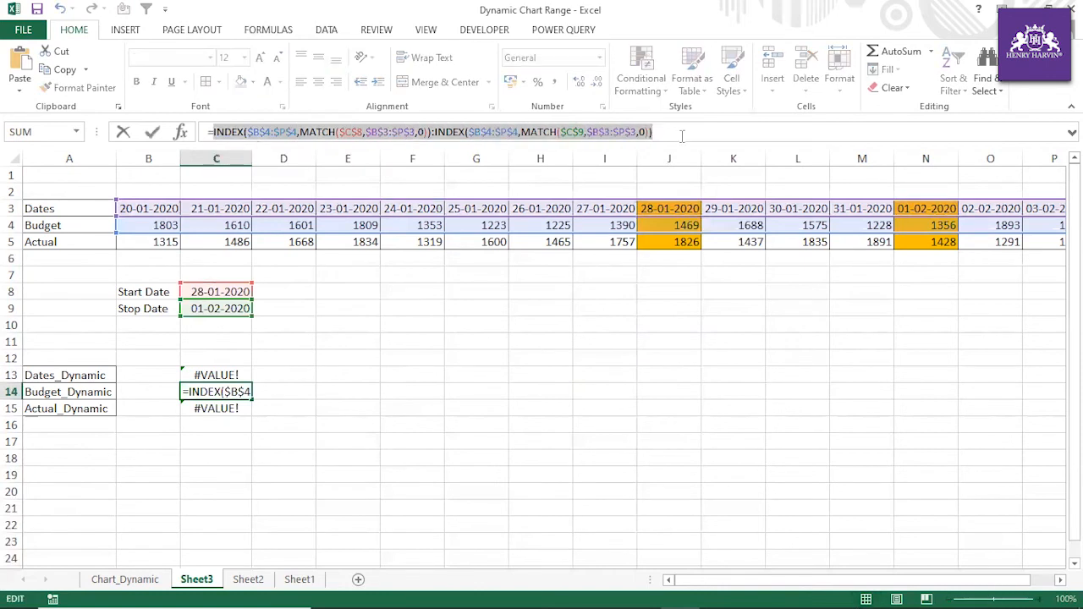
key("F9")
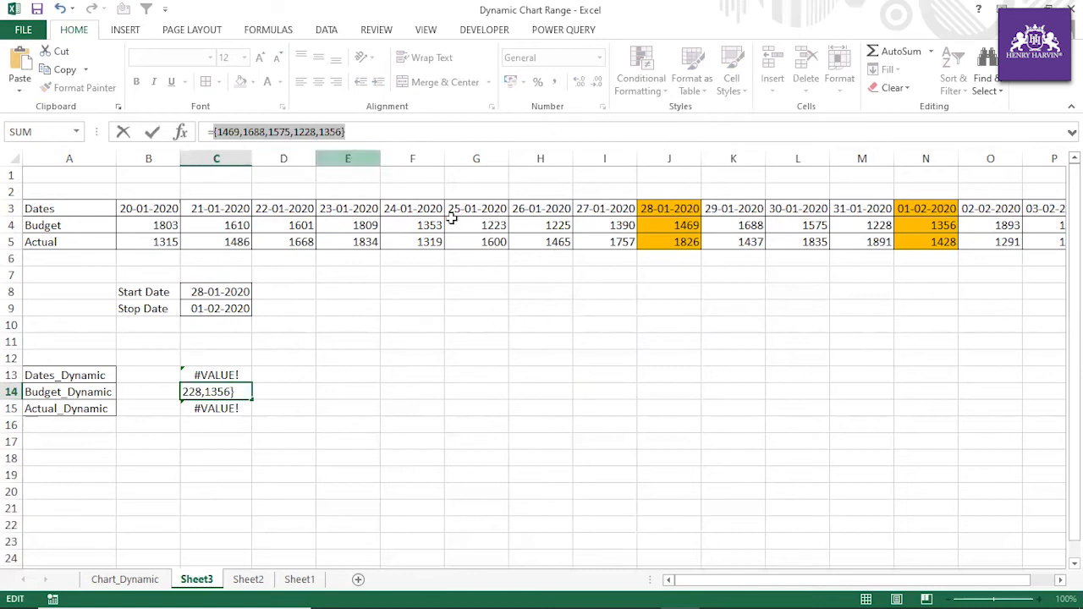
key("Escape")
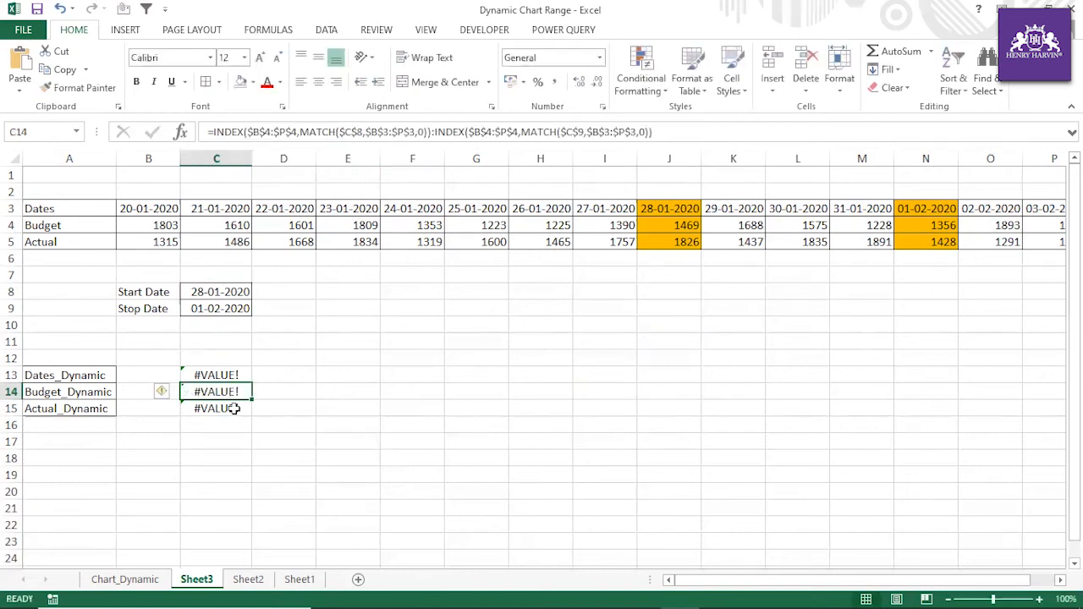
Change the array of the first INDEX in the C15 formula to the actual row $B$5:$P$5.
left_click(234, 409)
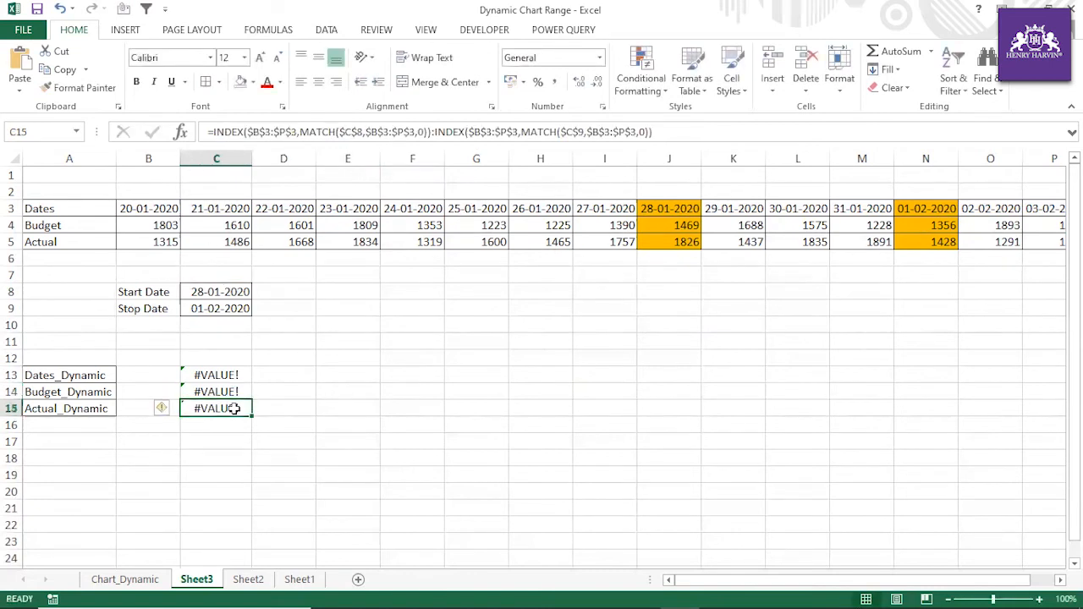
left_click(272, 131)
key("BackSpace")
type("5")
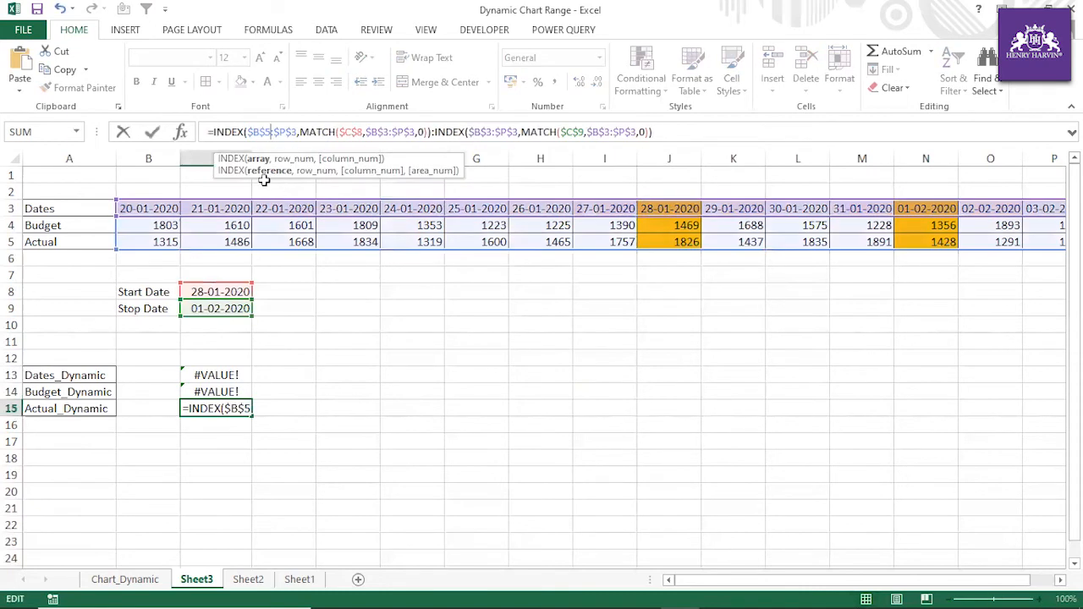
left_click(295, 132)
key("BackSpace")
type("5")
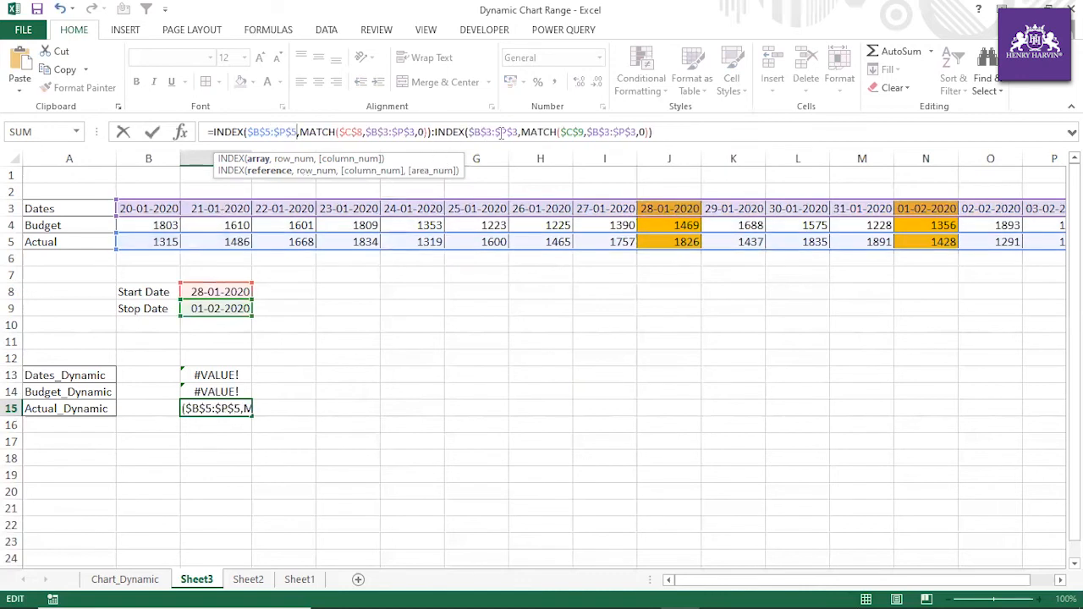
Change the array of the second INDEX in the C15 formula to $B$5:$P$5 and commit the formula.
left_click(492, 132)
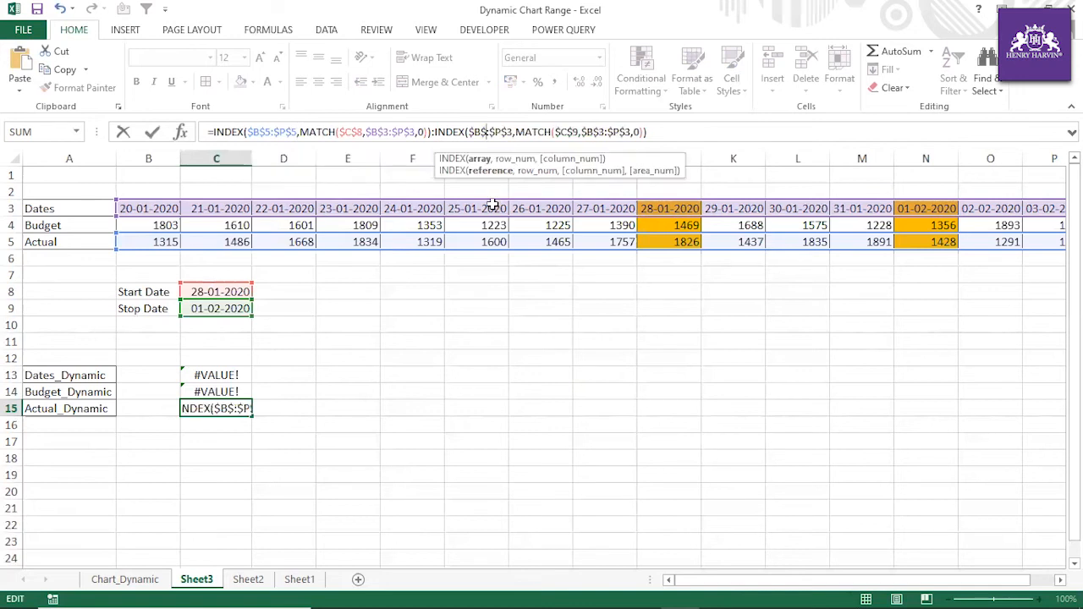
key("BackSpace")
type("5")
left_click(518, 132)
key("BackSpace")
type("5")
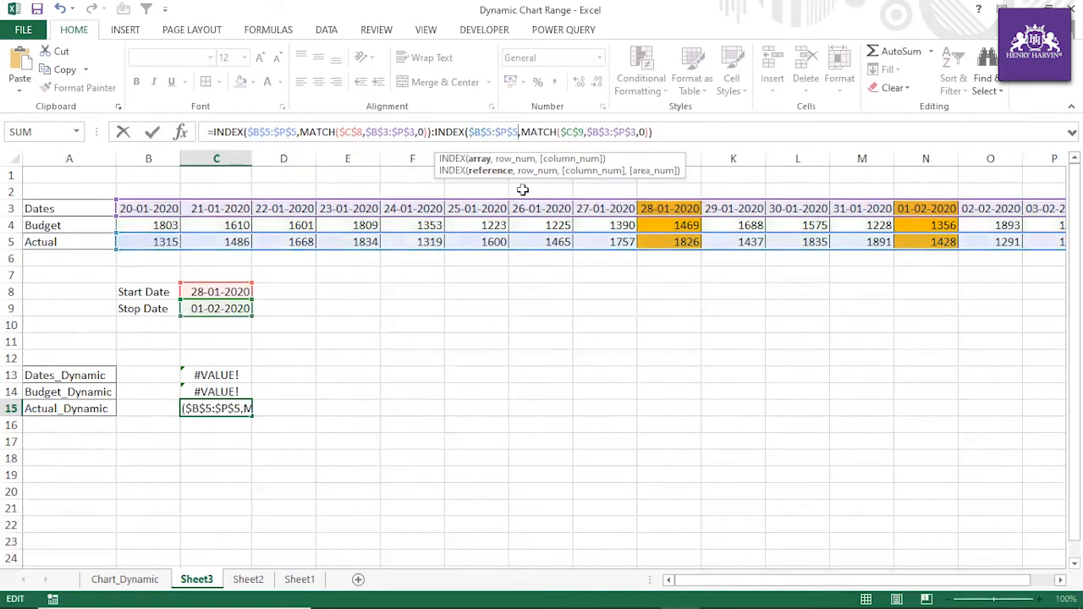
key("Return")
Evaluate the whole C15 formula to compare its values with the actuals at the start and stop dates, leaving the formula intact.
left_click(686, 242)
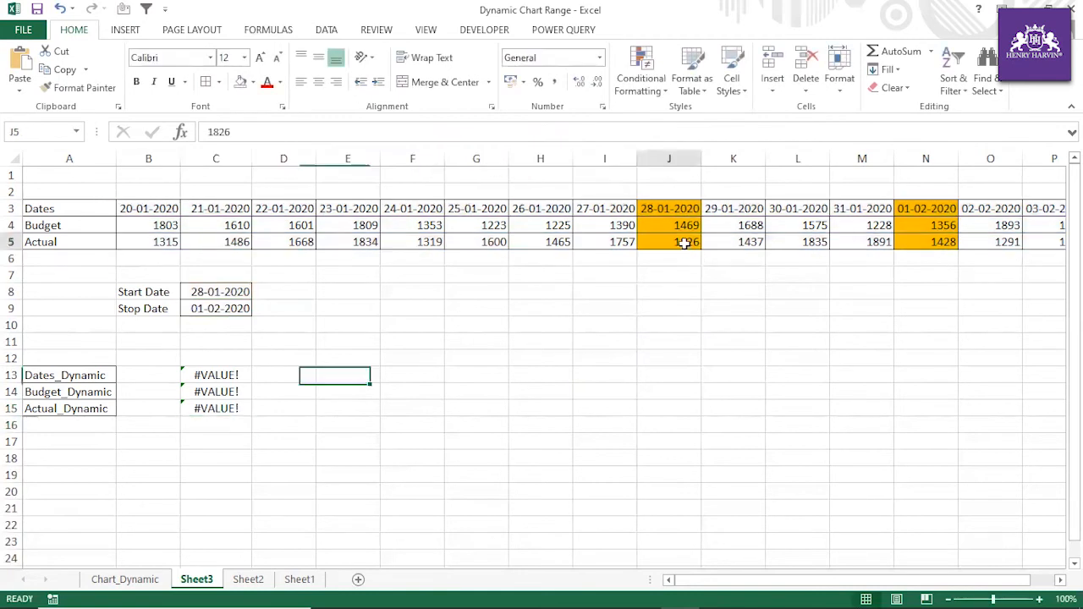
left_click(926, 242)
left_click(226, 412)
left_click_drag(209, 132, 698, 143)
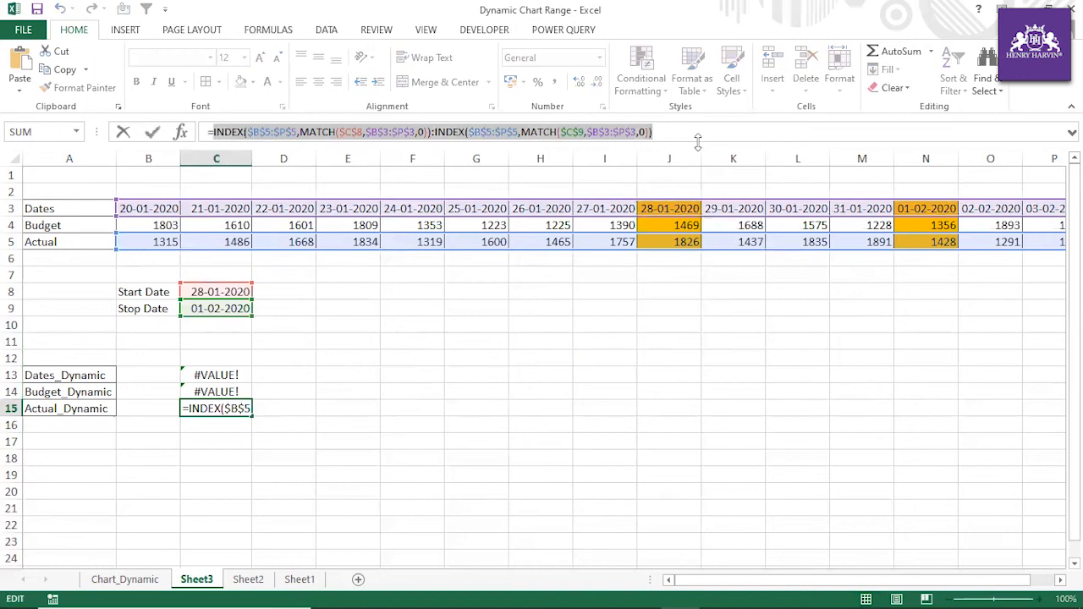
key("F9")
key("Escape")
left_click(432, 341)
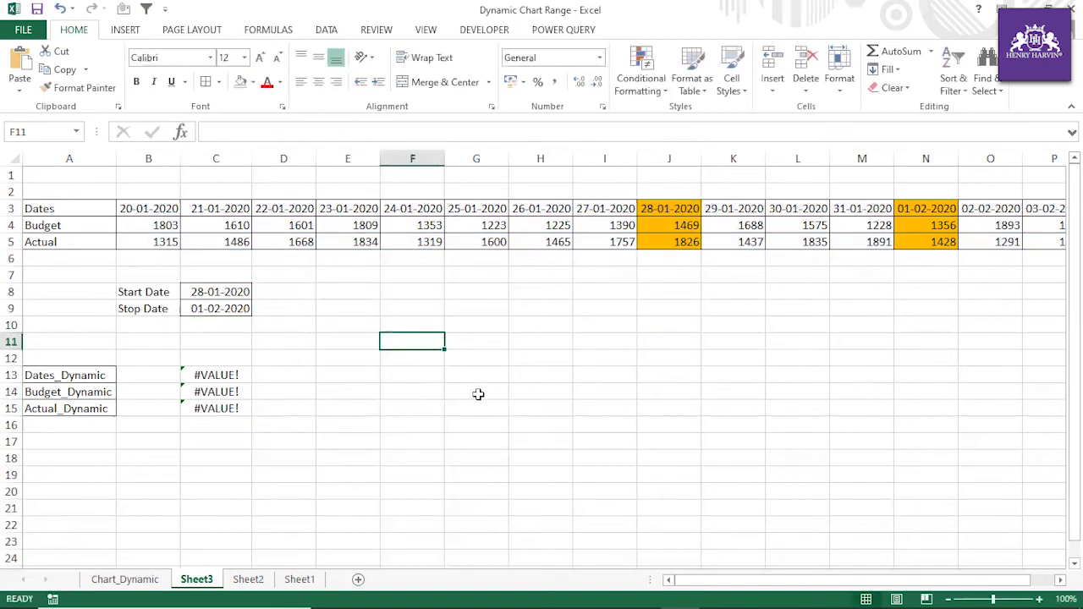
Rename the Sheet3 worksheet as Chart_Data.
right_click(196, 587)
left_click(234, 435)
type("Chart_Data")
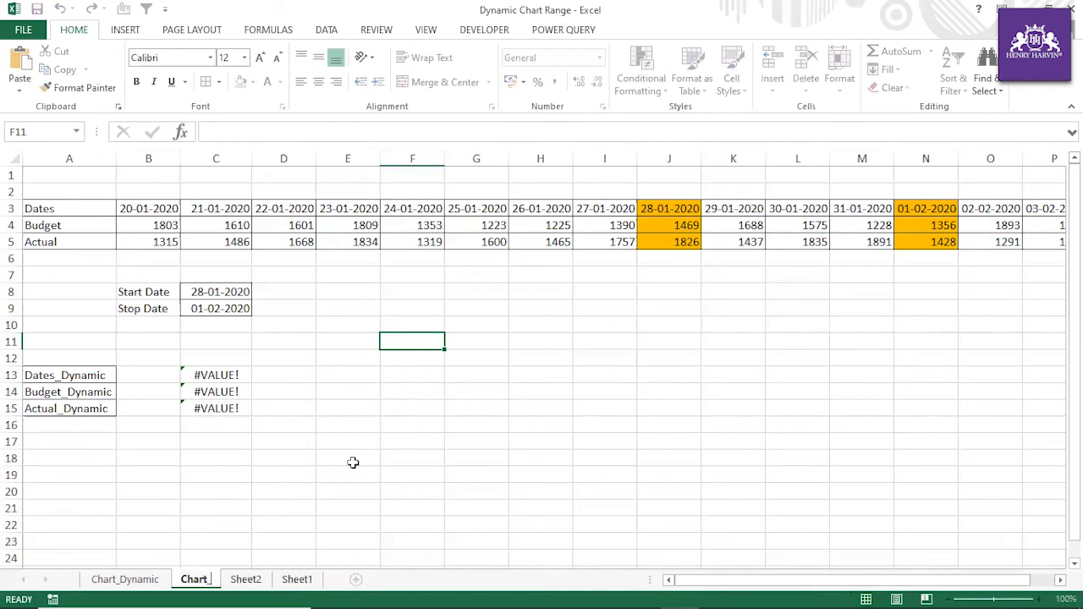
left_click(353, 463)
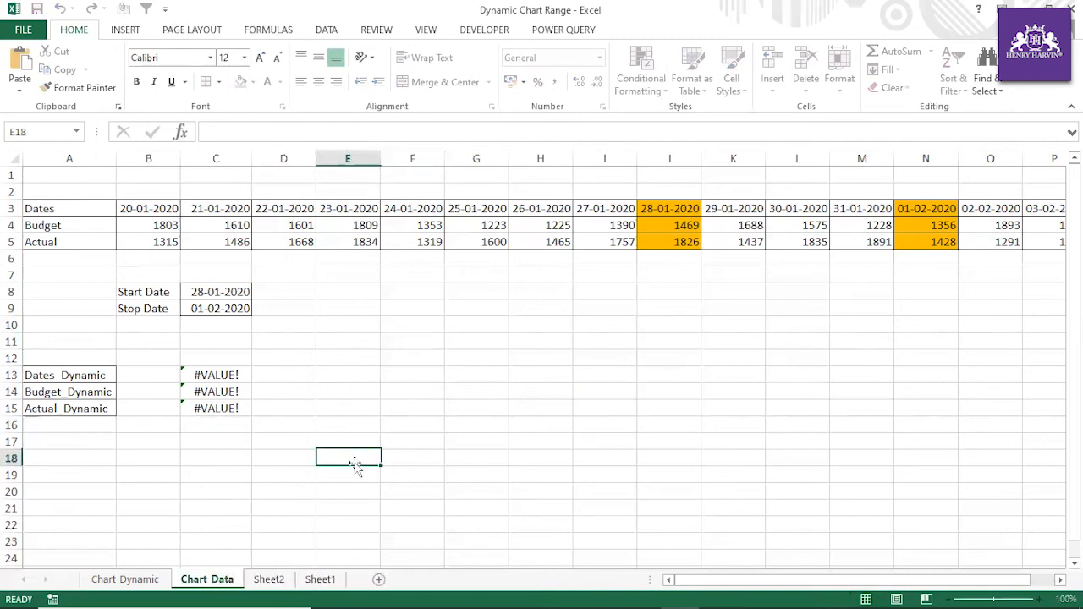
Copy the worksheet name Chart_Data and paste it as text into cell D12, leaving the sheet name intact.
right_click(230, 582)
left_click(397, 431)
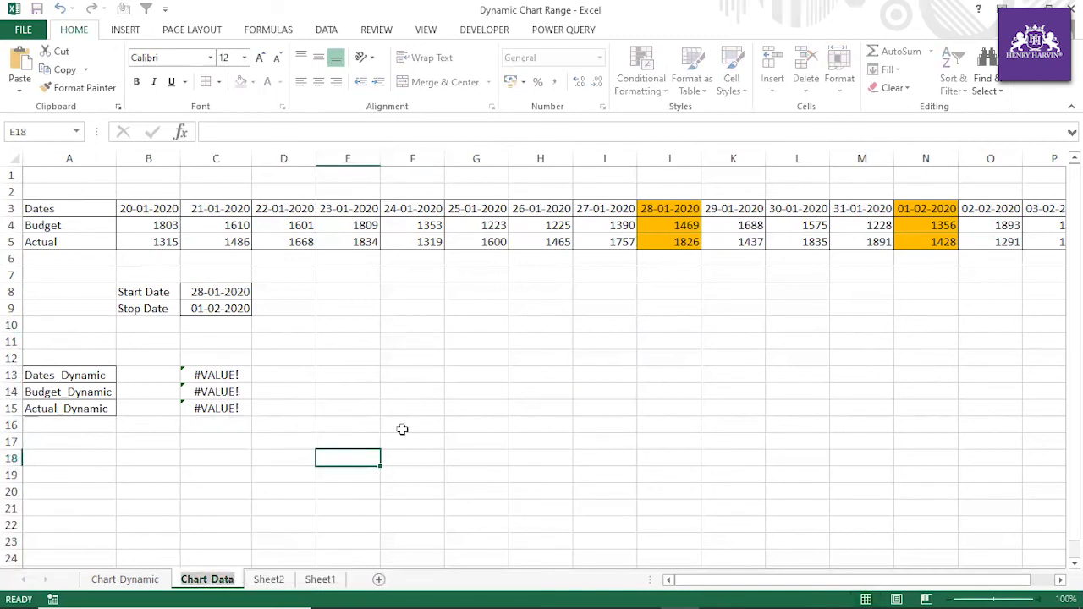
key("ctrl+c")
key("Return")
left_click(313, 362)
key("ctrl+v")
left_click(334, 440)
Define a workbook-scope name Dates_Dynamic that refers to the INDEX/MATCH range formula copied from C13.
left_click(216, 375)
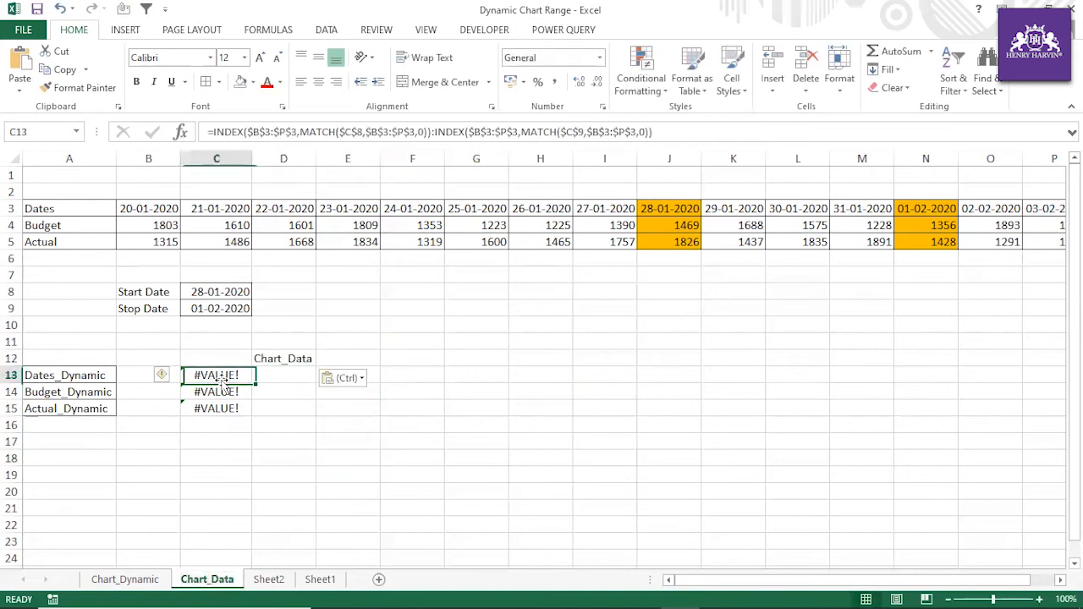
left_click_drag(213, 131, 720, 133)
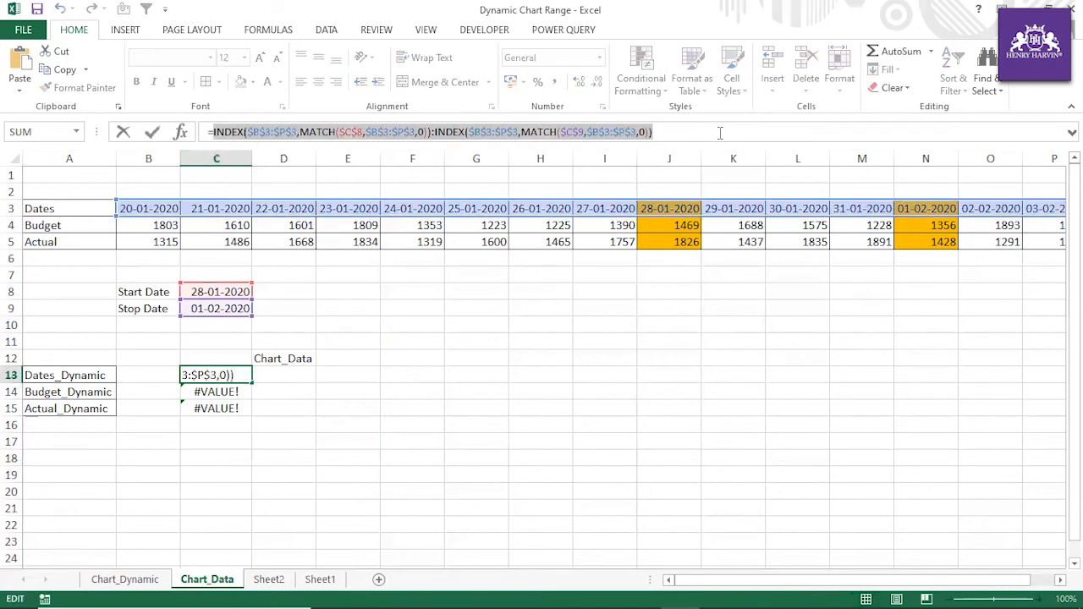
key("Escape")
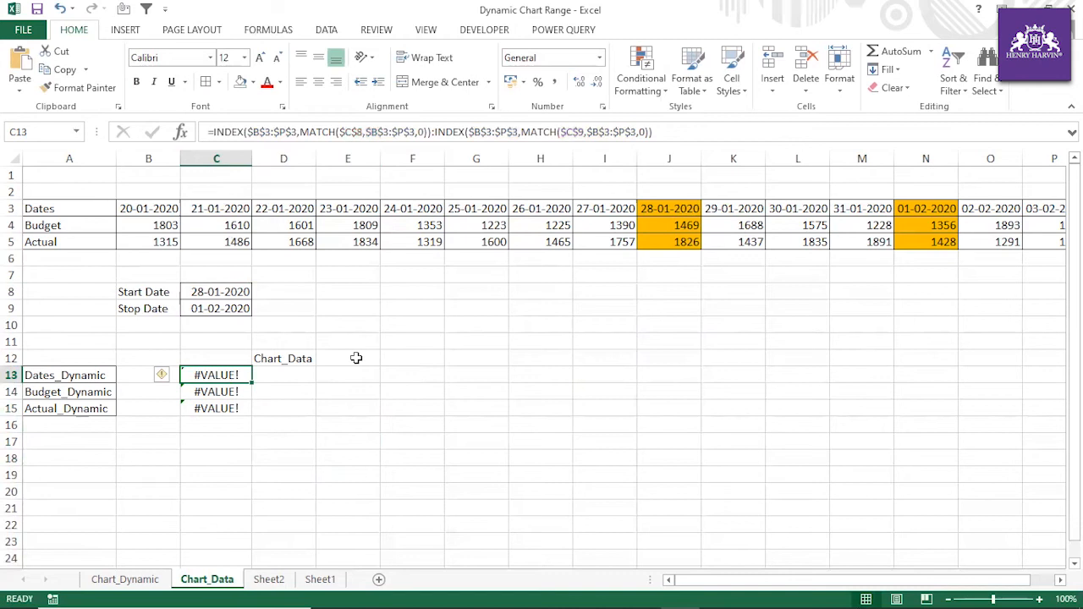
key("ctrl+F3")
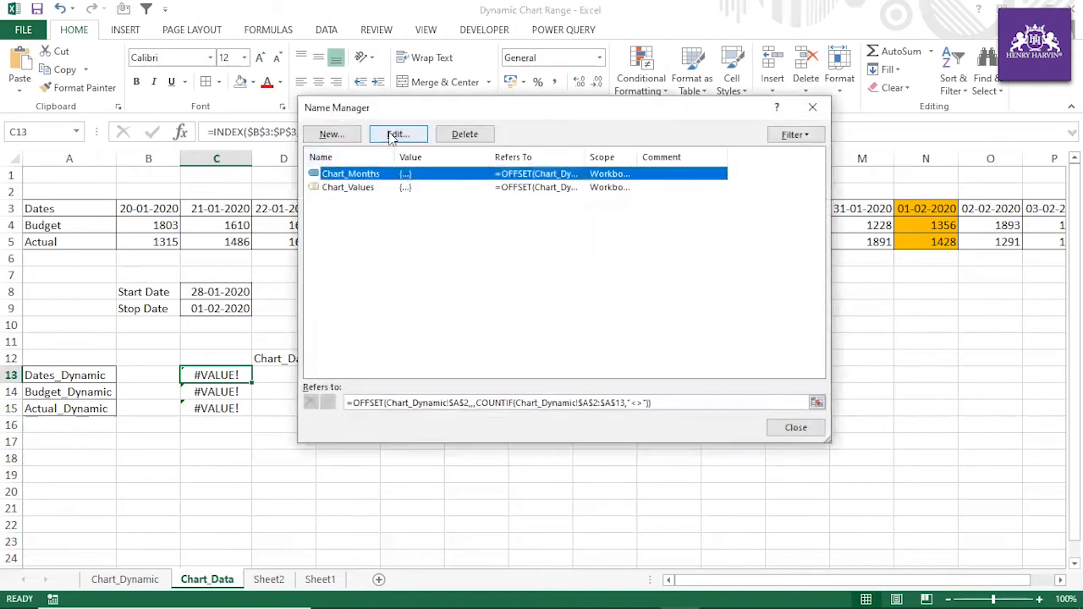
left_click(331, 134)
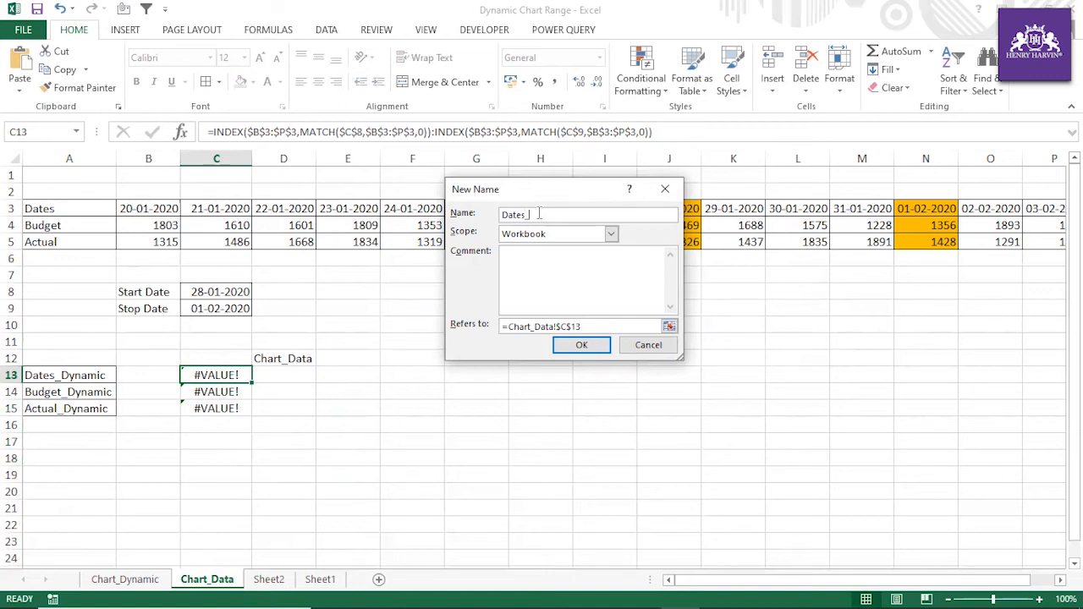
type("Dates_Dynamic")
left_click_drag(584, 326, 499, 332)
key("BackSpace")
key("ctrl+v")
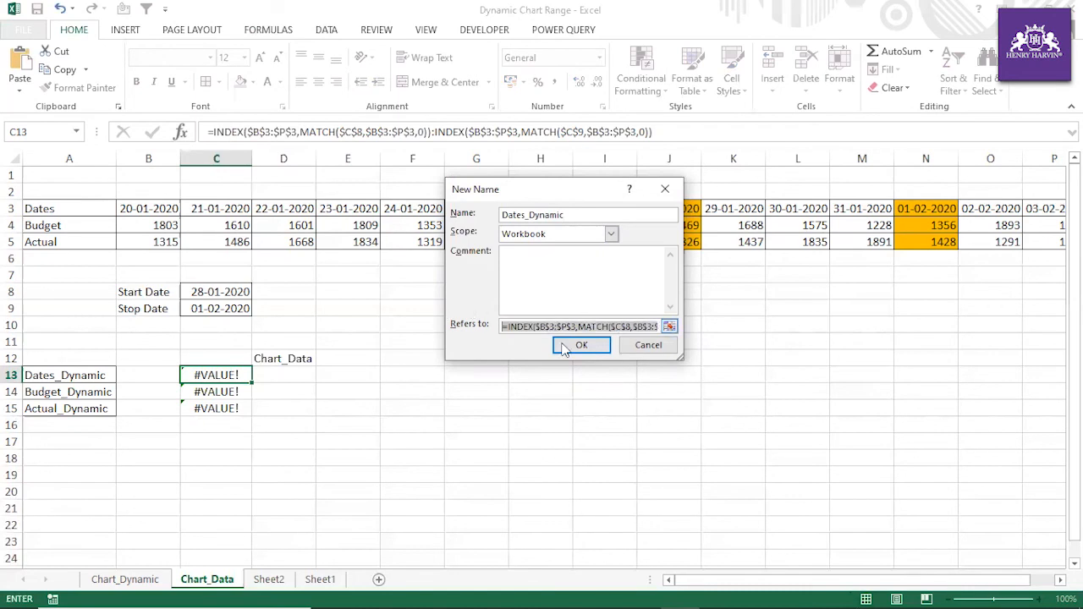
left_click(581, 349)
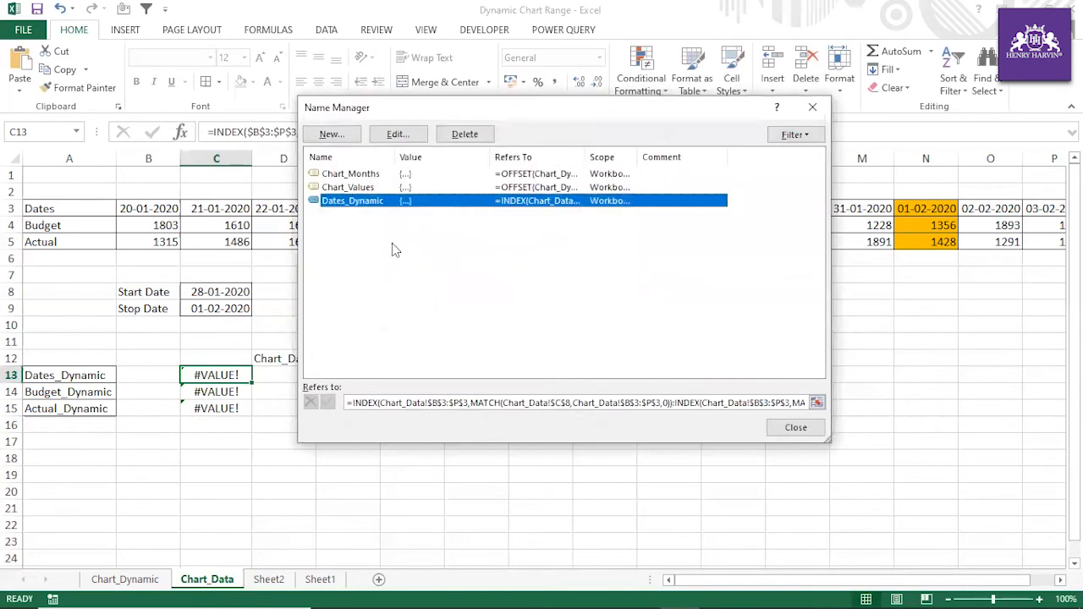
left_click(779, 428)
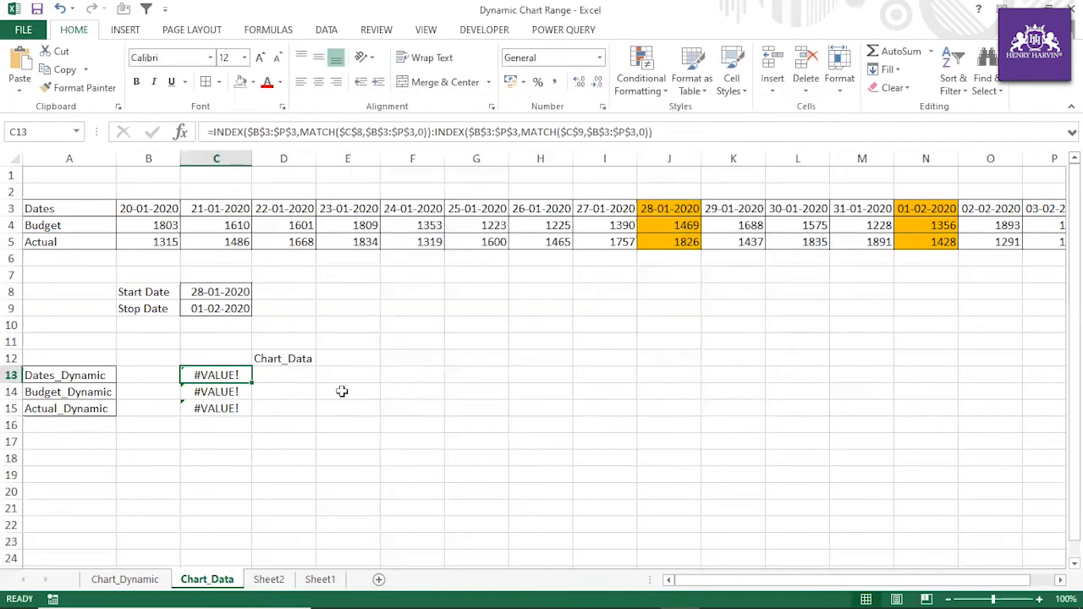
Define a workbook-scope name Budget_Dynamic that refers to the INDEX/MATCH range formula copied from C14.
left_click(228, 392)
left_click_drag(211, 132, 721, 137)
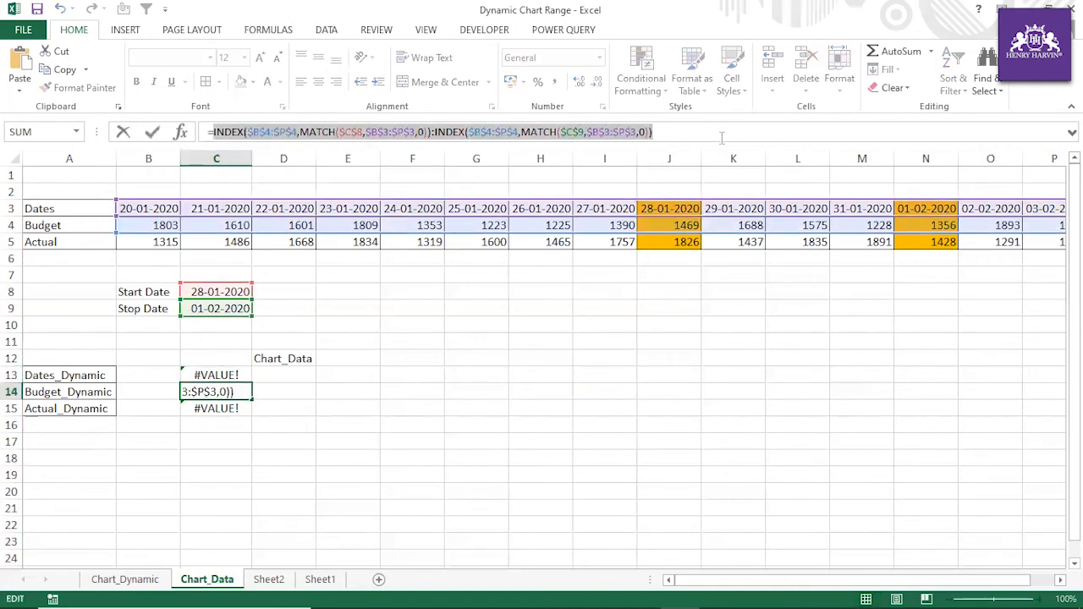
key("Escape")
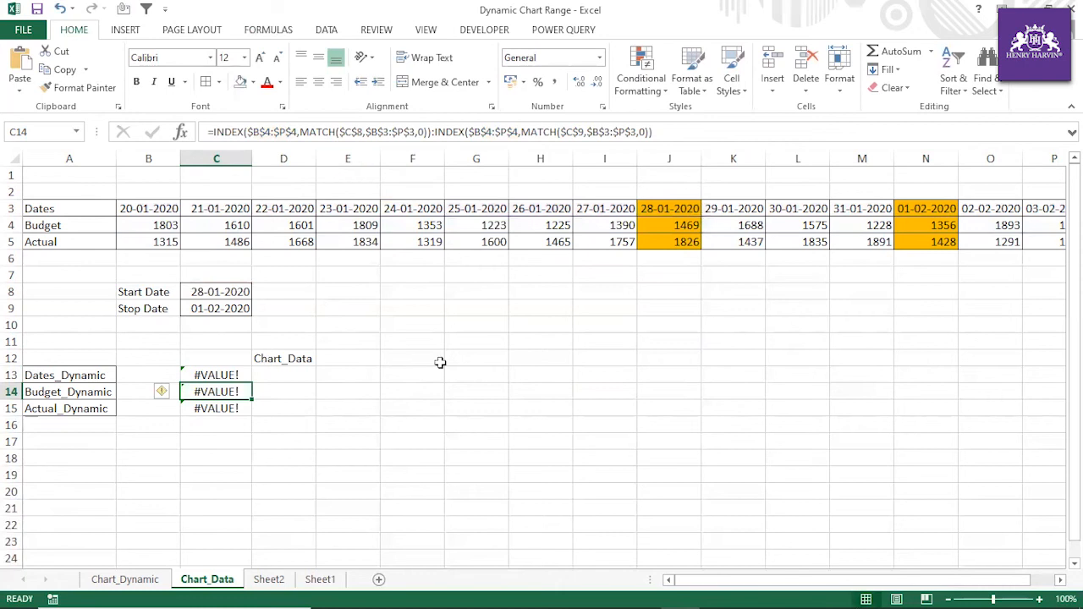
key("ctrl+F3")
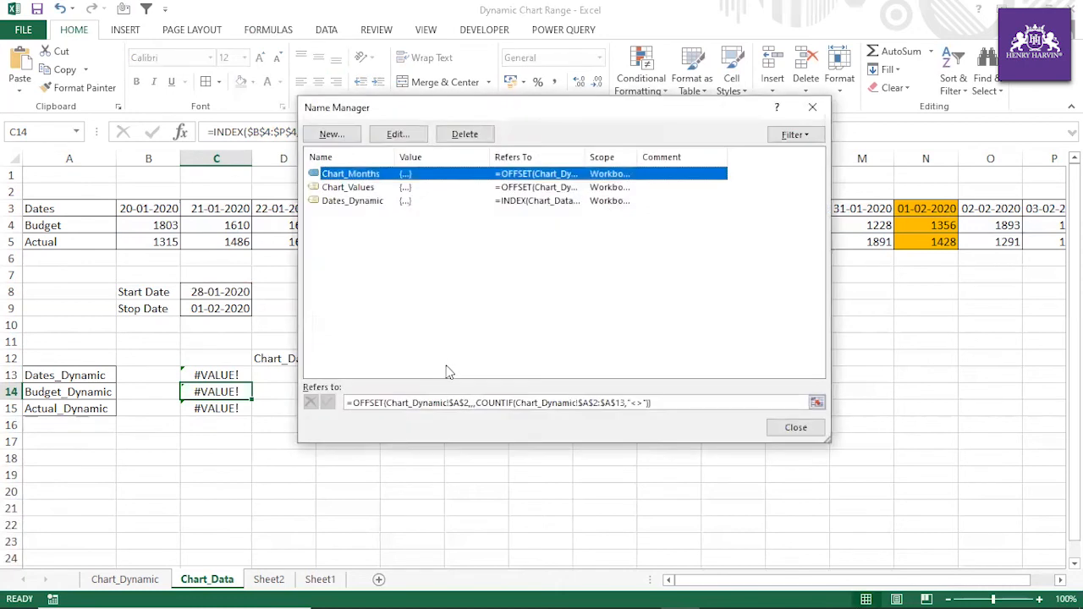
left_click(354, 135)
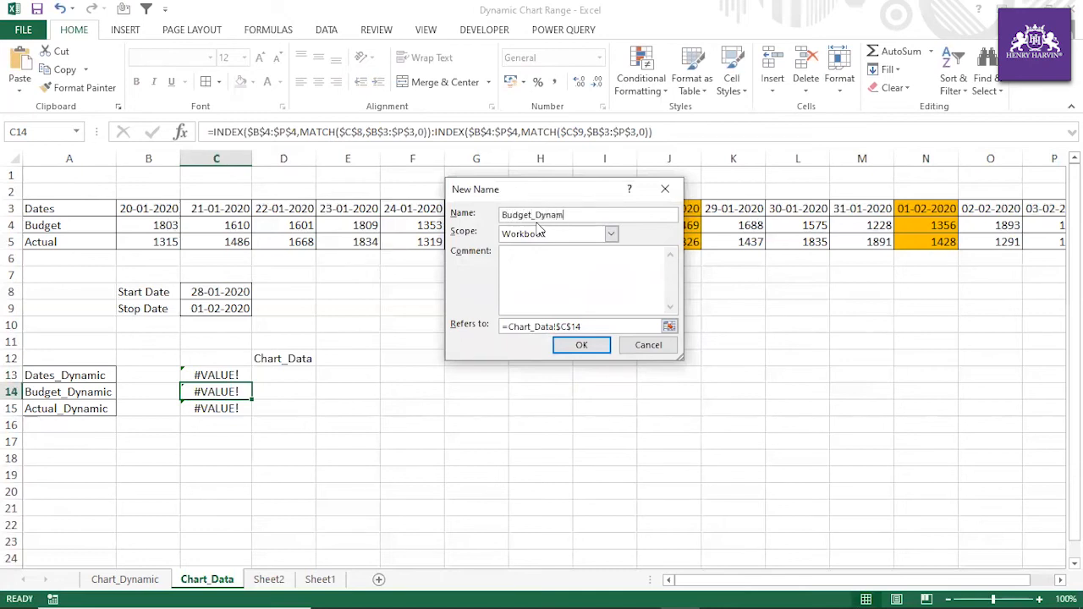
left_click(592, 326)
key("BackSpace")
type("=INDEX($B$4:$P$4,MATCH($C$8,$B$3:$P$3,0)):INDEX($B$4:$P$4,MATCH($C$9,$B$3:$P$3,0))")
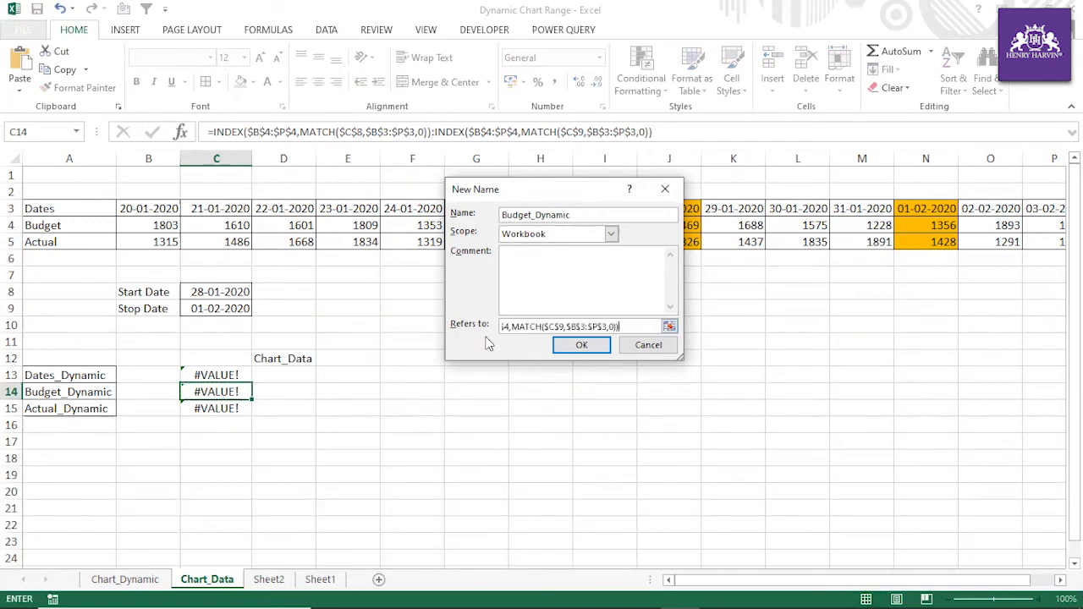
left_click(579, 347)
left_click(786, 428)
Define a workbook-scope name Actual_Dynamic that refers to the INDEX/MATCH range formula copied from C15.
left_click(231, 410)
left_click_drag(214, 133, 733, 137)
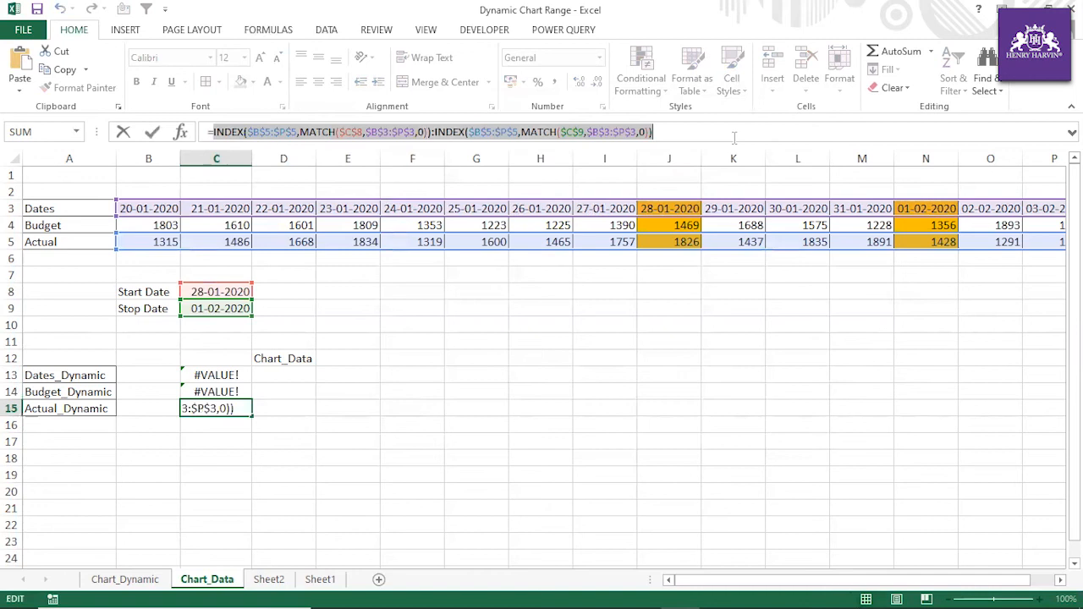
key("Escape")
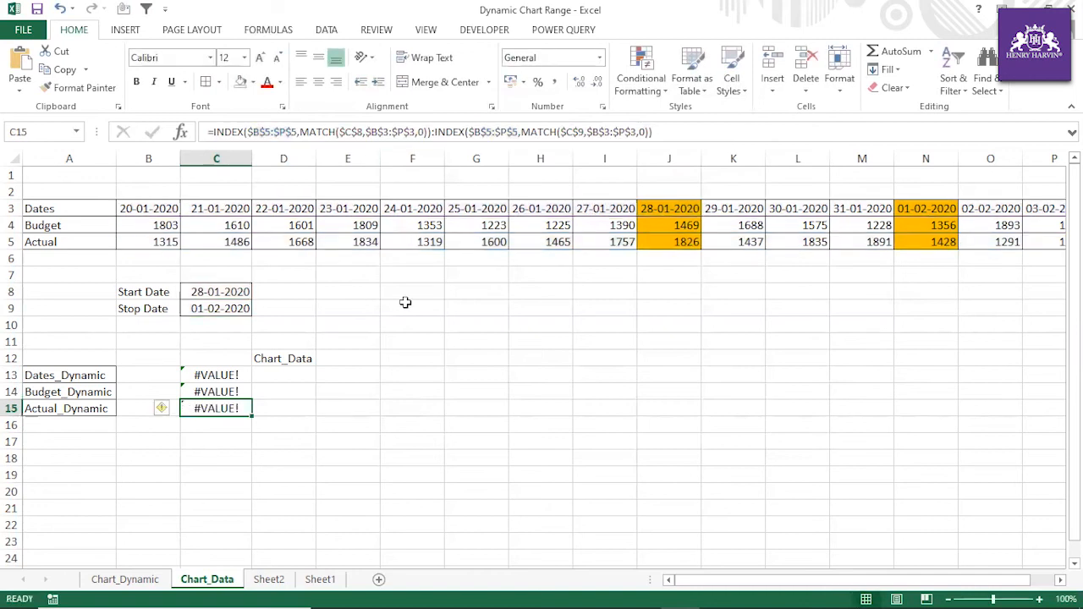
key("ctrl+F3")
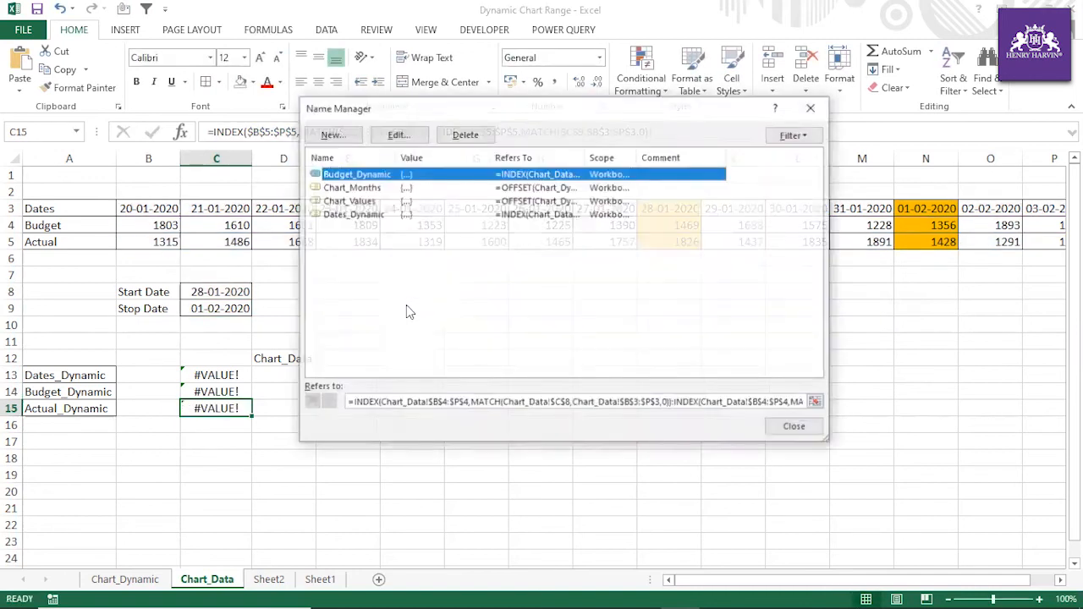
left_click(327, 133)
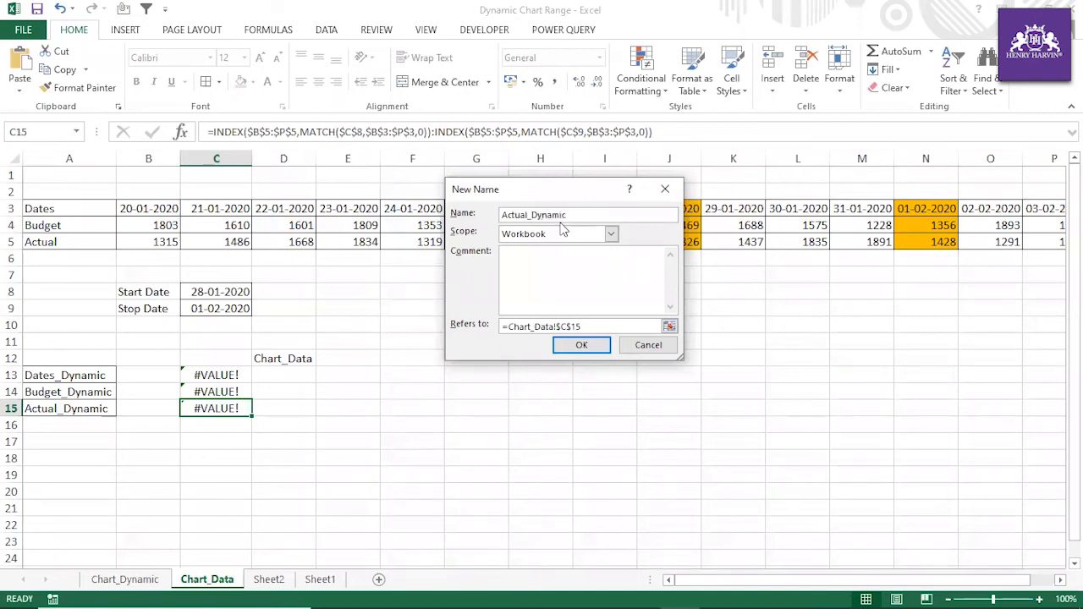
left_click_drag(590, 327, 479, 325)
key("BackSpace")
type("=INDEX($B$5:$P$5,MATCH($C$8,$B$3:$P$3,0)):INDEX($B$5:$P$5,MATCH($C$9,$B$3:$P$3,0))")
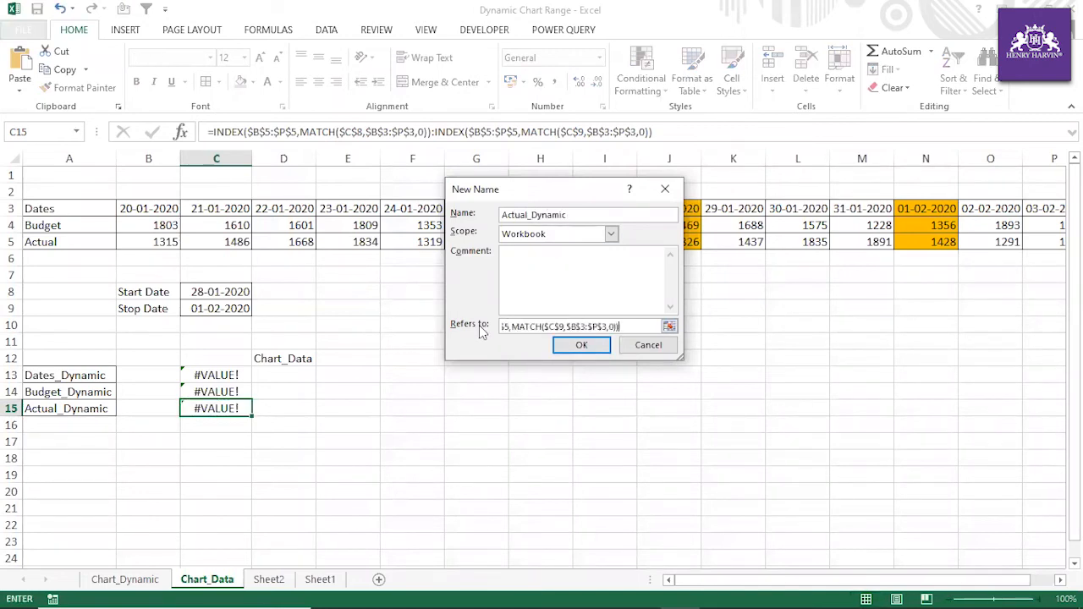
double_click(626, 327)
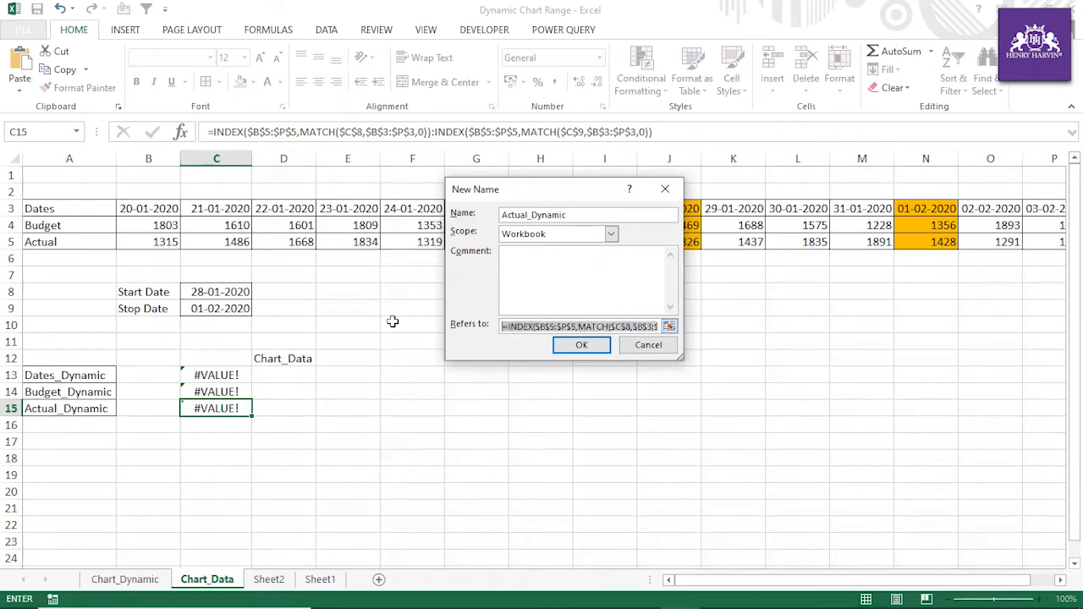
left_click_drag(537, 329, 694, 332)
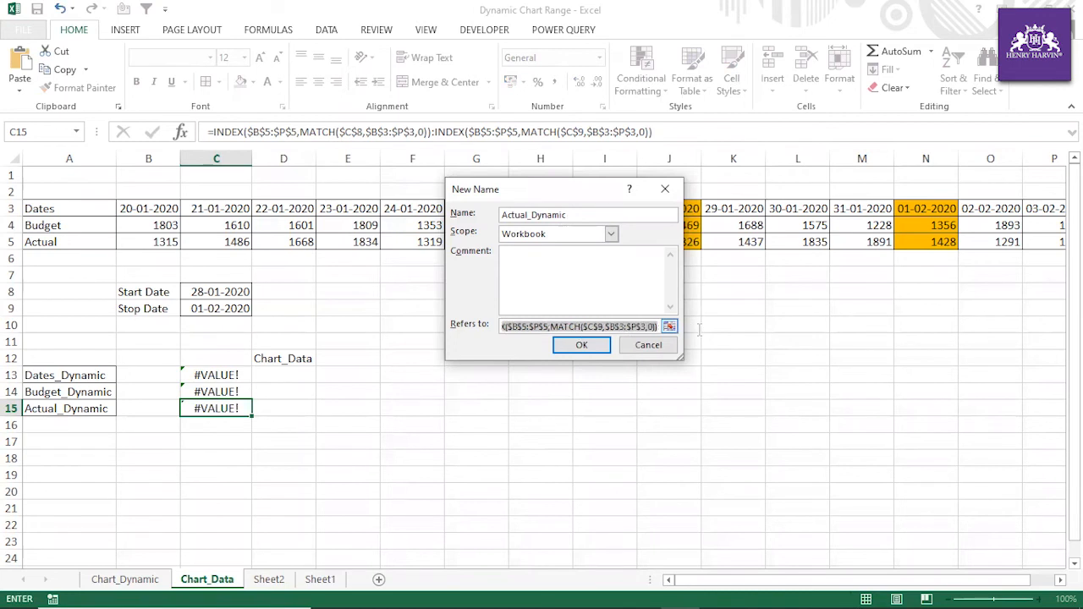
left_click(581, 349)
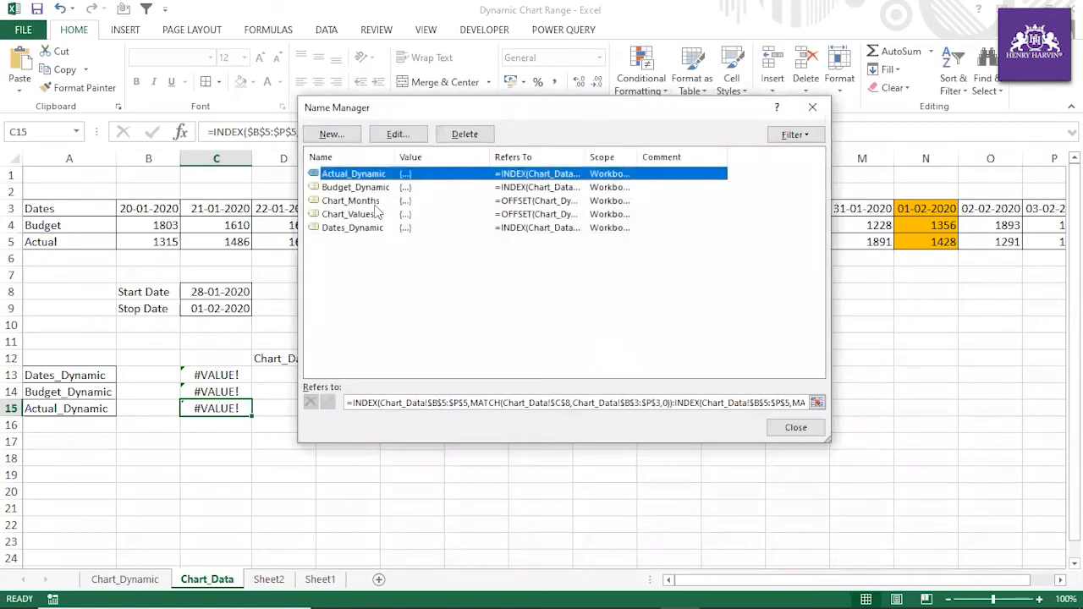
left_click(797, 429)
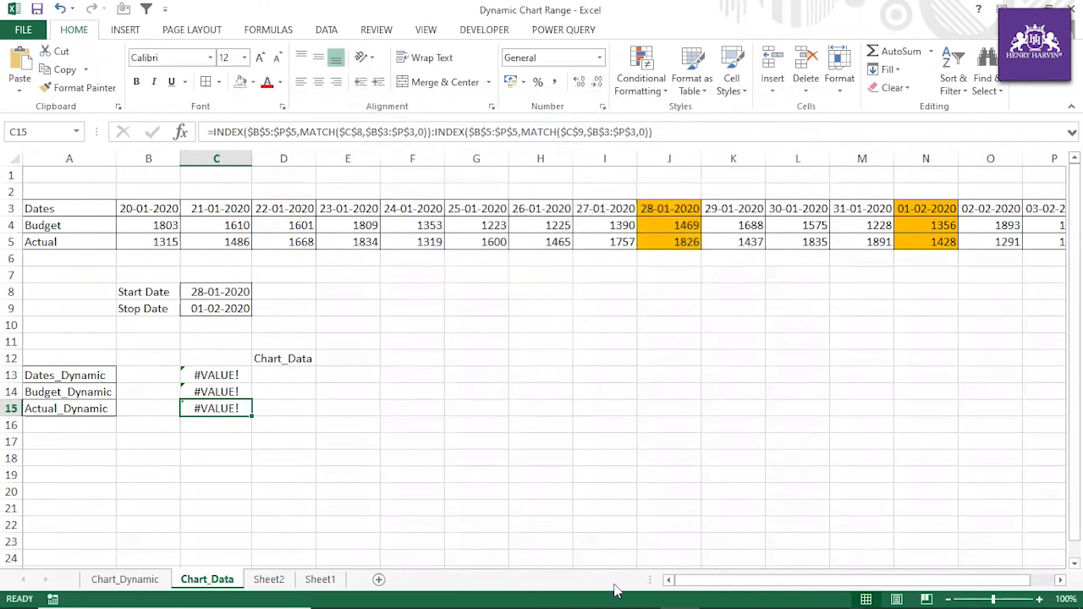
Copy the sheet name text Chart_Data from cell D12, leaving the cell intact.
left_click(296, 358)
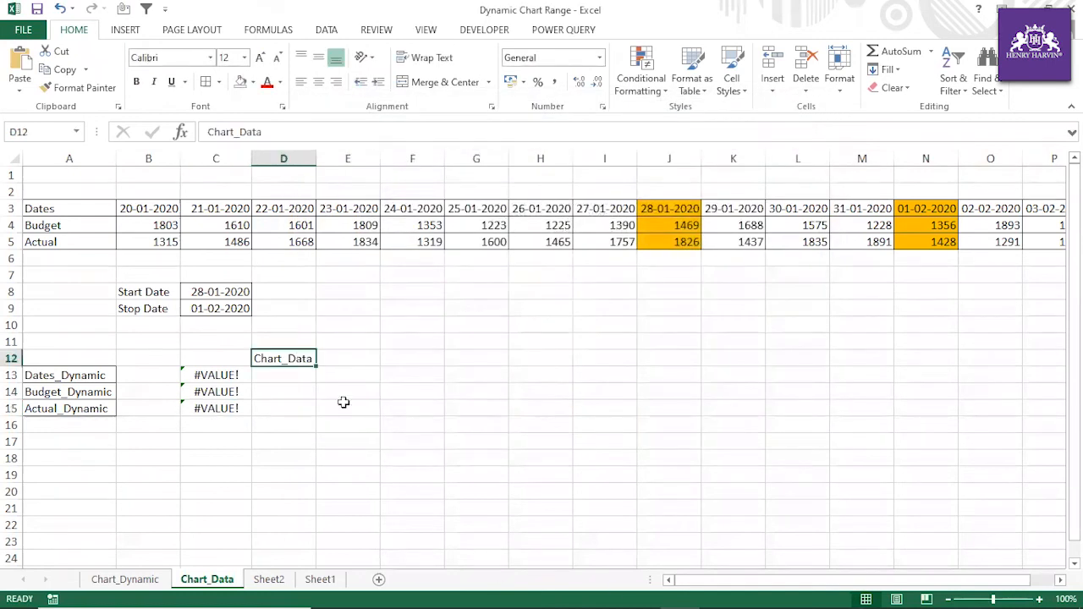
left_click_drag(286, 131, 167, 129)
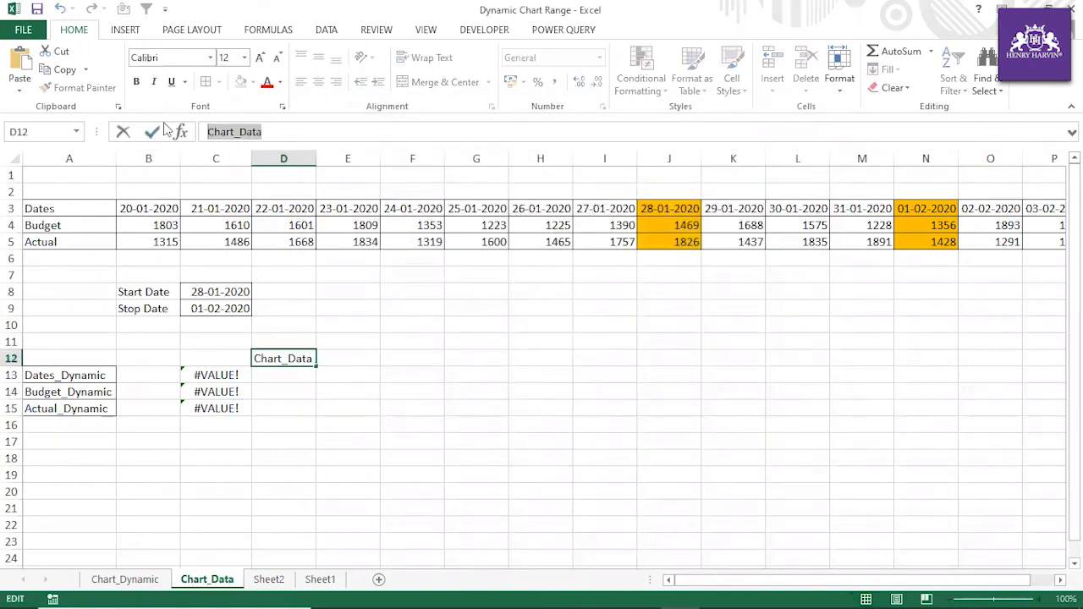
left_click(330, 393)
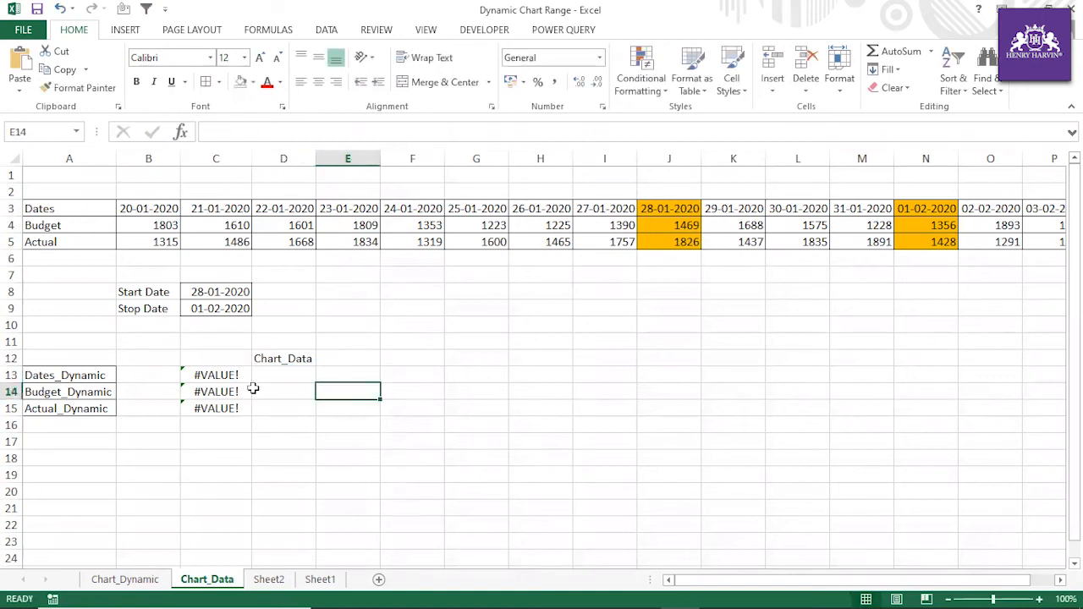
Try to create line sparklines from the data range A3:P5 with cell G8 as their location.
left_click(126, 29)
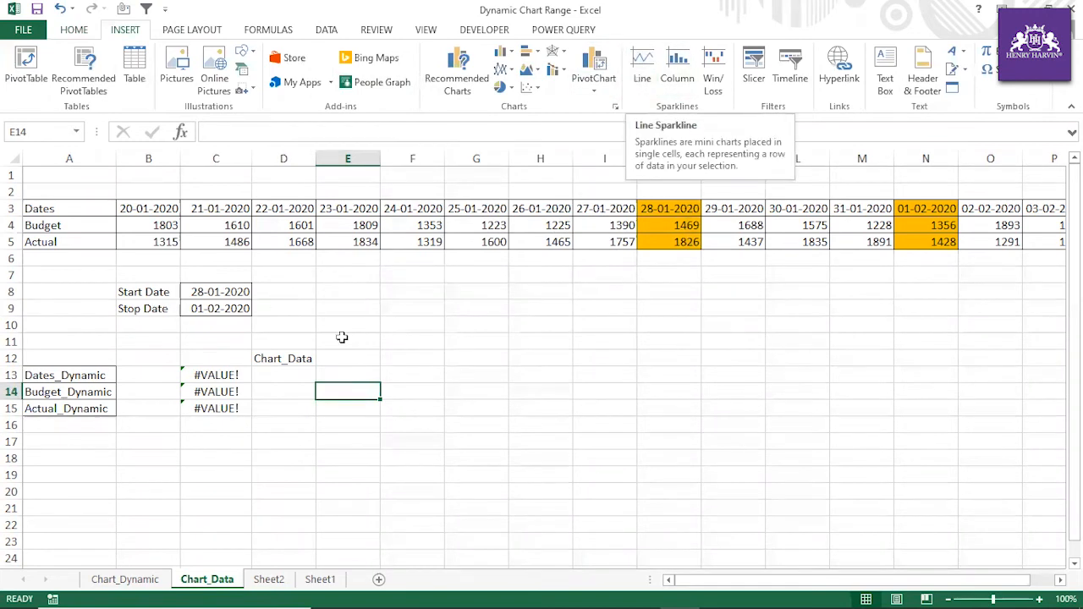
left_click_drag(56, 210, 986, 243)
left_click_drag(741, 580, 721, 581)
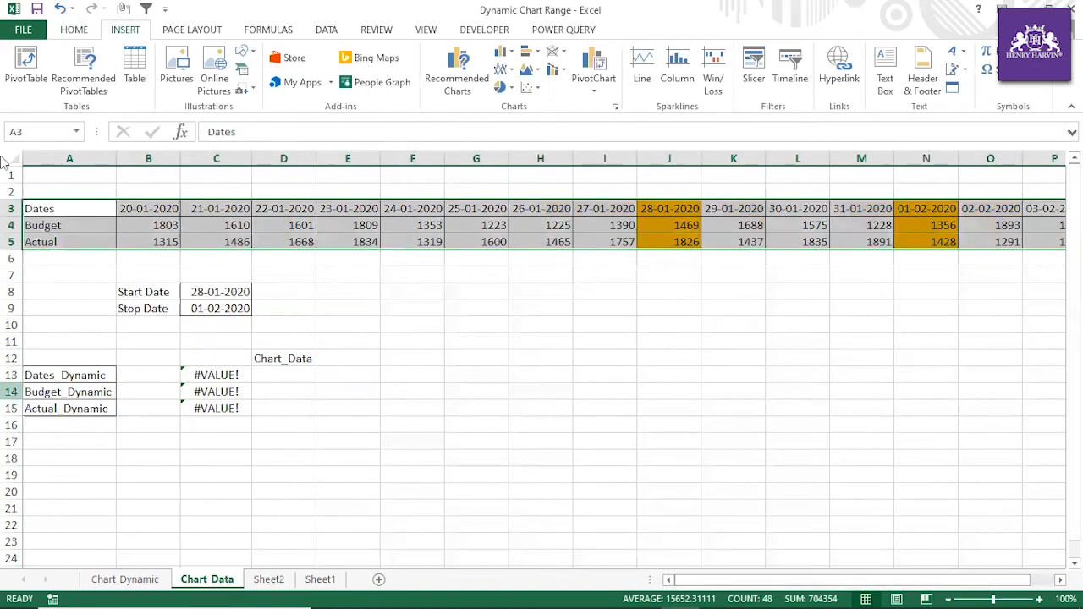
left_click(643, 68)
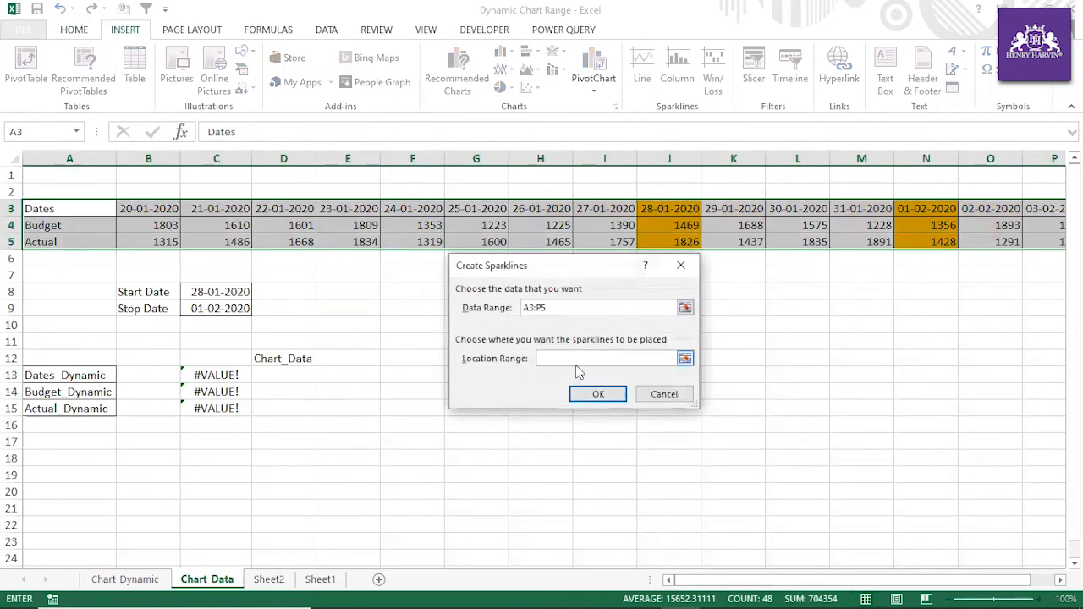
left_click(562, 307)
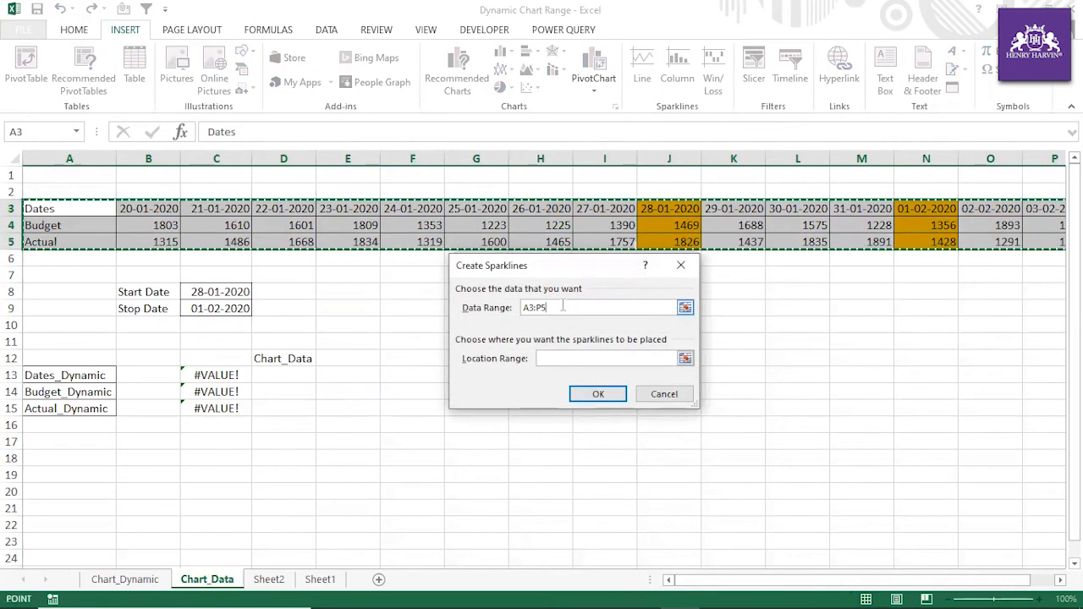
left_click(626, 359)
left_click_drag(555, 270, 333, 225)
left_click(491, 292)
left_click(376, 350)
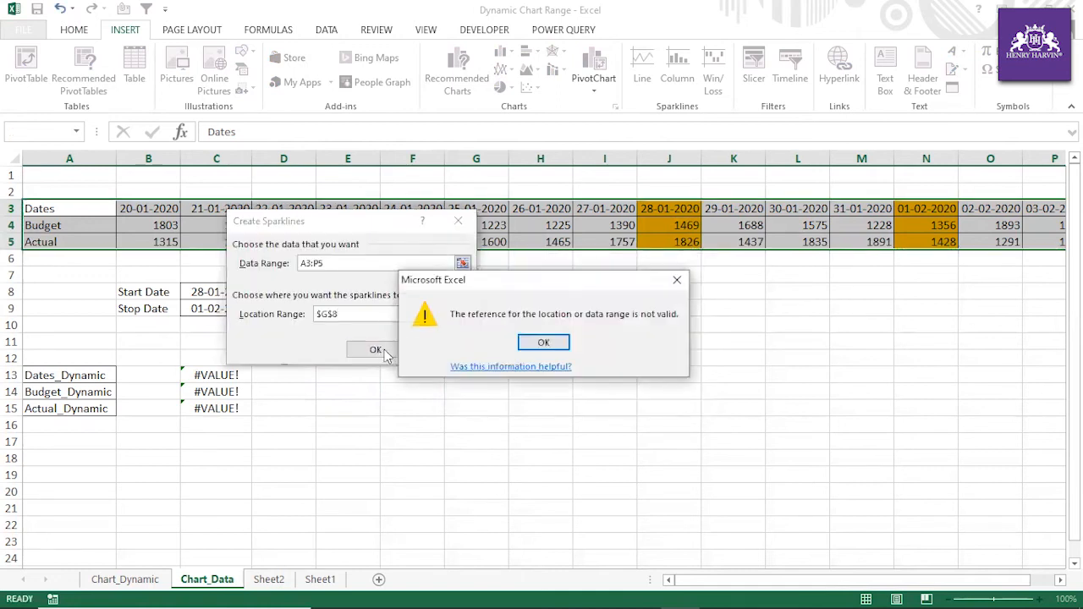
left_click(543, 342)
left_click(440, 351)
left_click(491, 372)
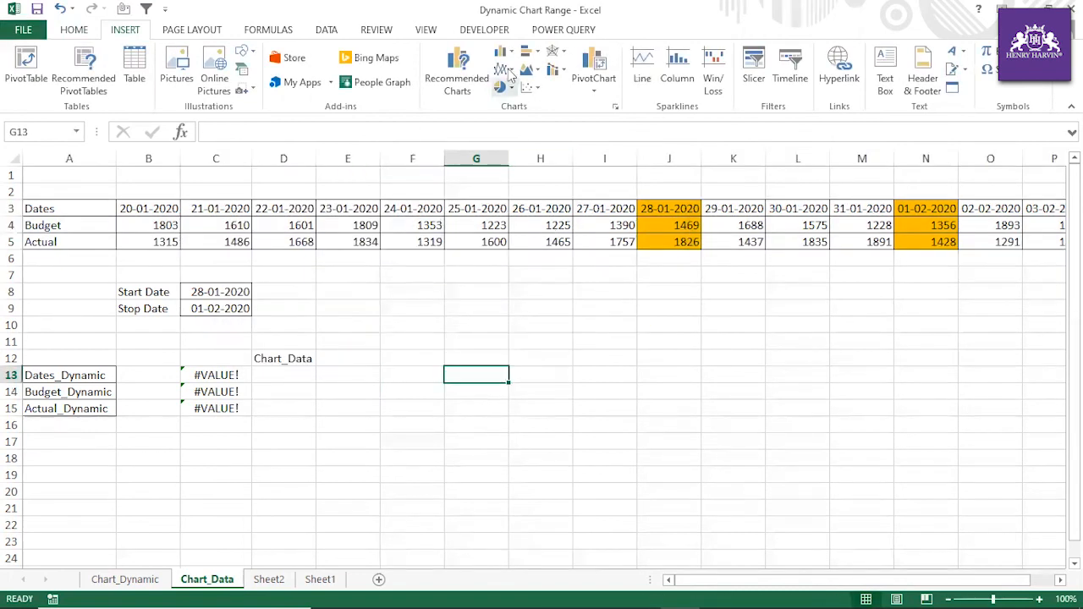
left_click_drag(38, 208, 963, 248)
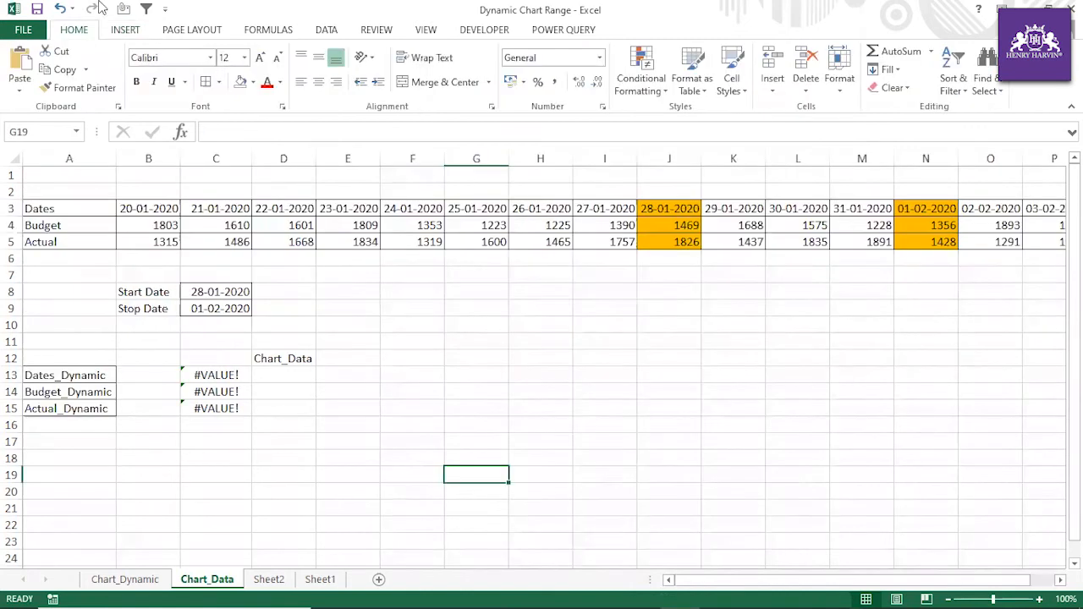
left_click_drag(64, 212, 840, 250)
left_click(797, 408)
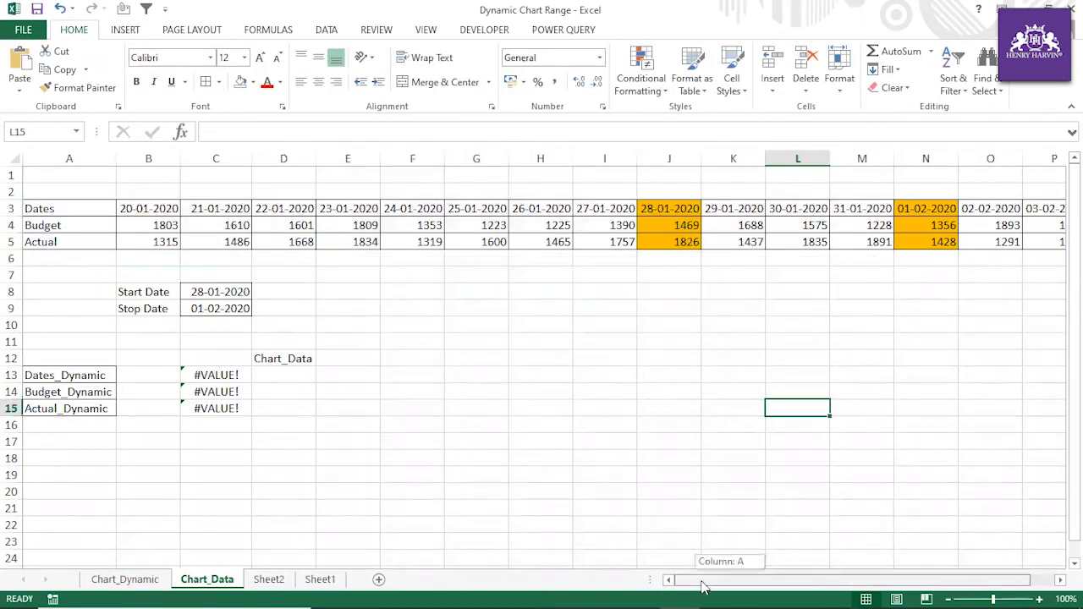
Insert the recommended line chart for the dates, budget and actual data in A3:P5.
left_click_drag(42, 207, 969, 246)
left_click(125, 29)
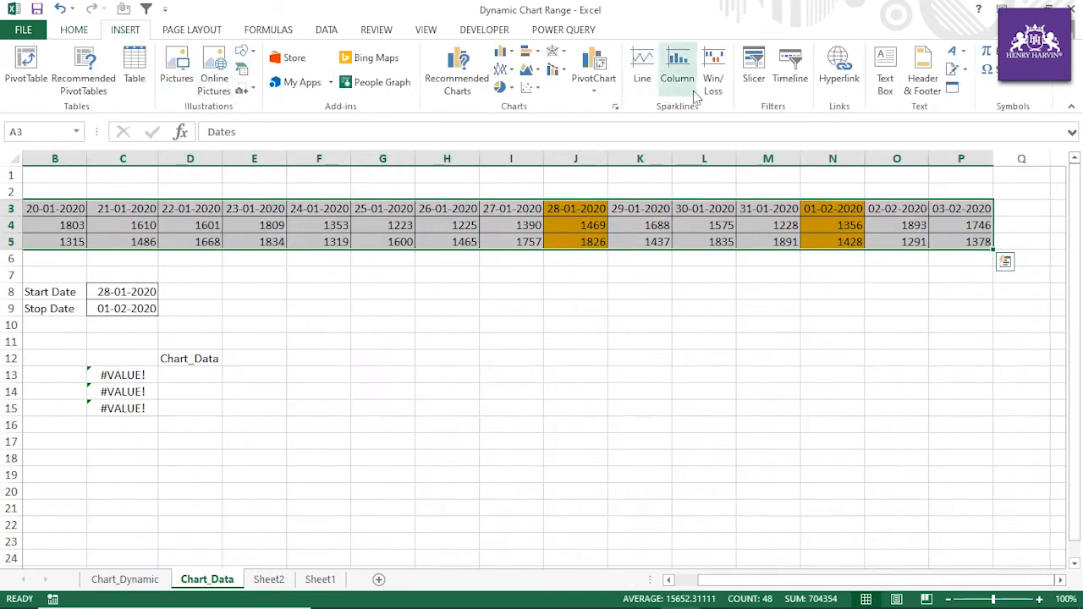
left_click(478, 88)
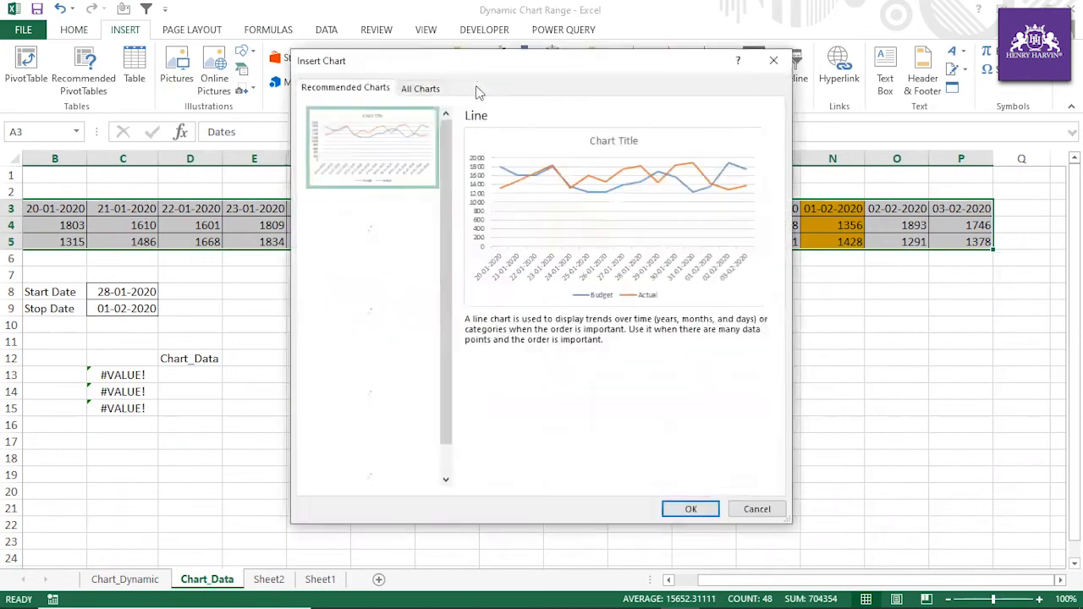
left_click(420, 89)
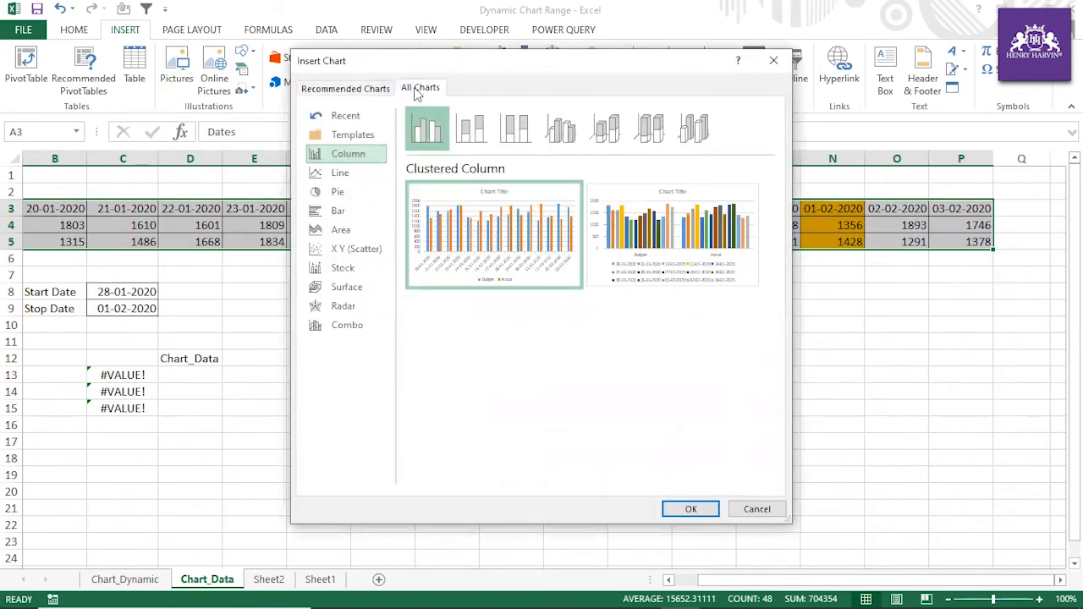
mouse_move(554, 212)
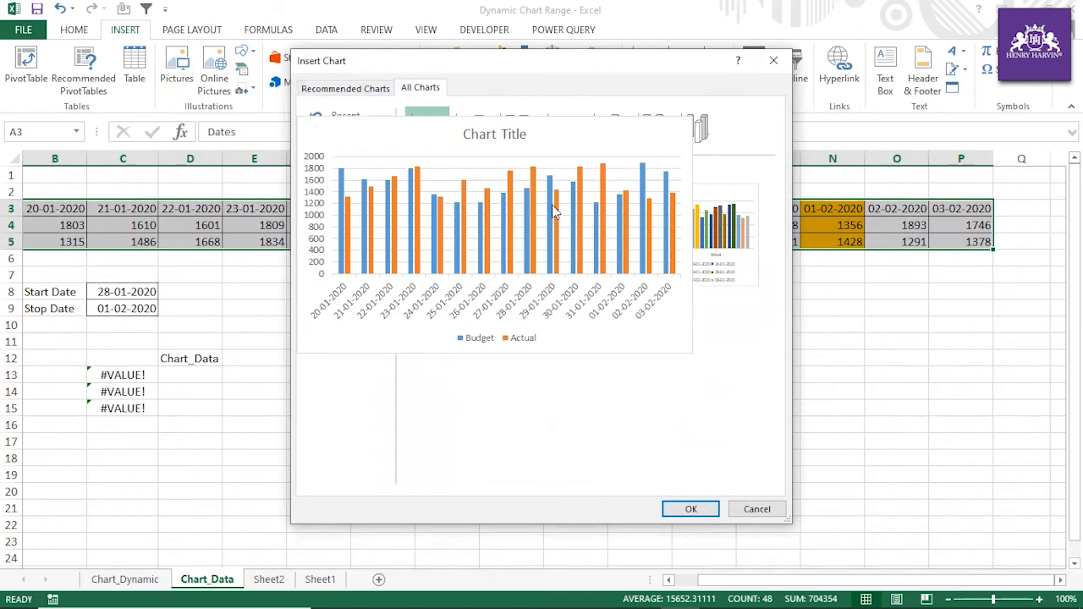
left_click(365, 89)
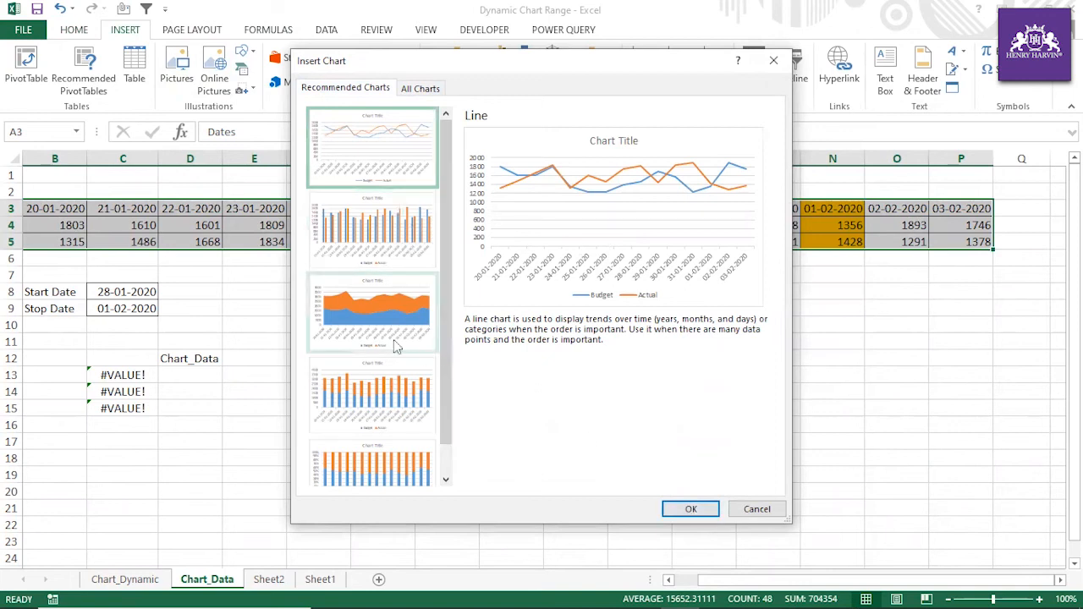
left_click(691, 509)
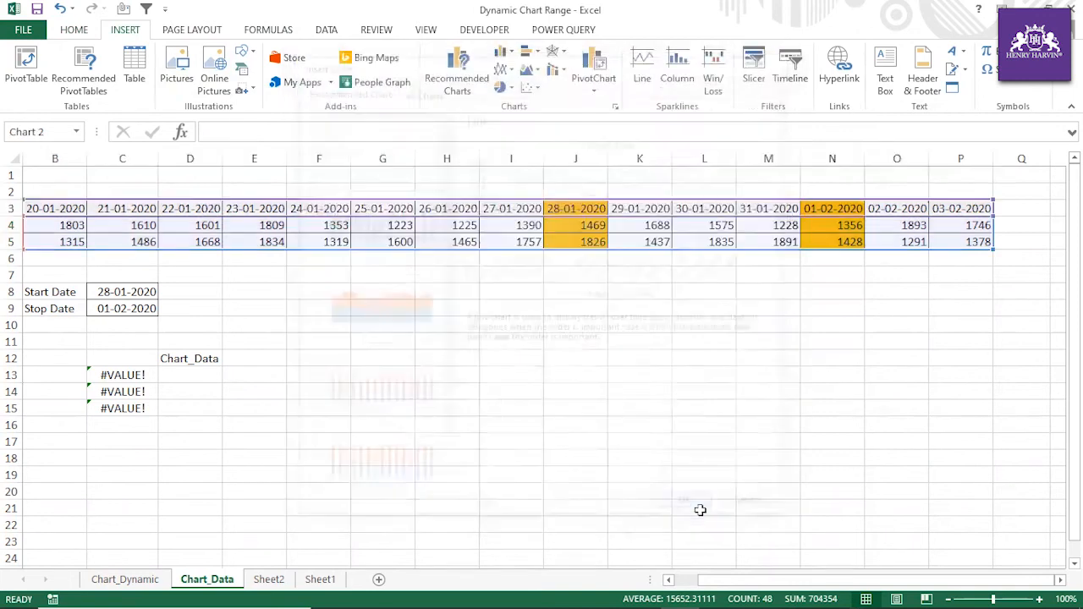
Place the line chart below the data rows, apply the dark-background chart style, and enlarge the chart in width and height.
left_click_drag(663, 273, 670, 274)
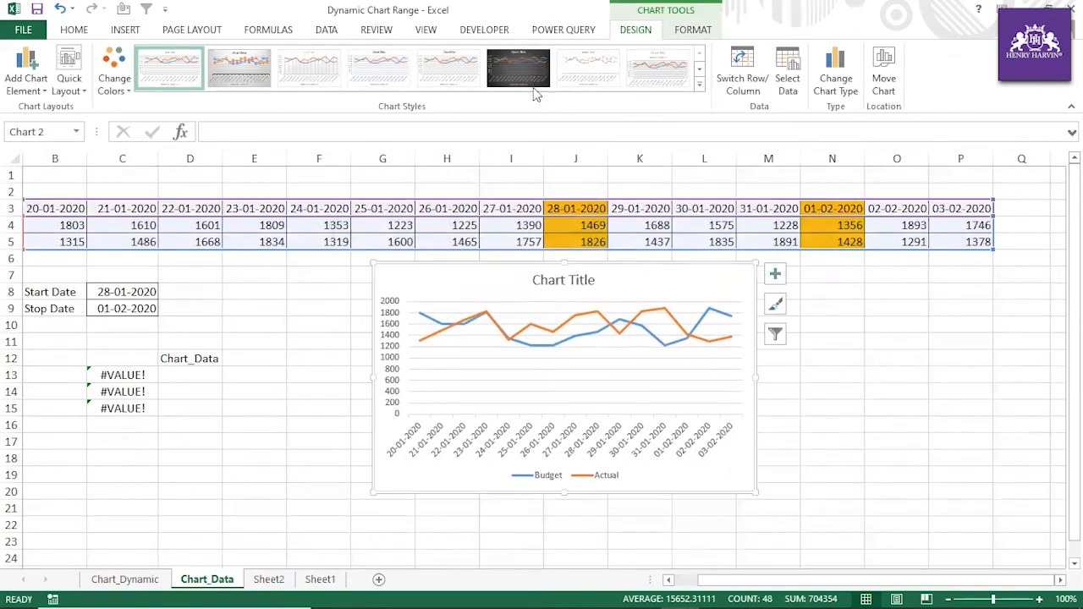
left_click(527, 78)
left_click_drag(757, 377, 931, 392)
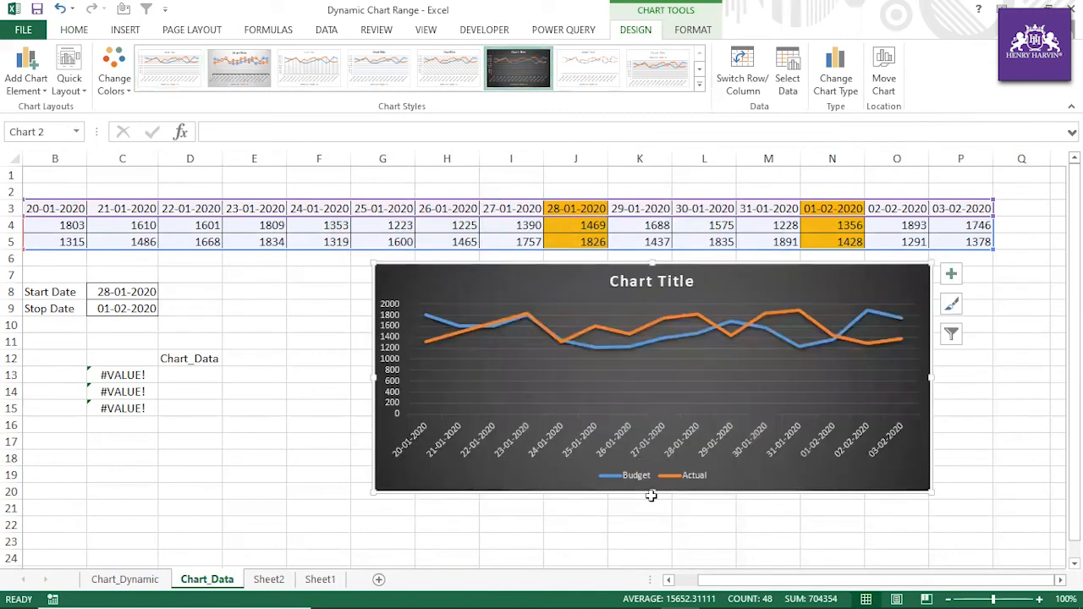
left_click_drag(652, 495, 652, 504)
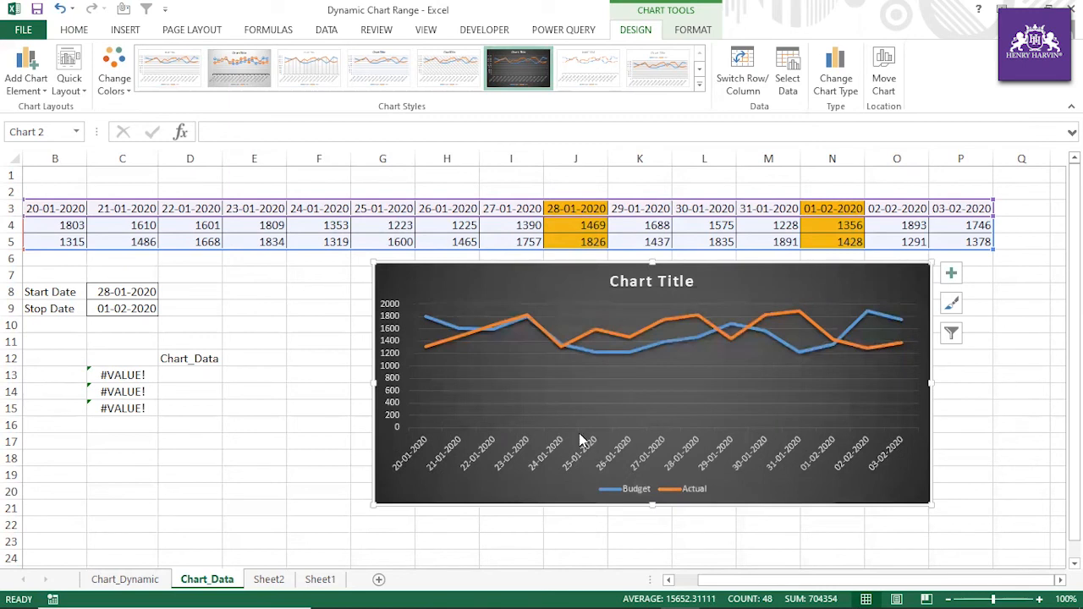
right_click(581, 439)
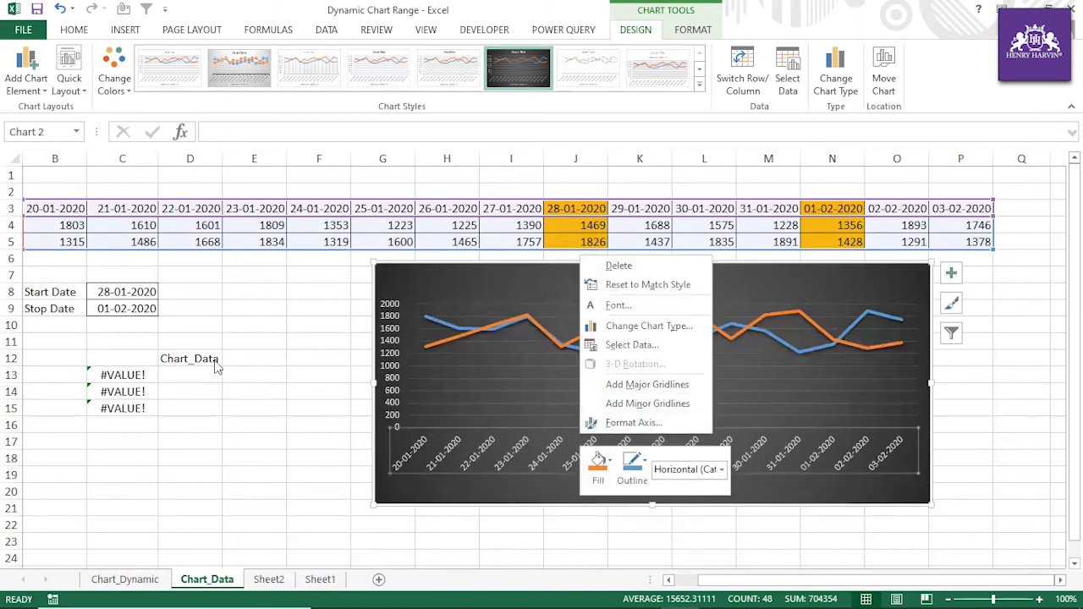
left_click(244, 411)
left_click(264, 408)
left_click(205, 358)
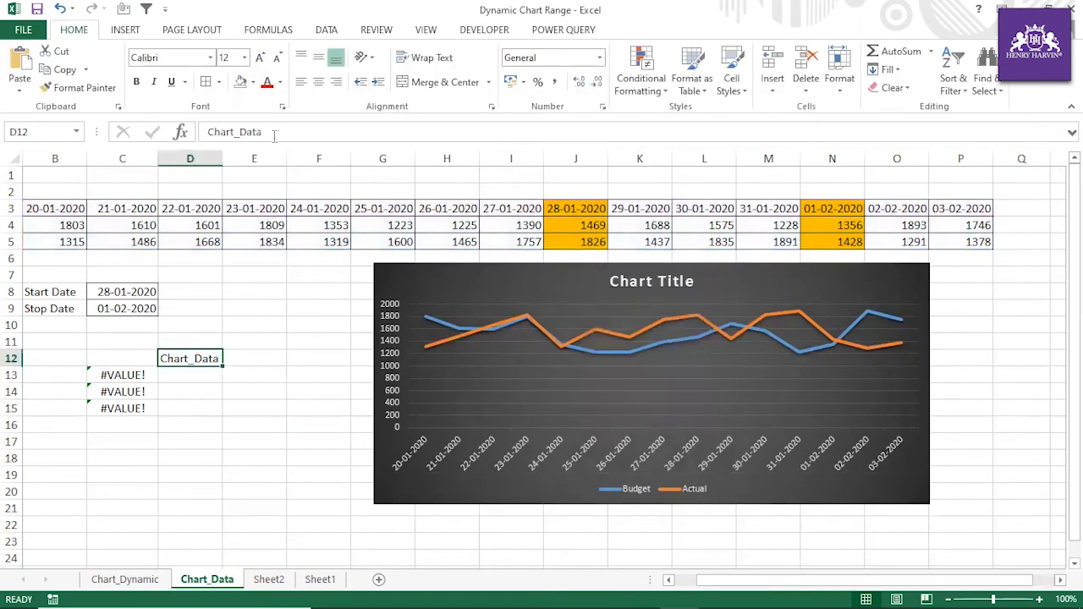
left_click_drag(271, 132, 182, 129)
left_click(269, 373)
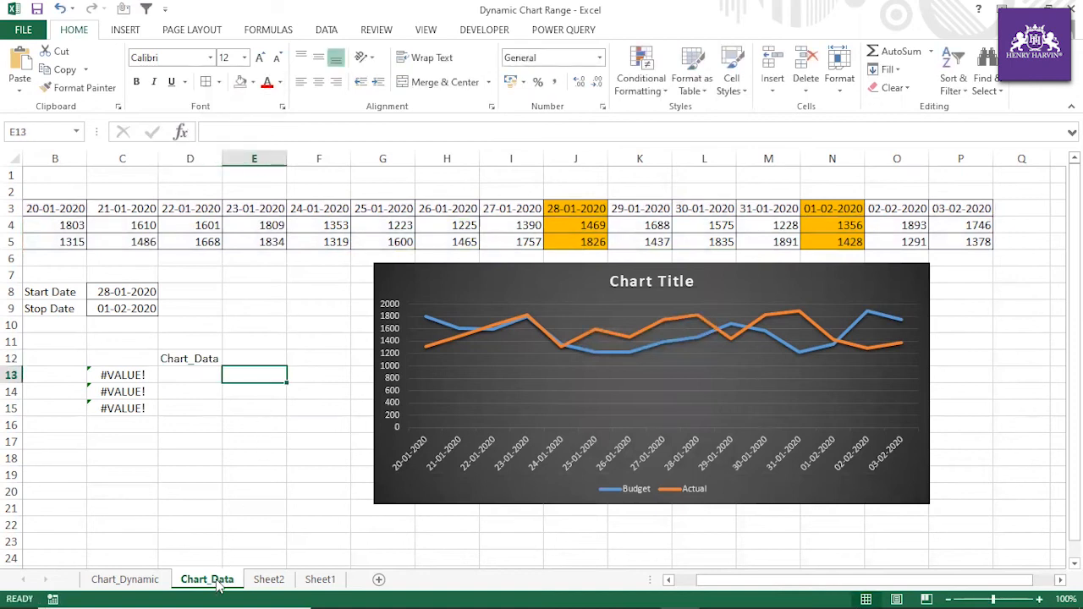
Set the chart's horizontal axis label range to =Chart_Data!Dates_Dynamic using the defined name.
right_click(544, 296)
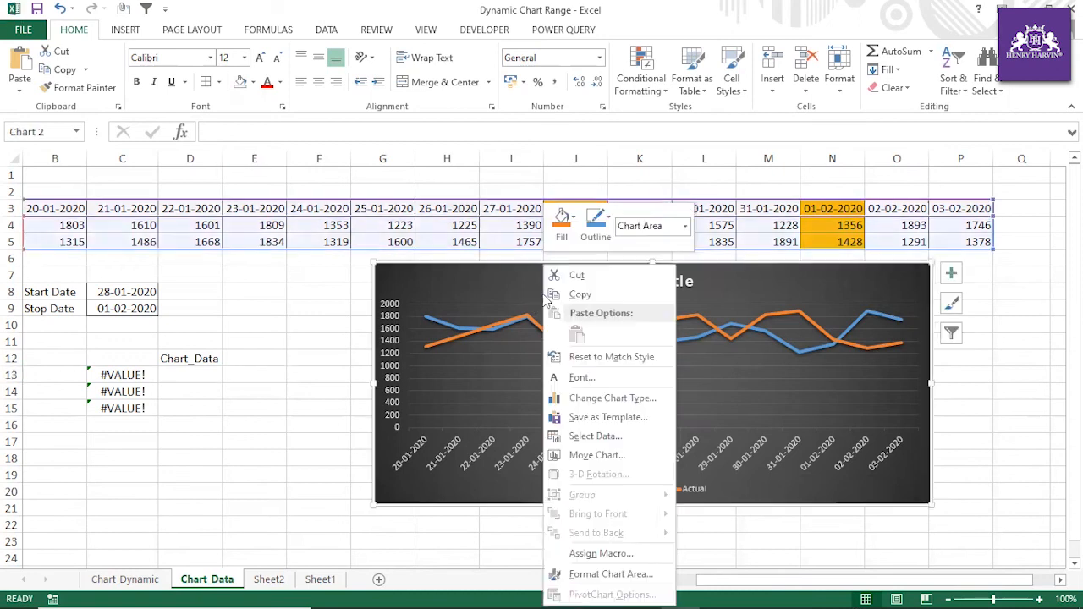
left_click(593, 436)
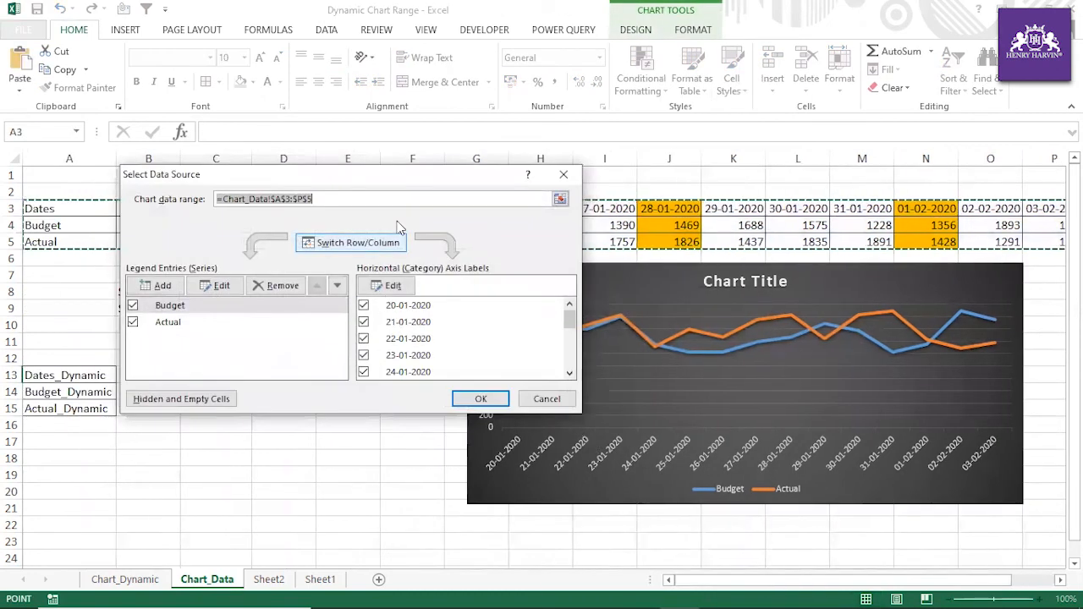
left_click_drag(400, 182, 584, 166)
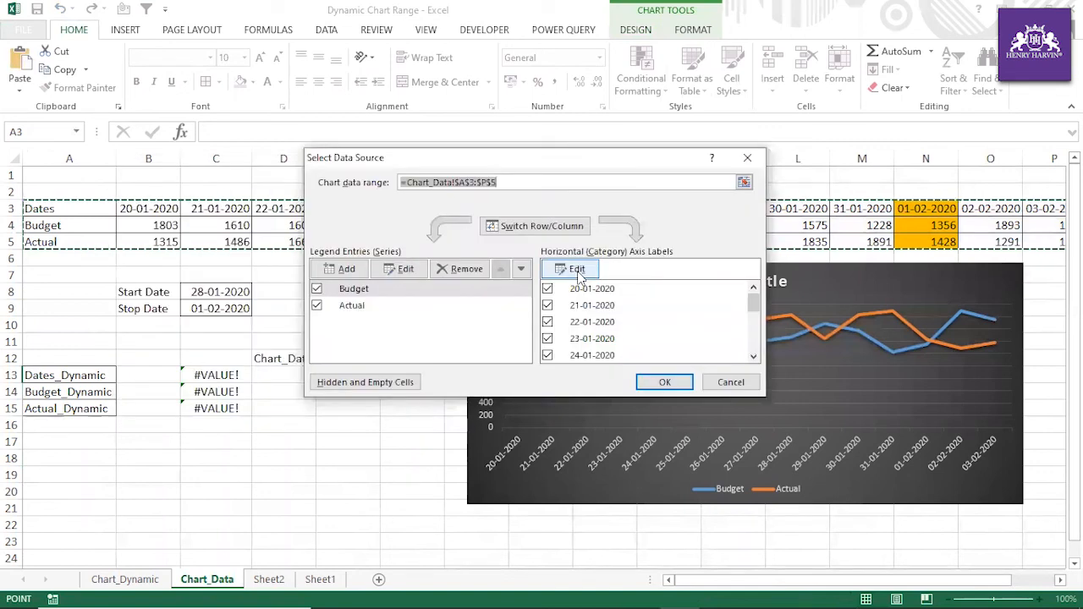
left_click(580, 277)
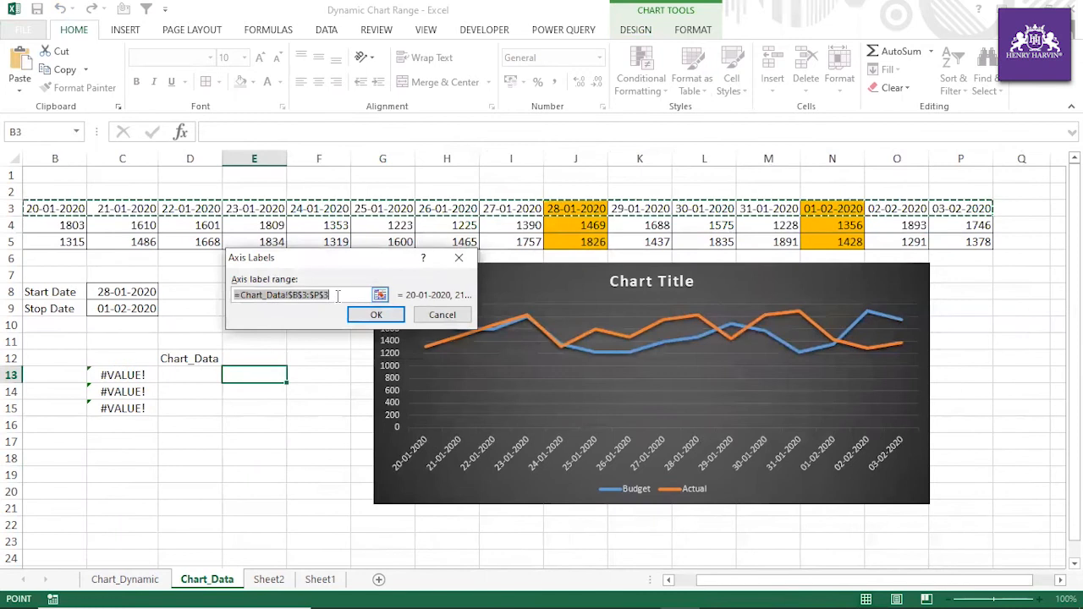
left_click(337, 295)
left_click_drag(336, 295, 287, 295)
key("BackSpace")
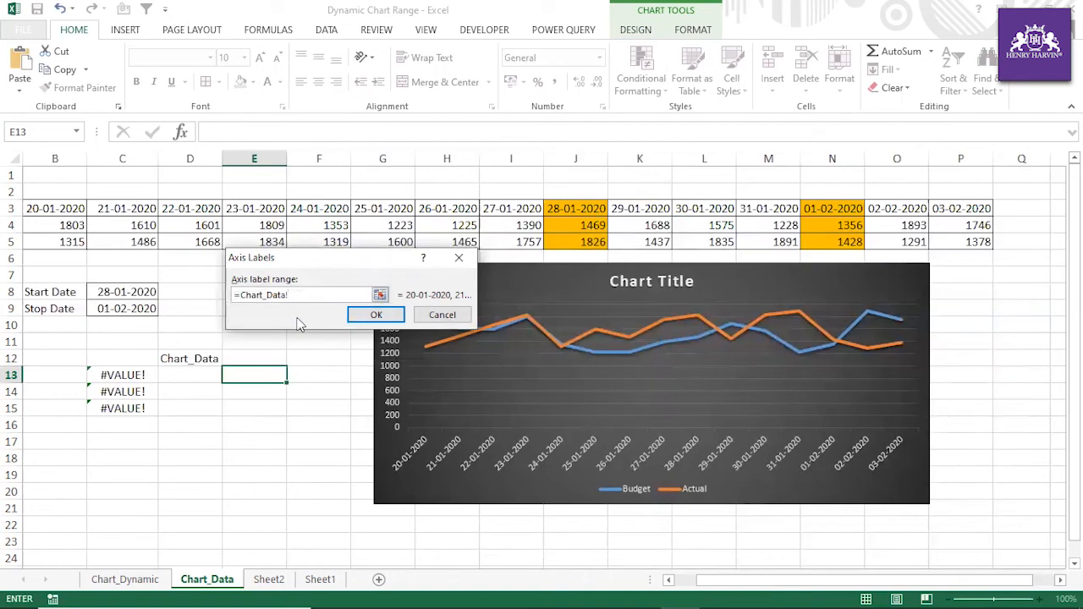
key("F3")
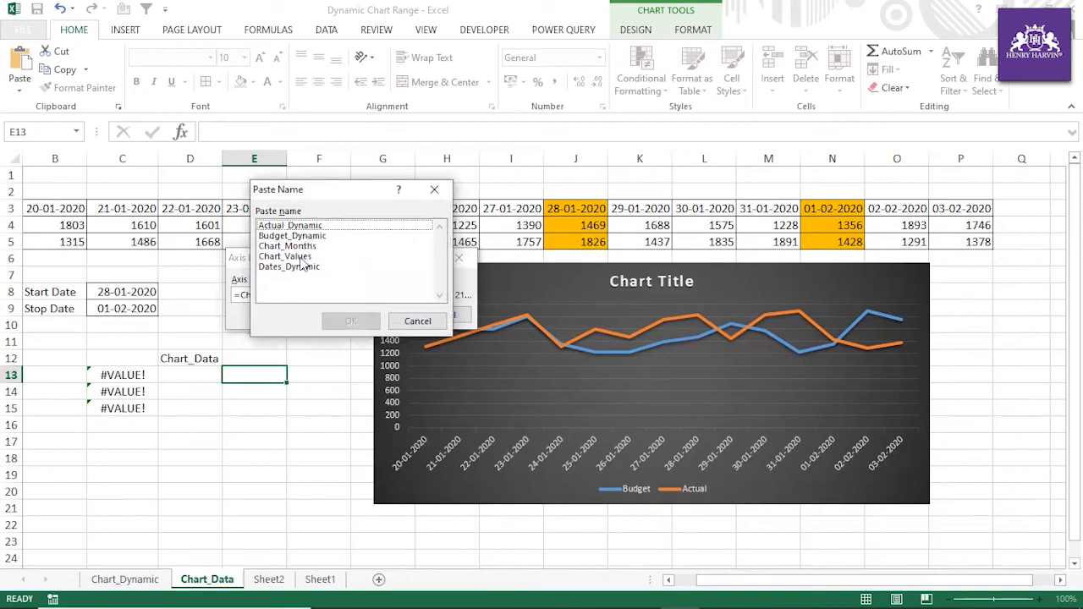
left_click(302, 265)
left_click(353, 320)
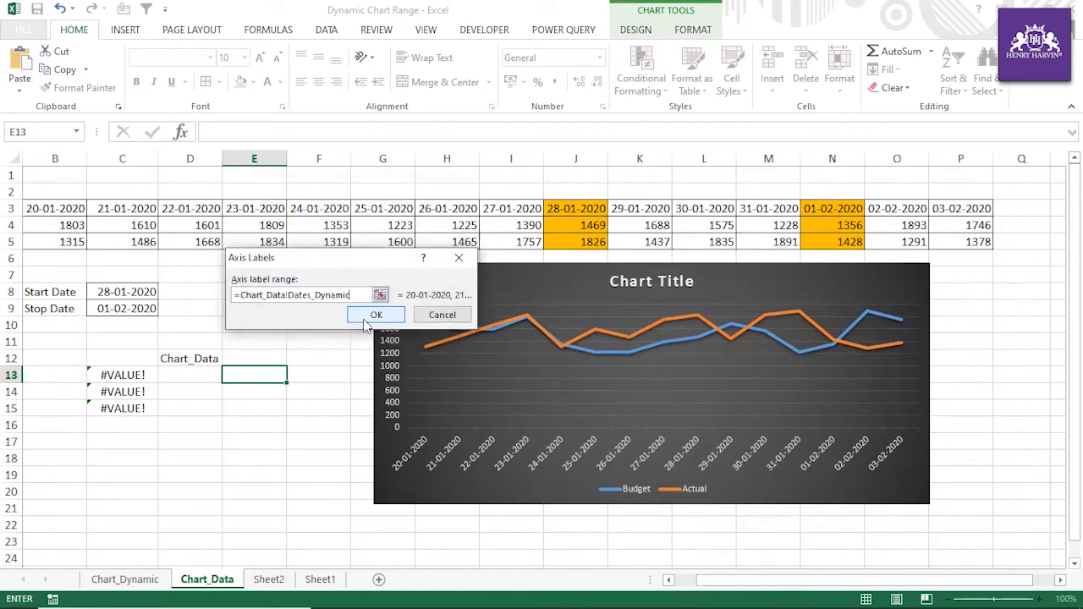
left_click(367, 318)
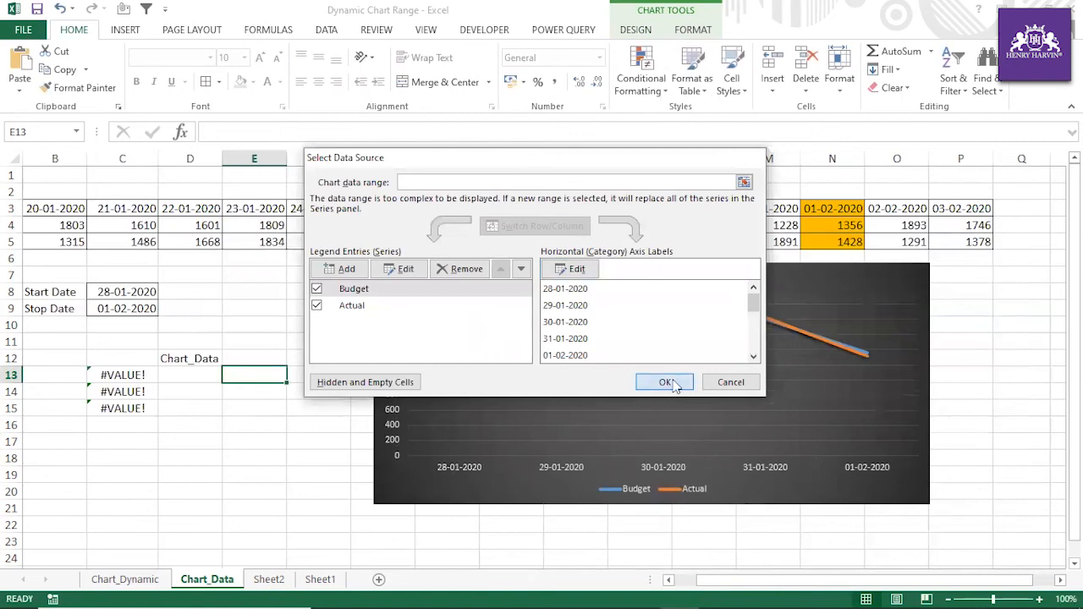
left_click(666, 382)
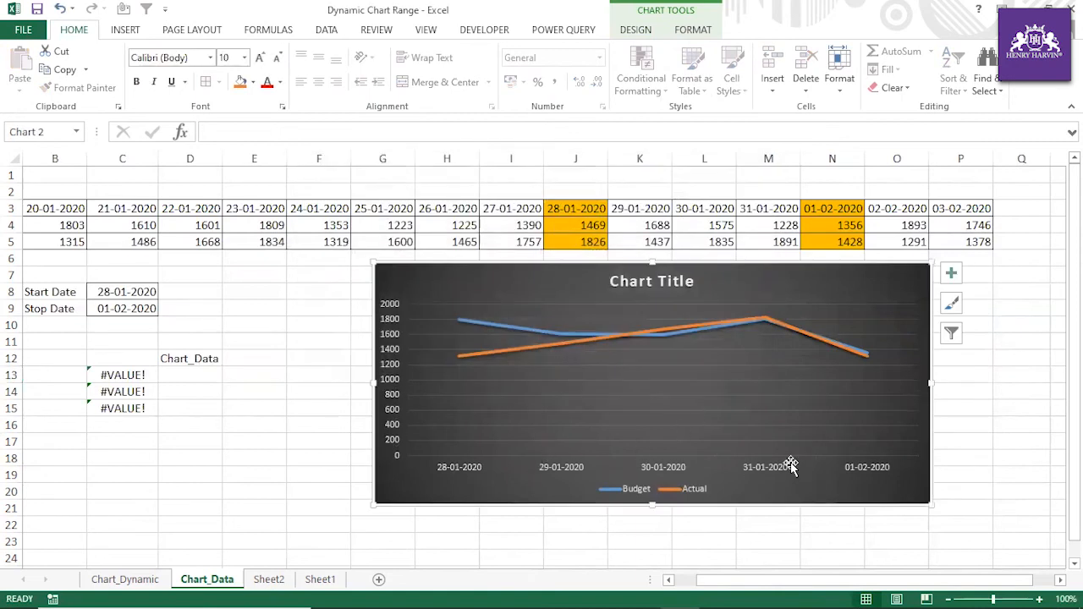
Change the Budget series values to the defined name Budget_Dynamic, keeping the Chart_Data! sheet prefix.
right_click(461, 396)
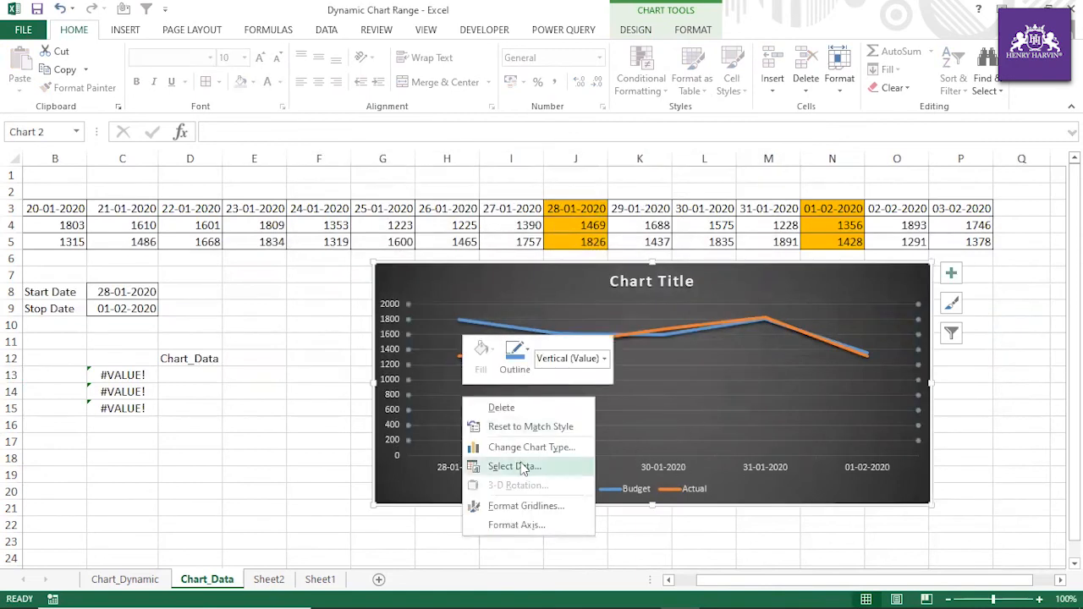
left_click(523, 469)
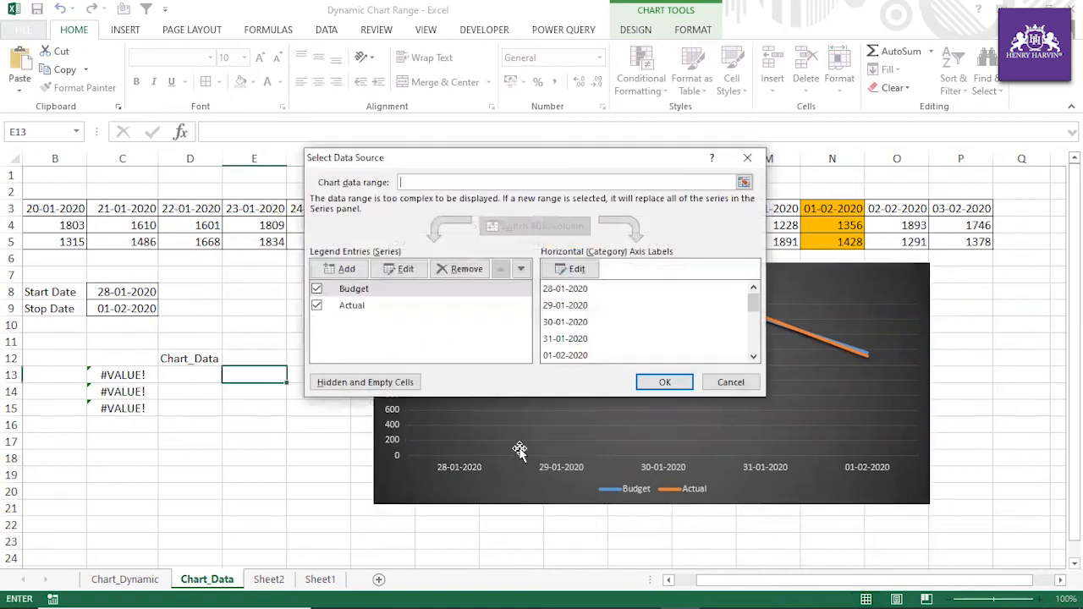
left_click(359, 296)
left_click(407, 276)
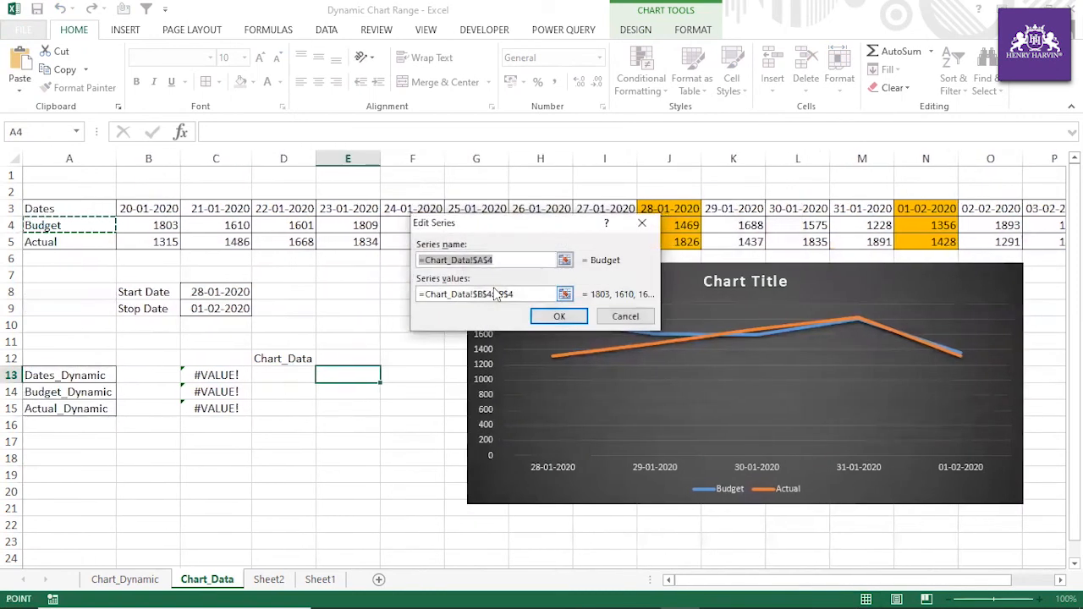
left_click(519, 293)
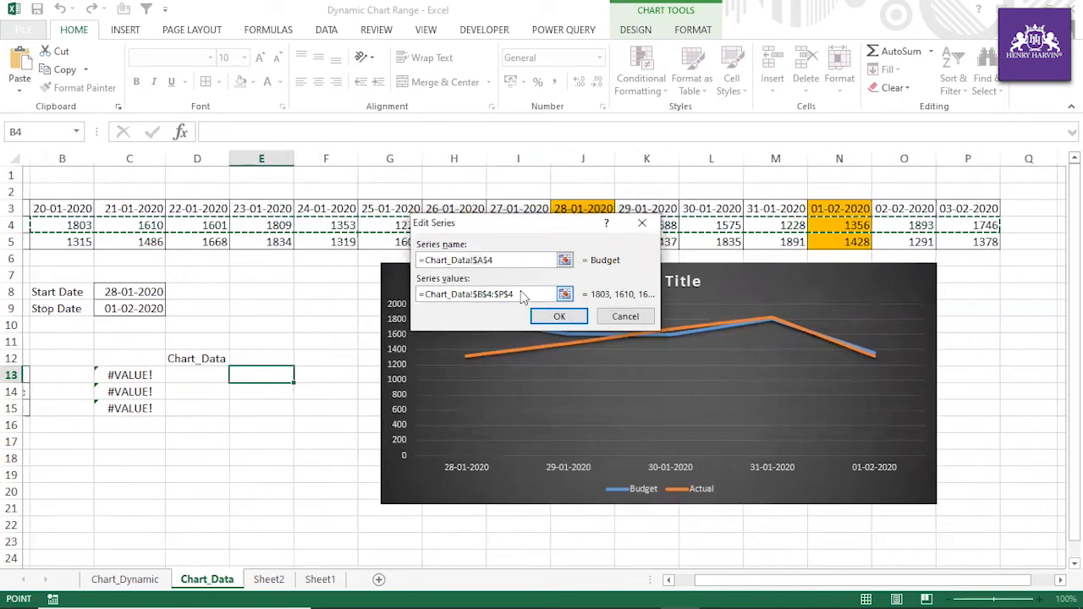
left_click_drag(519, 293, 472, 294)
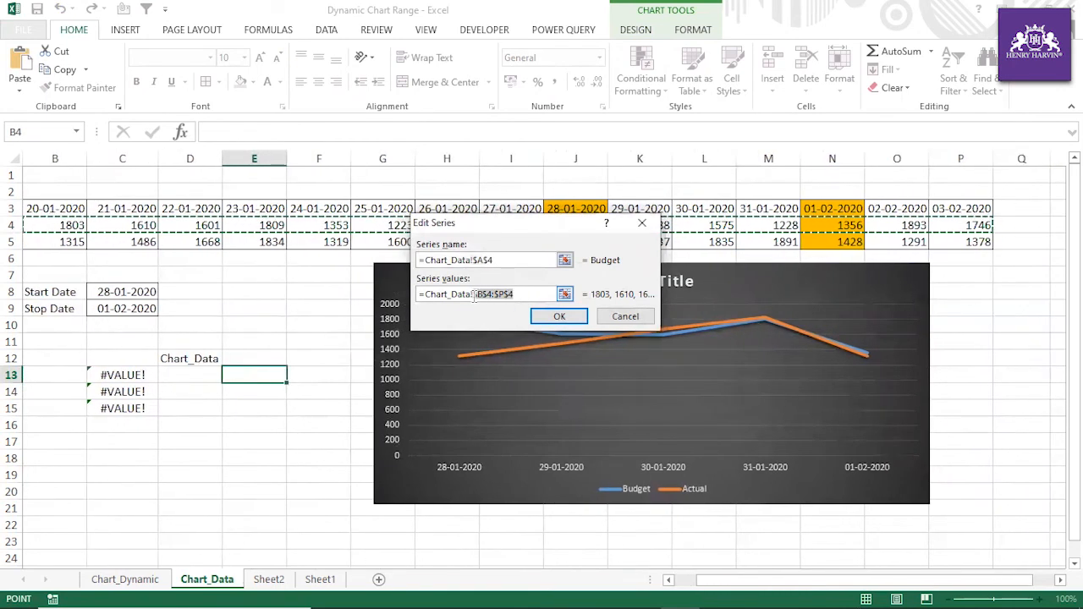
key("BackSpace")
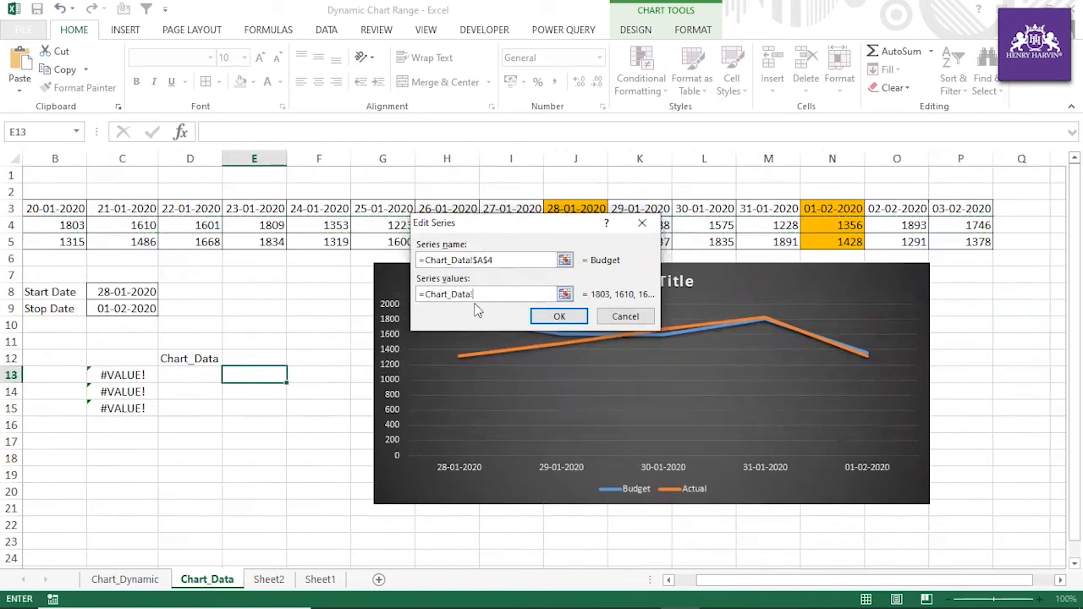
key("F3")
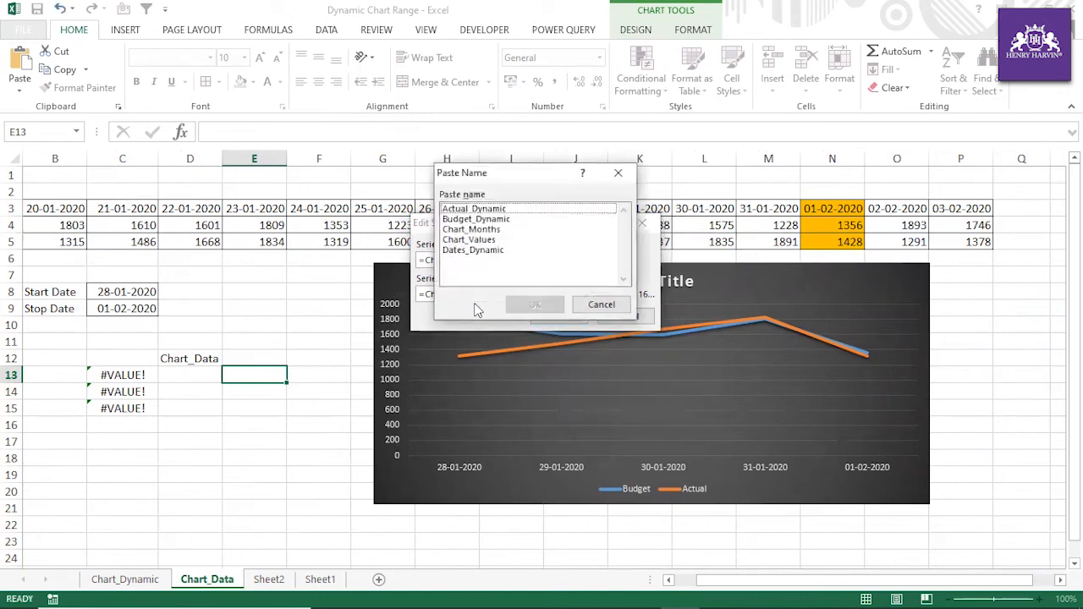
left_click(472, 220)
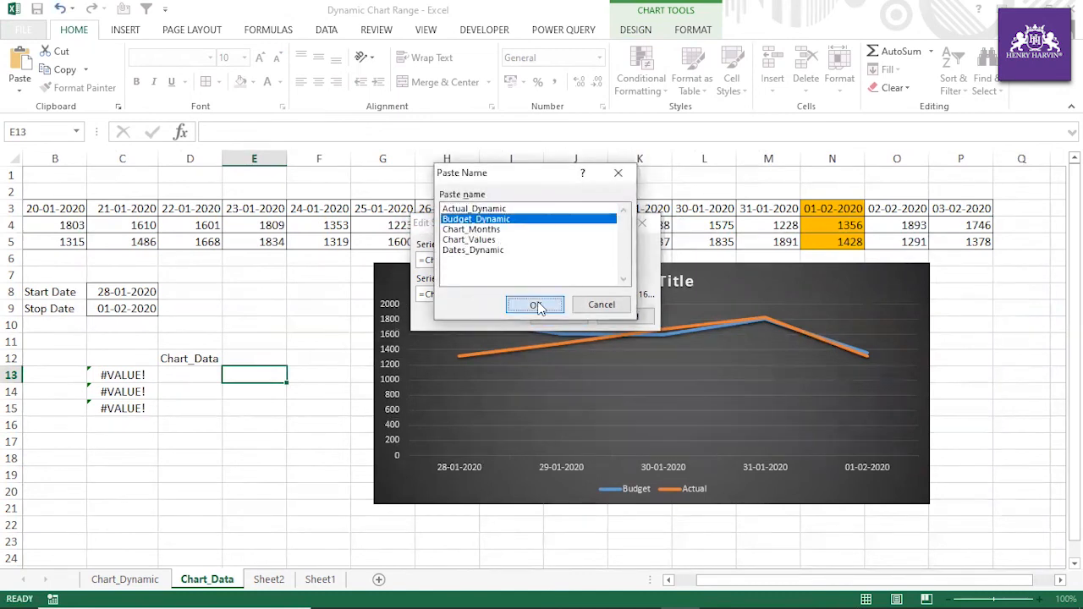
left_click(535, 305)
left_click(558, 315)
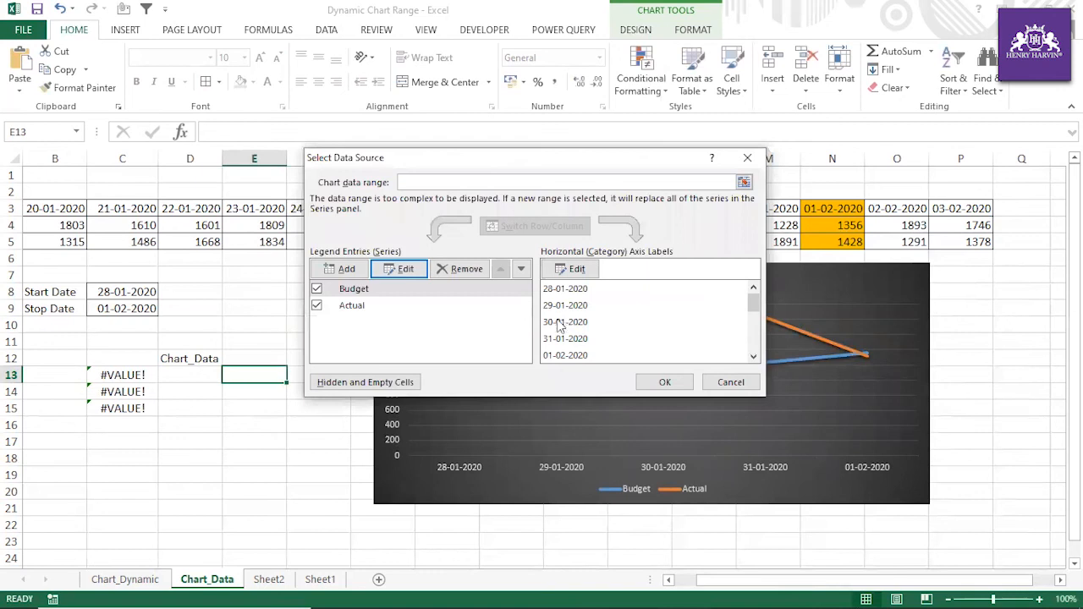
Change the Actual series values to the defined name Actual_Dynamic, keeping the Chart_Data! sheet prefix, and apply the chart's new data source.
left_click_drag(522, 164, 731, 160)
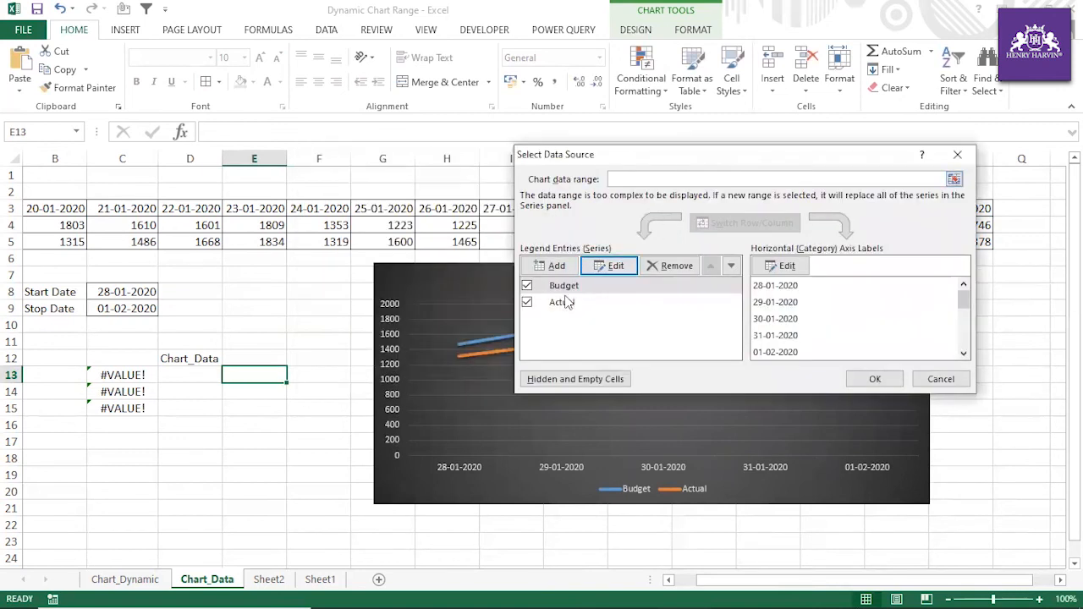
left_click(565, 309)
left_click(609, 265)
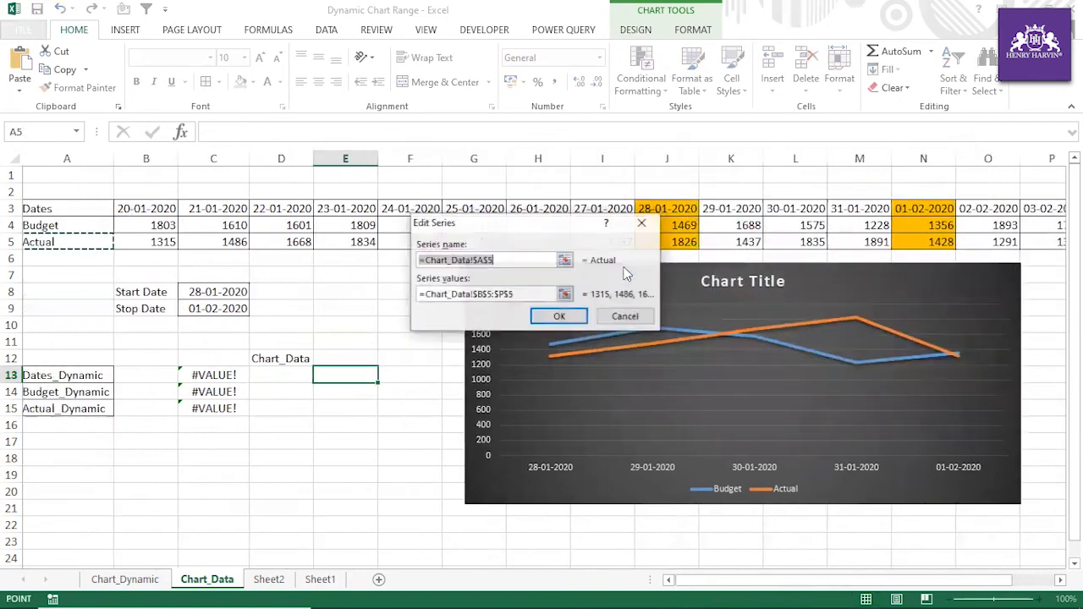
left_click_drag(516, 293, 472, 294)
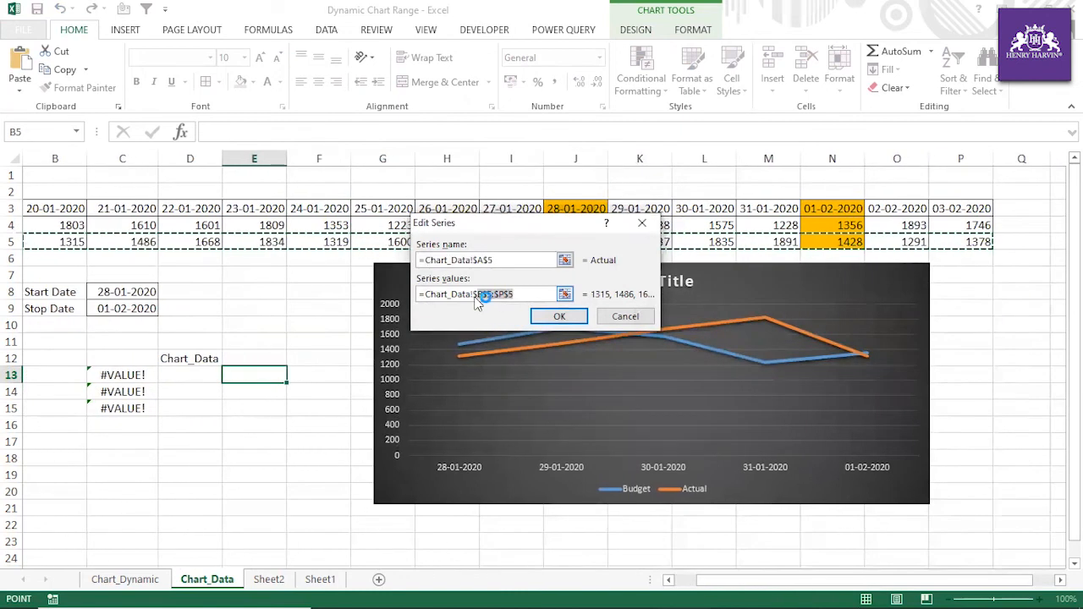
key("BackSpace")
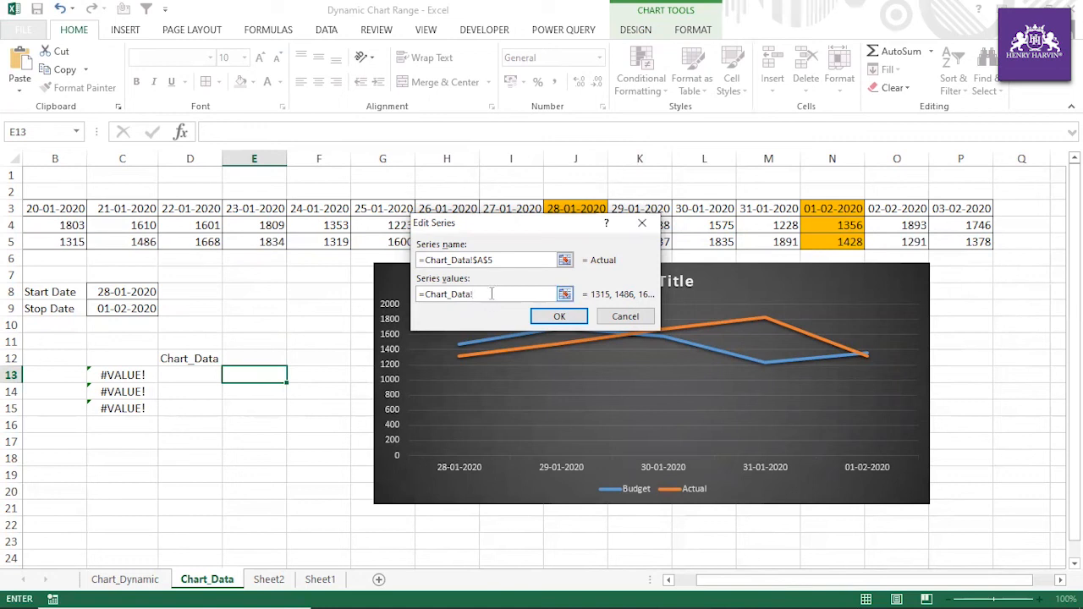
key("F3")
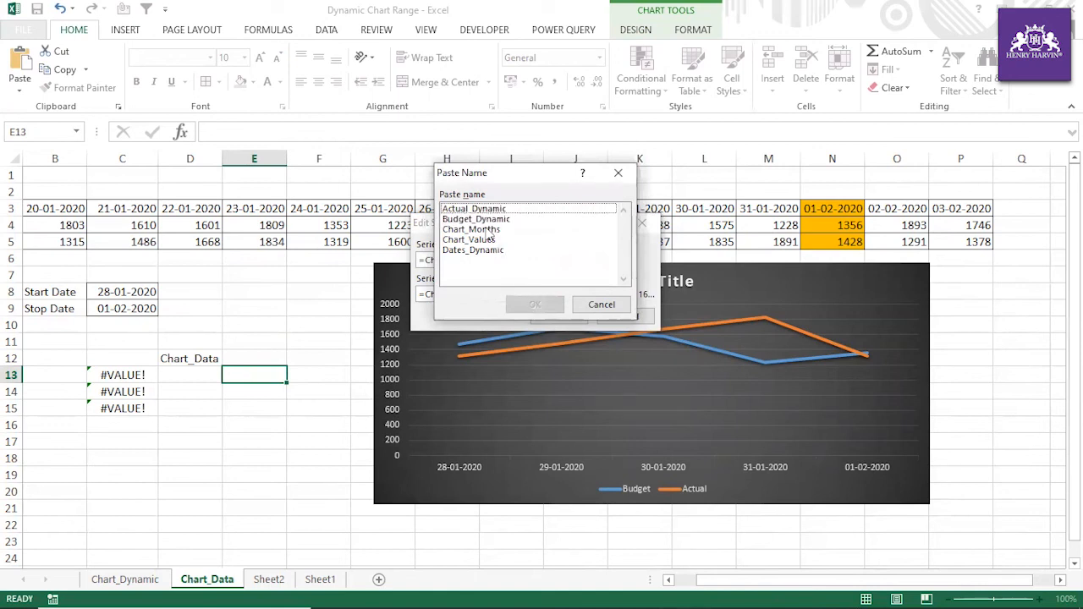
left_click(475, 210)
left_click(535, 304)
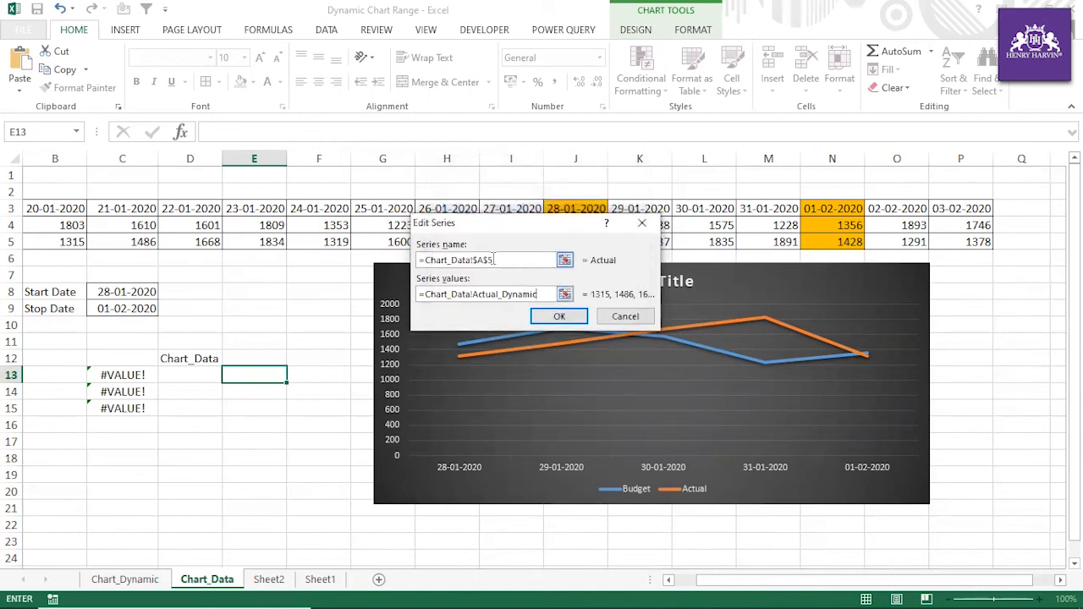
left_click(552, 318)
left_click(882, 375)
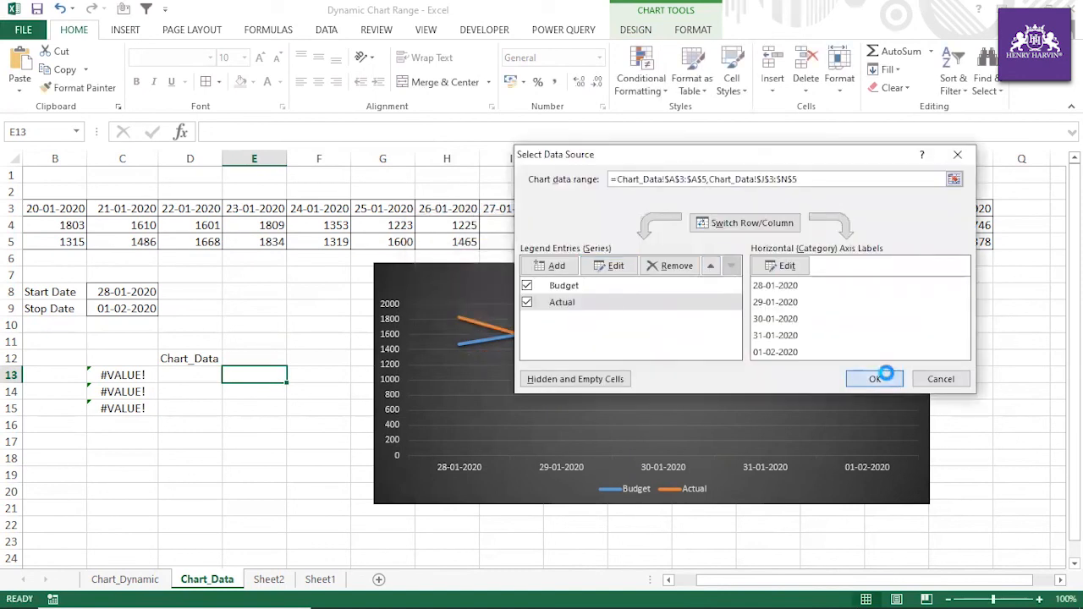
left_click(251, 389)
left_click(652, 388)
left_click(648, 378)
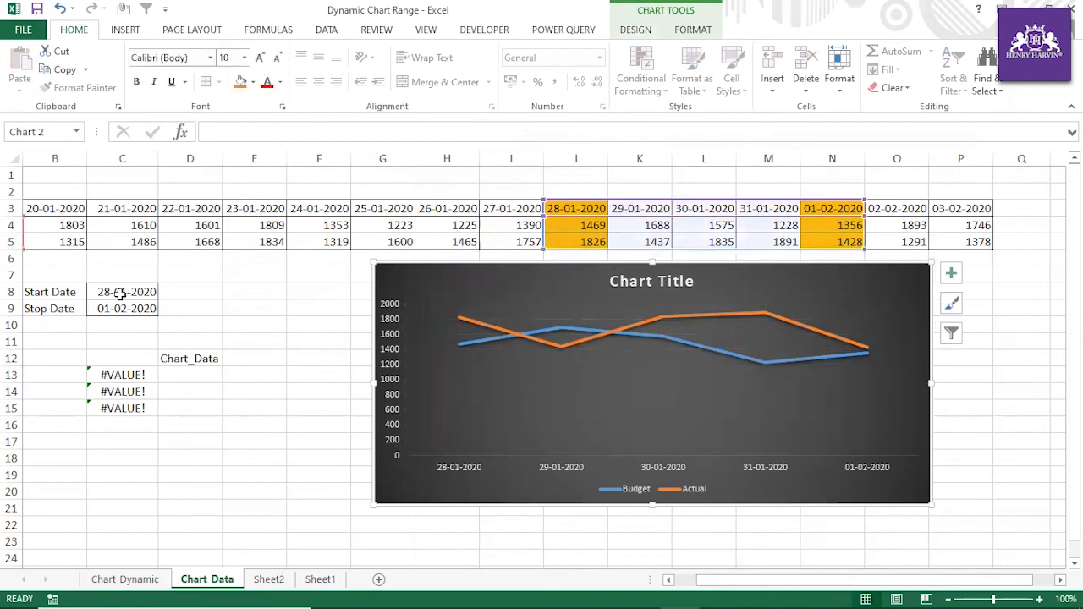
Delete the helper formulas and the Chart_Data text in C12:D16.
left_click_drag(127, 364, 203, 420)
key("Delete")
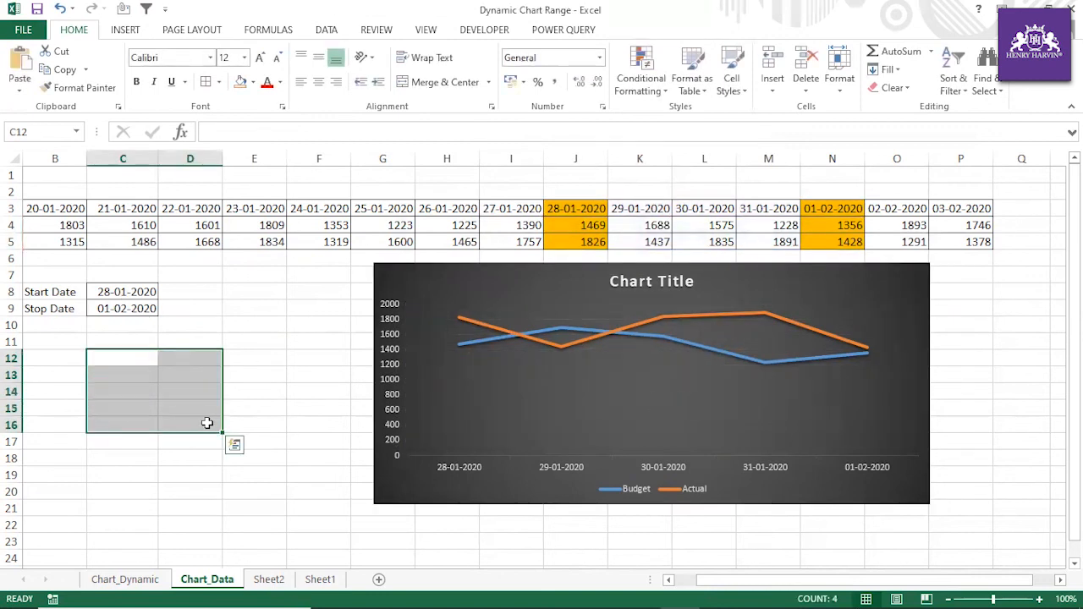
left_click(303, 393)
Clear the defined-name labels in A12:A15 and remove the borders from those cells.
left_click_drag(748, 582, 722, 583)
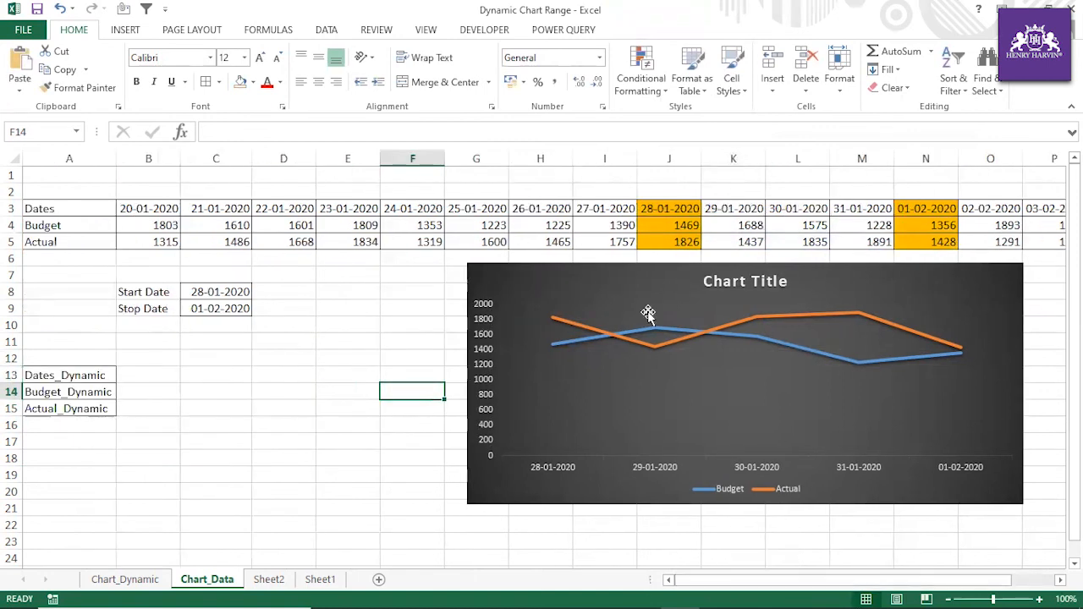
left_click_drag(598, 264, 571, 363)
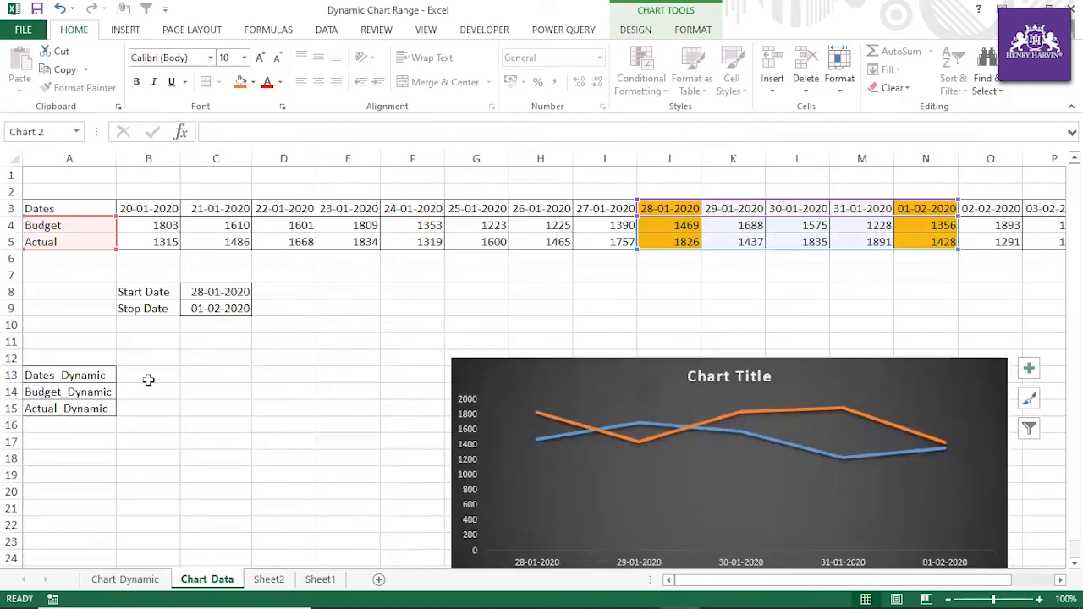
left_click_drag(63, 361, 75, 408)
key("Delete")
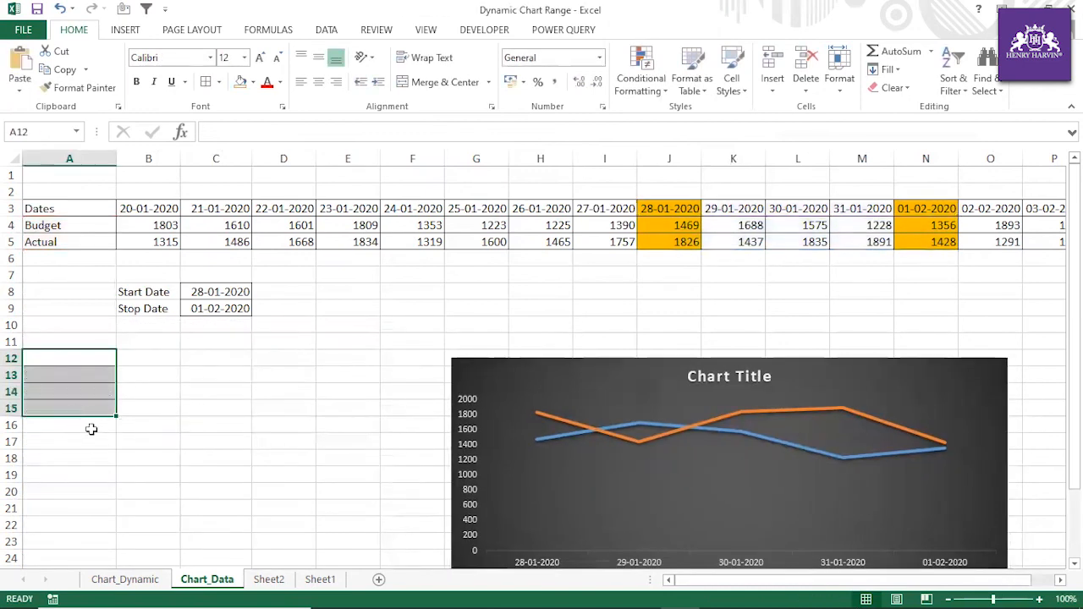
left_click(218, 82)
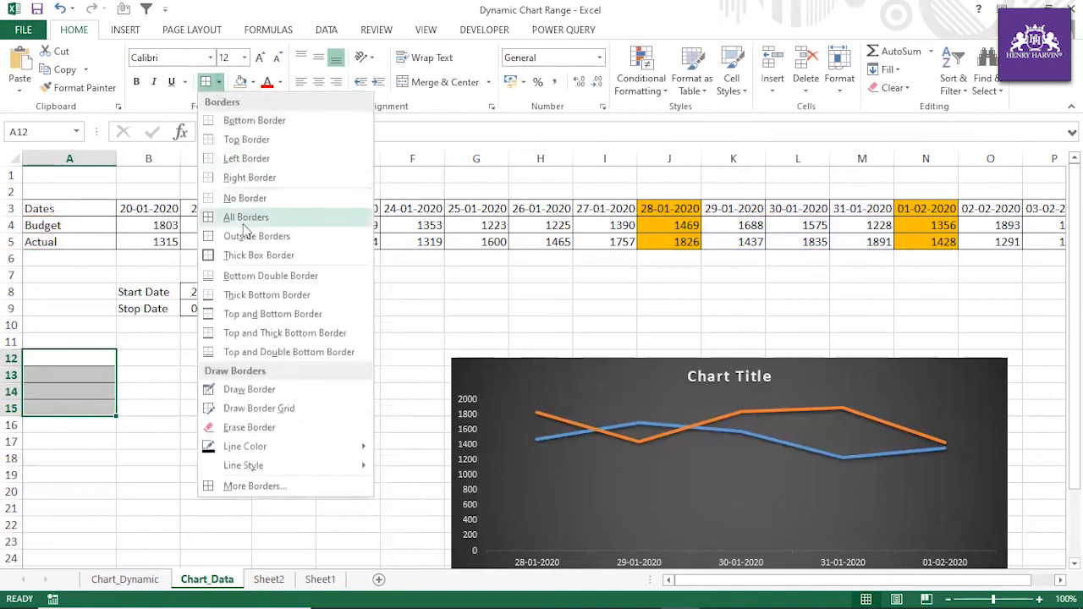
left_click(244, 198)
Move the chart back up so it sits below the data rows, beside the Start Date and Stop Date cells.
left_click_drag(579, 370, 438, 278)
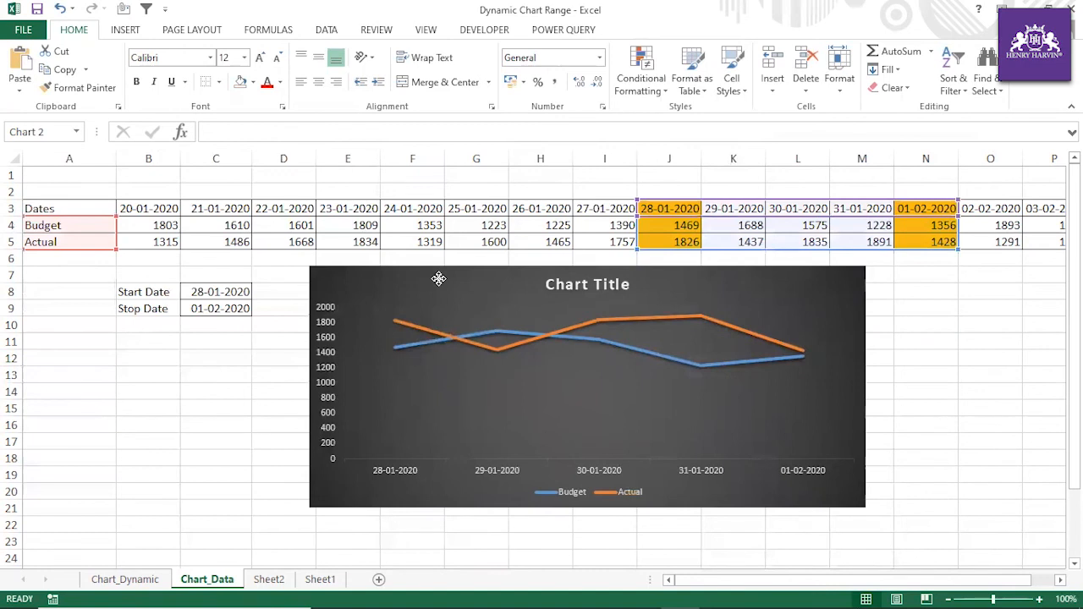
left_click(994, 346)
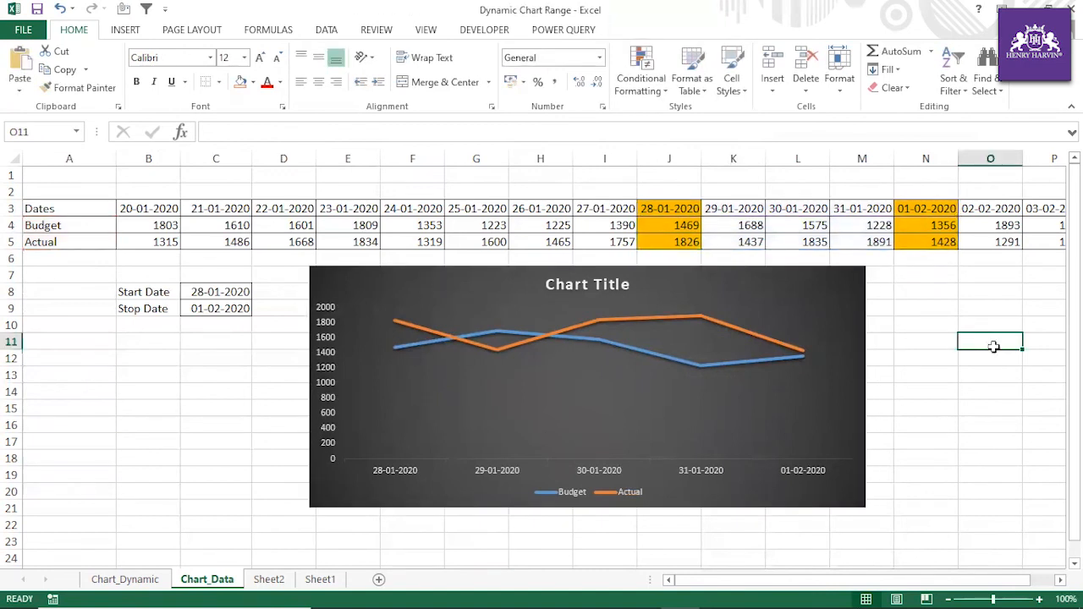
scroll(993, 345, "down", 1, "ctrl")
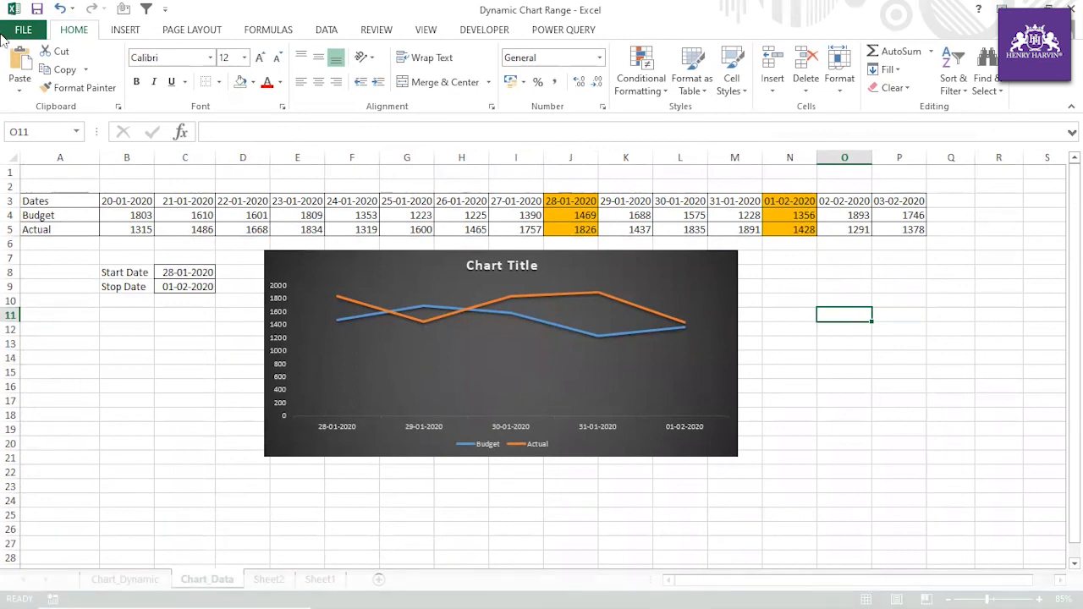
left_click(127, 400)
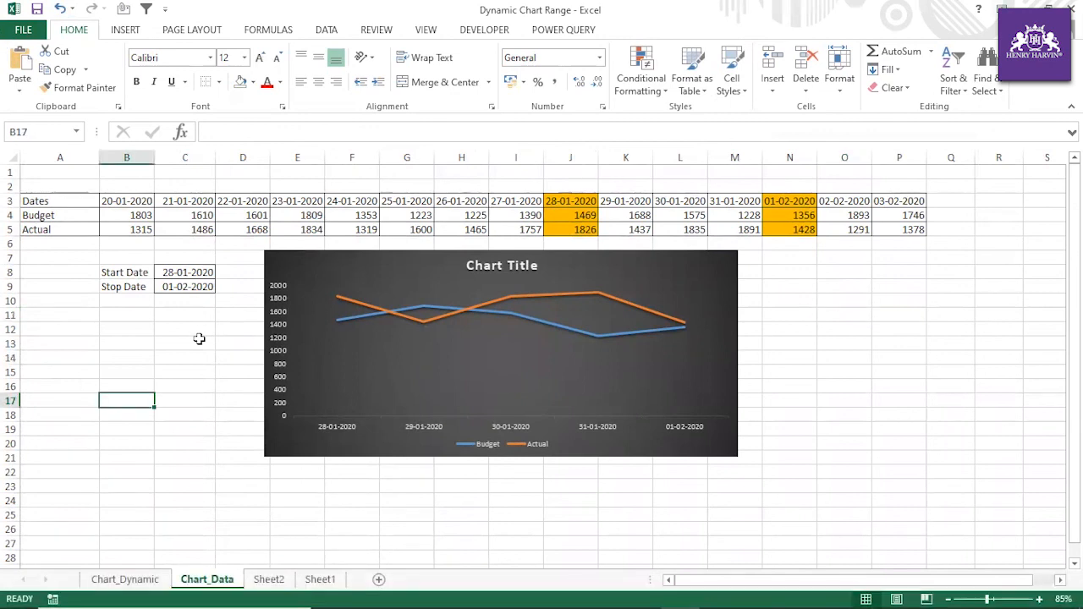
Set the start date in C8 to 25-01-2020 and the stop date in C9 to 02-02-2020.
left_click(184, 275)
left_click(222, 273)
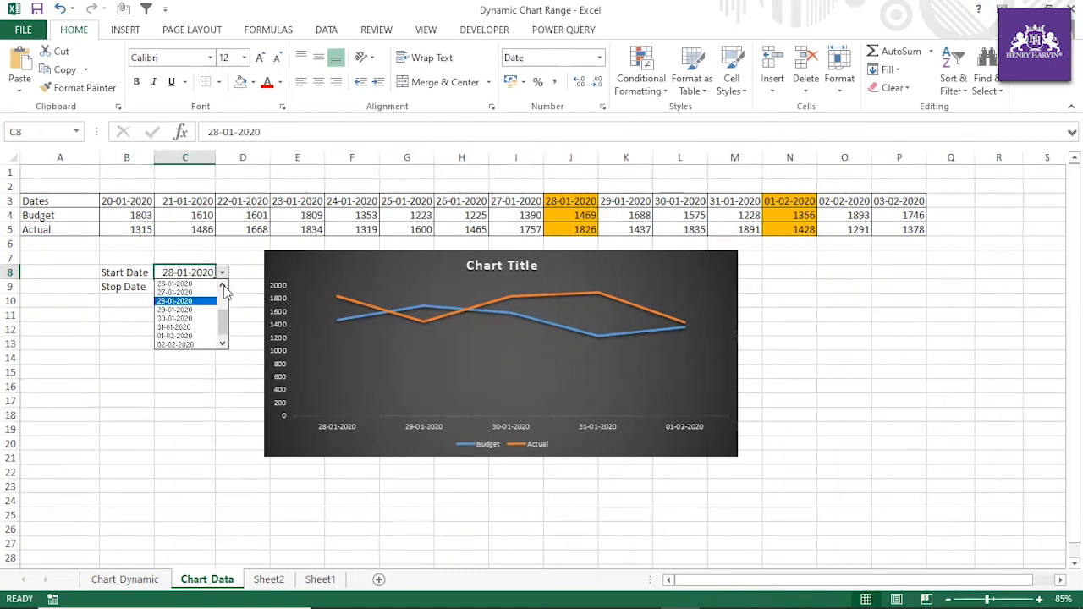
left_click(174, 284)
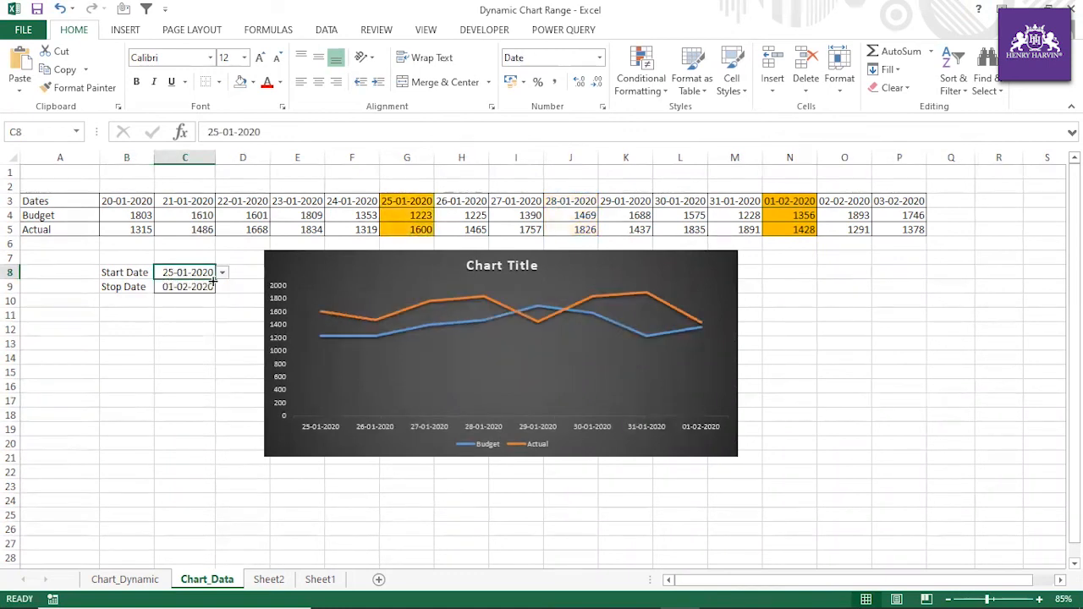
left_click(195, 287)
left_click(223, 287)
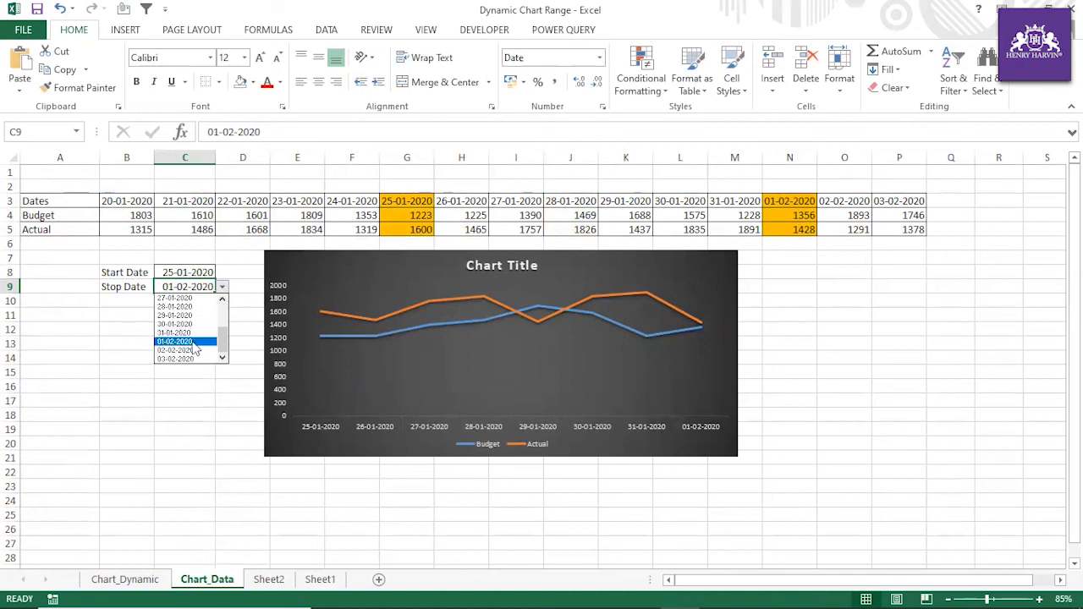
left_click(192, 350)
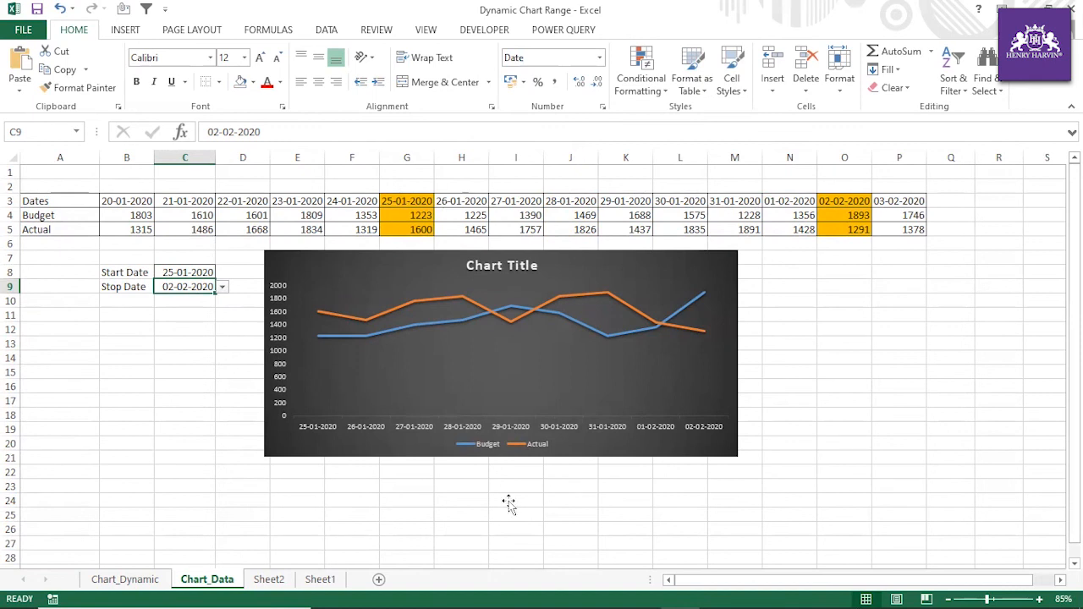
Enlarge the chart in height and width and place it just below the data rows beside the date selectors.
scroll(508, 503, "up", 1, "ctrl")
left_click_drag(716, 580, 669, 587)
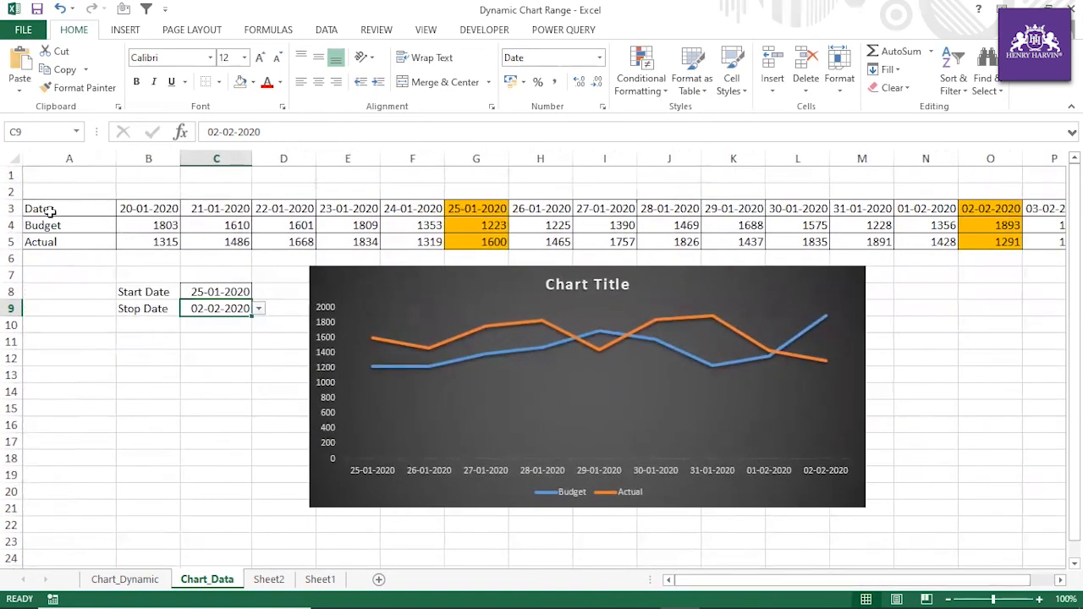
left_click_drag(12, 209, 12, 242)
left_click_drag(403, 287, 379, 293)
left_click_drag(560, 511, 562, 564)
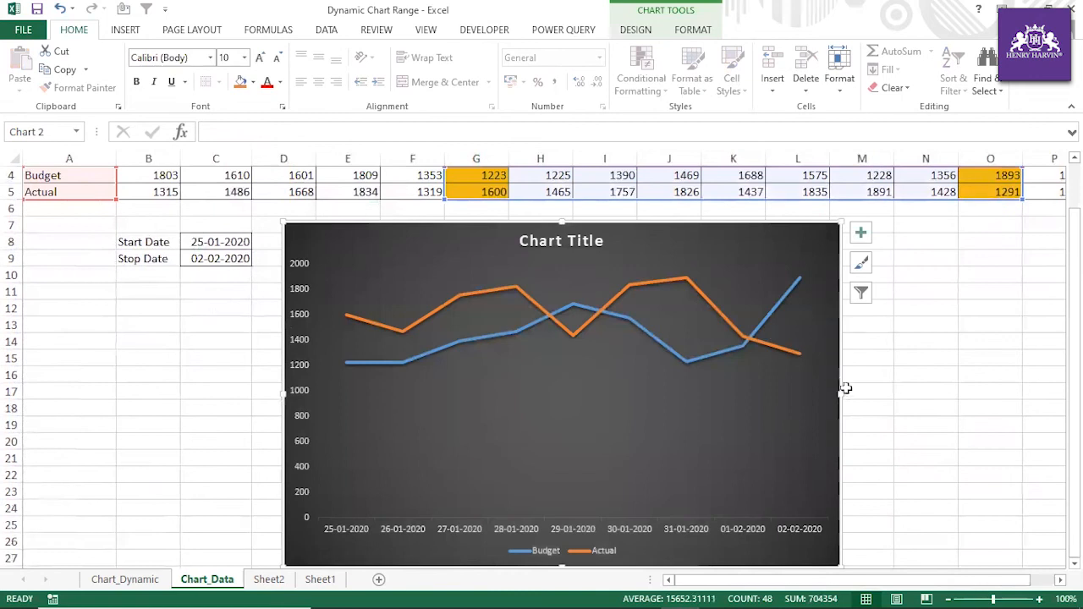
left_click_drag(841, 395, 955, 391)
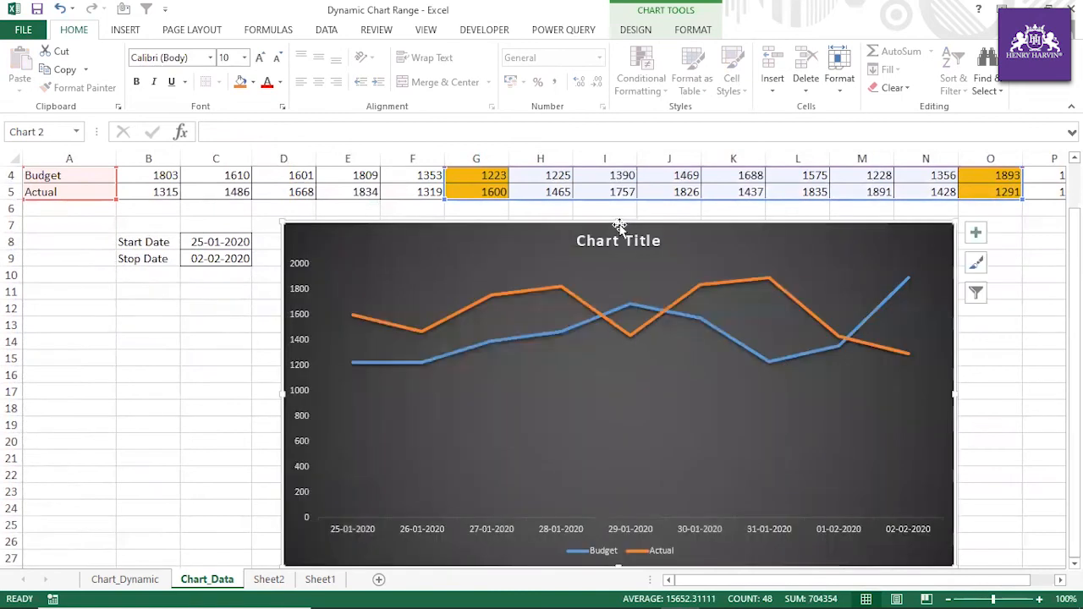
left_click_drag(617, 219, 619, 261)
left_click_drag(728, 261, 720, 218)
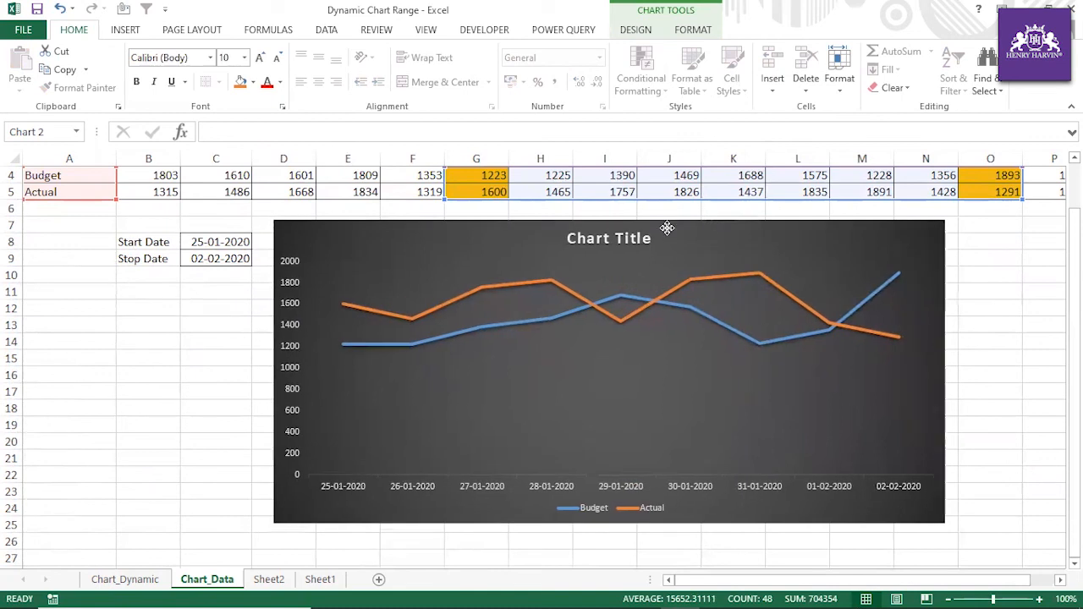
Fill the Start Date and Stop Date label cells B8 and B9 with the standard orange color.
left_click(150, 244)
left_click(253, 82)
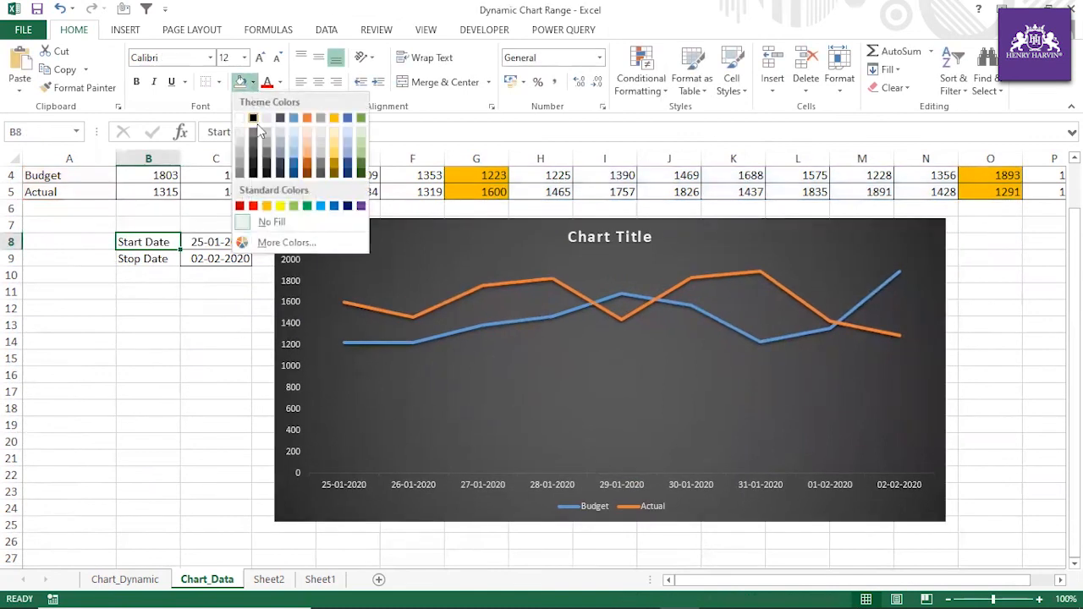
left_click(269, 206)
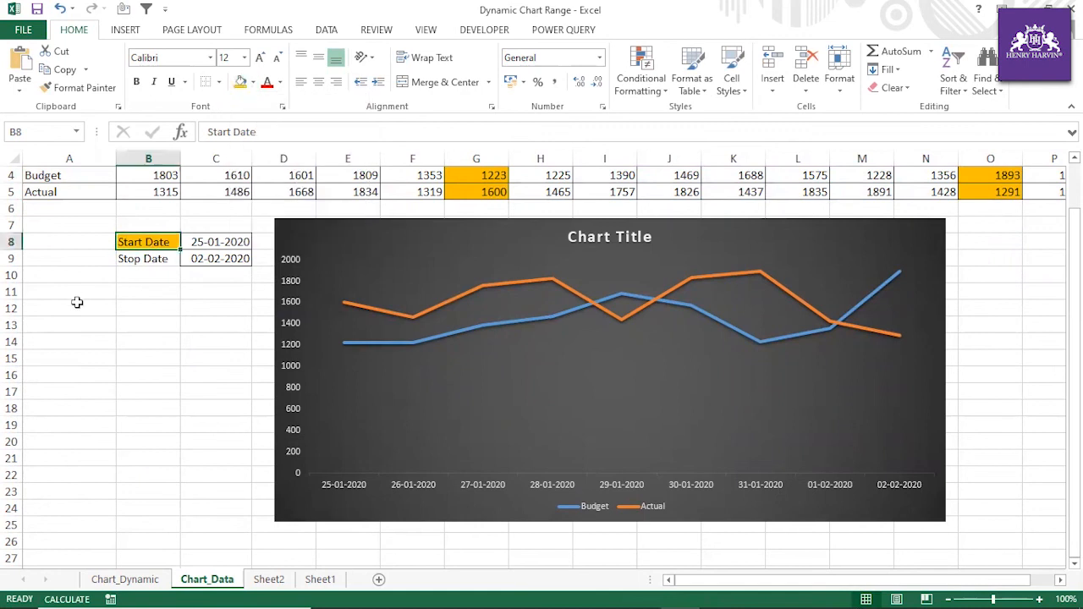
left_click(139, 263)
left_click(240, 82)
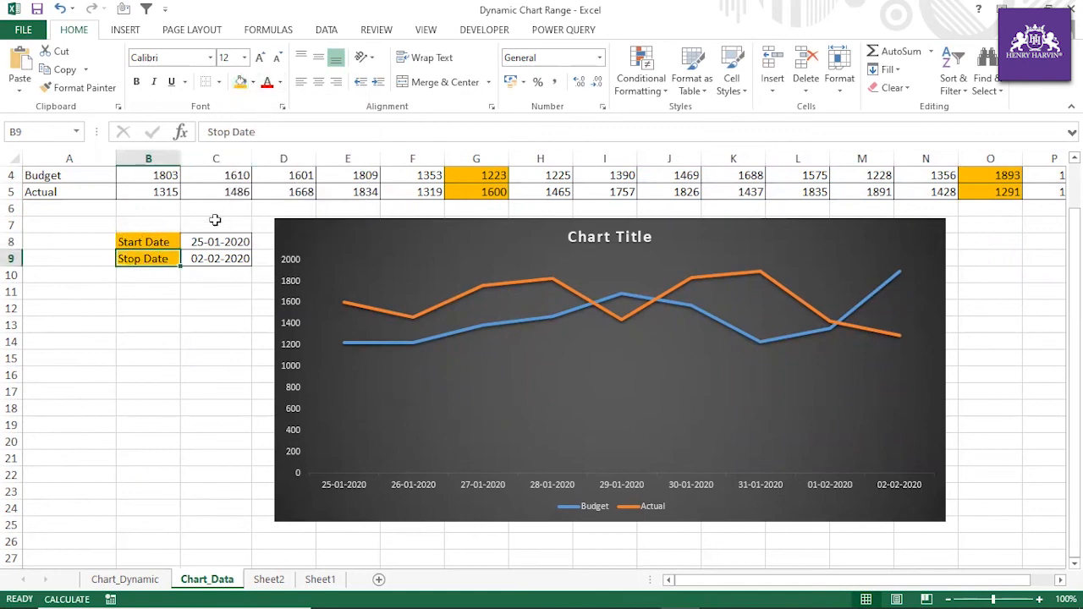
Change the start date in C8 to 31-01-2020.
left_click(213, 240)
left_click(259, 242)
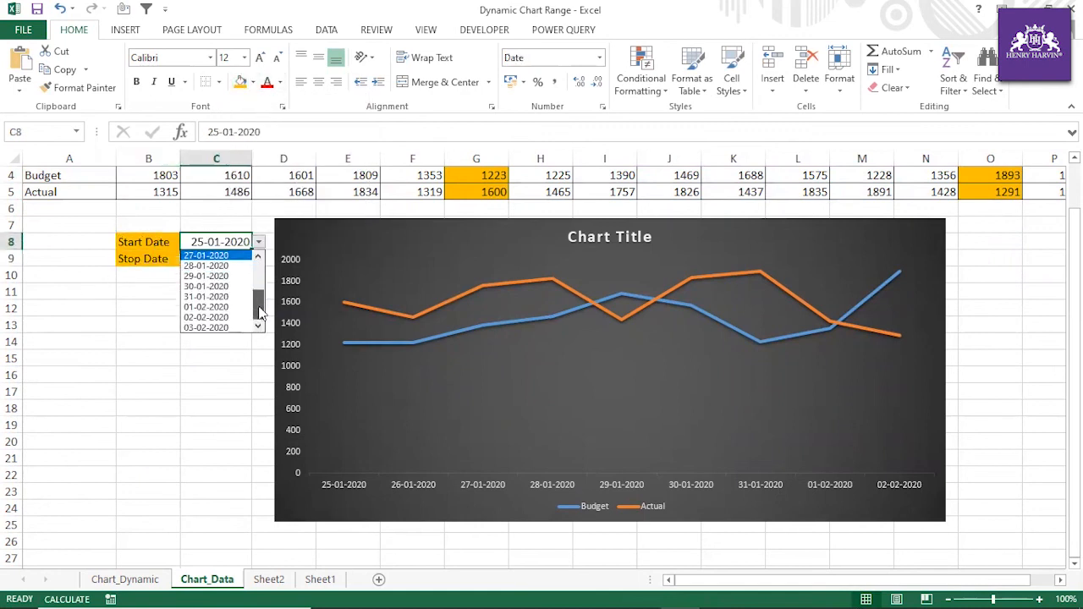
left_click(221, 294)
left_click(216, 341)
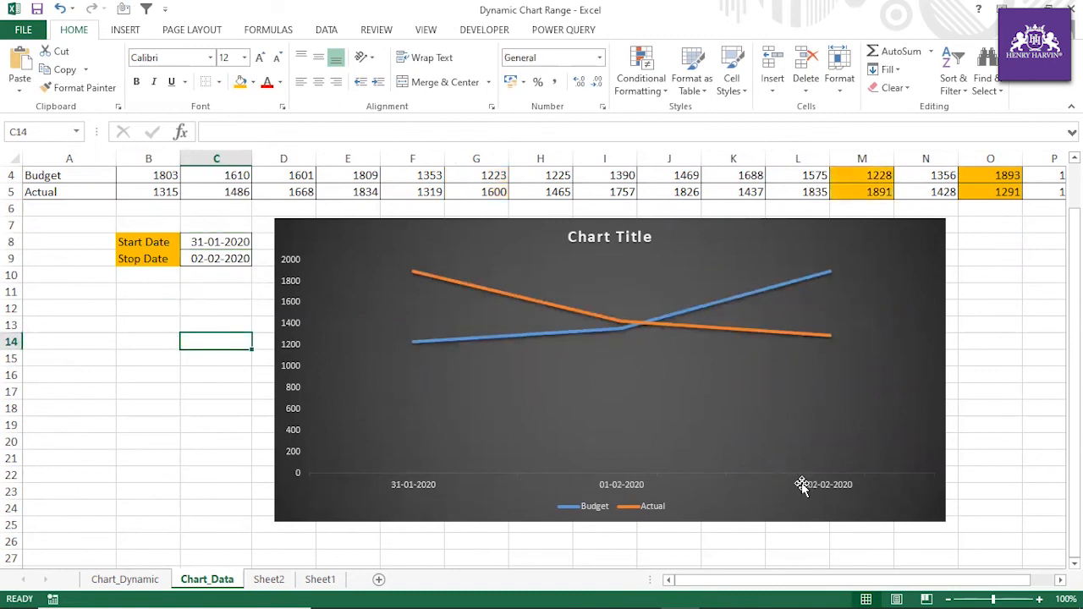
Add data labels to both the Budget and Actual lines of the chart.
left_click(530, 334)
right_click(538, 337)
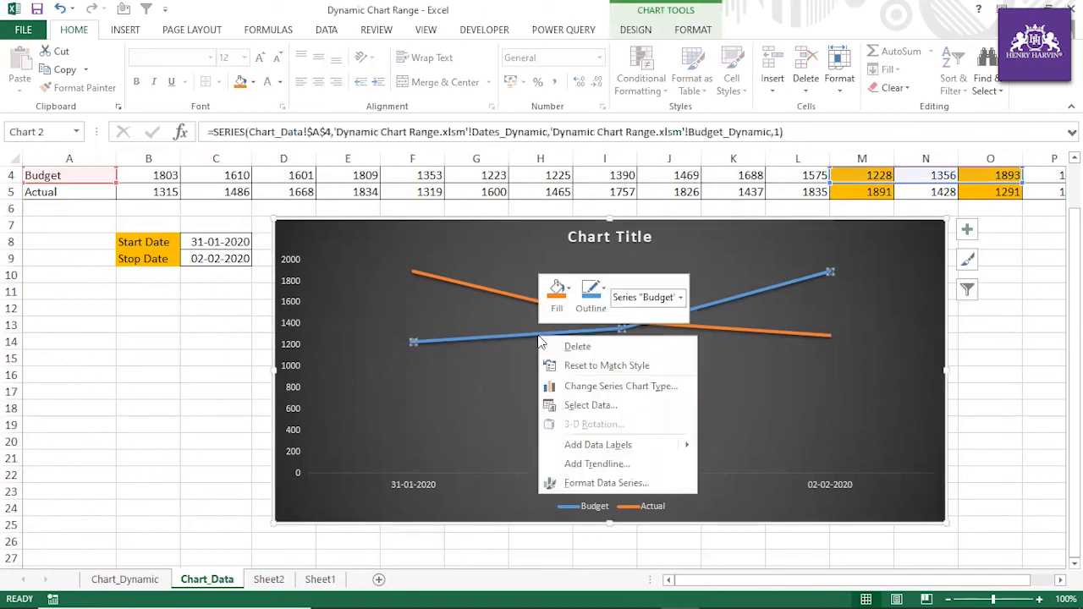
left_click(620, 447)
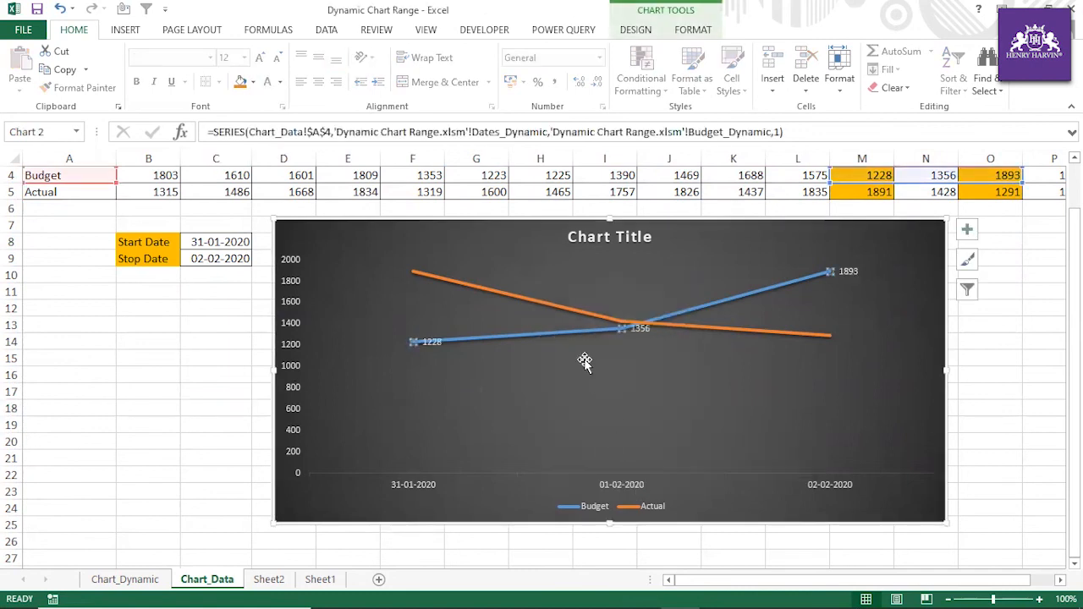
right_click(550, 310)
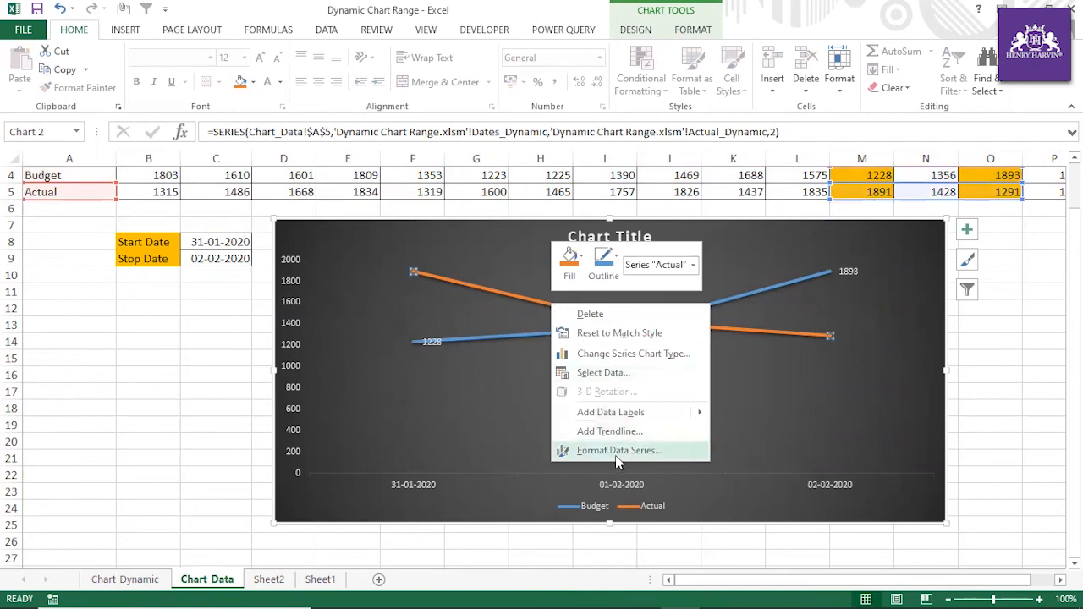
left_click(614, 412)
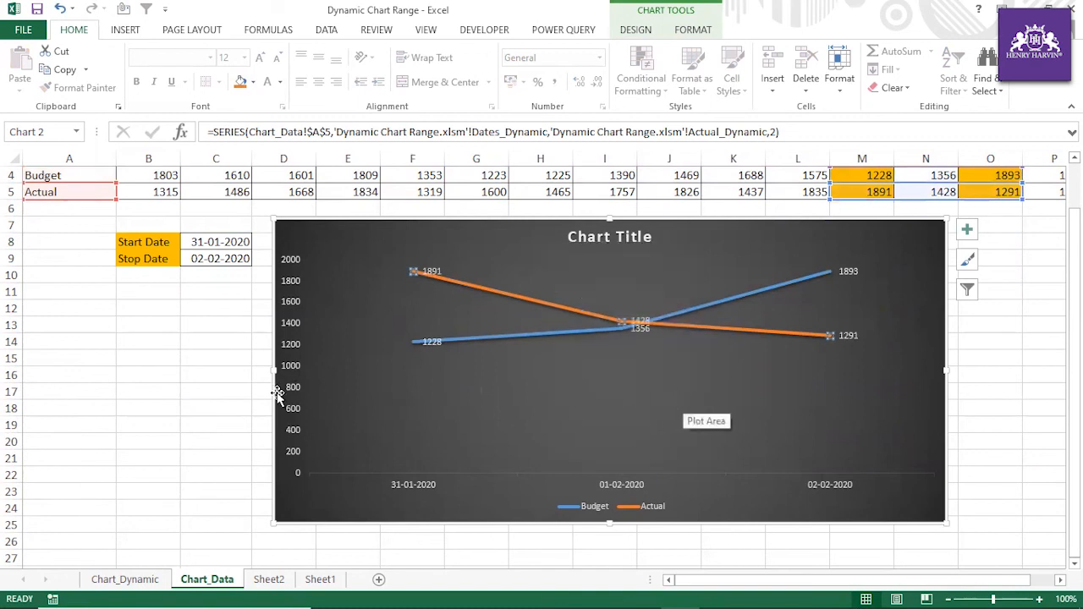
left_click(169, 389)
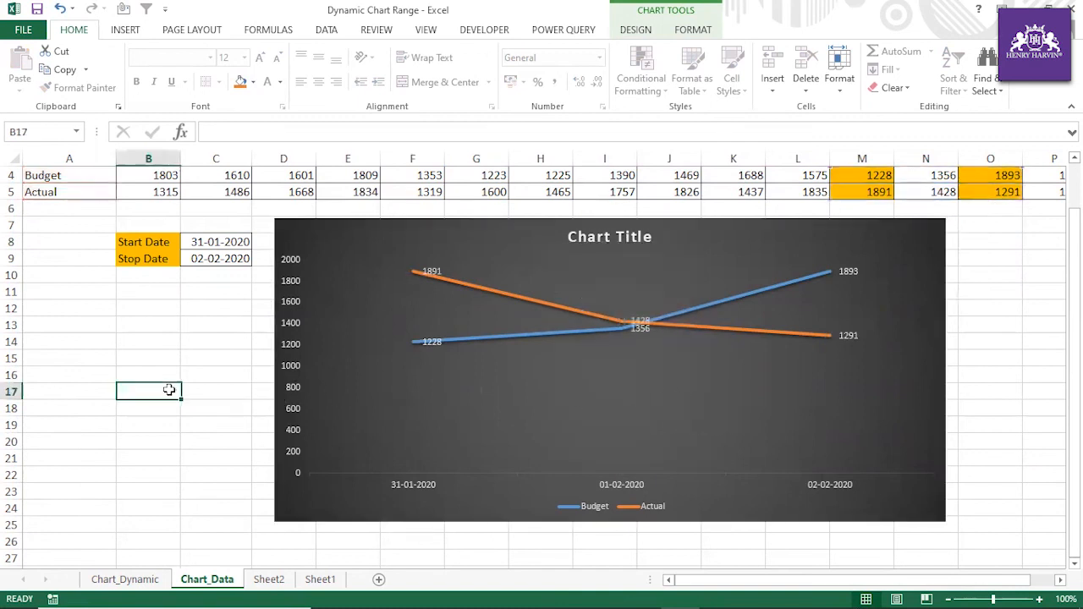
Examine the chart's value axis, date axis, Budget and Actual lines, and legend entries.
left_click(294, 268)
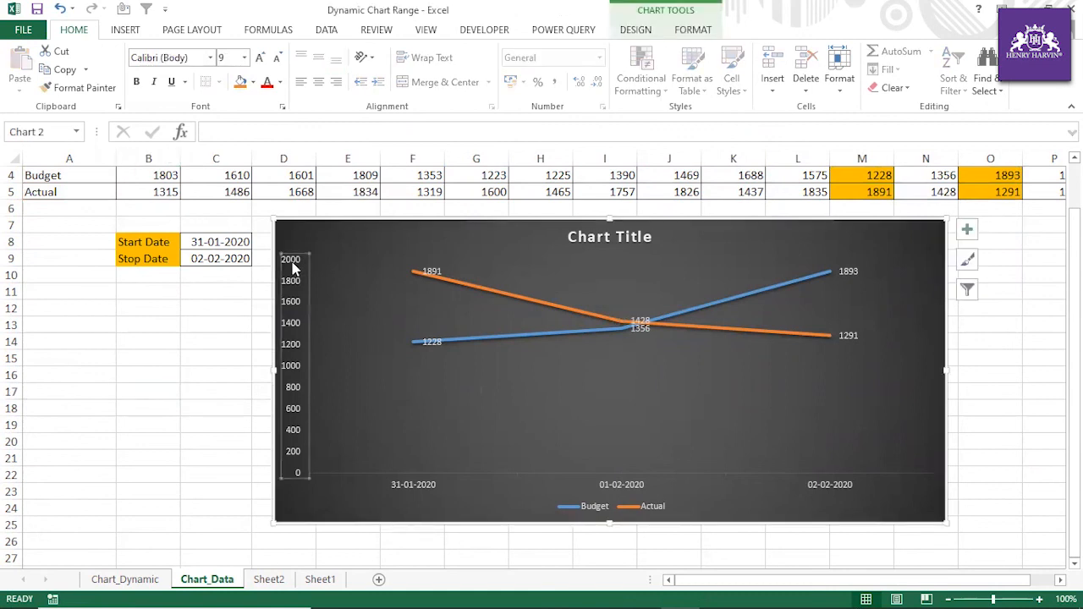
left_click(411, 488)
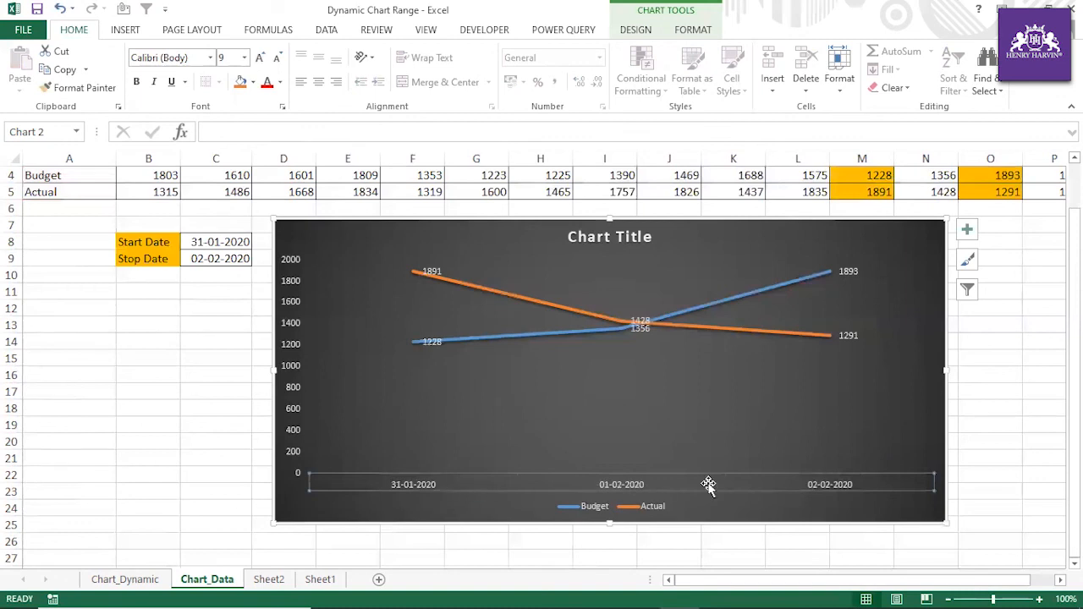
left_click(294, 375)
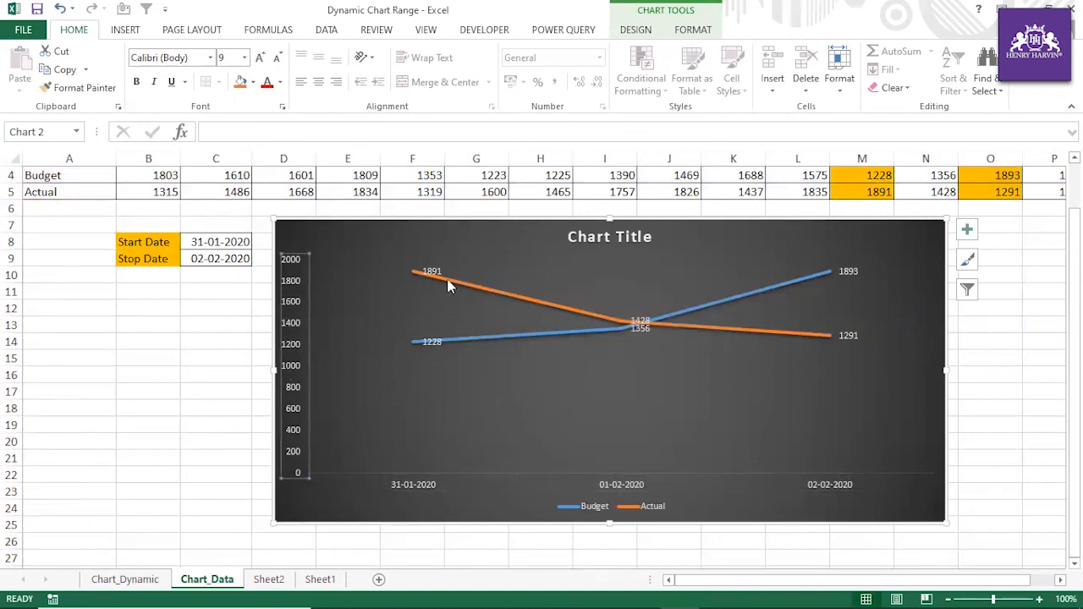
mouse_move(455, 286)
mouse_move(472, 347)
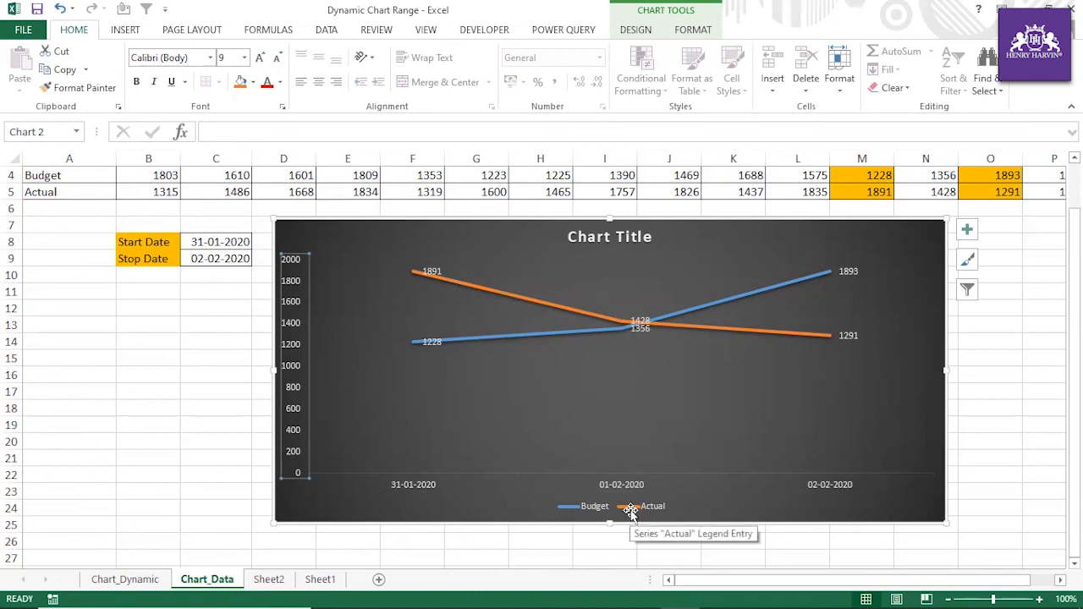
left_click(208, 389)
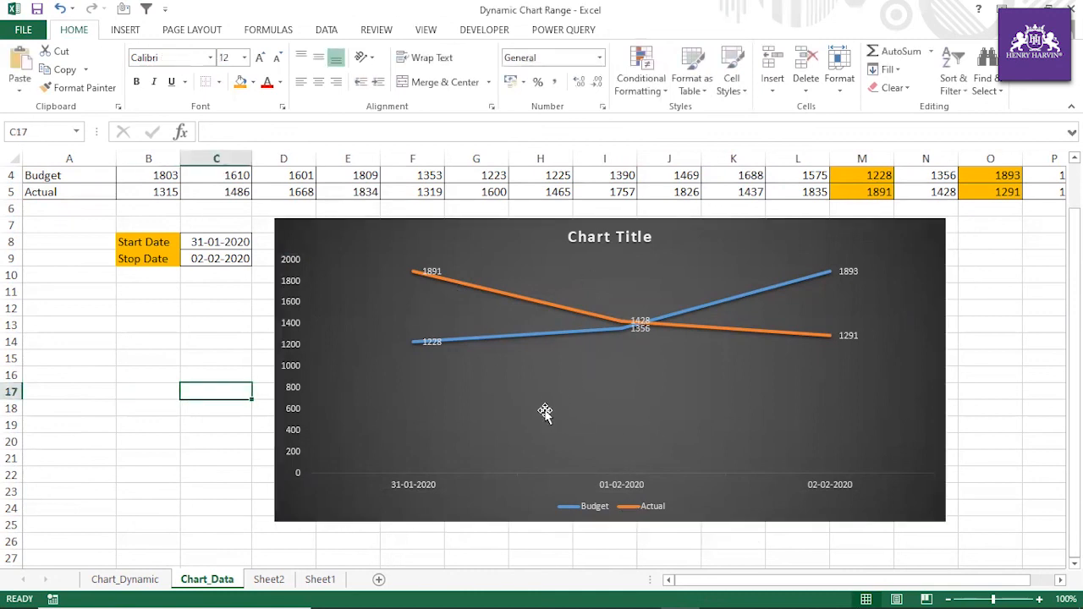
Set the start date in C8 to 20-01-2020 and the stop date in C9 to 29-01-2020.
scroll(134, 342, "up", 1)
left_click(213, 292)
left_click(258, 292)
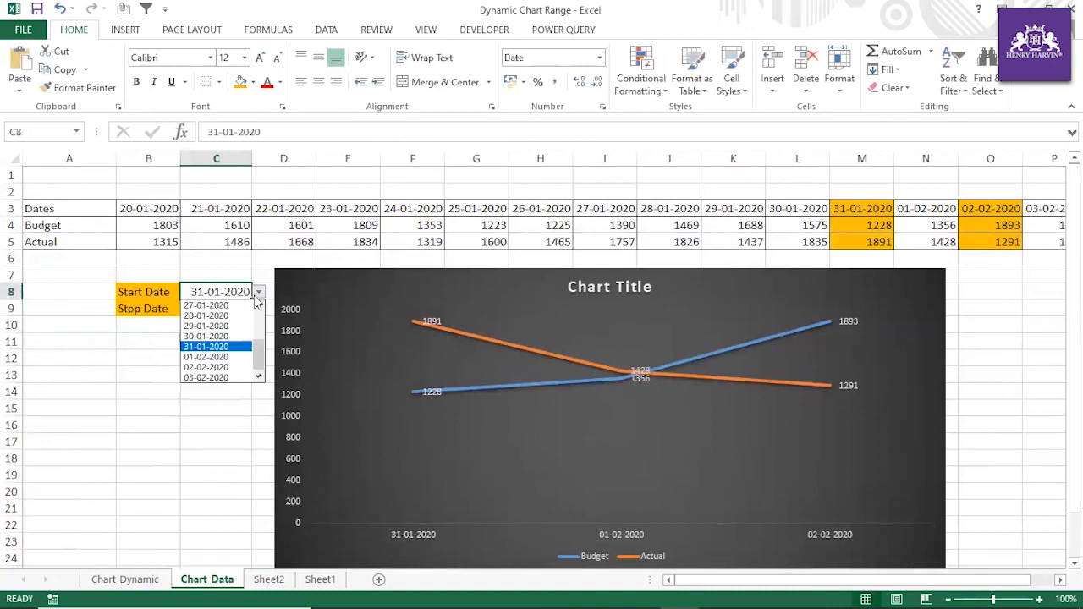
scroll(260, 318, "up", 3)
left_click(222, 306)
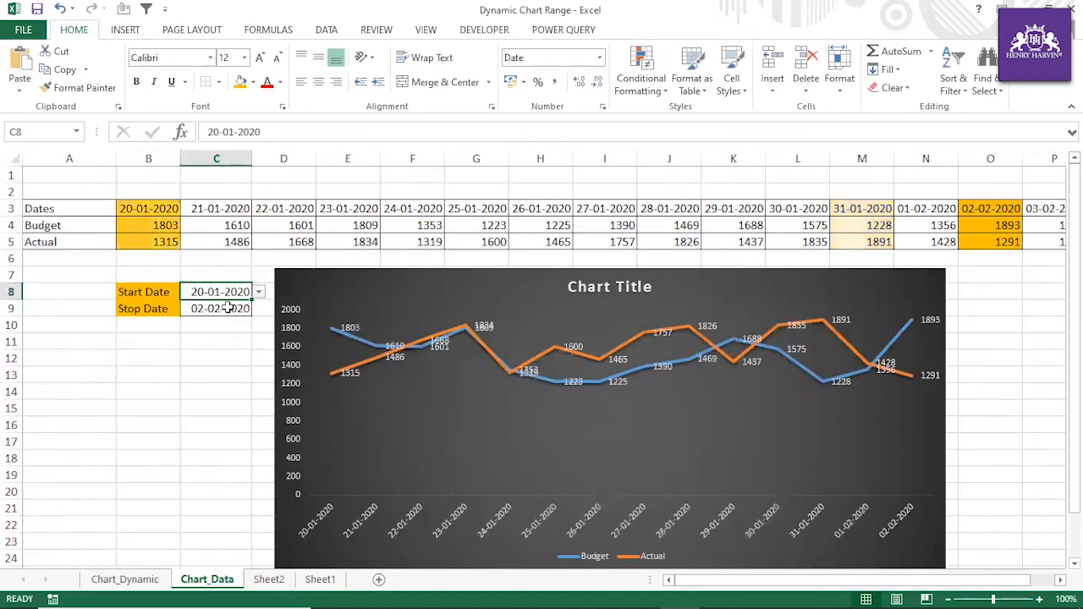
left_click(240, 312)
left_click(259, 309)
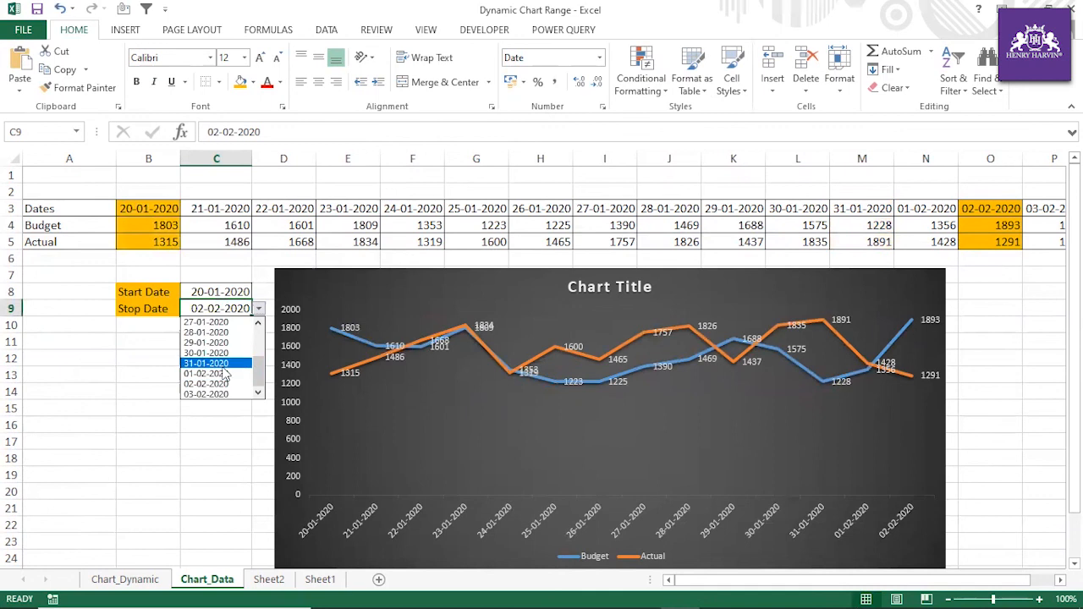
left_click(222, 343)
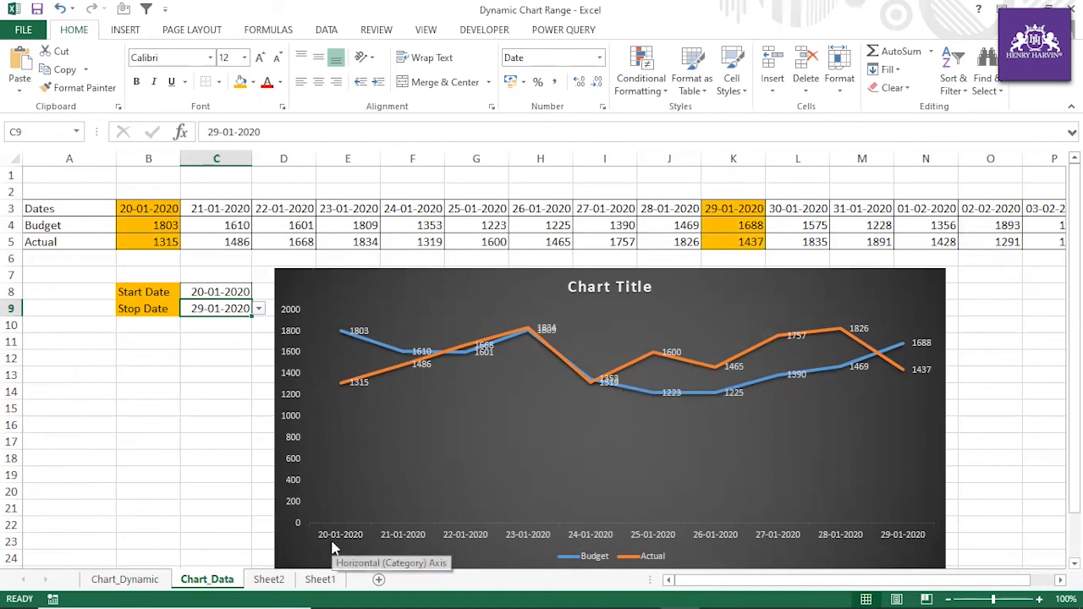
Change the start date in C8 to 21-01-2020.
left_click_drag(218, 292, 218, 309)
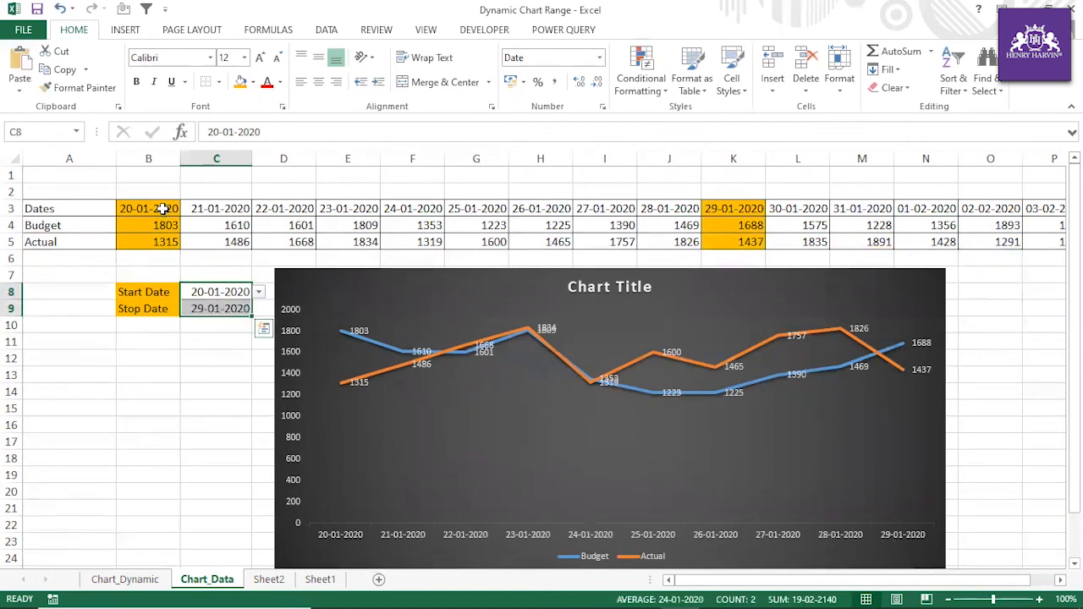
left_click_drag(163, 210, 163, 242)
left_click(214, 292)
left_click(260, 294)
left_click(224, 315)
Set the start date in C8 to 27-01-2020 and the stop date in C9 to 30-01-2020.
left_click(259, 292)
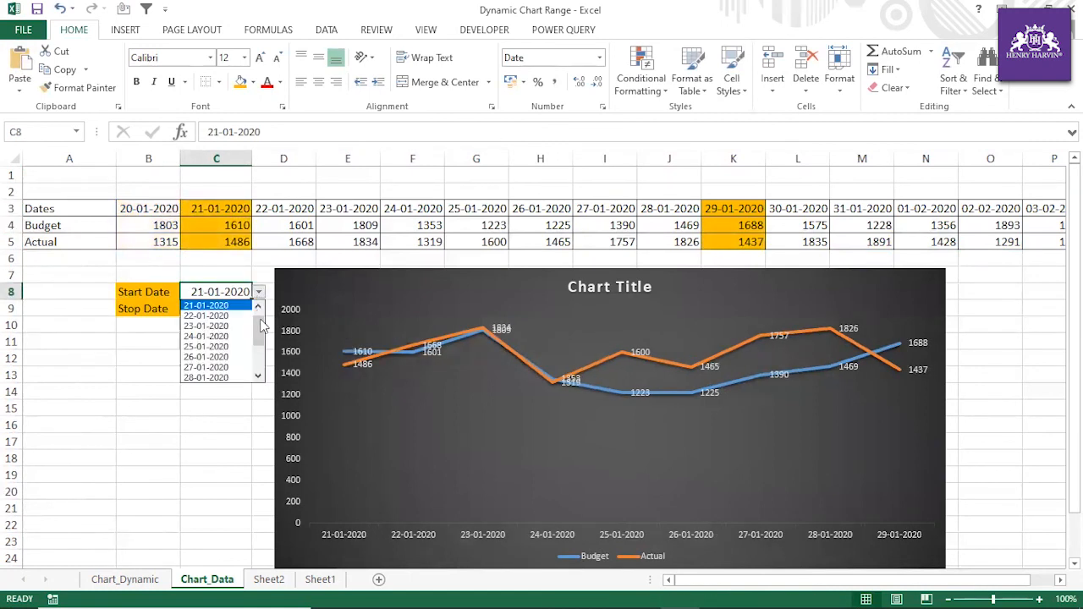
left_click(228, 342)
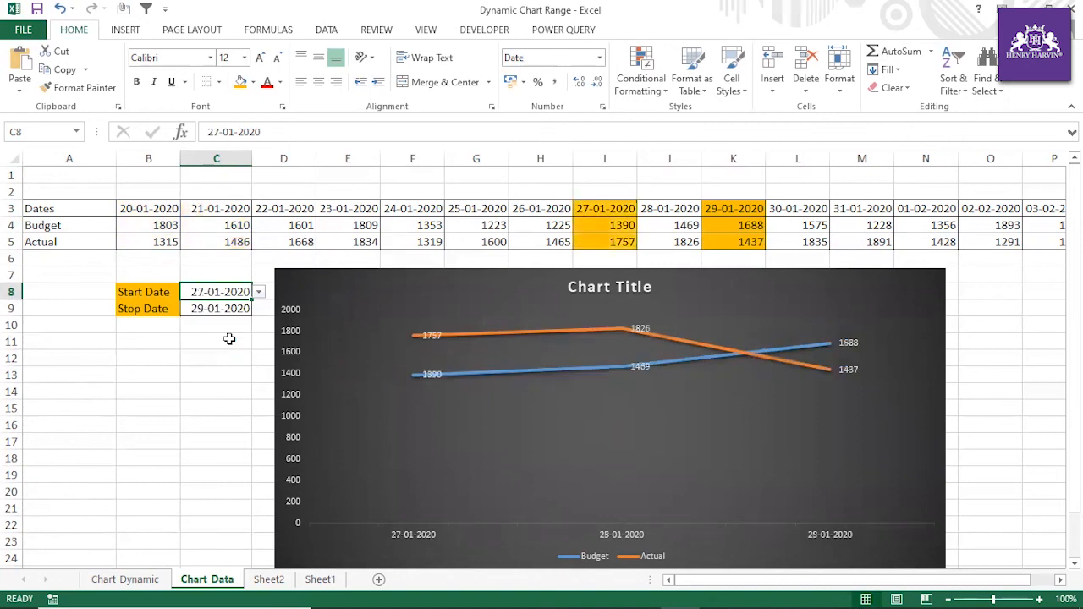
left_click(244, 311)
left_click(259, 309)
left_click(222, 349)
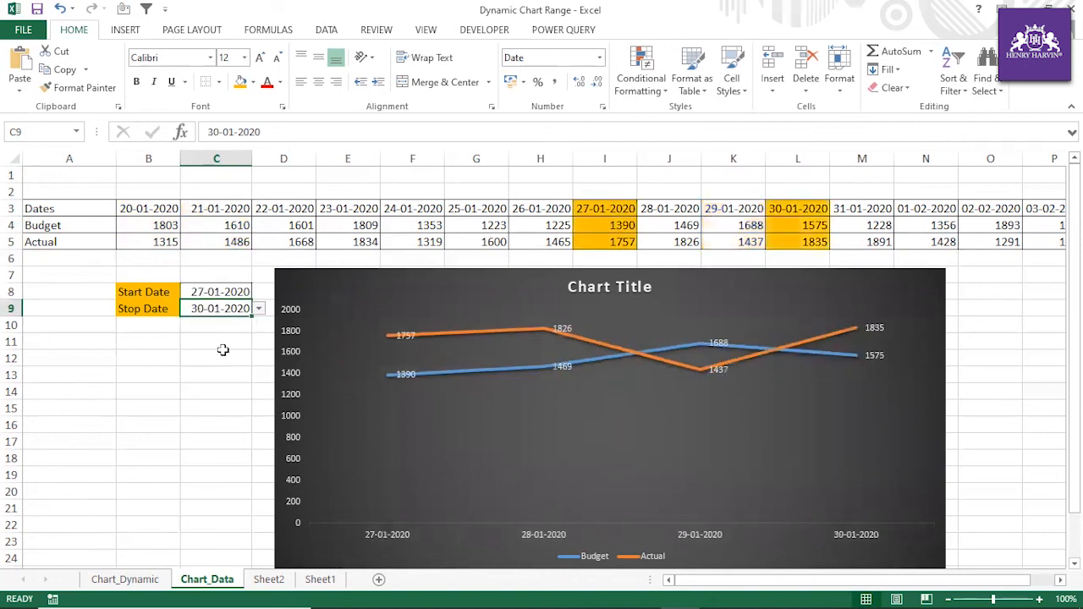
left_click(217, 407)
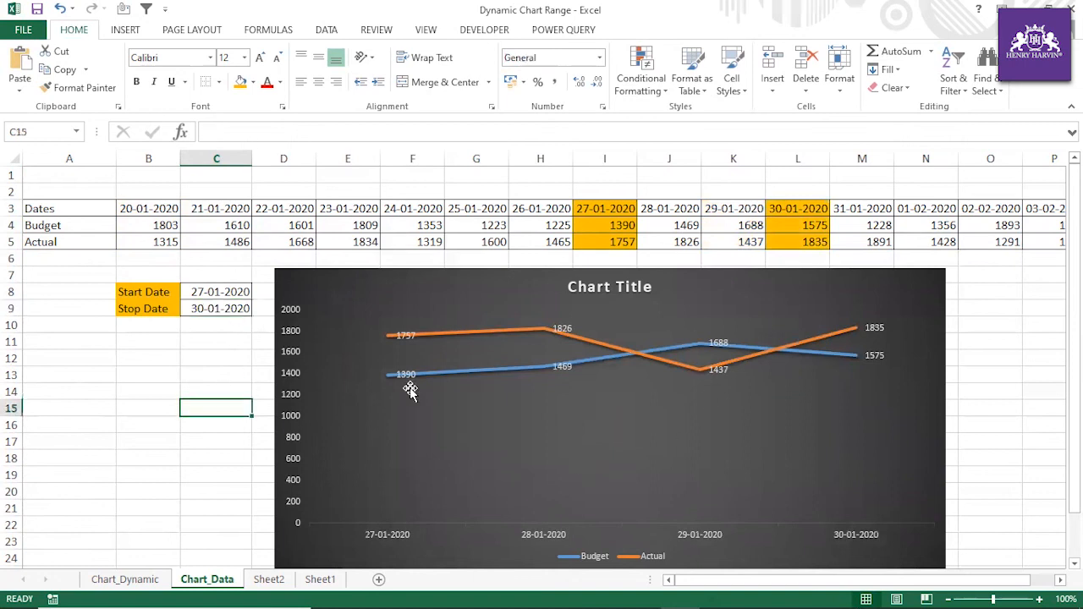
left_click_drag(10, 208, 10, 239)
left_click(38, 309)
left_click_drag(687, 584, 638, 590)
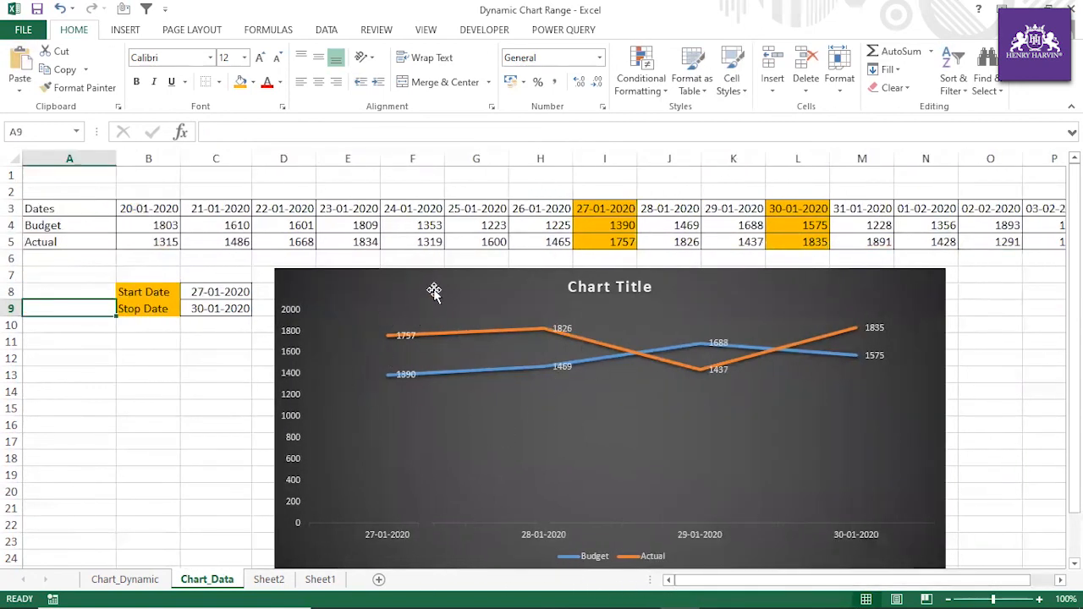
left_click(228, 387)
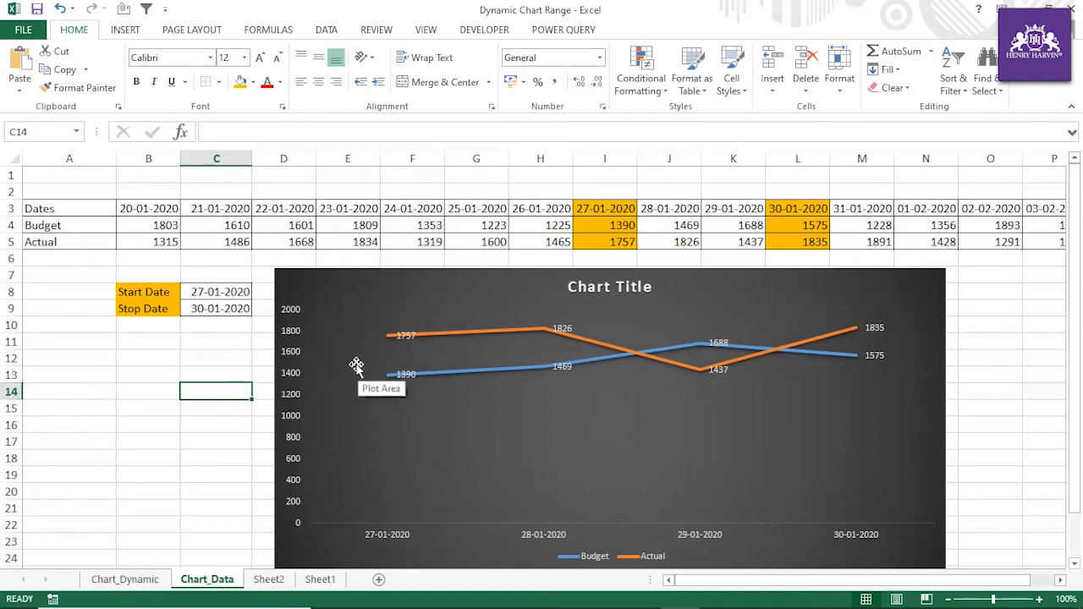
Change the month selector in G3 on Sheet2 to Sep and return to the Chart_Data sheet.
left_click(144, 582)
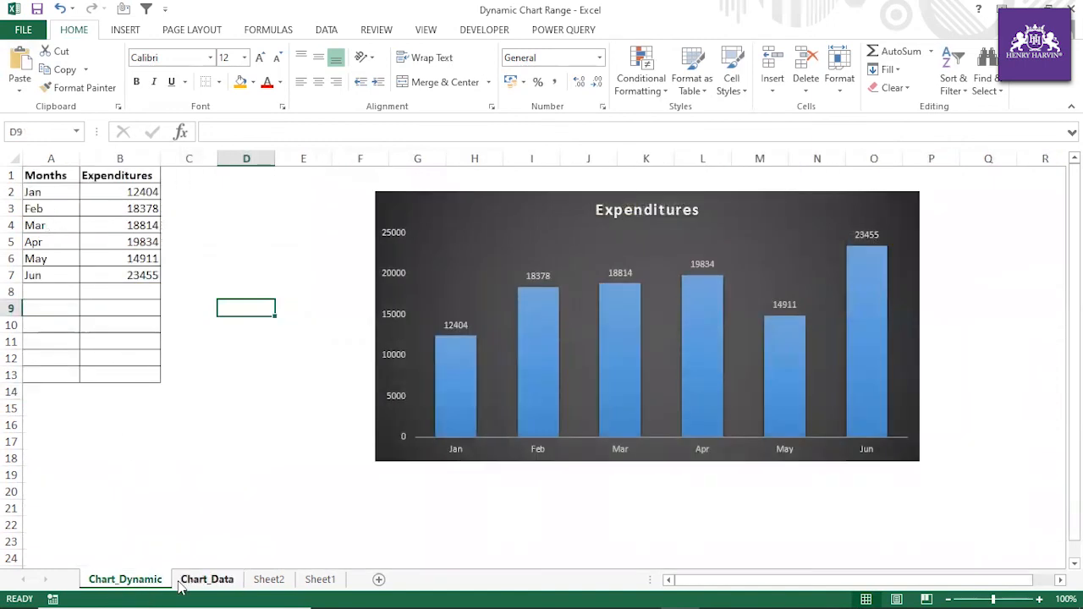
left_click(208, 580)
left_click(269, 580)
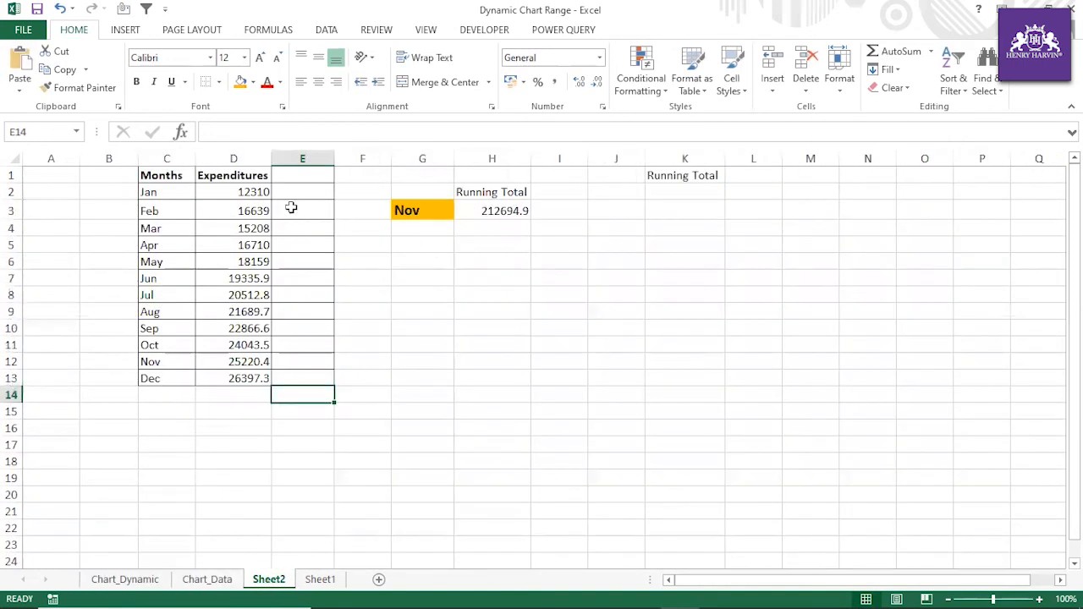
left_click(435, 212)
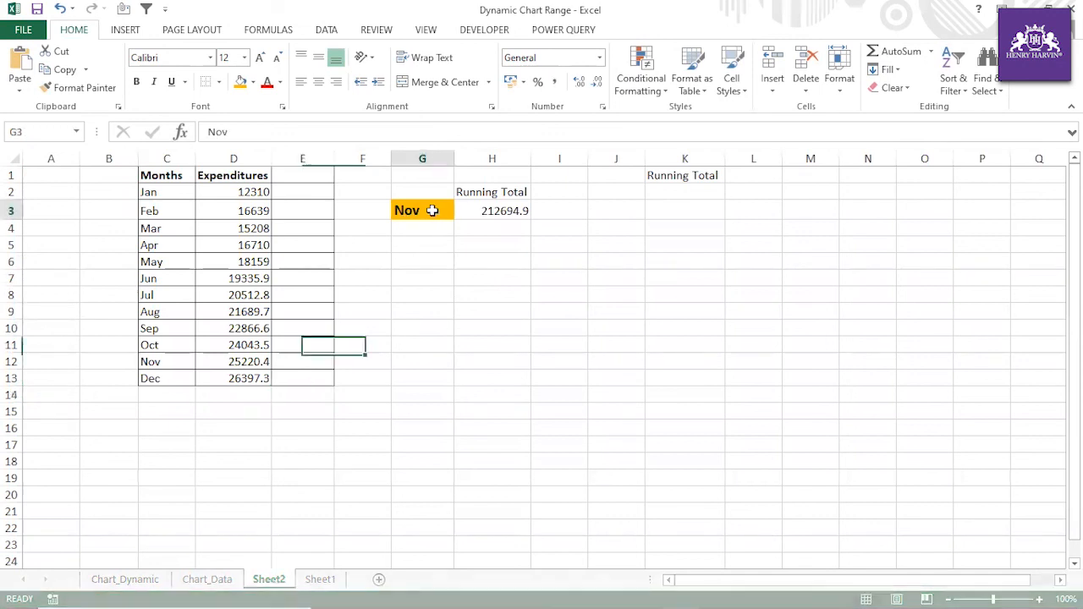
left_click(460, 211)
left_click(426, 266)
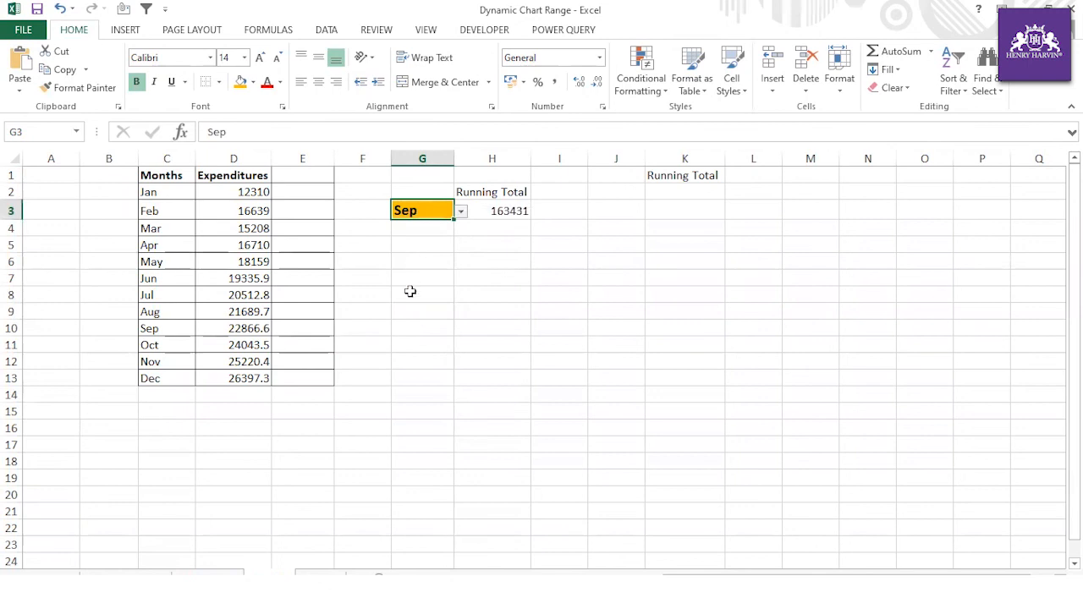
left_click(410, 291)
left_click(210, 577)
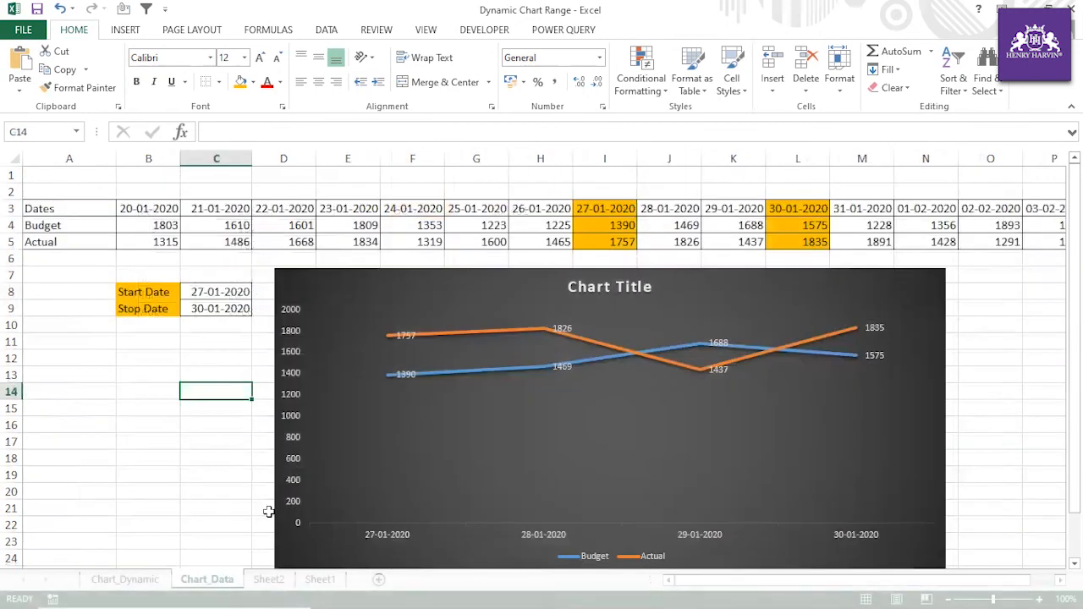
left_click(112, 439)
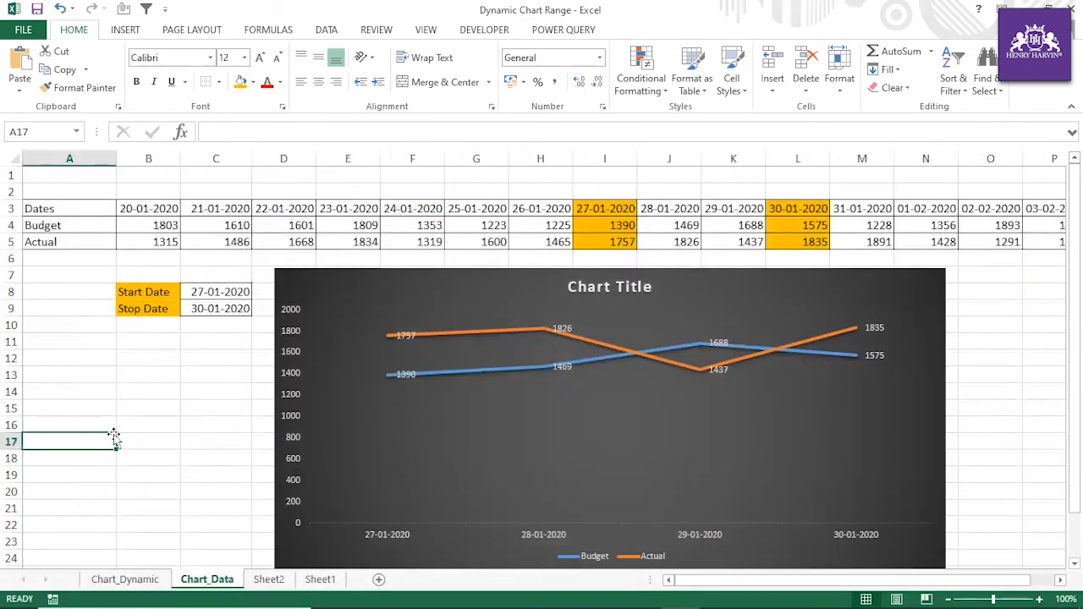